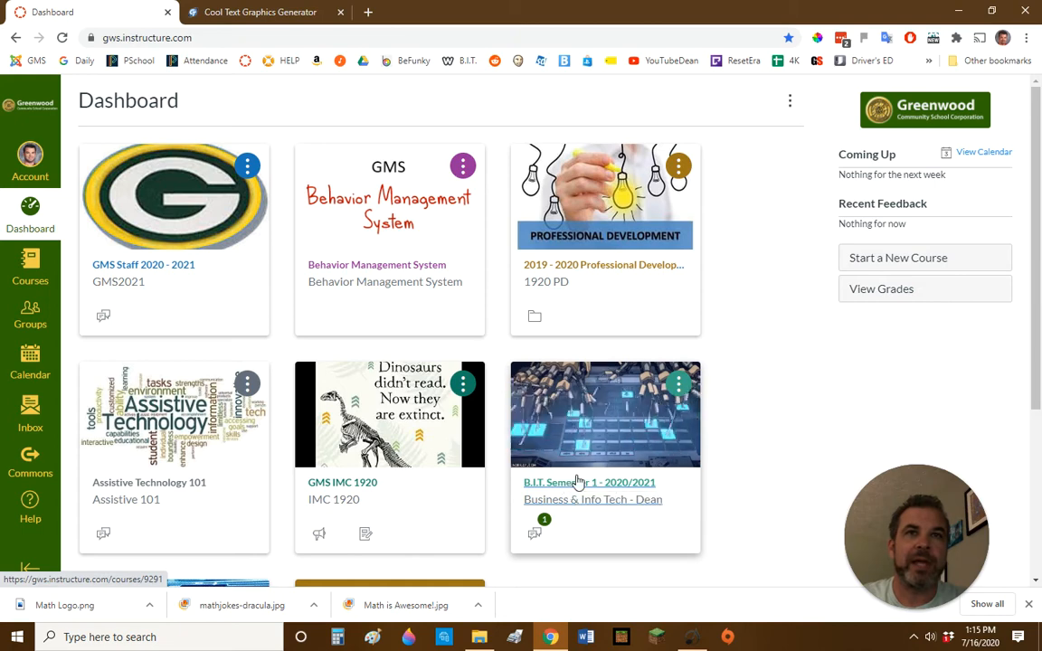
# Create a new course named "6th Grade Mathematics Dummy" from the full course list.
pyautogui.click(32, 263)
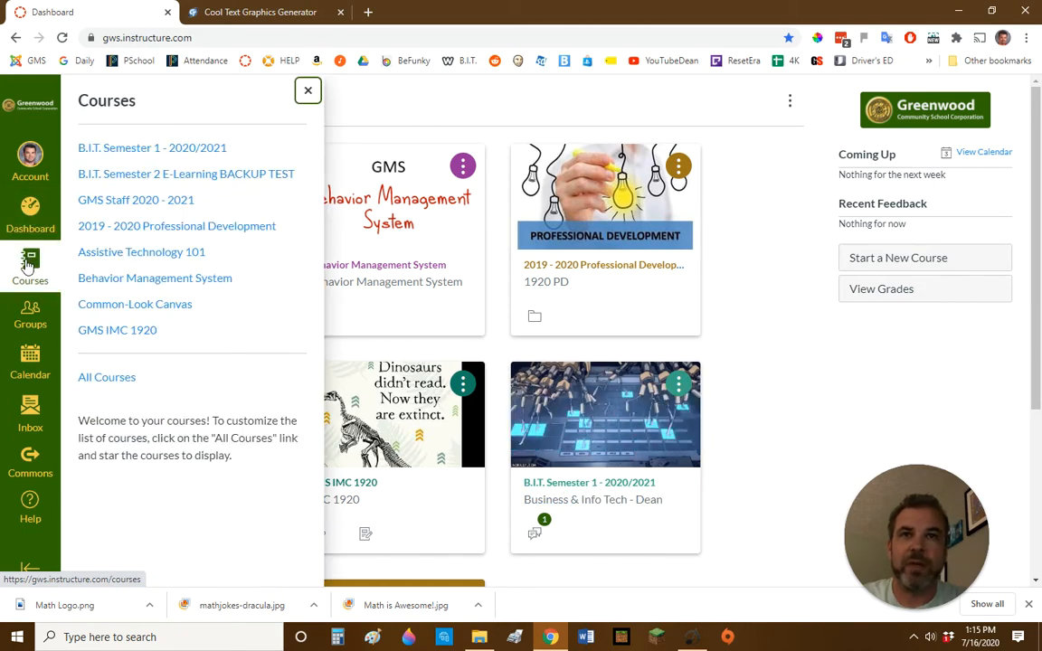
pyautogui.click(90, 378)
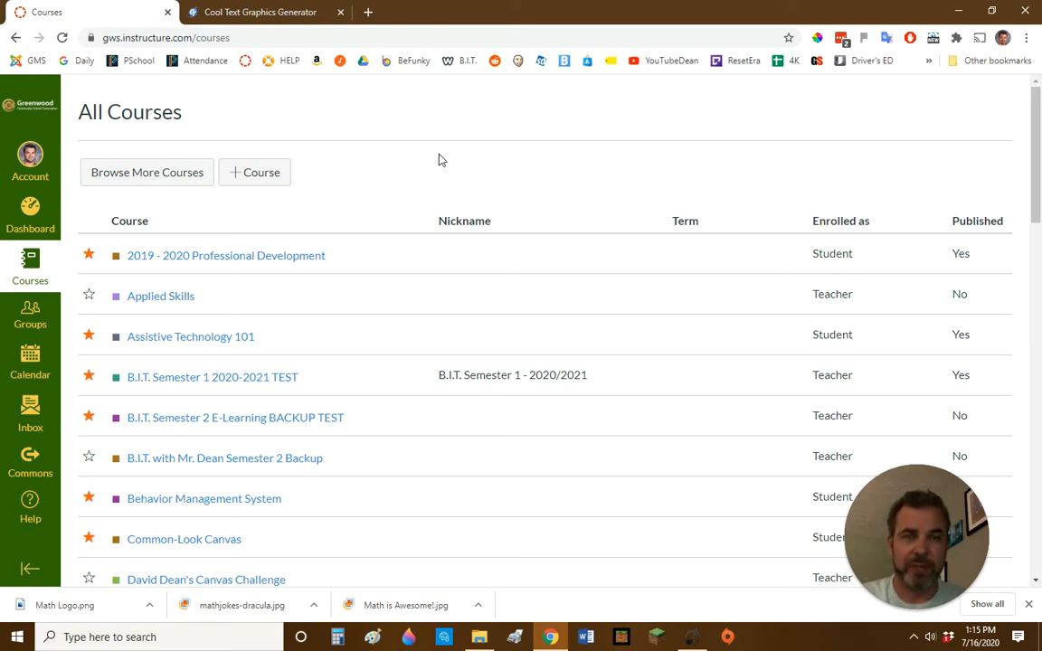
pyautogui.click(261, 179)
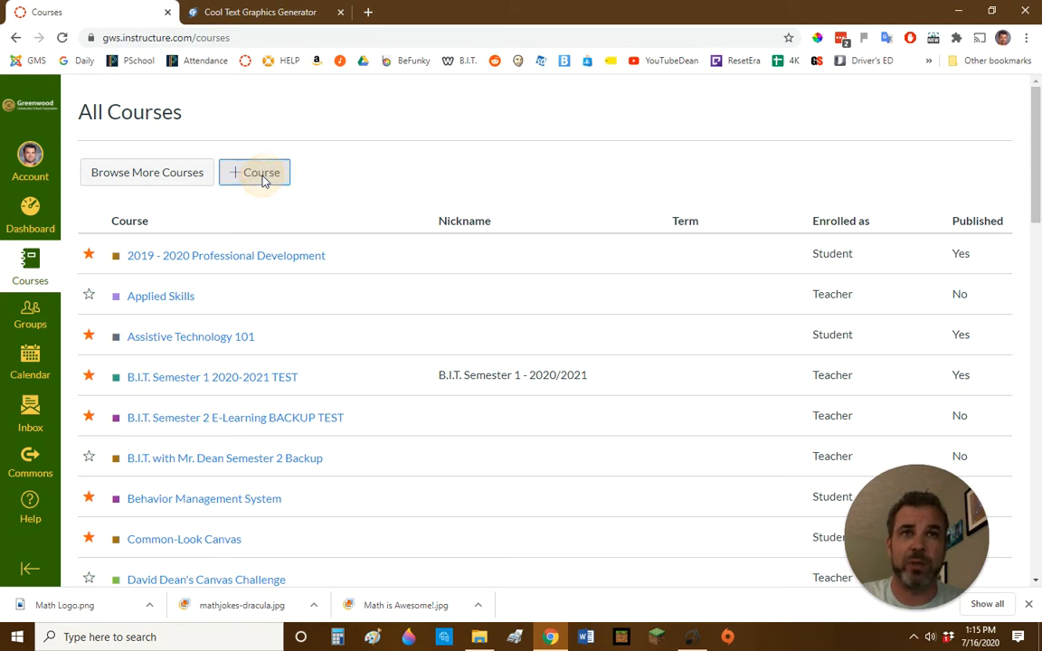
pyautogui.click(549, 283)
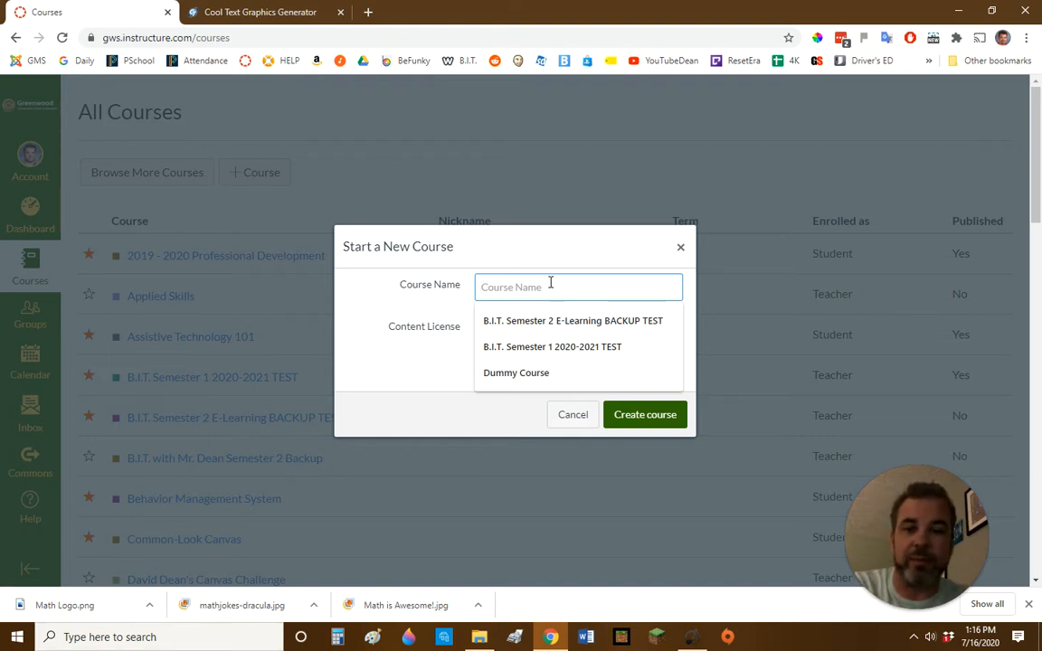
pyautogui.write('6th G')
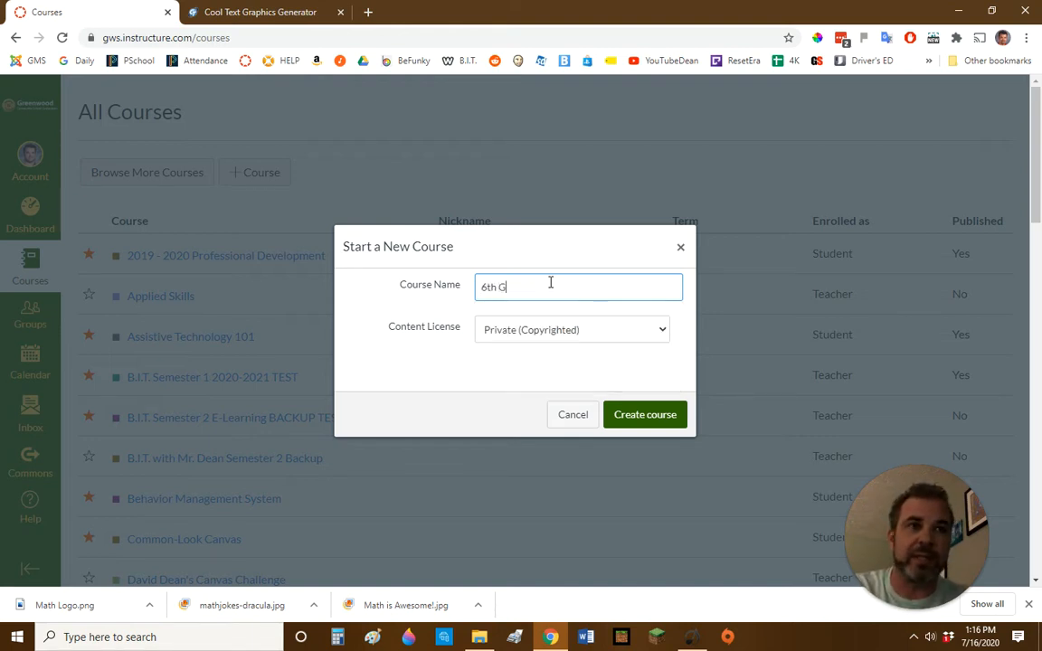
pyautogui.write('rade Mathematics Dummy')
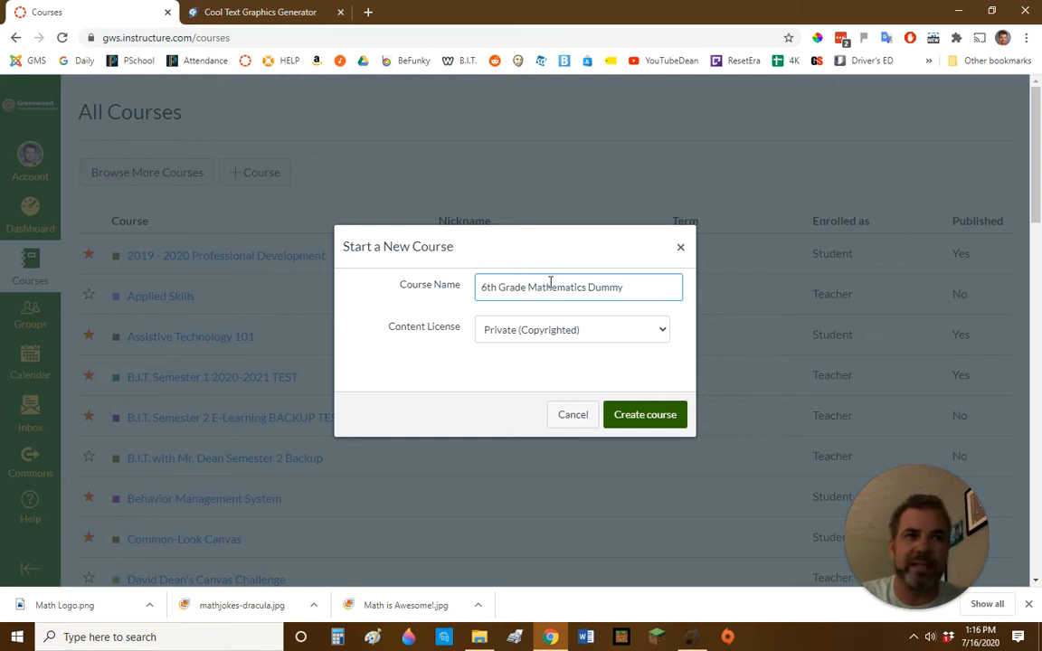
pyautogui.click(643, 425)
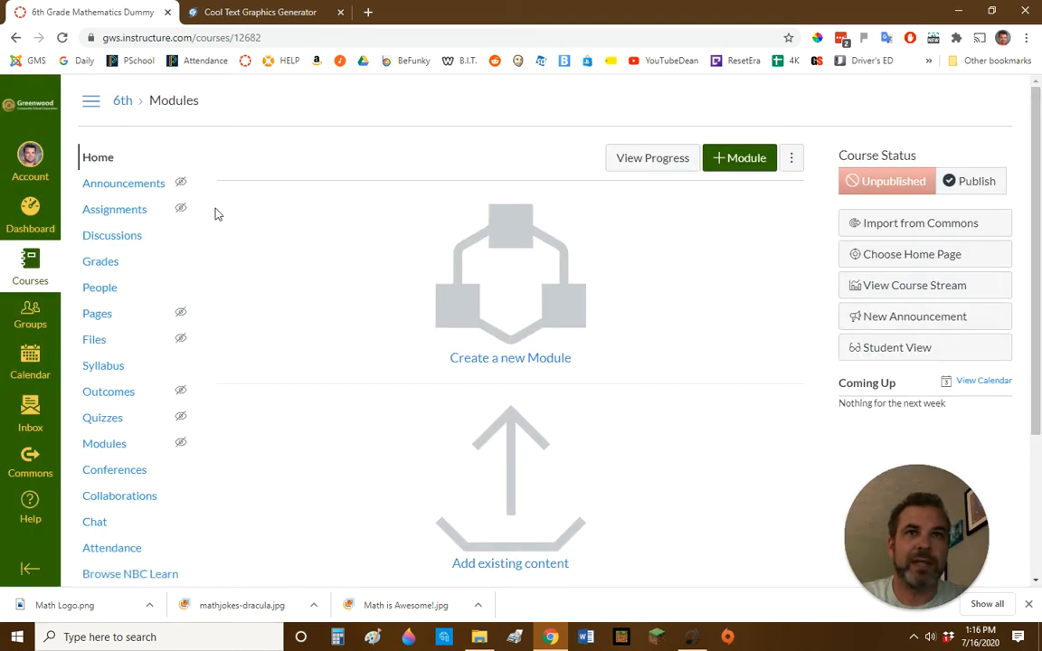
# Locate the 6th Grade Mathematics Dummy course card on the dashboard.
pyautogui.click(23, 214)
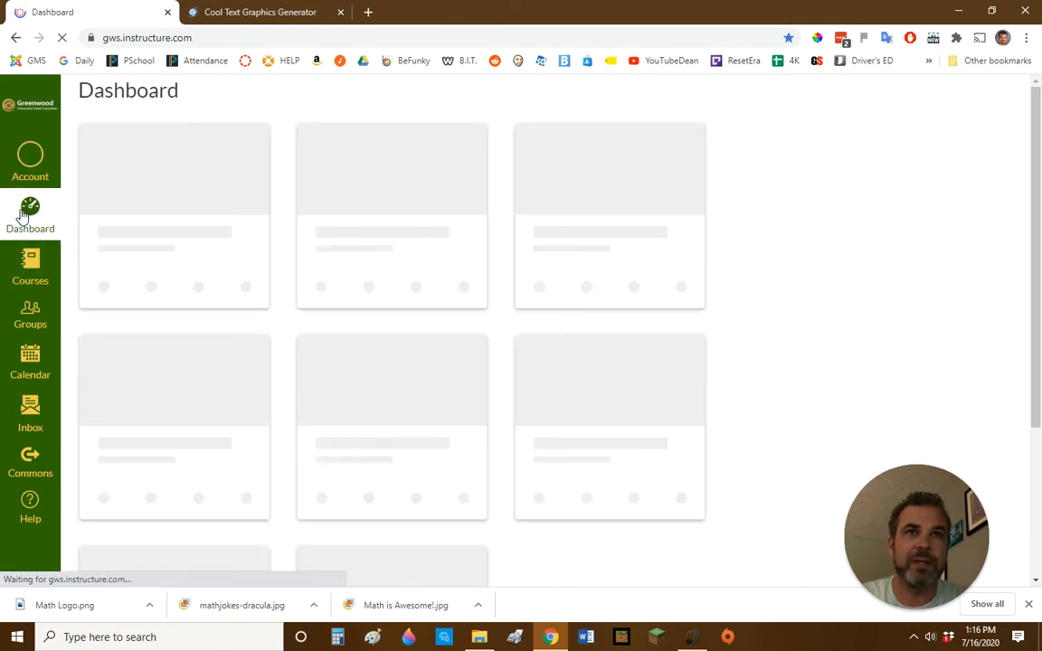
pyautogui.scroll(-2, 509, 328)
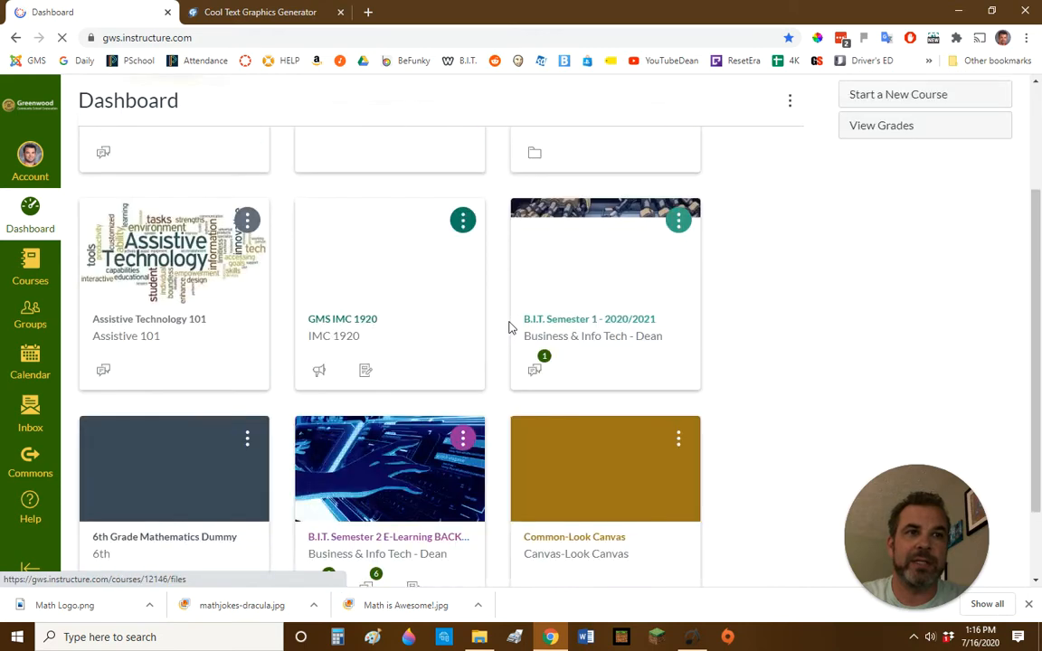
pyautogui.scroll(-1, 509, 328)
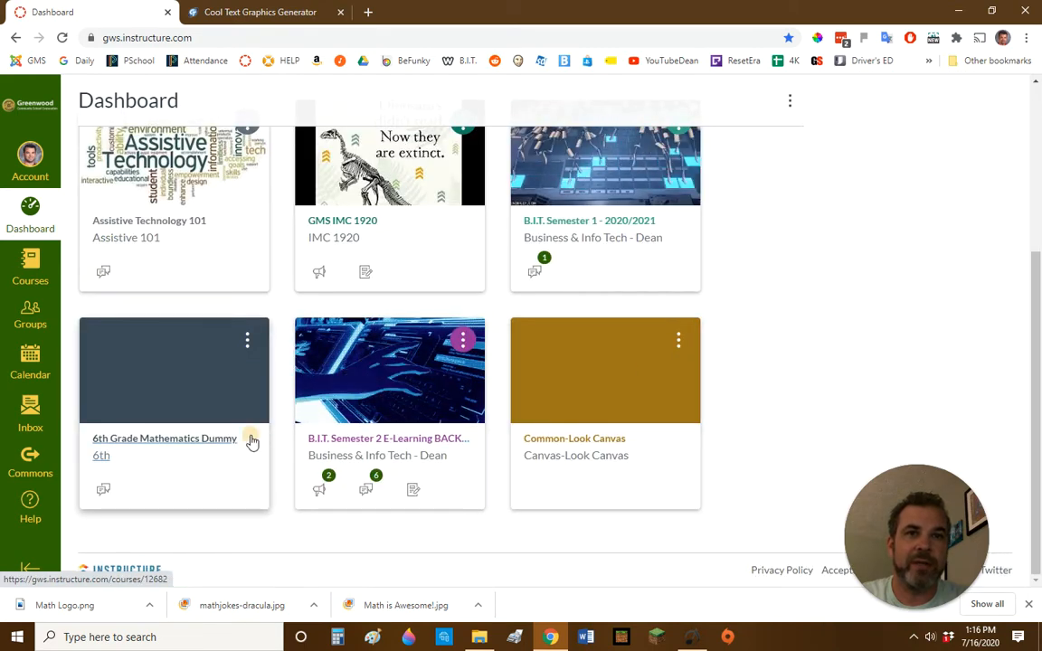
pyautogui.moveTo(251, 442); pyautogui.dragTo(197, 406)
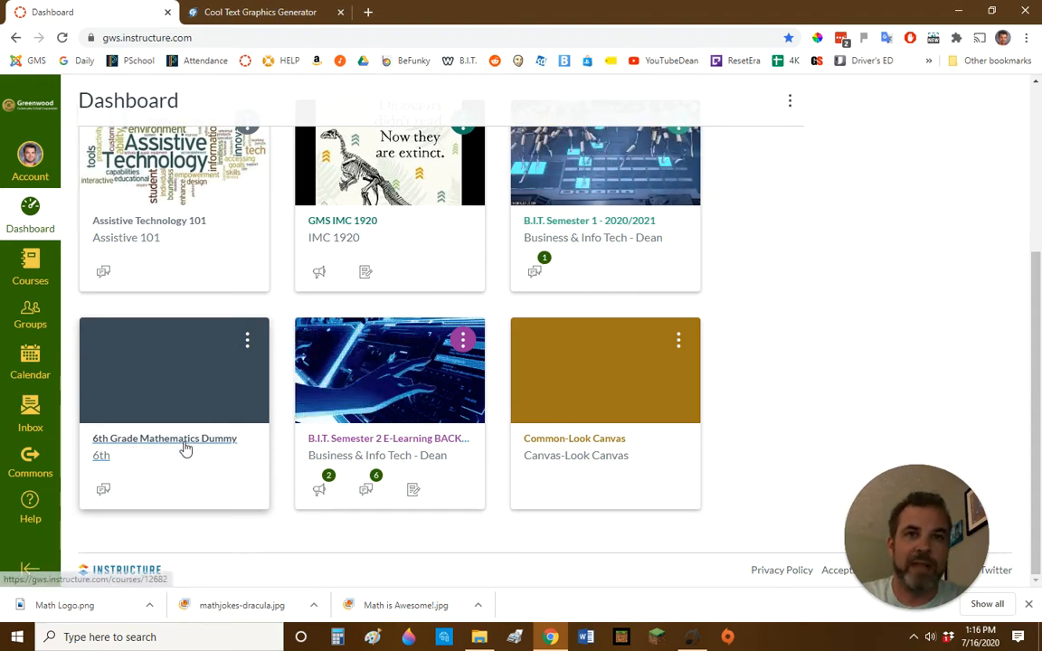
# Search Canvas Commons for "gms template".
pyautogui.click(30, 459)
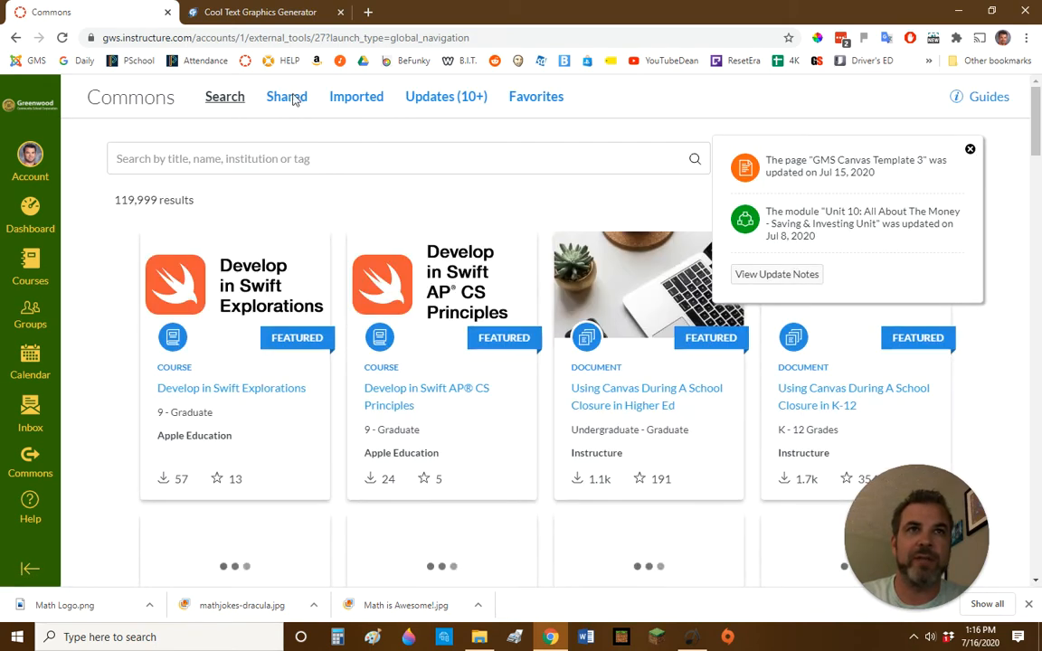
pyautogui.click(293, 160)
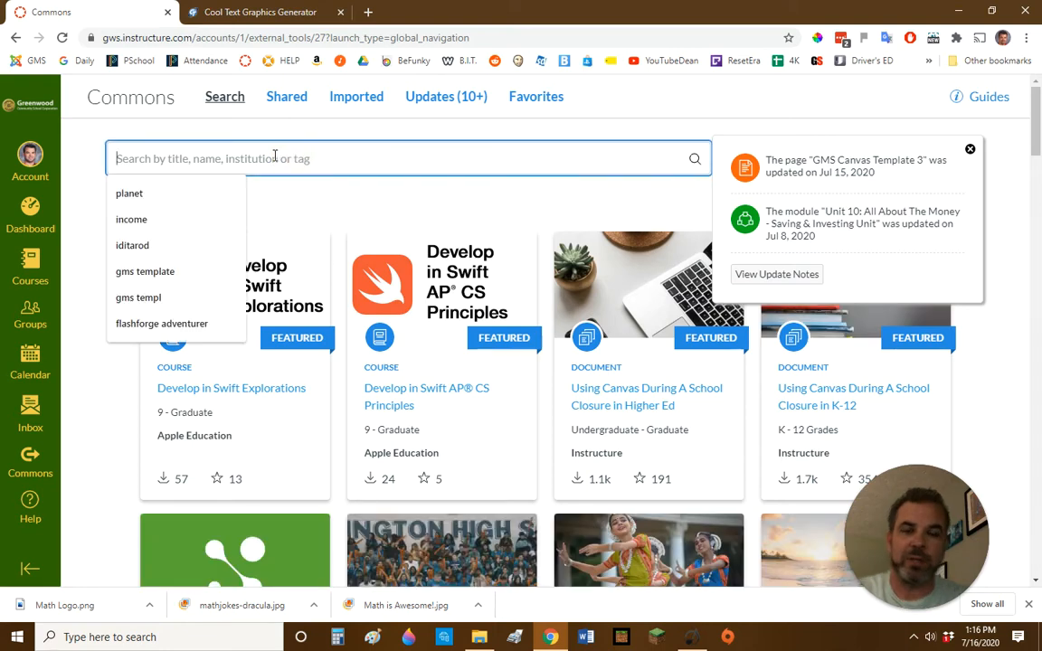
pyautogui.write('gms temp')
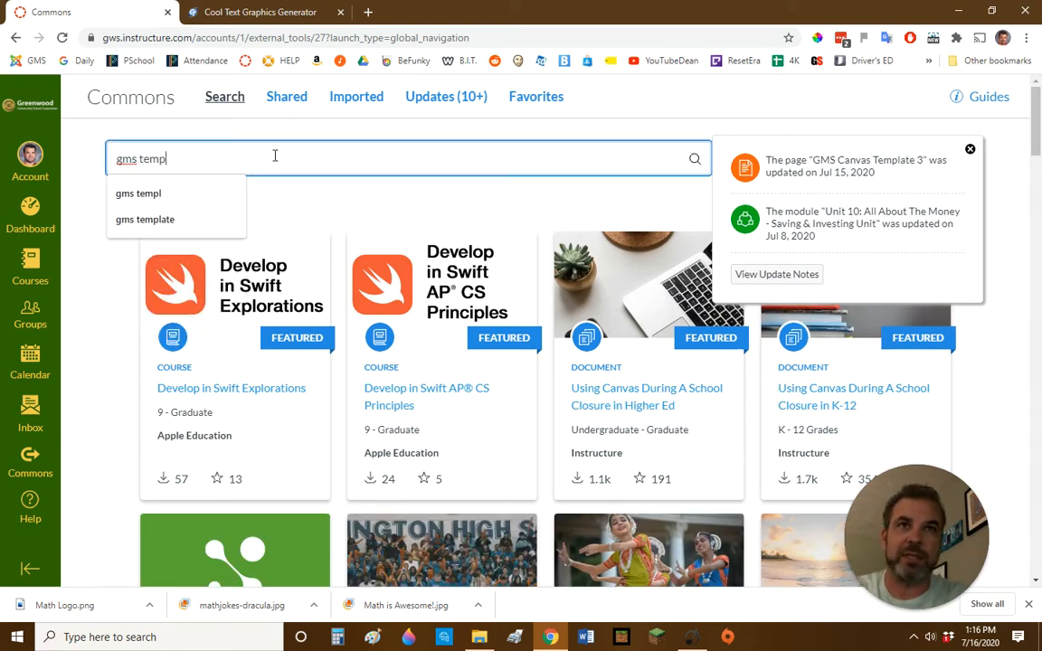
pyautogui.write('late')
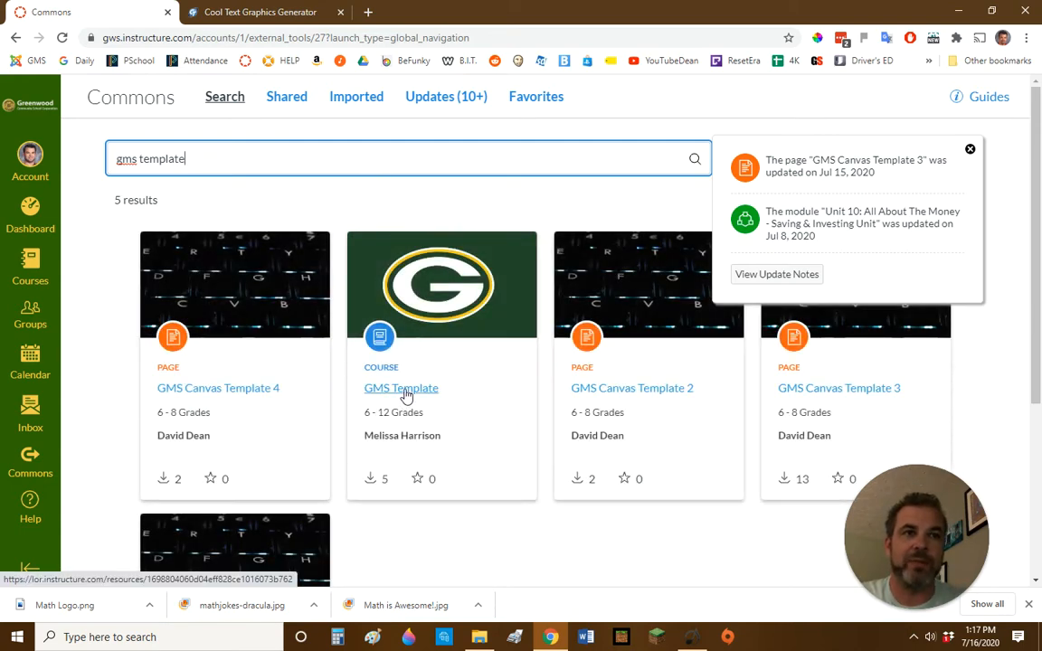
# Look over the search results, dismiss the update notification and open the GMS Canvas Template 3 page resource.
pyautogui.scroll(-2, 425, 400)
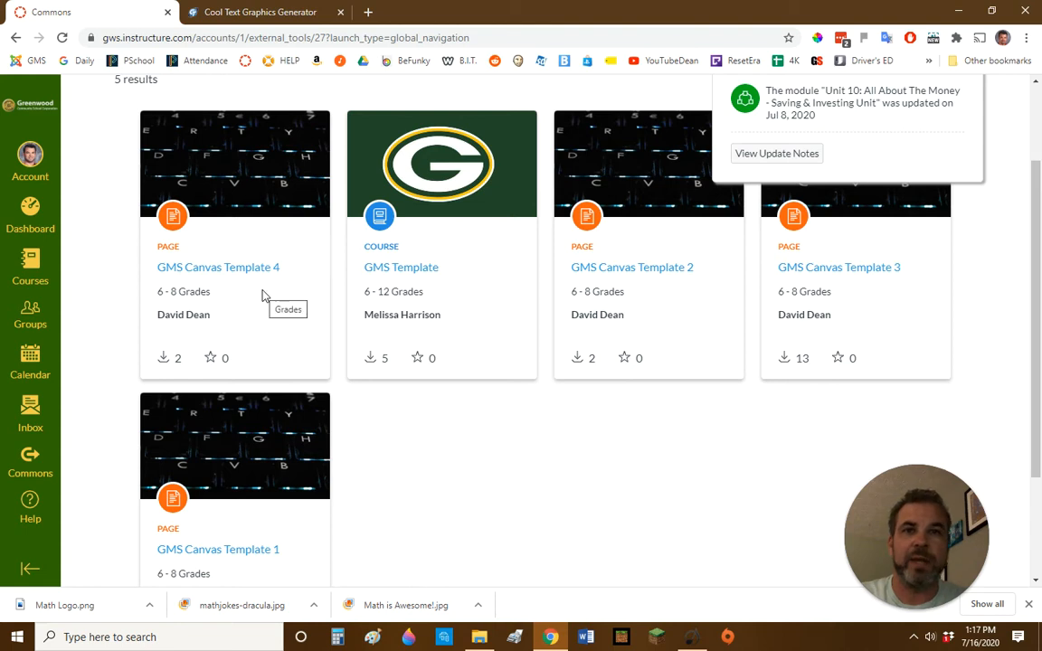
pyautogui.scroll(2, 620, 365)
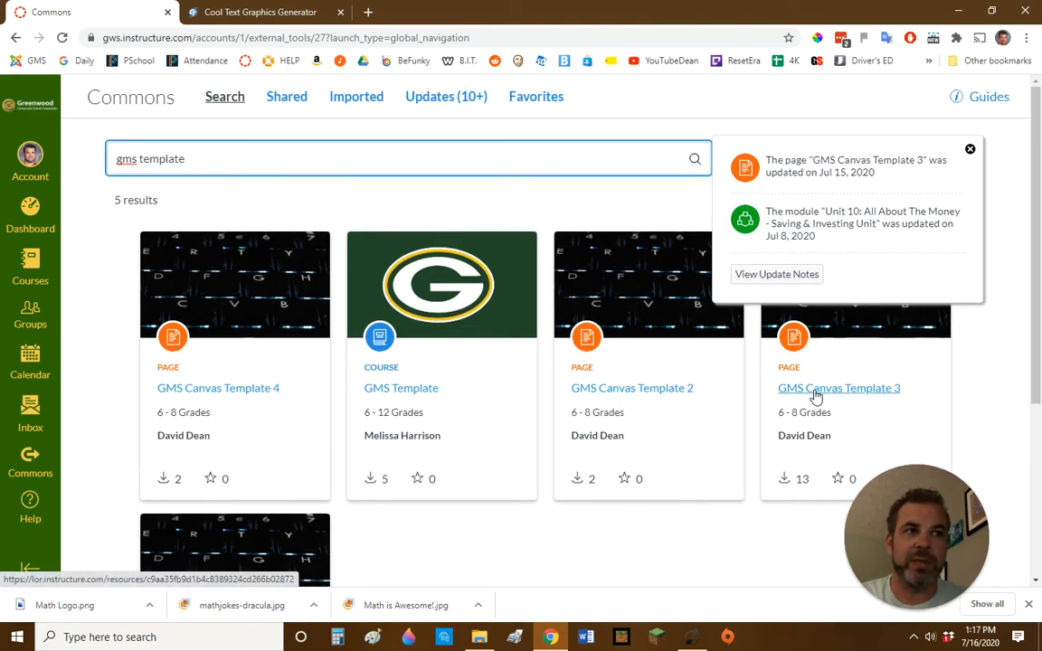
pyautogui.click(969, 148)
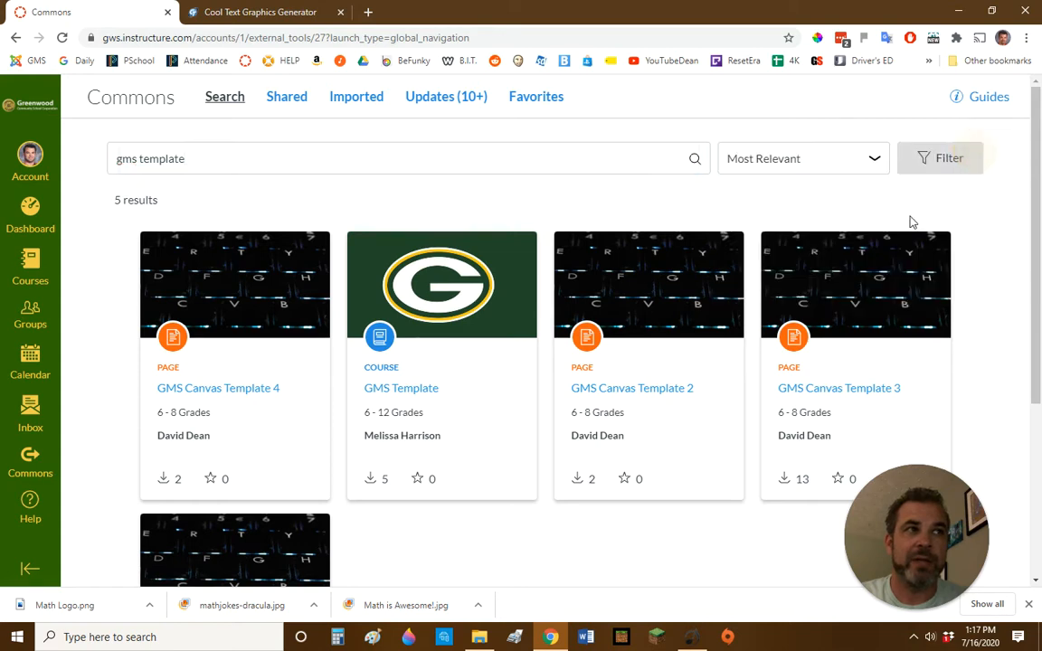
pyautogui.click(835, 392)
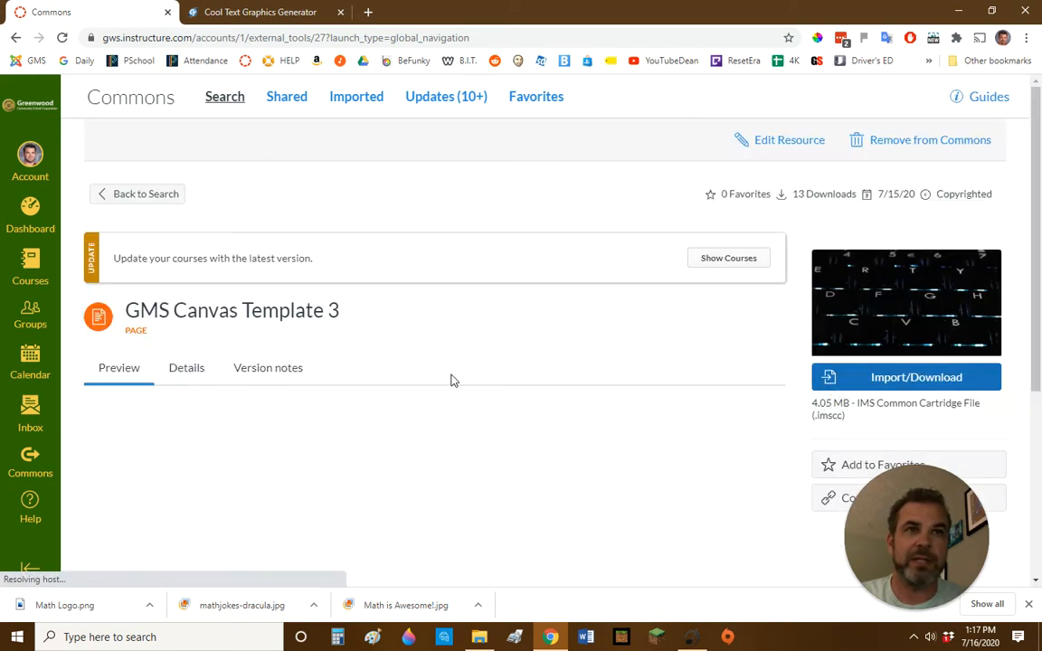
# Look through the preview of GMS Canvas Template 3, from its header to the resources section.
pyautogui.scroll(-2, 399, 388)
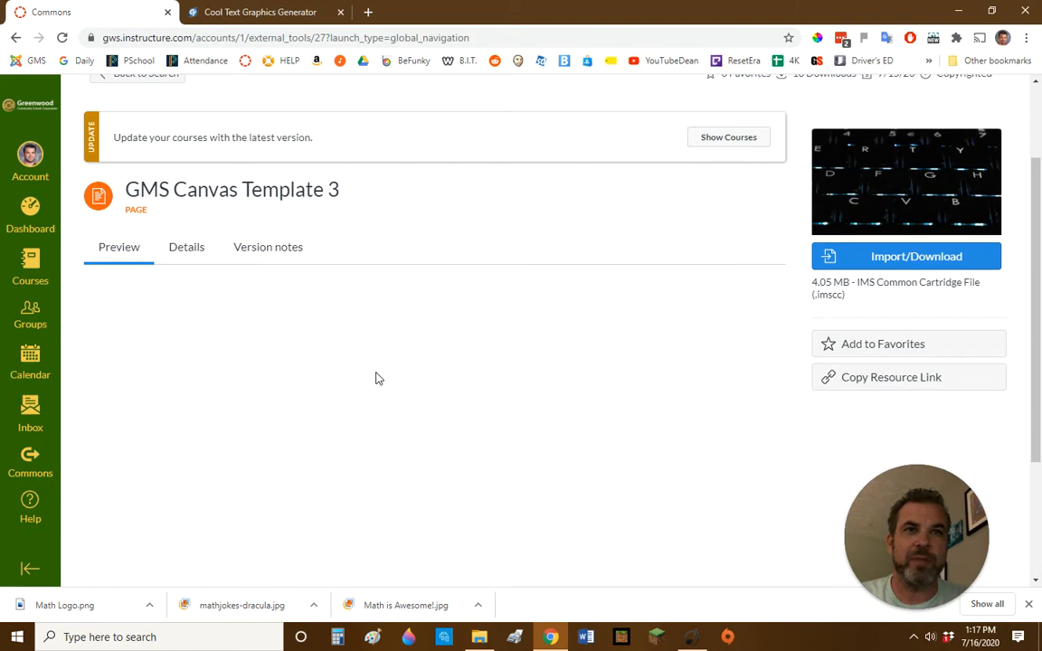
pyautogui.scroll(-3, 378, 367)
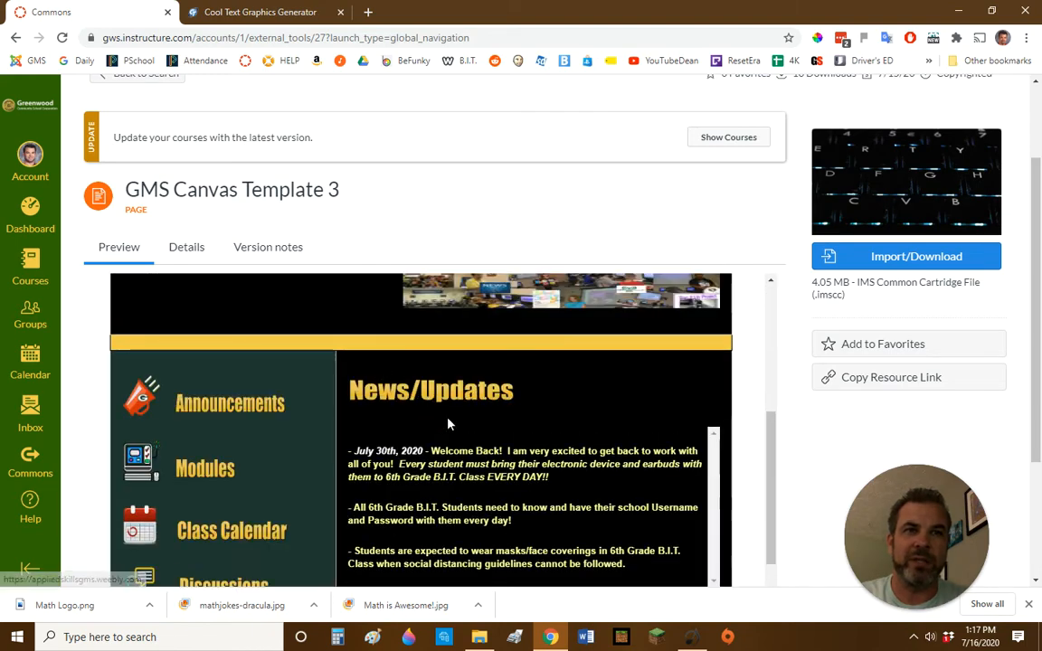
pyautogui.scroll(1, 448, 423)
pyautogui.scroll(-4, 449, 423)
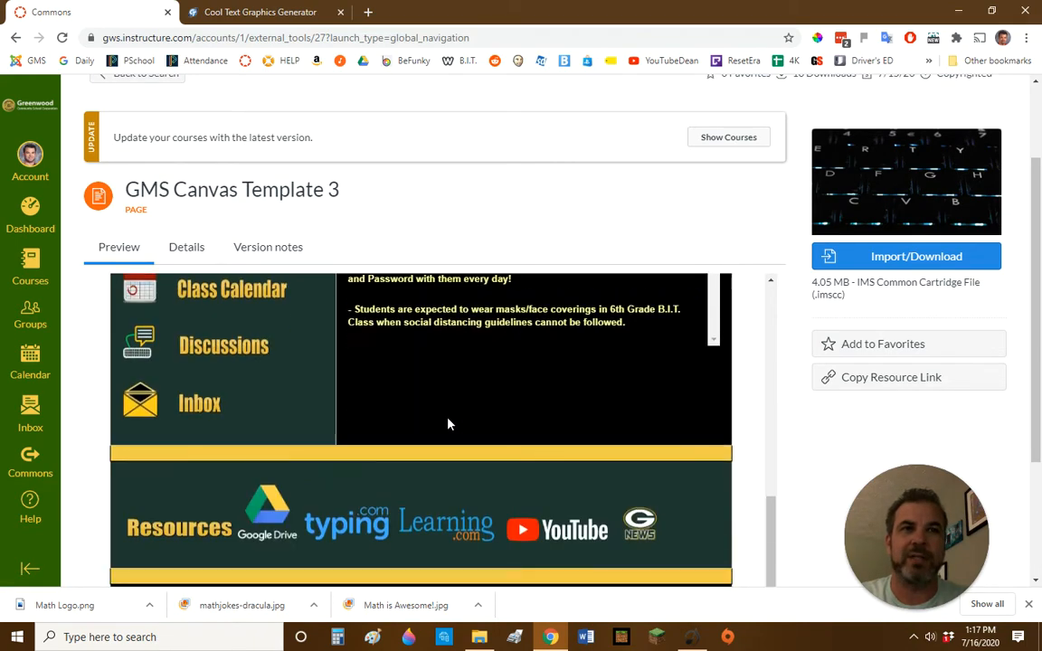
pyautogui.scroll(-2, 449, 423)
pyautogui.scroll(7, 448, 425)
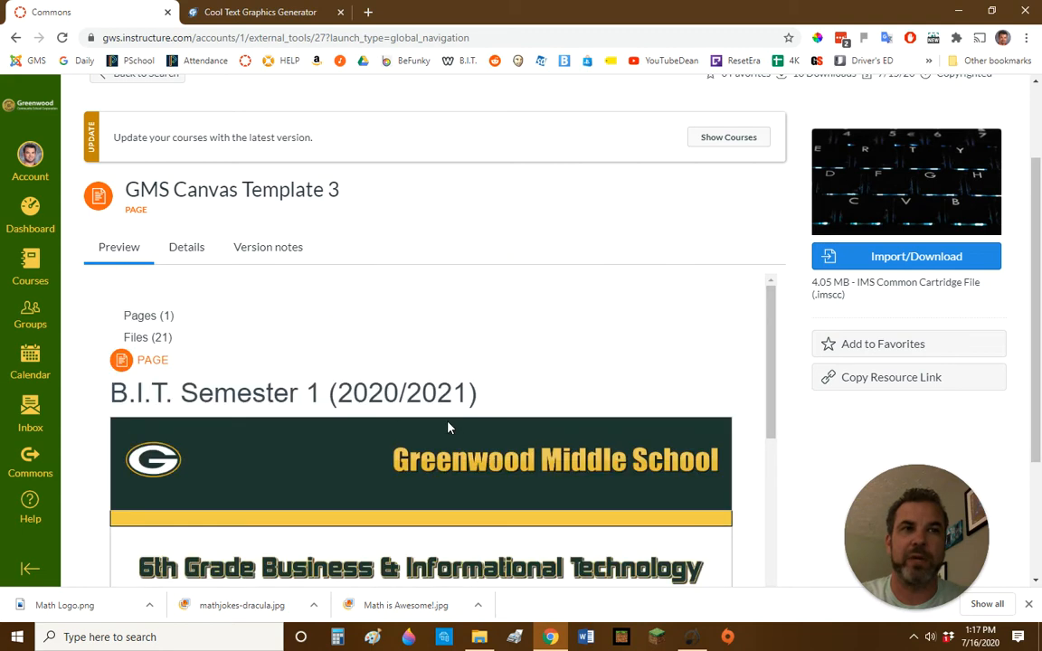
# Import GMS Canvas Template 3 into the 6th Grade Mathematics Dummy course.
pyautogui.click(884, 260)
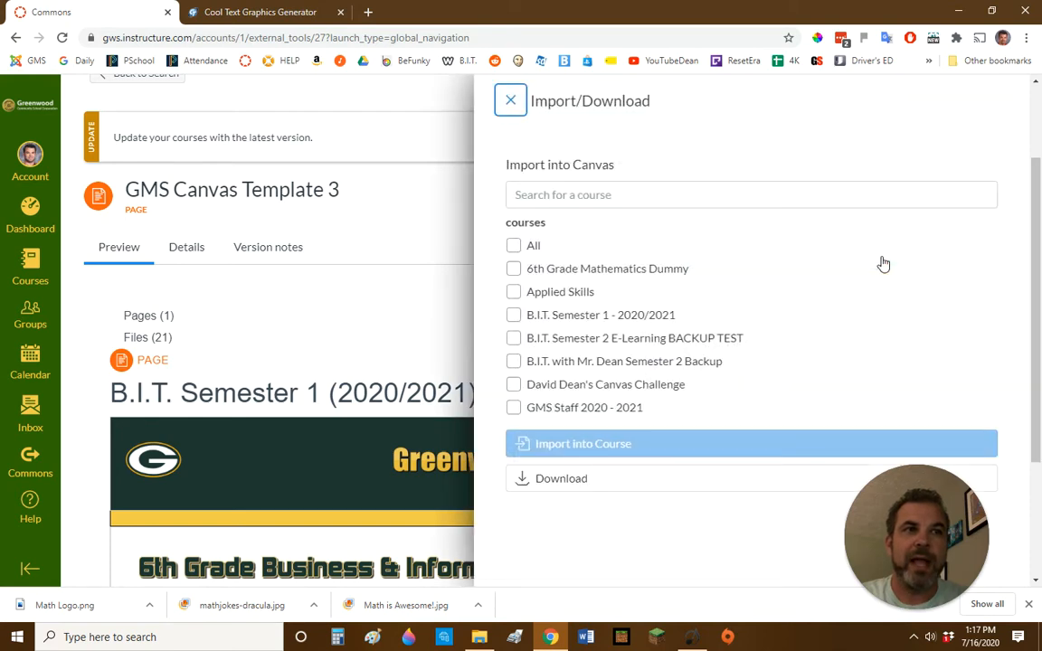
pyautogui.click(510, 103)
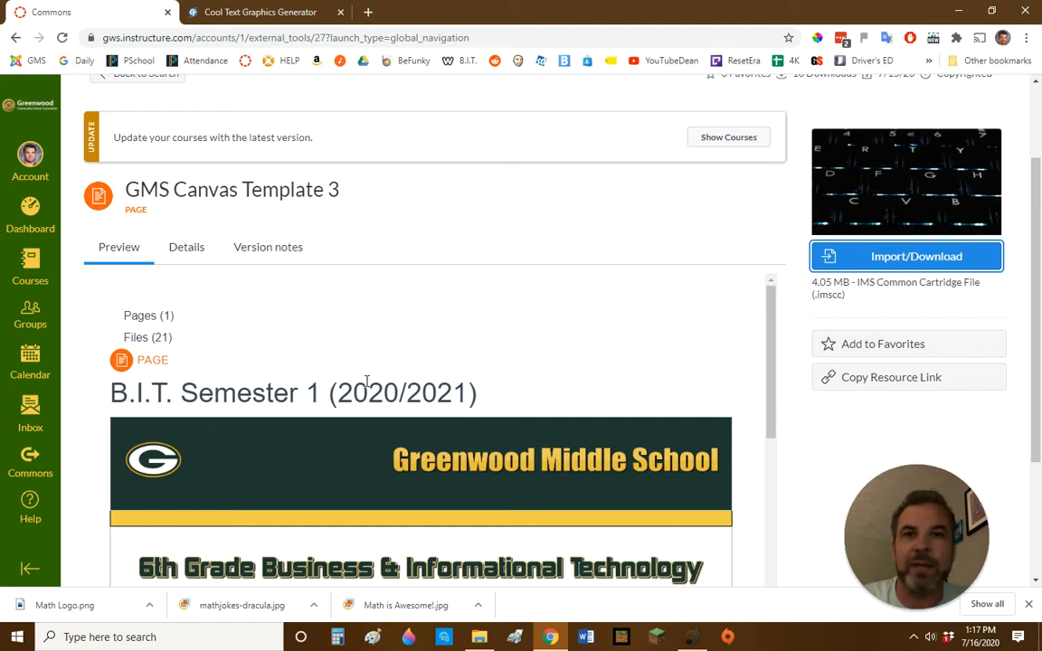
pyautogui.click(880, 262)
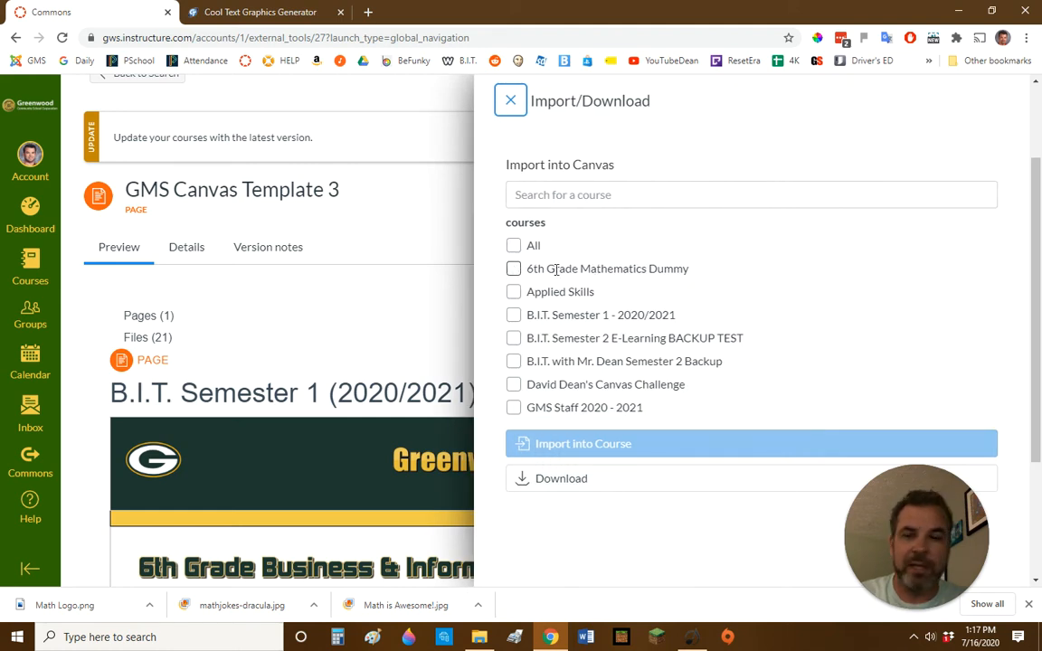
pyautogui.click(602, 268)
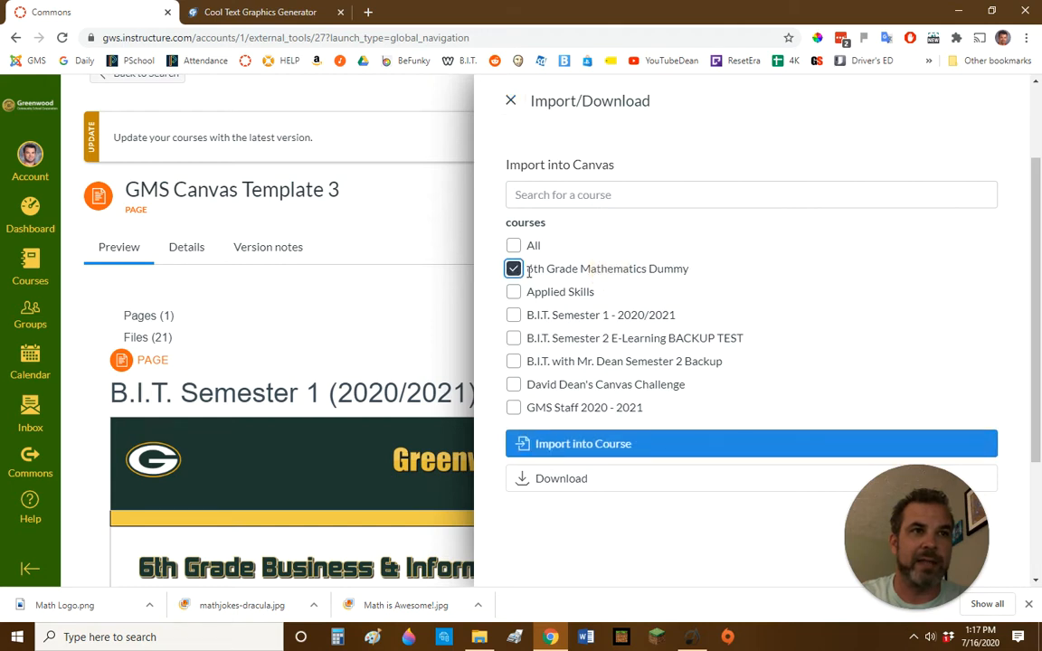
pyautogui.click(611, 444)
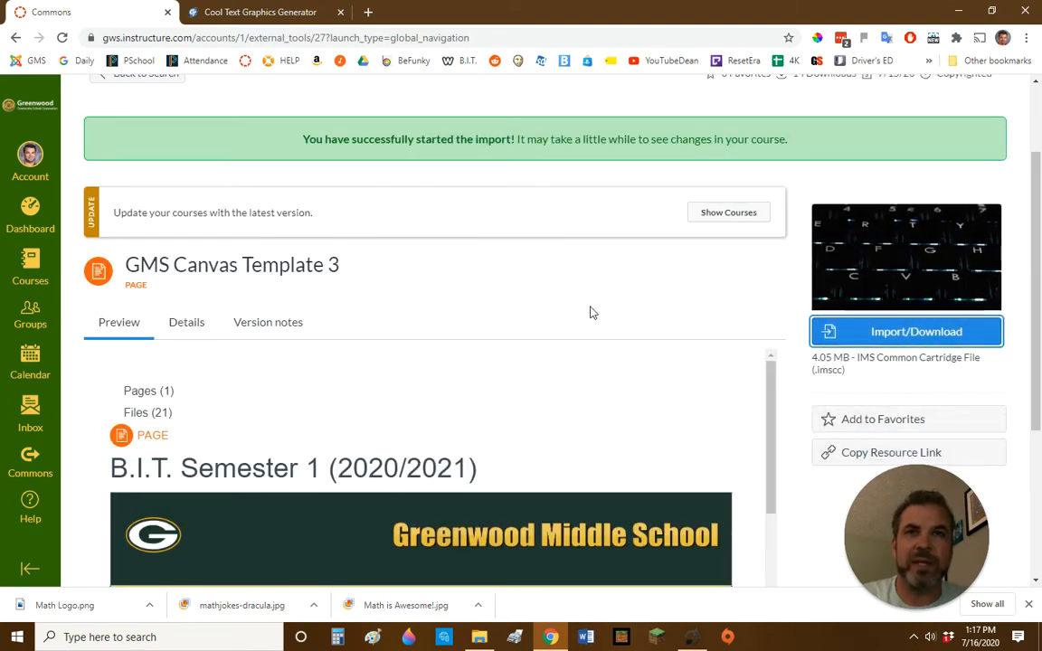
# Open the 6th Grade Mathematics Dummy course from the dashboard and set its home page to Pages Front Page.
pyautogui.click(30, 208)
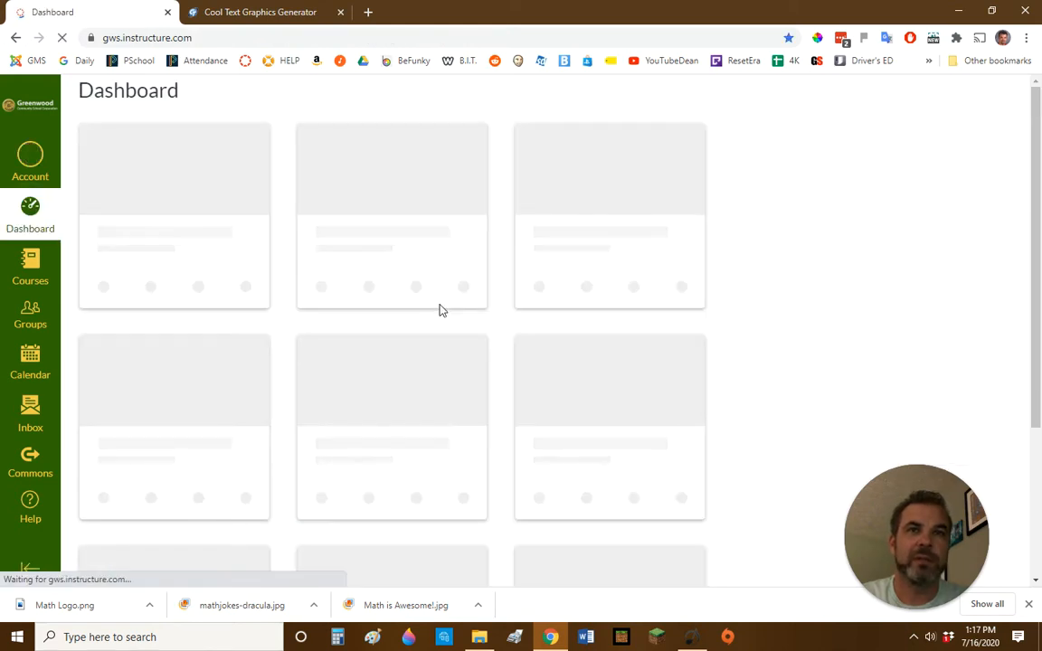
pyautogui.scroll(-3, 440, 309)
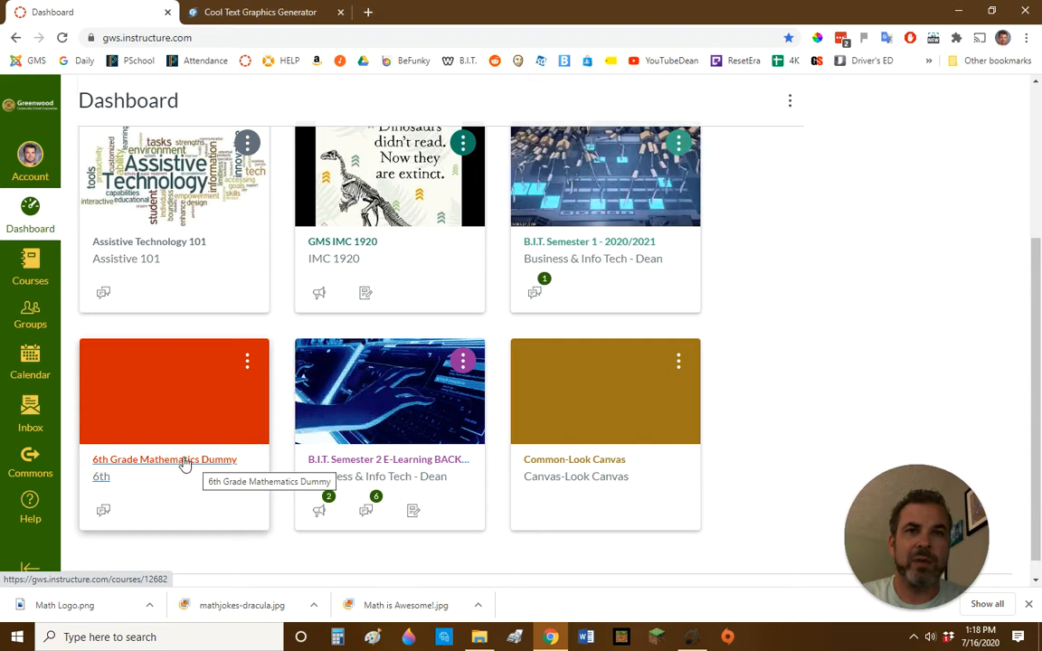
pyautogui.click(173, 464)
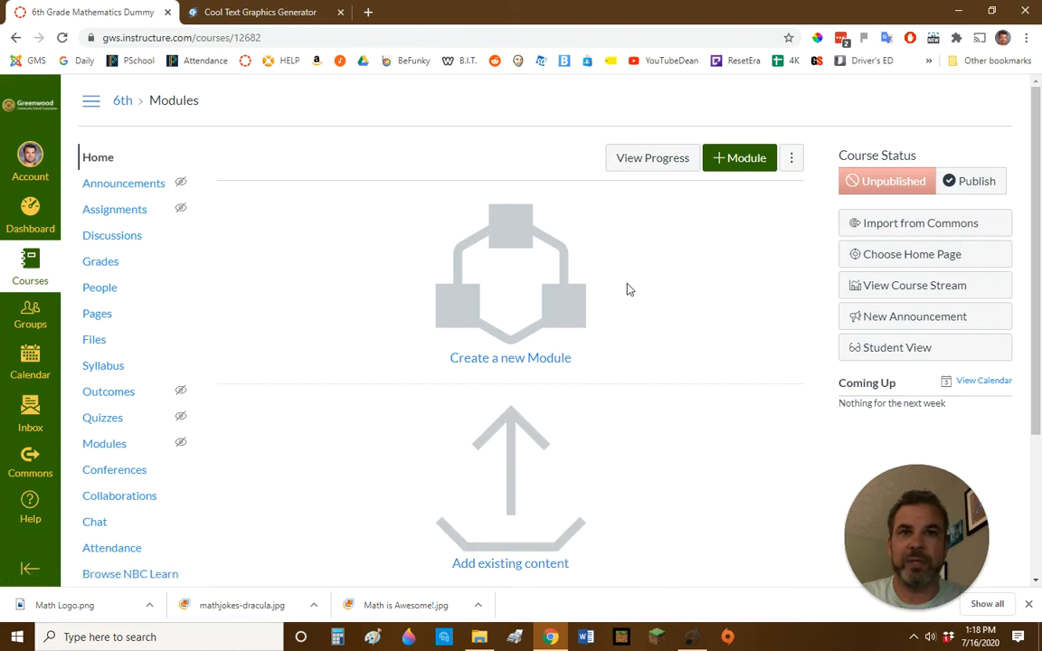
pyautogui.click(895, 256)
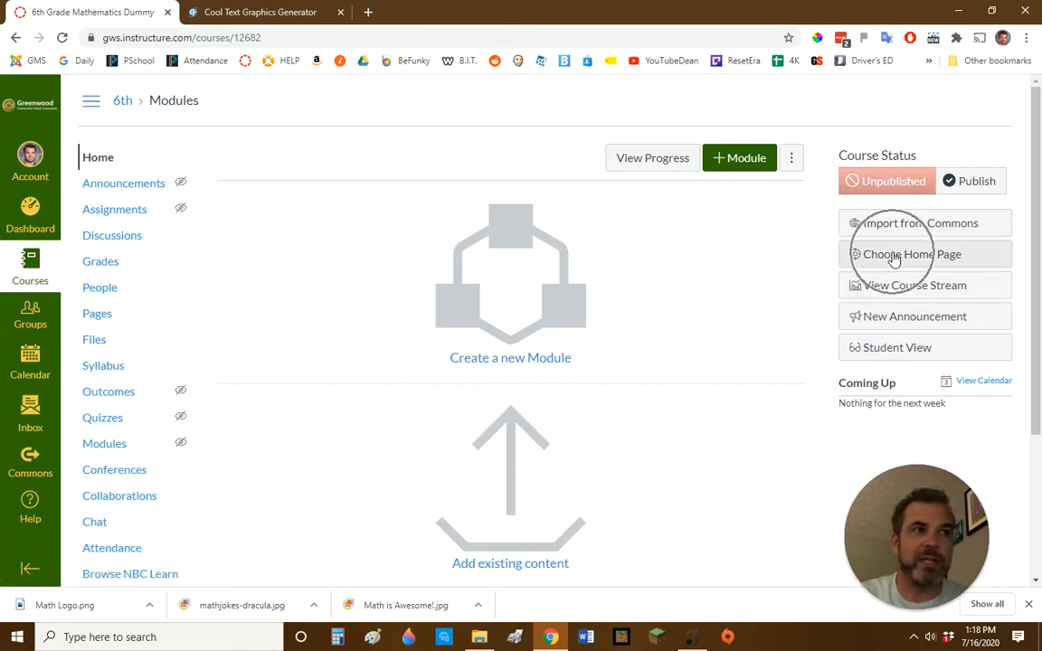
pyautogui.click(895, 257)
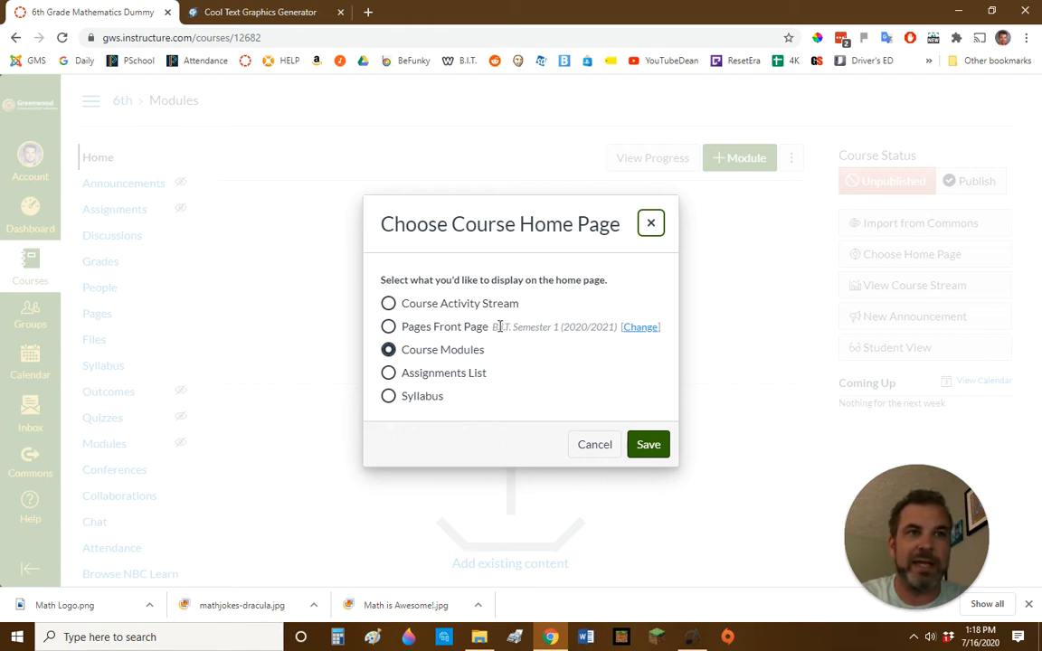
pyautogui.click(389, 328)
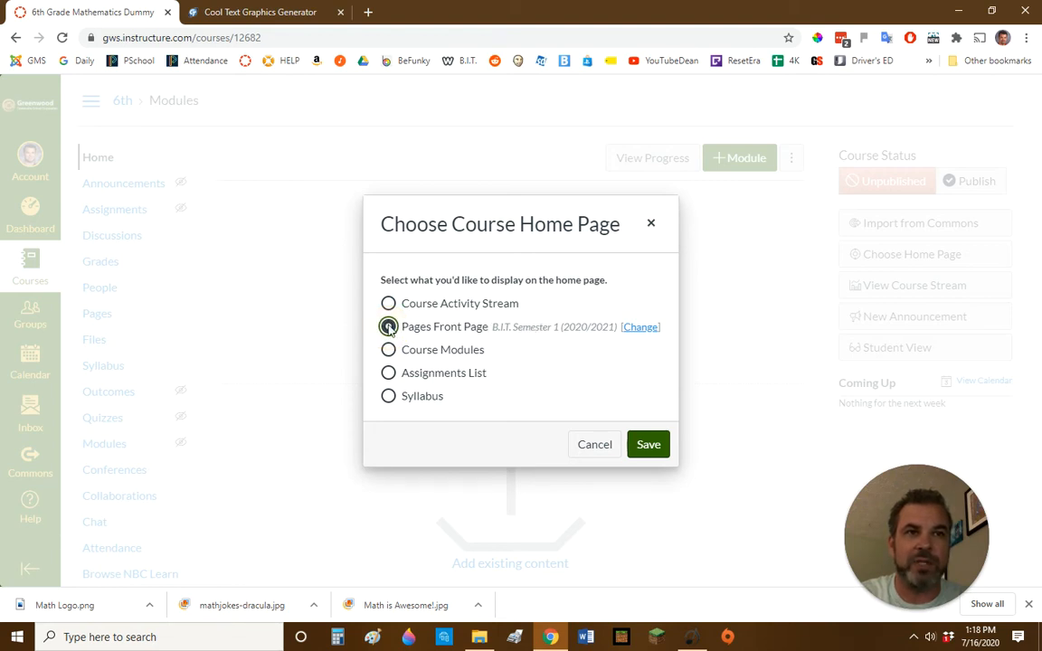
pyautogui.click(644, 446)
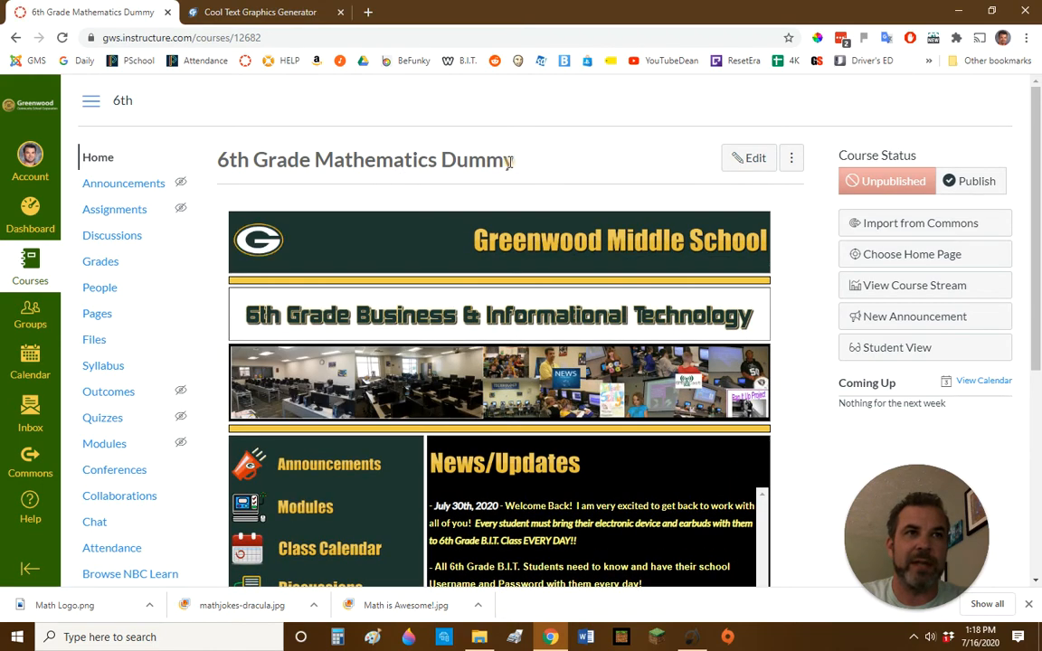
# Look over the top of the home page, return to the dashboard and reopen the 6th Grade Mathematics Dummy course.
pyautogui.moveTo(515, 162); pyautogui.dragTo(217, 157)
pyautogui.scroll(-3, 423, 265)
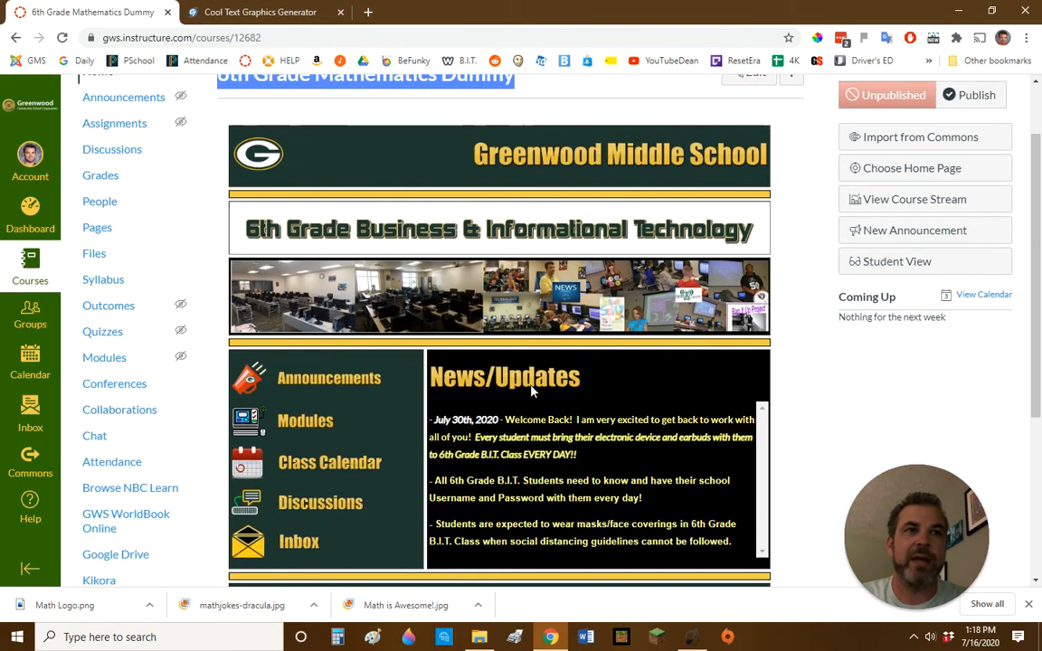
pyautogui.scroll(3, 477, 346)
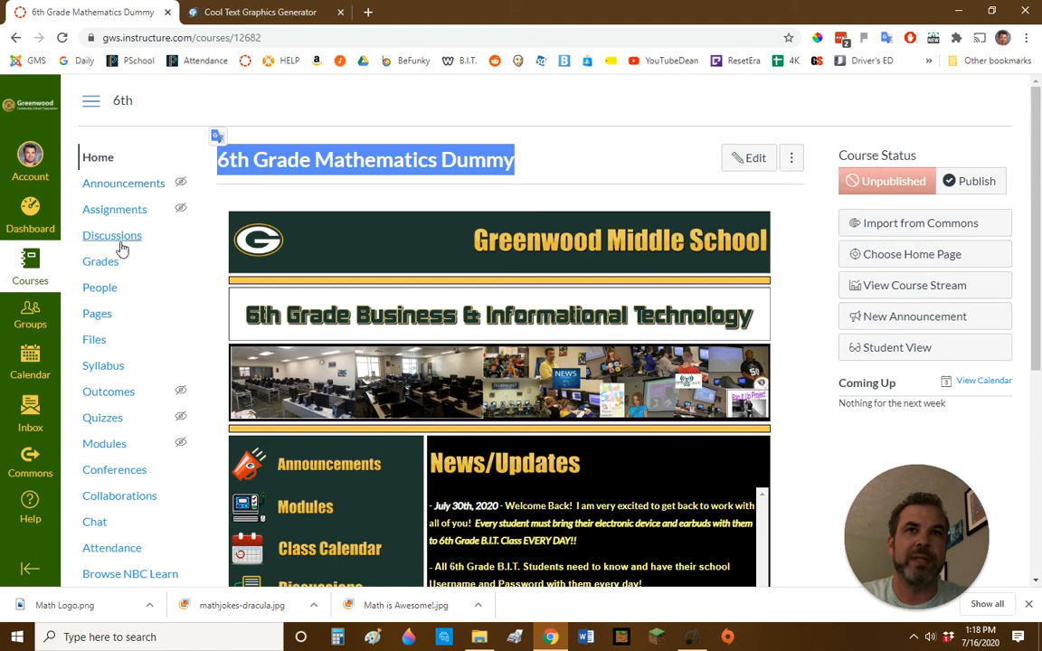
pyautogui.click(41, 208)
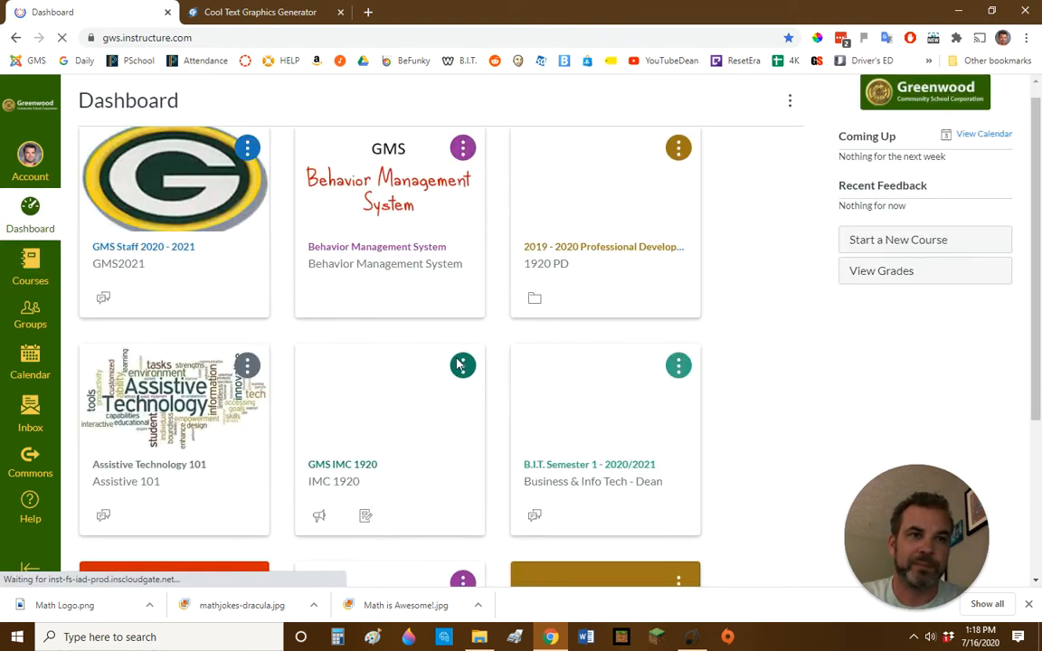
pyautogui.scroll(-3, 456, 363)
pyautogui.click(154, 467)
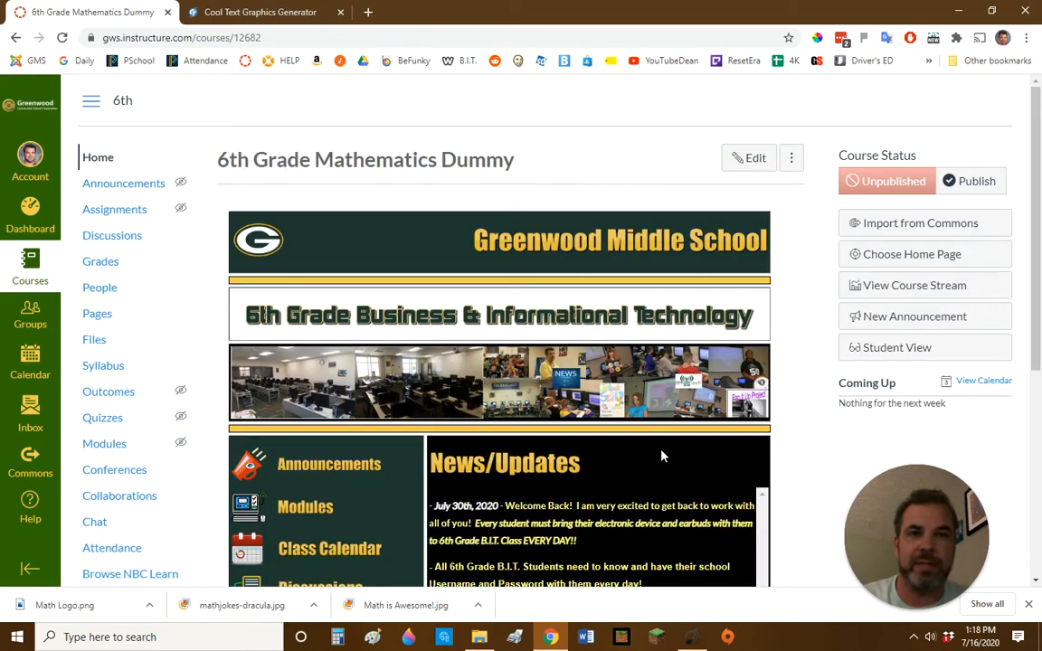
# Look through the home page, follow the Greenwood Middle School header link to the school website and return to the course.
pyautogui.scroll(-4, 661, 456)
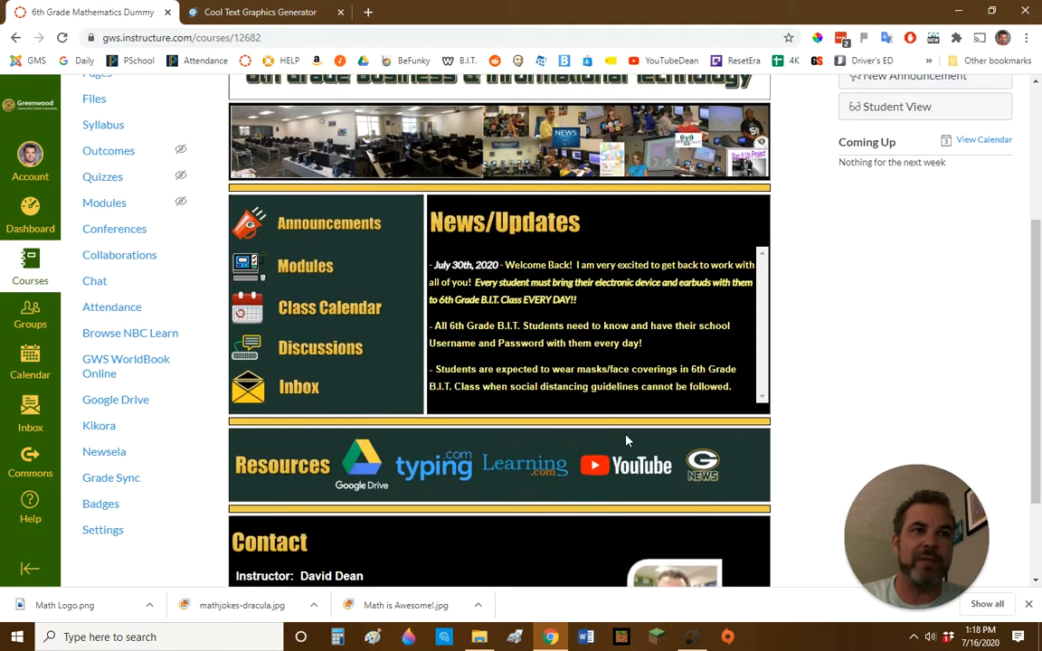
pyautogui.scroll(3, 481, 484)
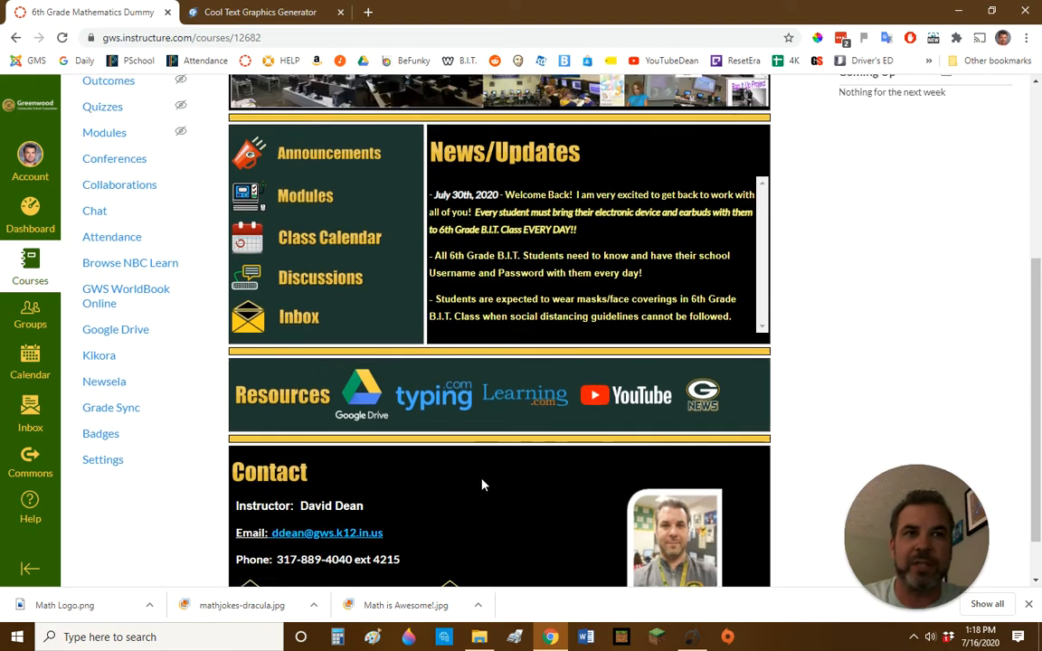
pyautogui.scroll(2, 481, 485)
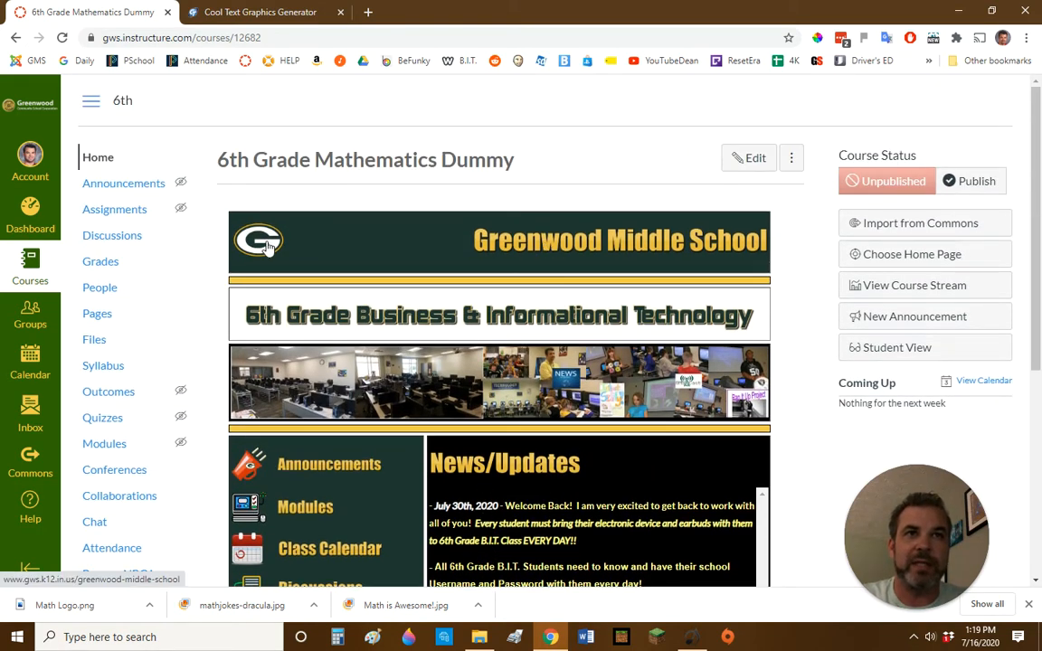
pyautogui.click(558, 244)
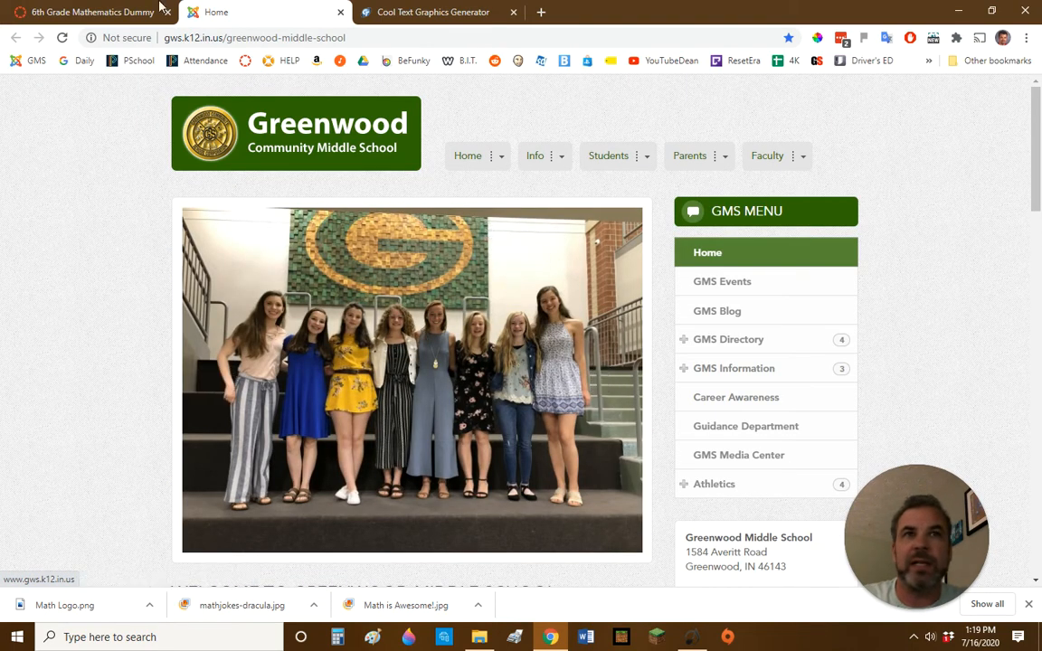
pyautogui.click(127, 11)
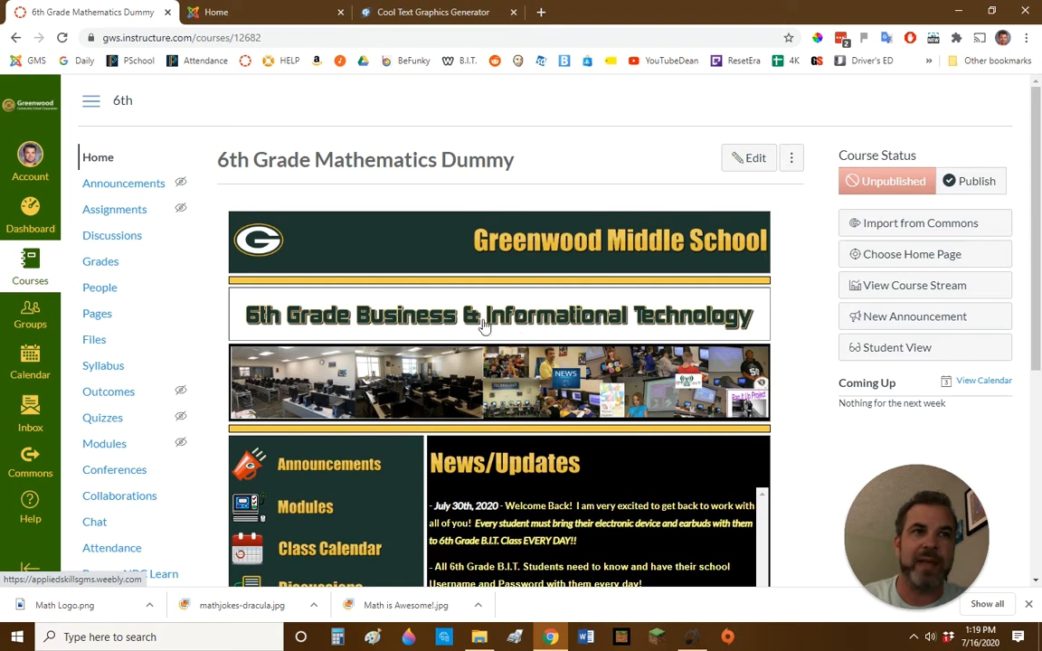
# Check the Announcements and Modules links on the home page, returning to the course page after each.
pyautogui.scroll(-2, 585, 340)
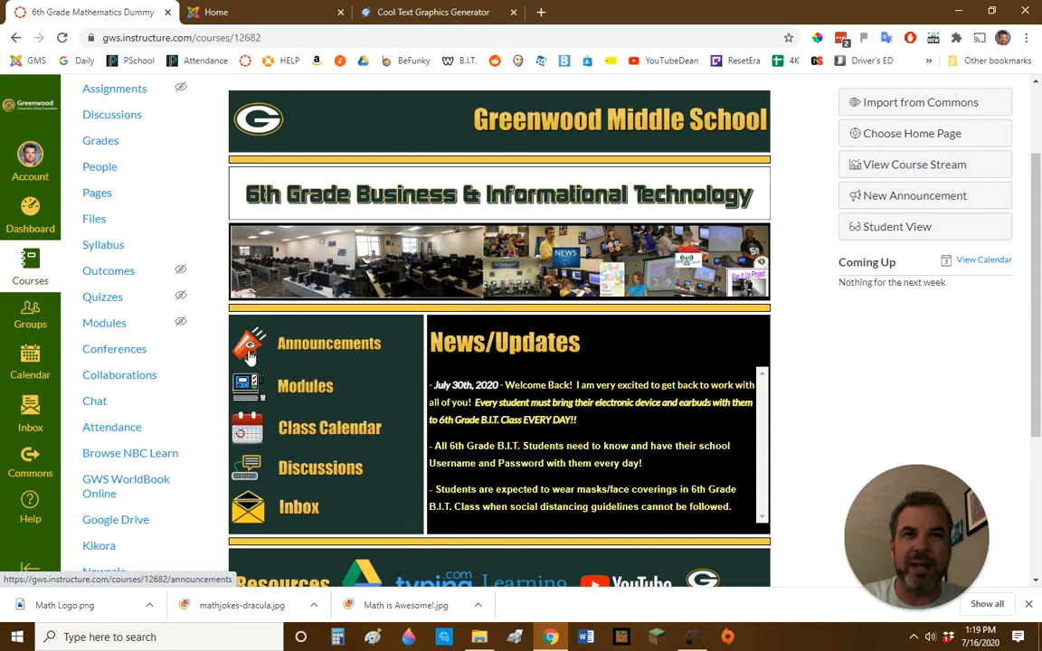
pyautogui.click(336, 349)
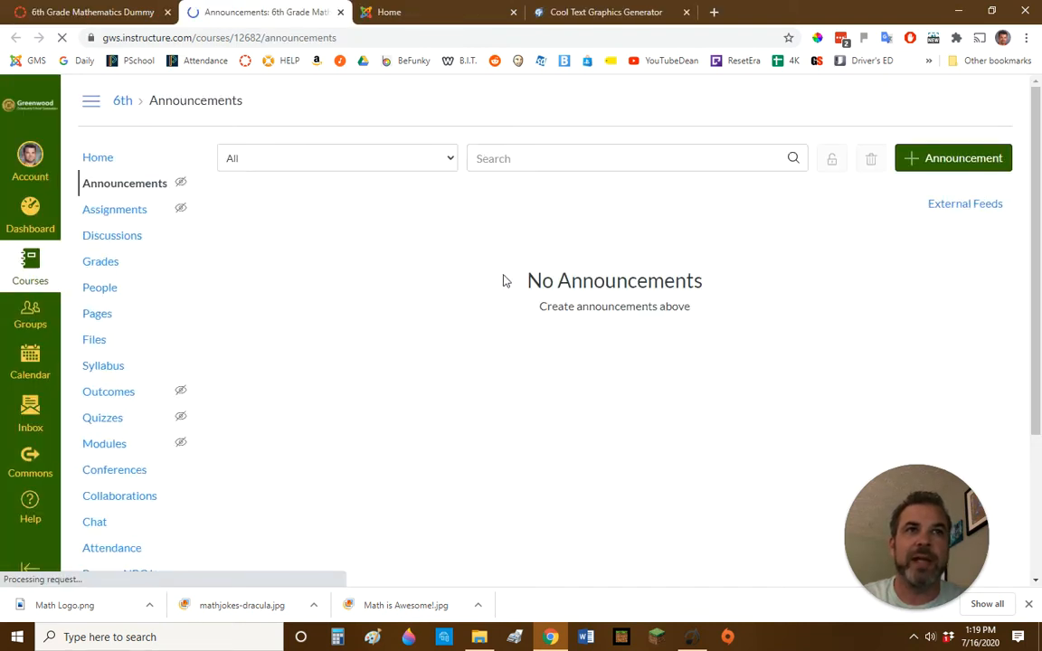
pyautogui.click(116, 13)
pyautogui.click(315, 389)
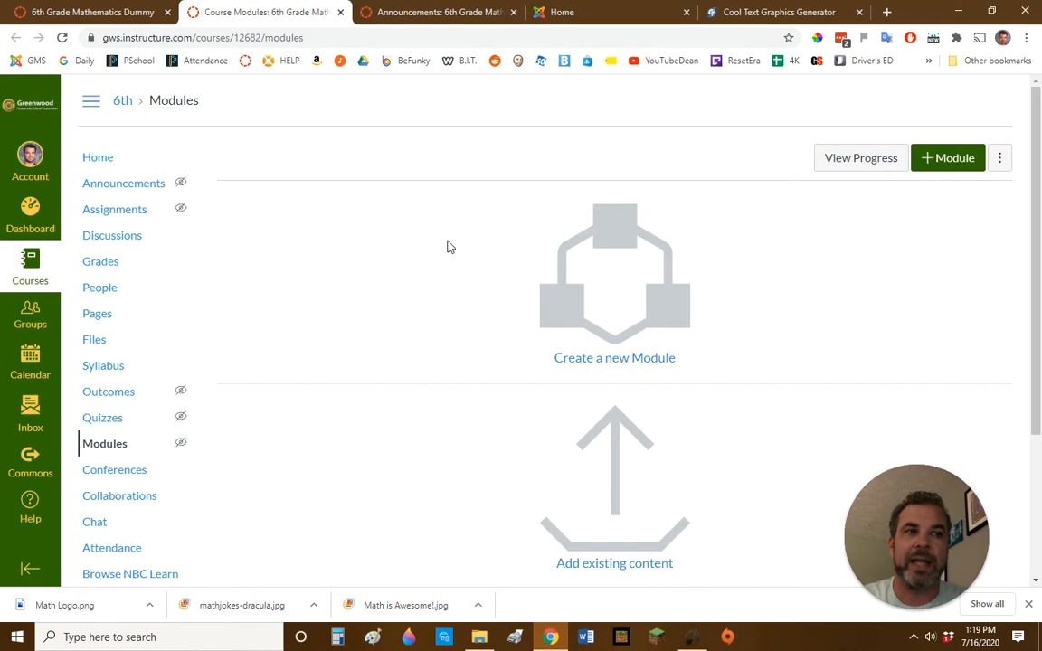
pyautogui.click(131, 12)
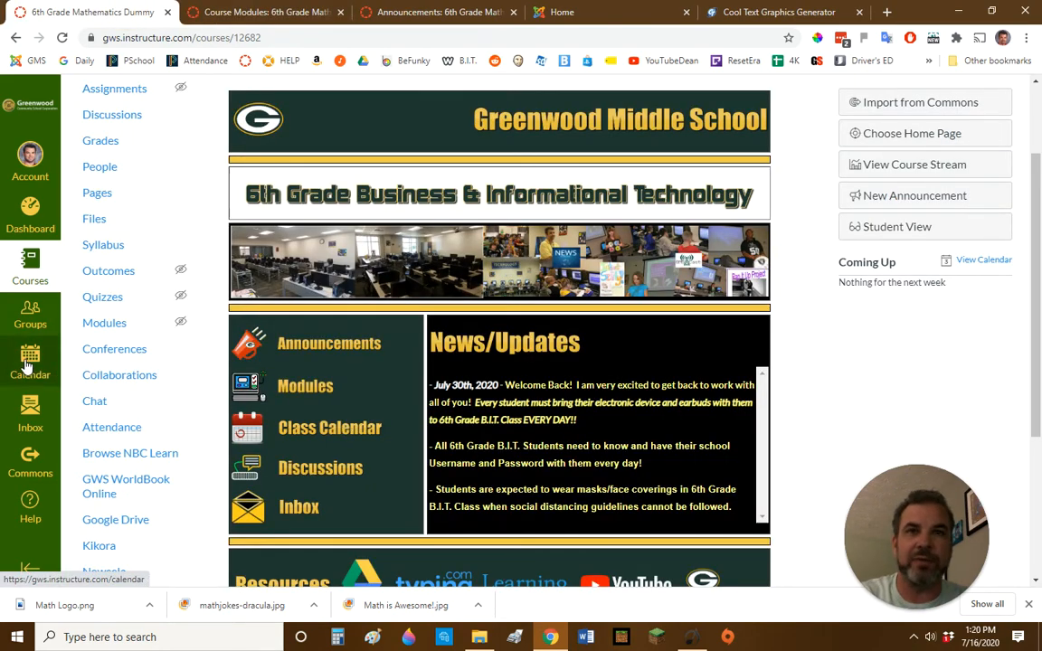
# Check the Discussions and Inbox links on the home page, returning to the course page after each.
pyautogui.click(326, 472)
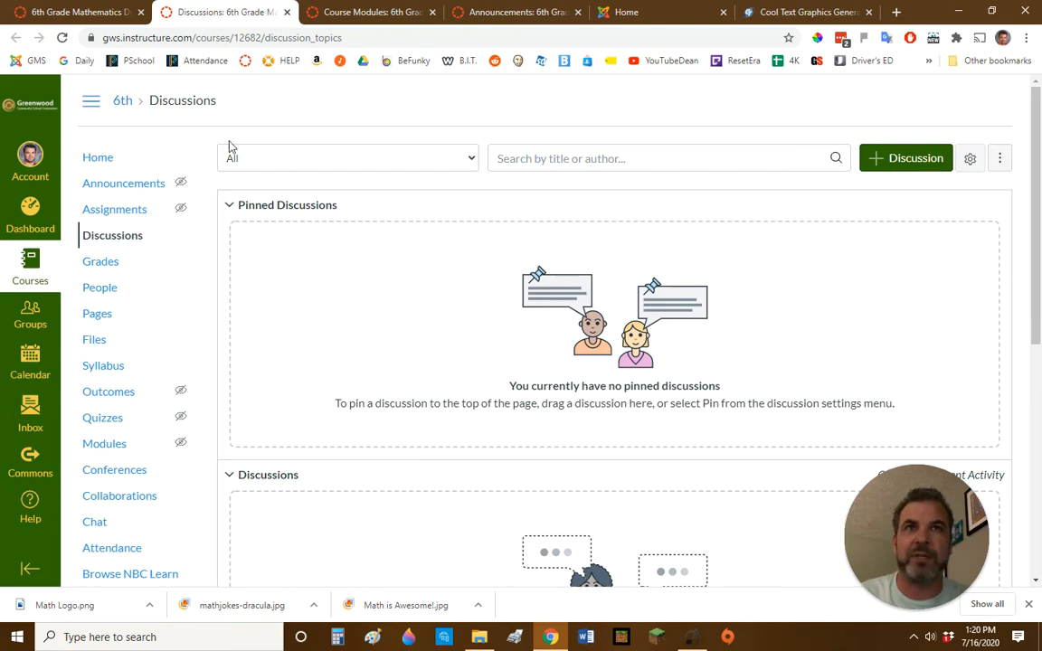
pyautogui.click(82, 10)
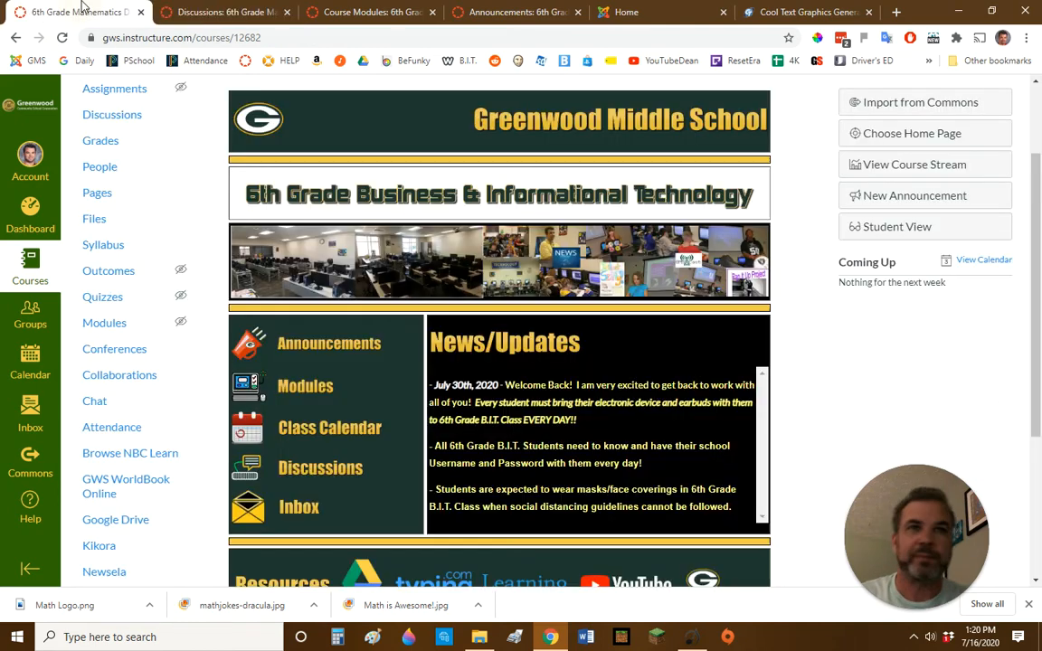
pyautogui.click(305, 509)
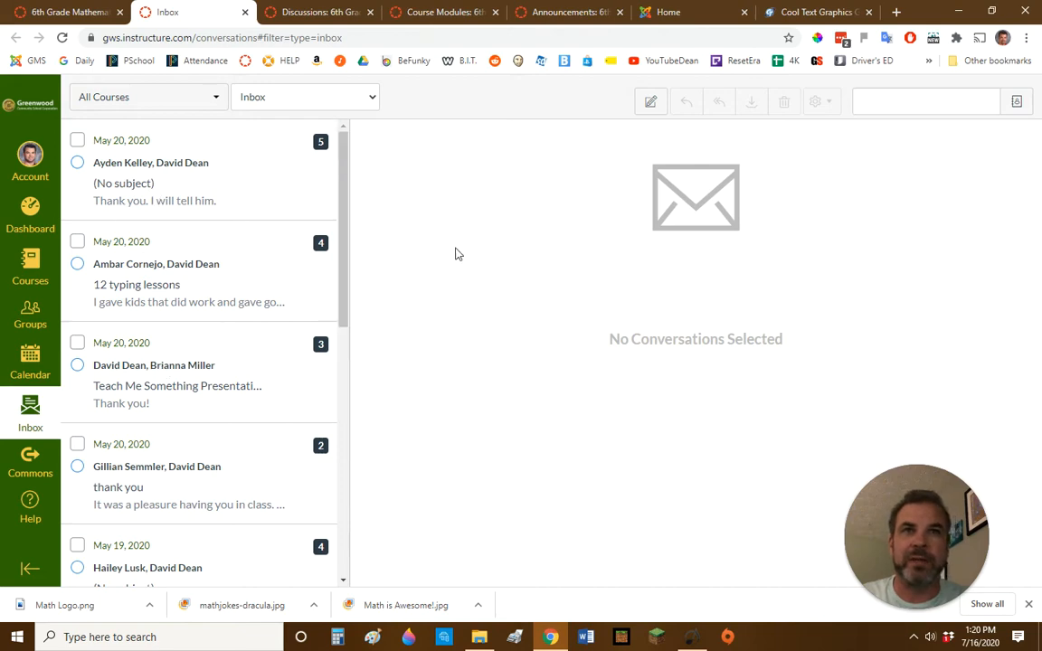
pyautogui.click(61, 12)
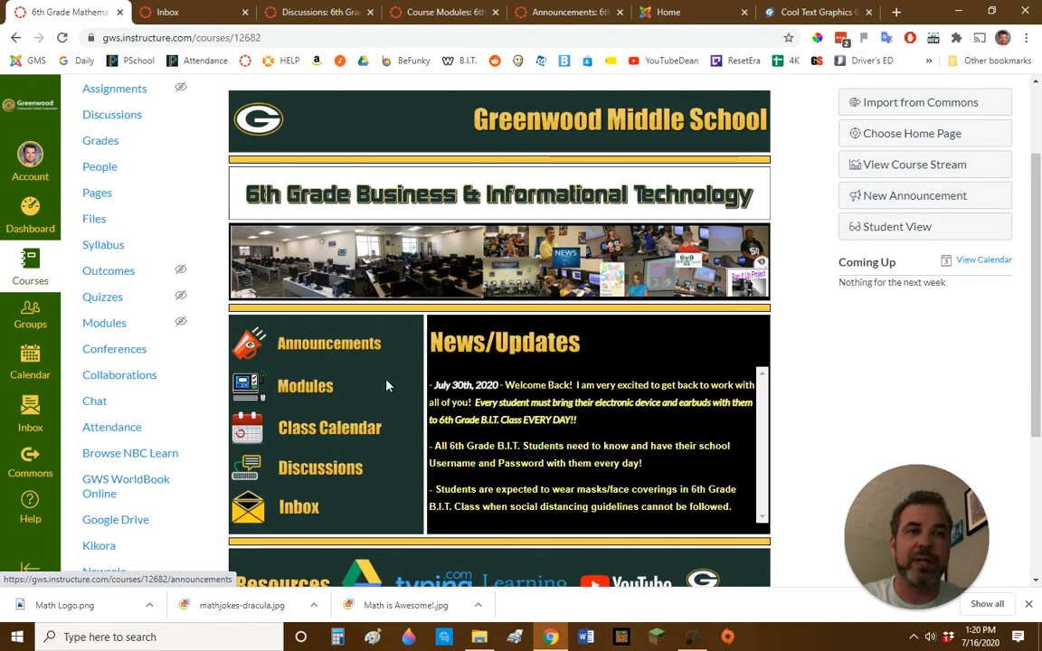
# Examine the text of the News/Updates section on the home page.
pyautogui.scroll(-5, 386, 383)
pyautogui.scroll(2, 559, 320)
pyautogui.scroll(3, 559, 321)
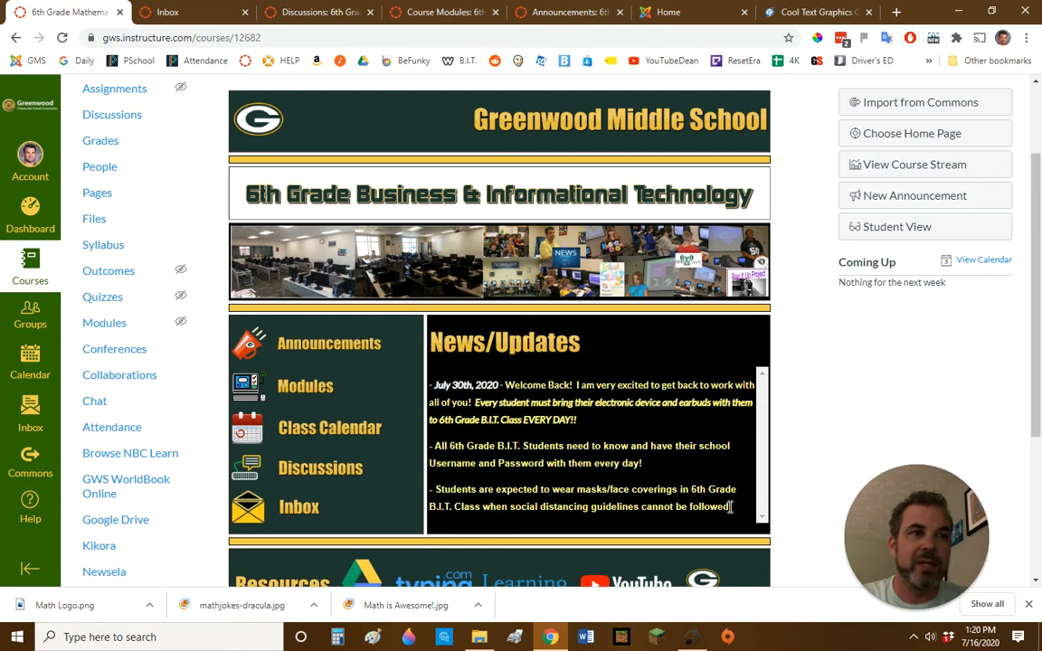
pyautogui.moveTo(719, 500); pyautogui.dragTo(434, 381)
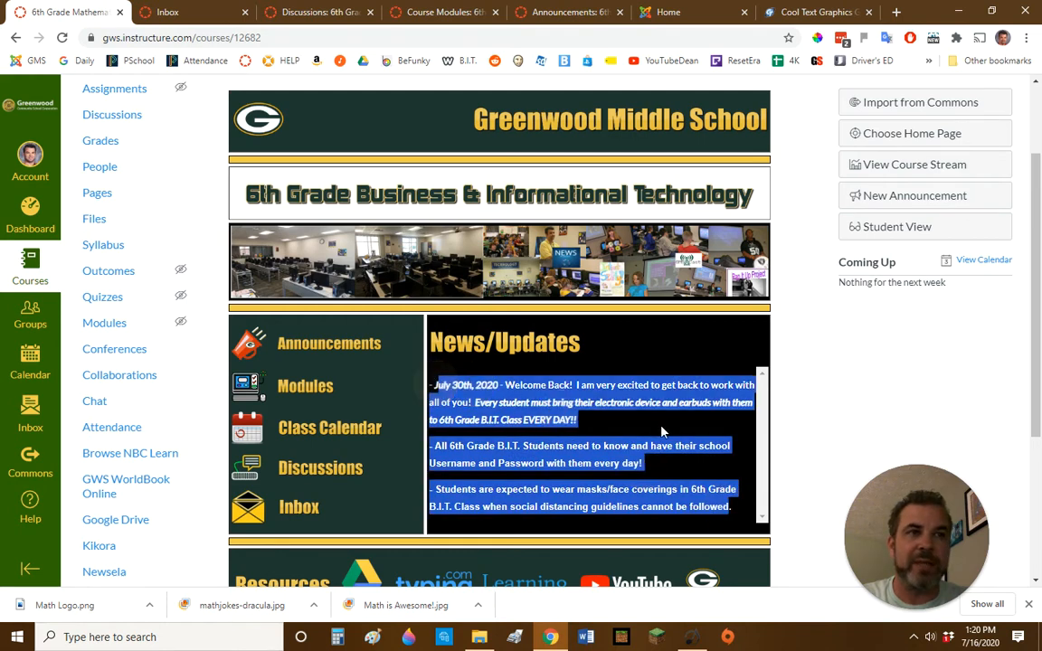
pyautogui.click(543, 408)
pyautogui.click(769, 440)
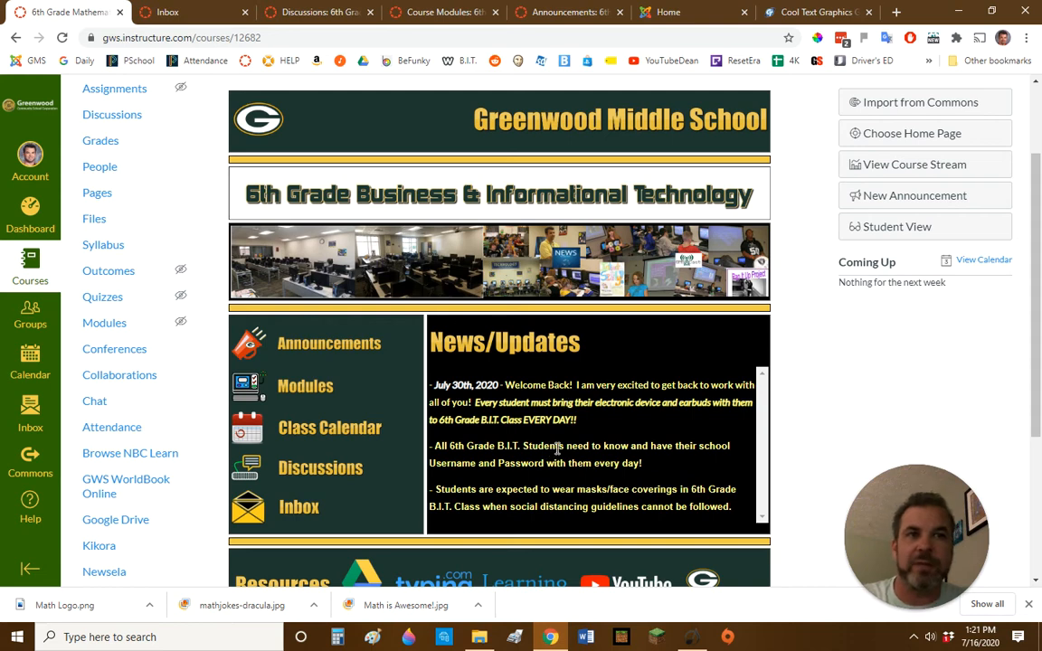
# Check the Google Drive and YouTube links in the Resources section, returning to the course page after each.
pyautogui.scroll(-3, 509, 405)
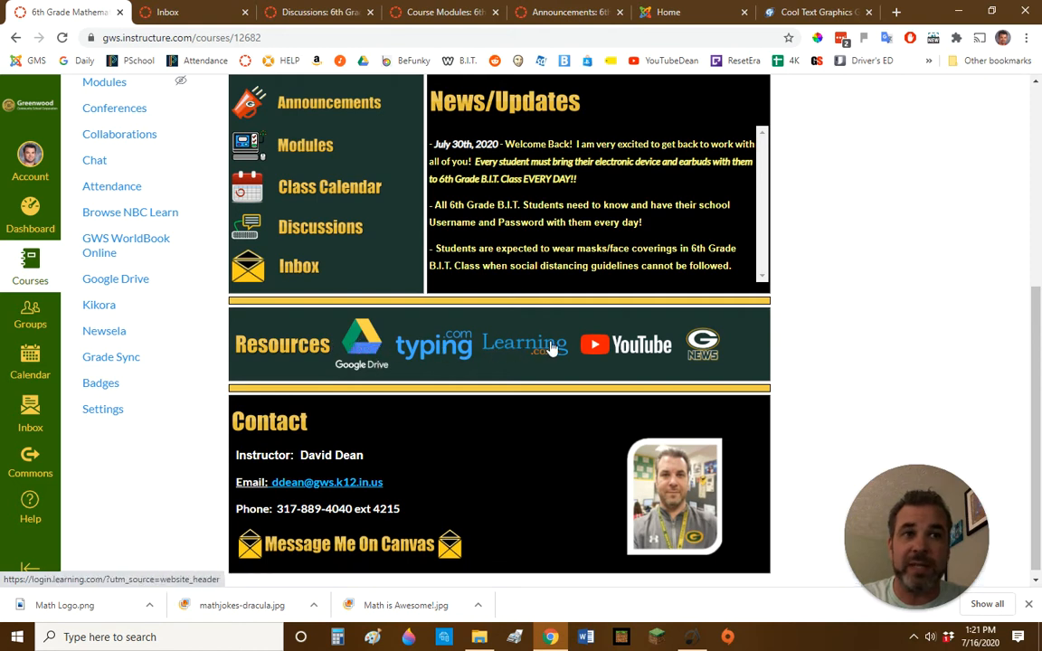
pyautogui.click(361, 337)
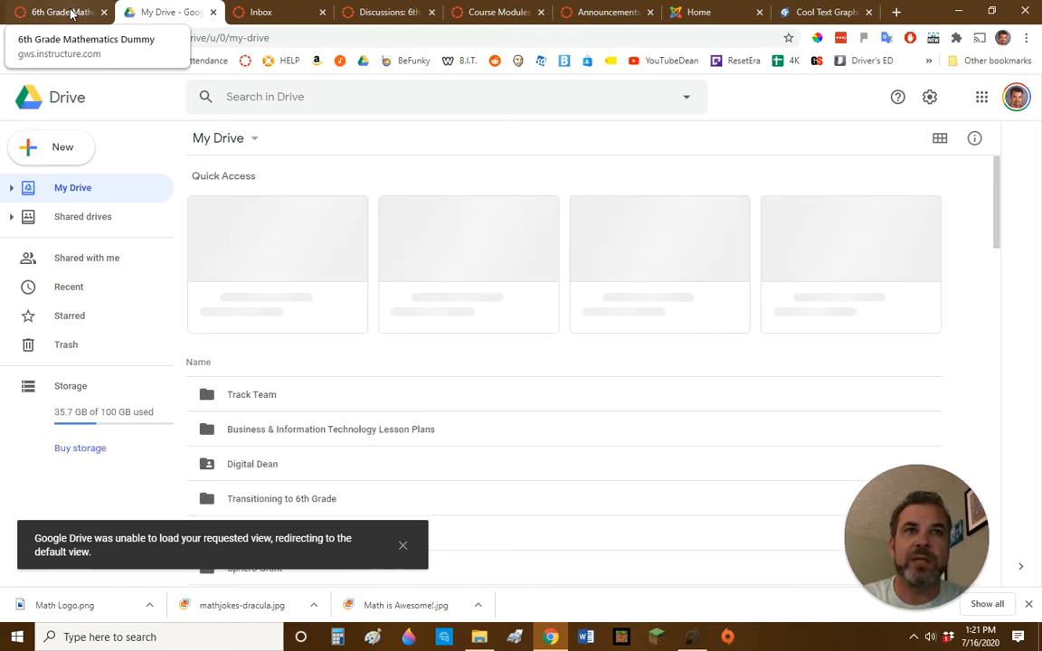
pyautogui.click(71, 12)
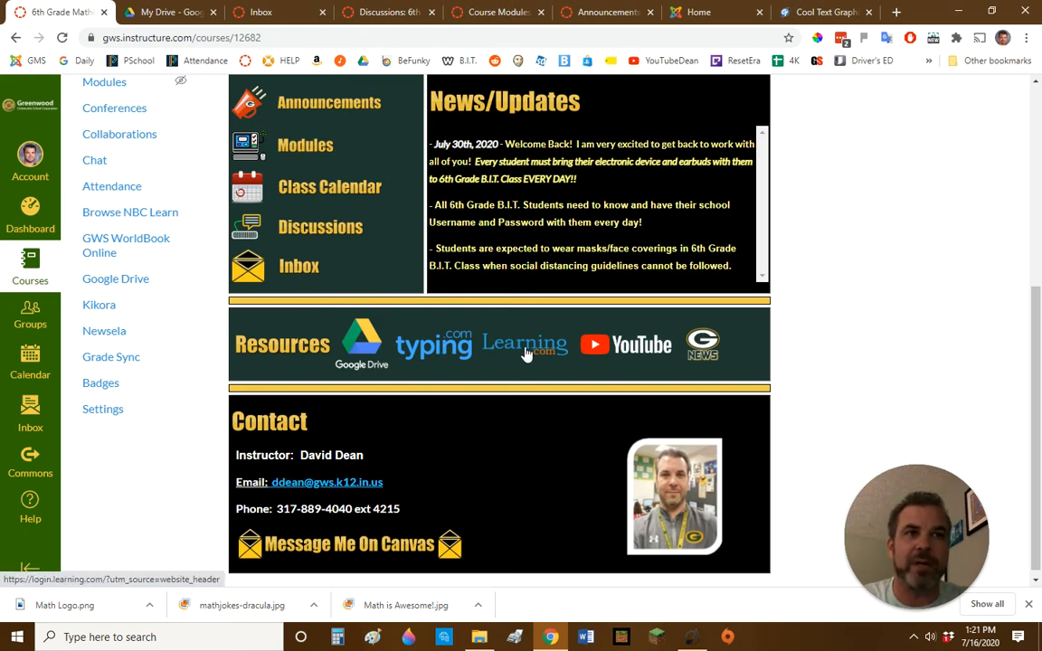
pyautogui.click(618, 348)
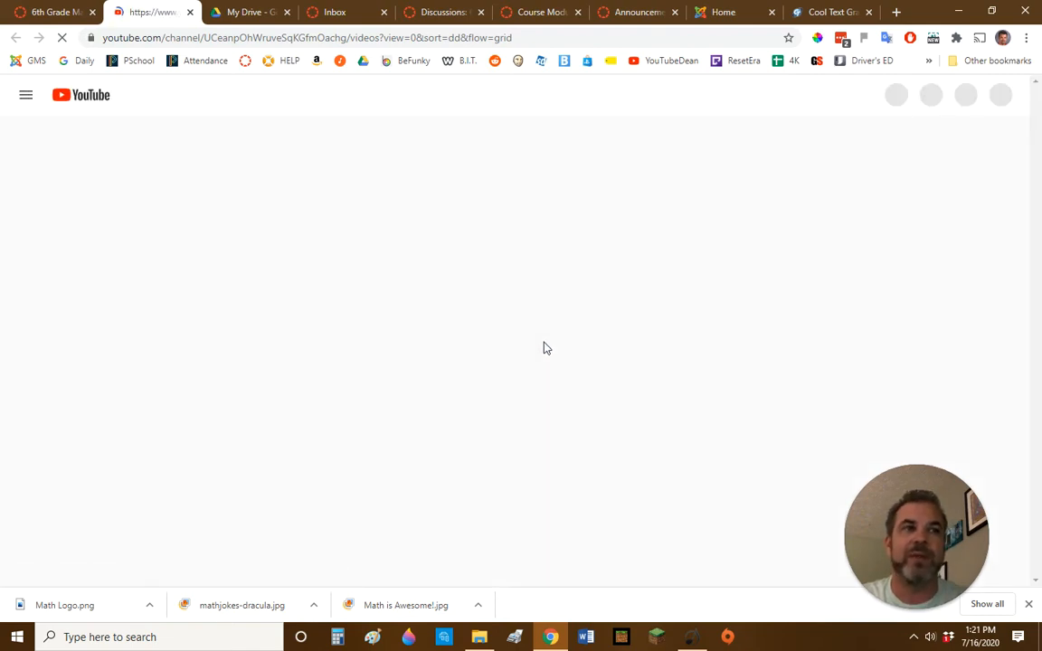
pyautogui.click(60, 12)
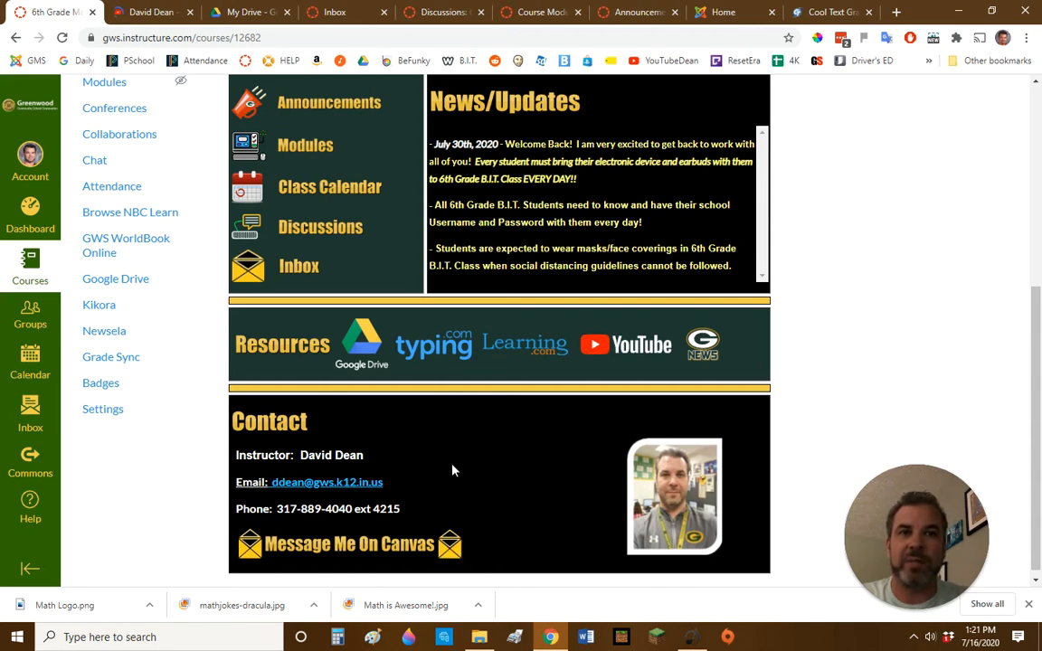
# Open the home page for editing and delete the 6th Grade Business & Informational Technology title image.
pyautogui.scroll(4, 454, 467)
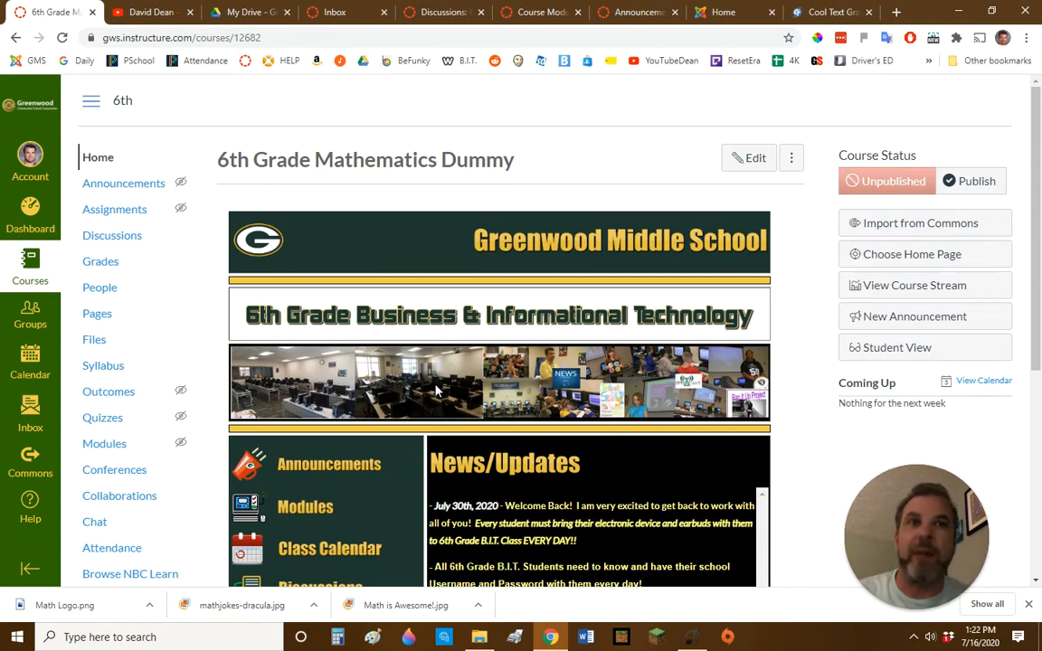
pyautogui.click(743, 168)
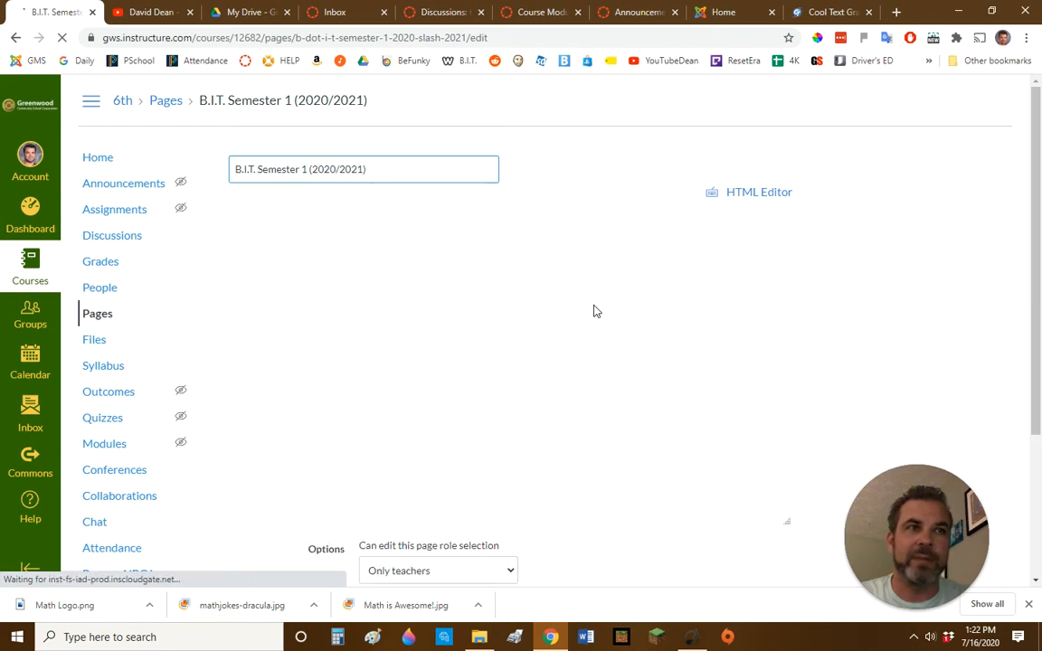
pyautogui.scroll(-2, 563, 341)
pyautogui.scroll(2, 560, 344)
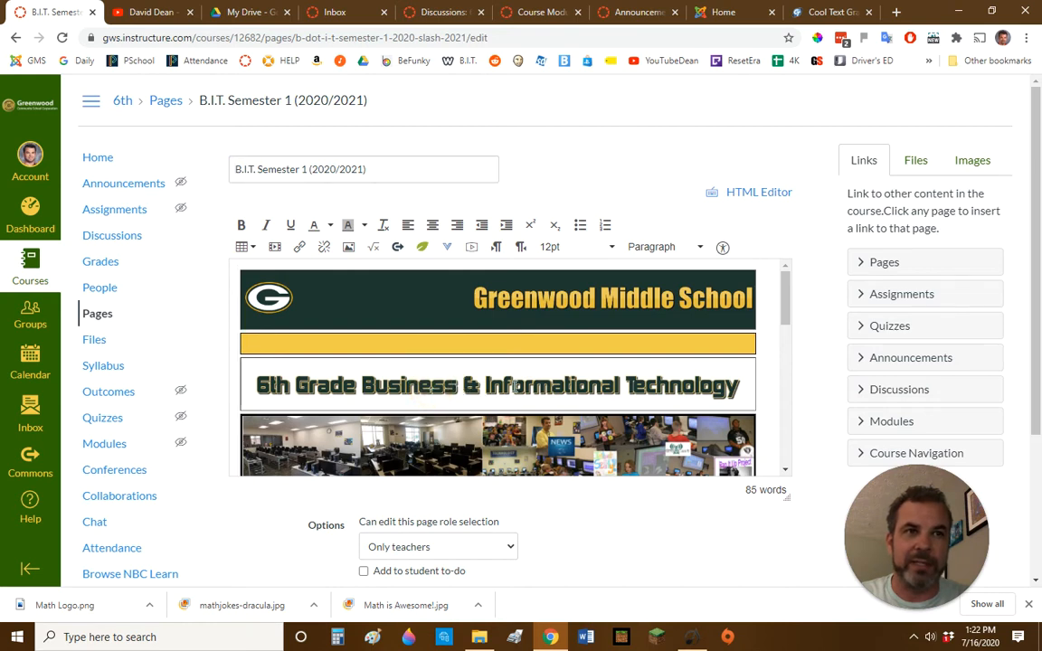
pyautogui.click(514, 387)
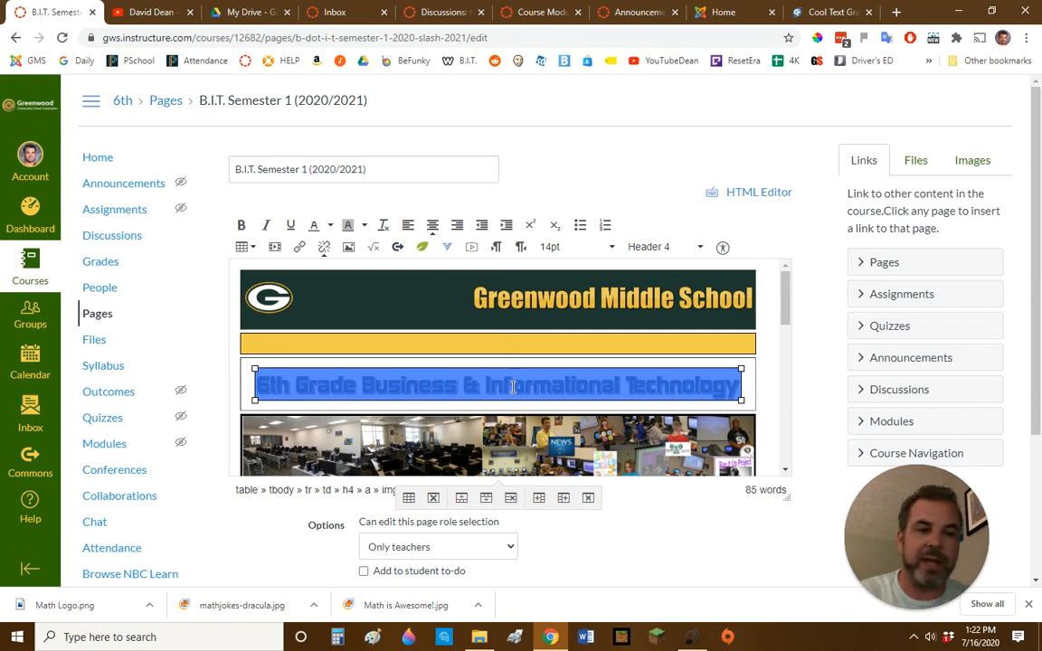
pyautogui.press('Delete')
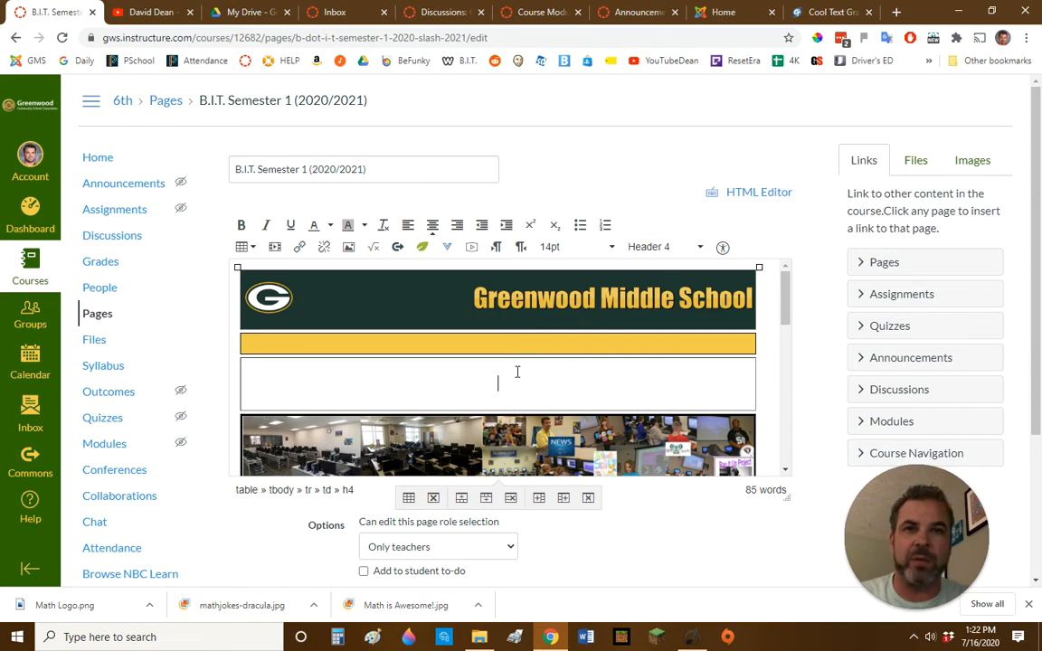
# Switch to the Cool Text Graphics Generator and look through the available text styles.
pyautogui.click(819, 11)
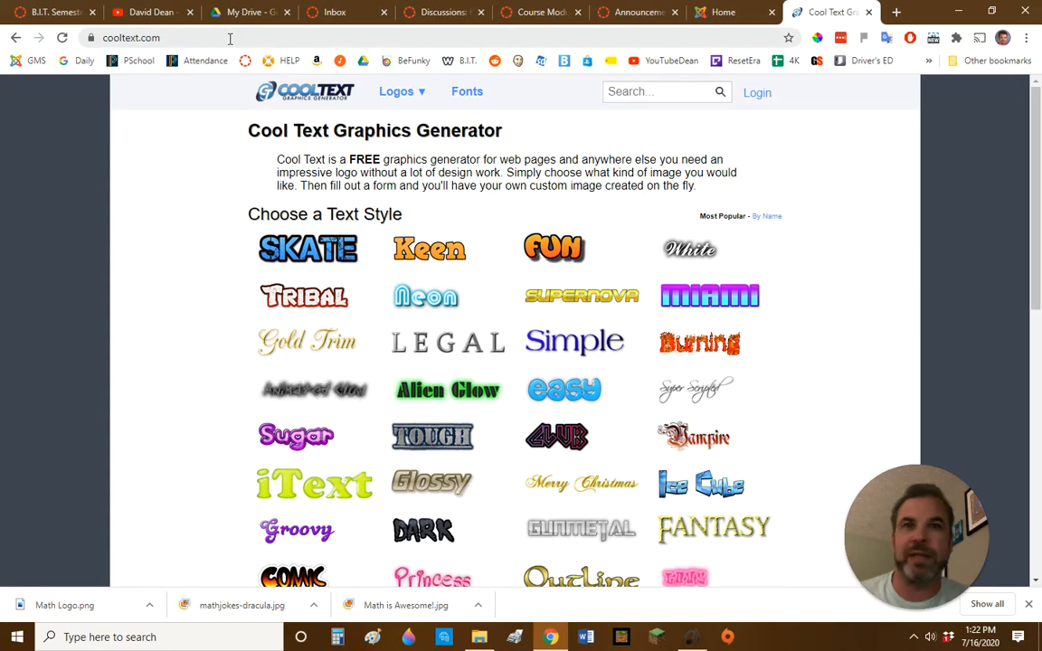
pyautogui.scroll(-5, 400, 349)
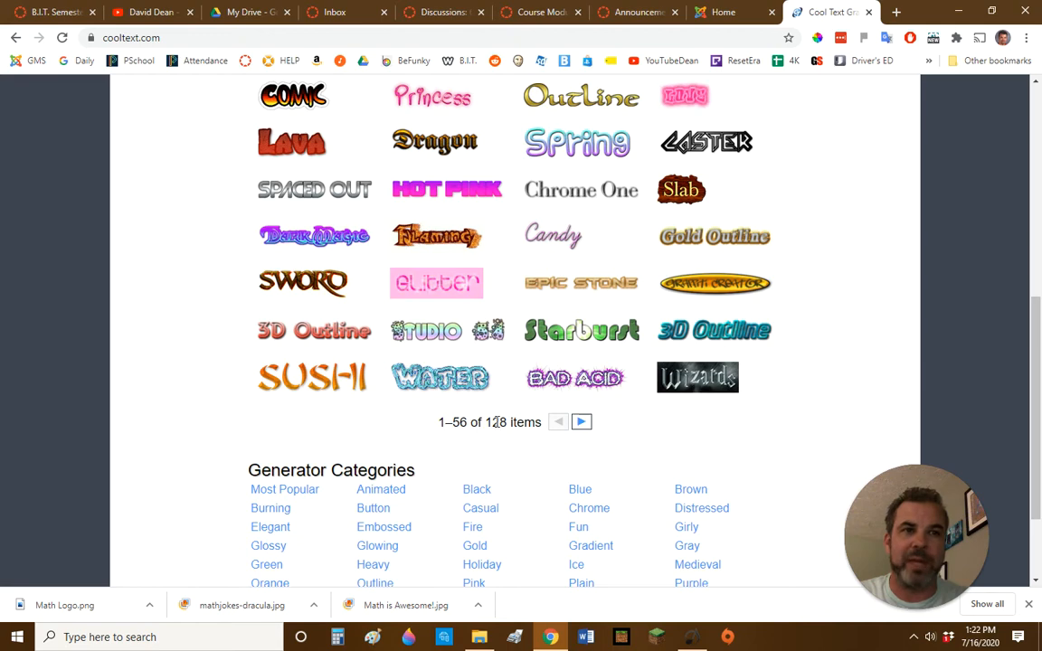
pyautogui.doubleClick(495, 422)
pyautogui.scroll(5, 452, 425)
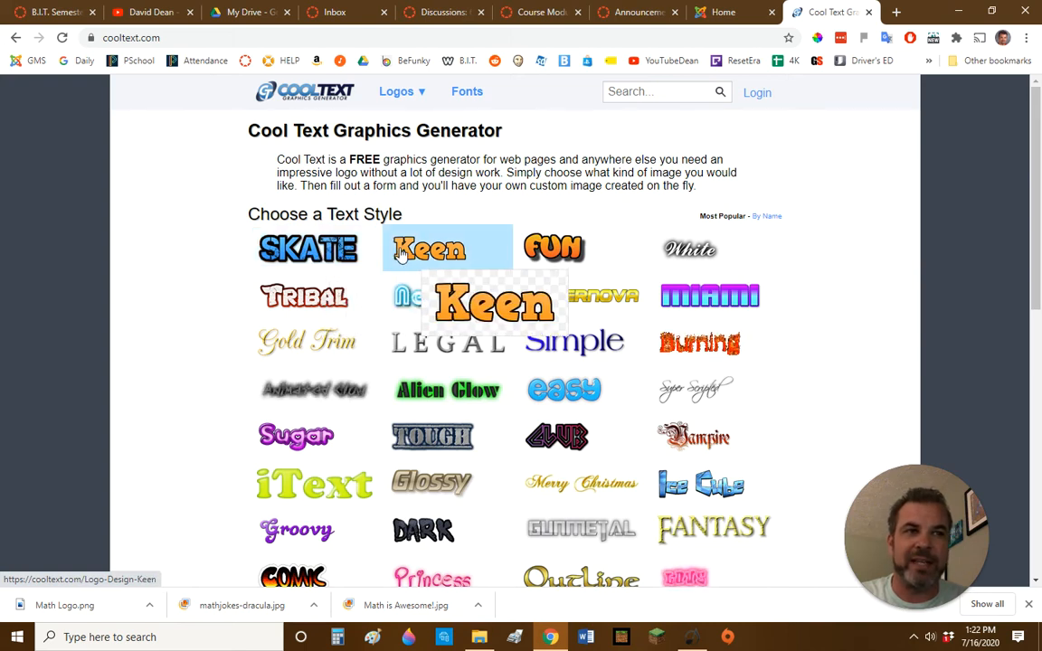
# Choose the Skate text style and set the logo text to 6th Grade Mathematics.
pyautogui.click(336, 255)
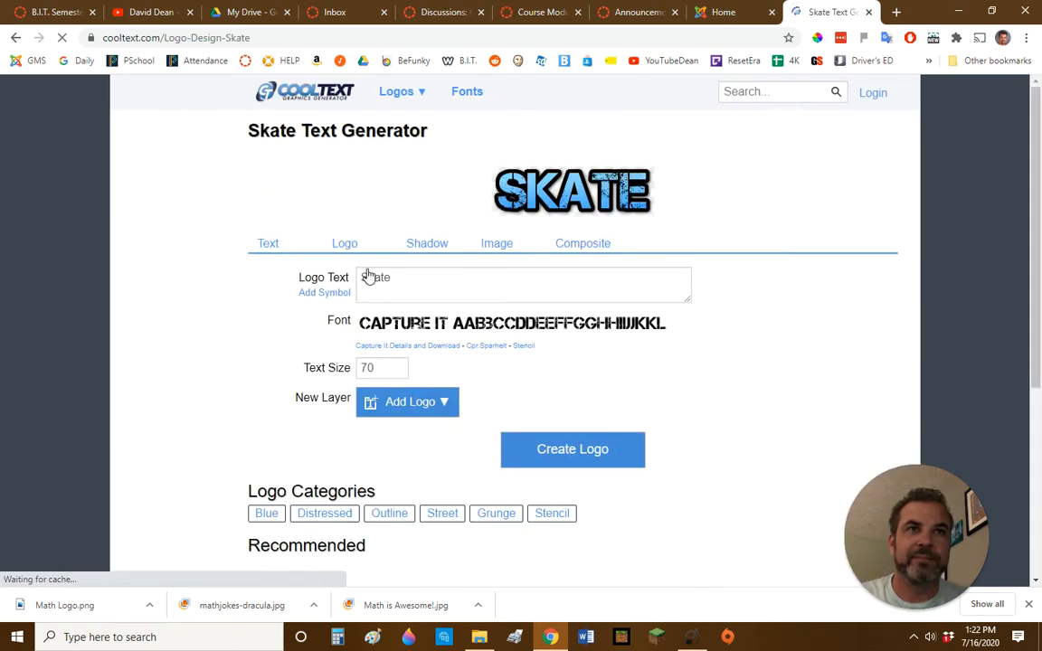
pyautogui.click(396, 278)
pyautogui.click(396, 279)
pyautogui.click(396, 278)
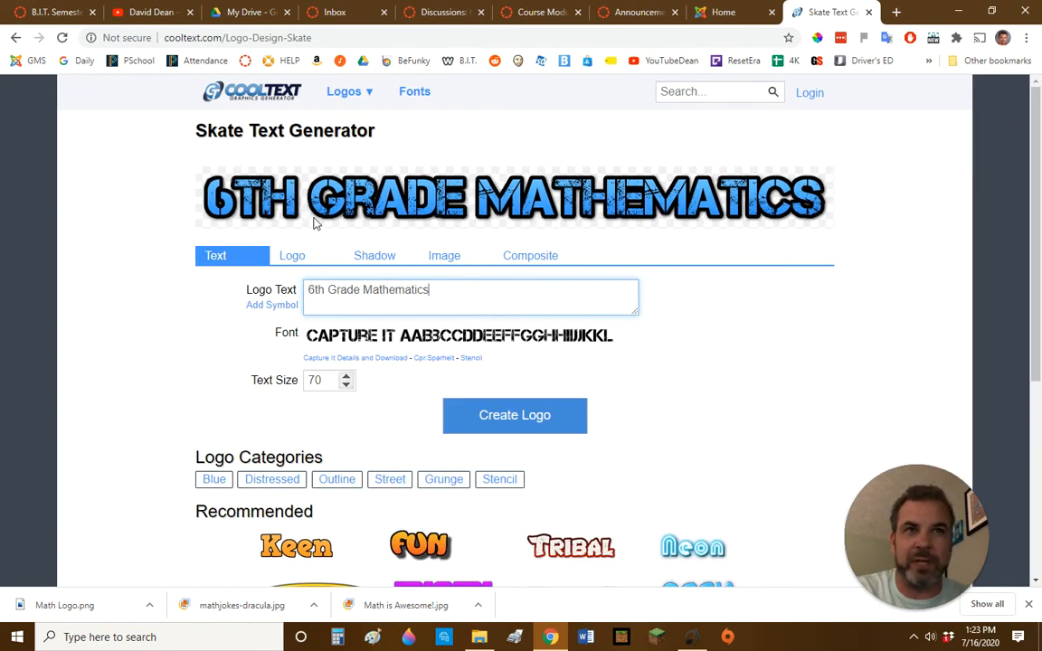
# Change the logo's font to Imperator SmallCaps from the suggested fonts.
pyautogui.click(348, 337)
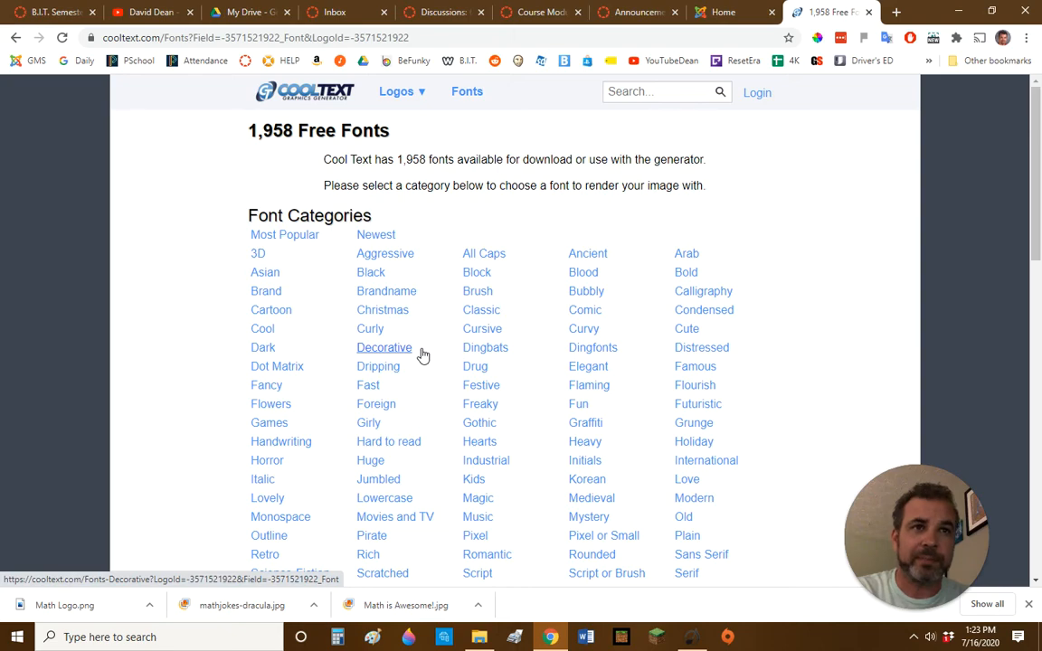
pyautogui.scroll(-10, 422, 355)
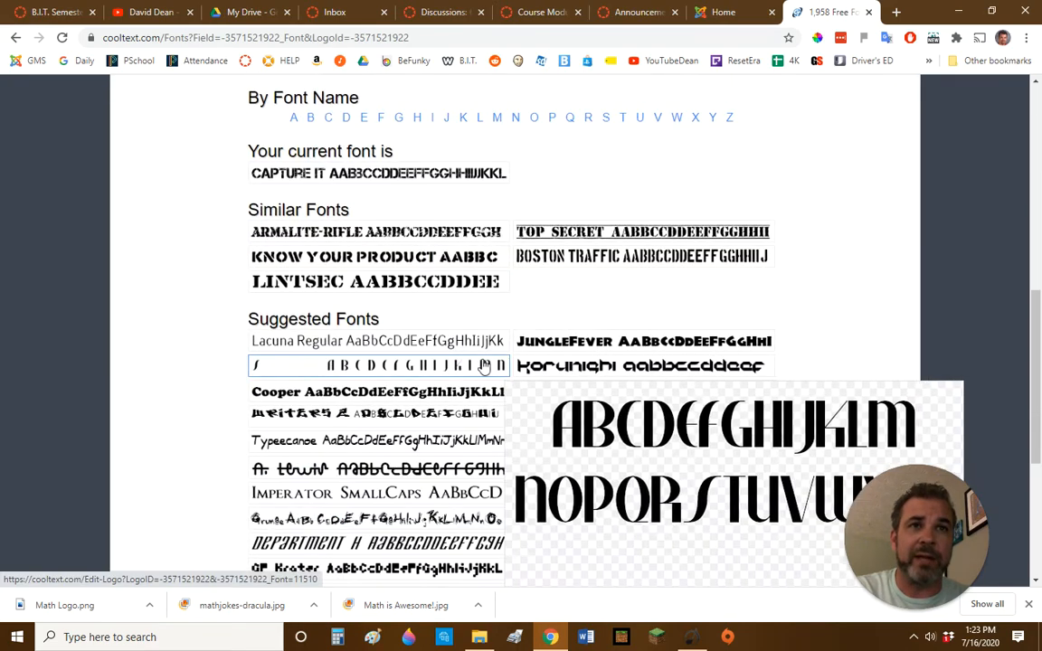
pyautogui.scroll(-2, 477, 359)
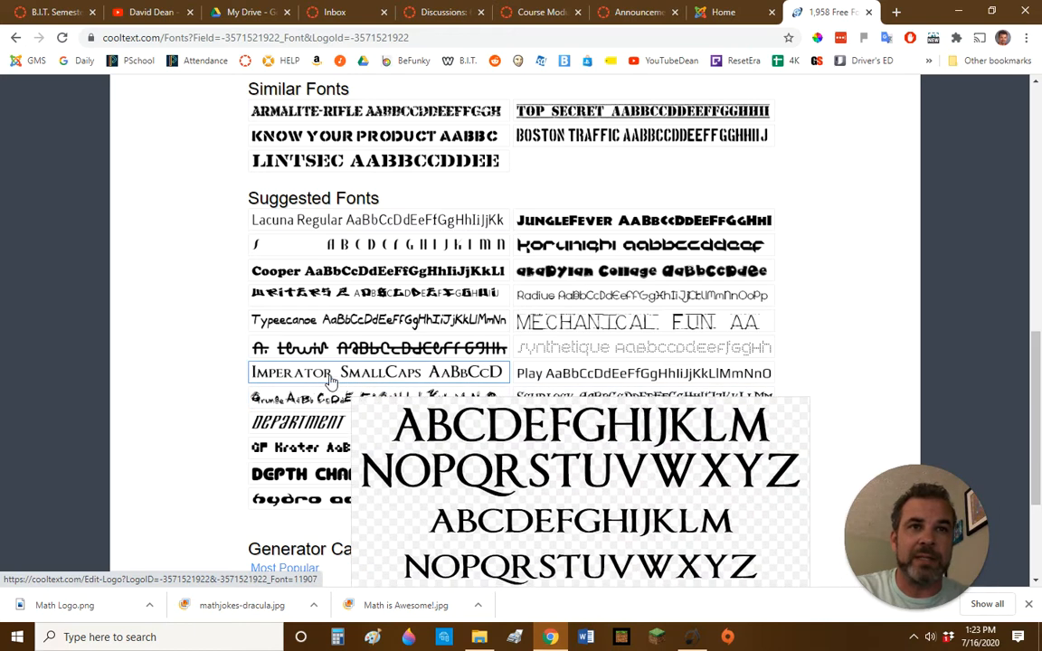
pyautogui.click(340, 380)
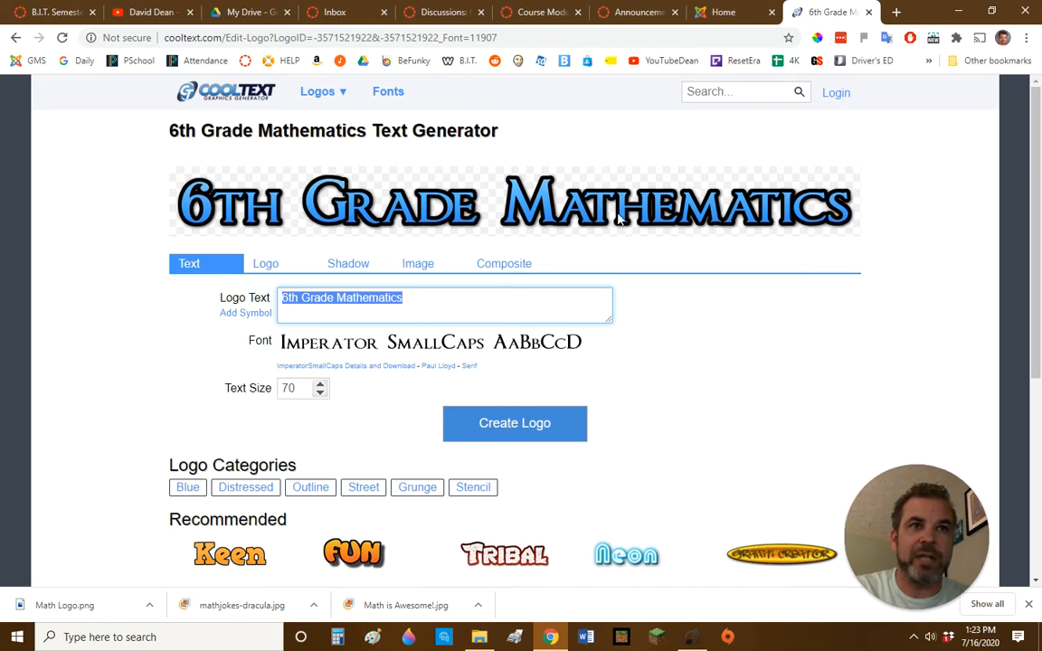
# Set the logo's gradient start color to light purple #B285FF and its end color to #9900FF.
pyautogui.click(265, 270)
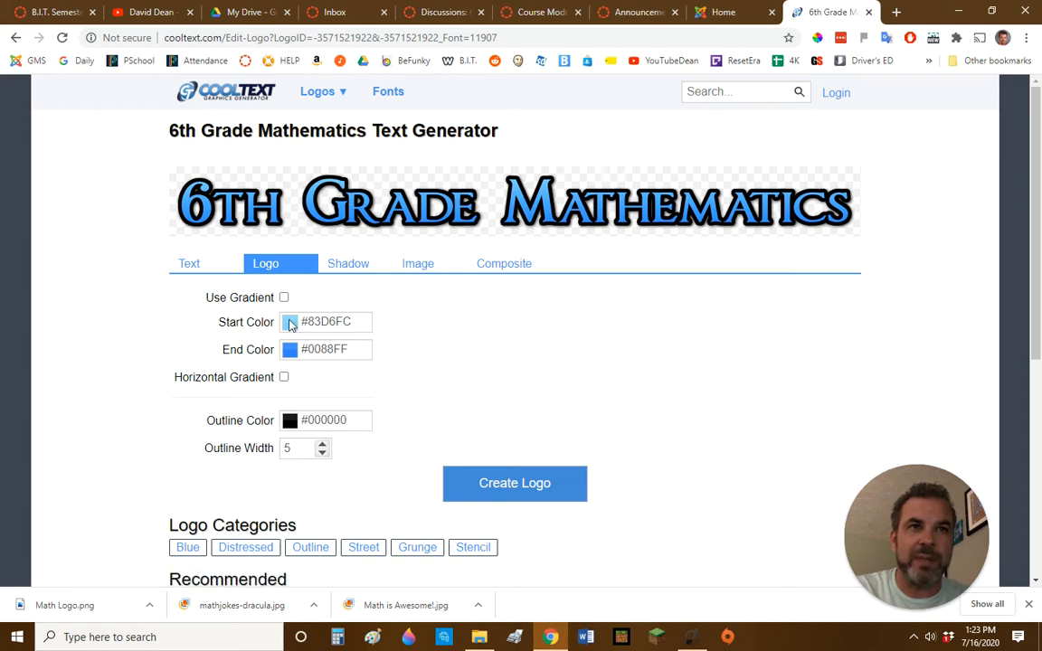
pyautogui.click(316, 325)
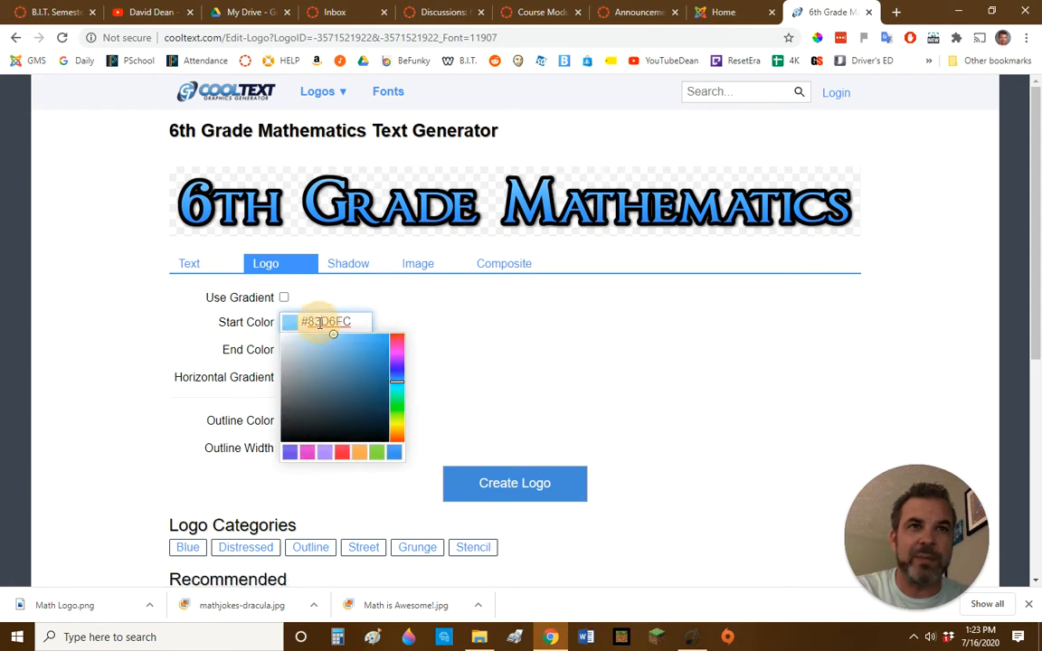
pyautogui.click(398, 361)
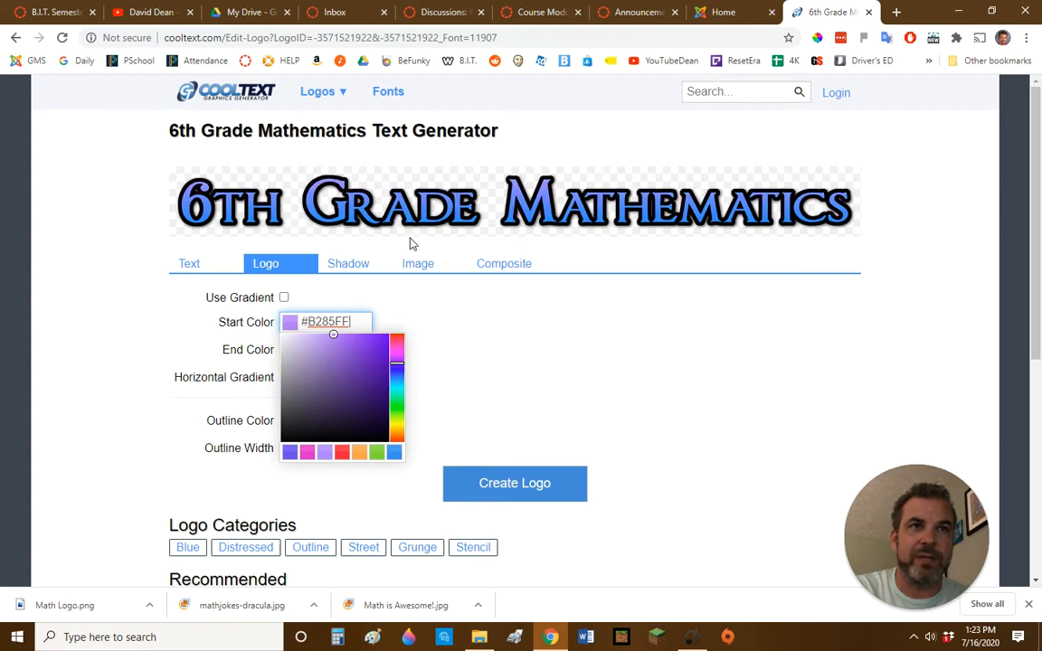
pyautogui.click(440, 298)
pyautogui.click(321, 349)
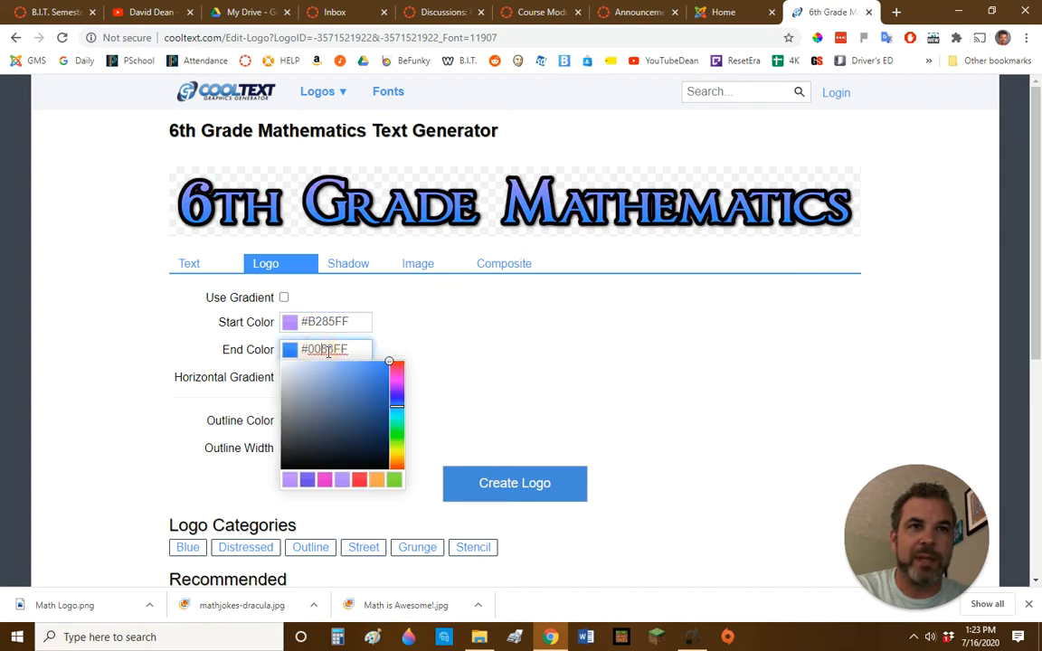
pyautogui.click(396, 392)
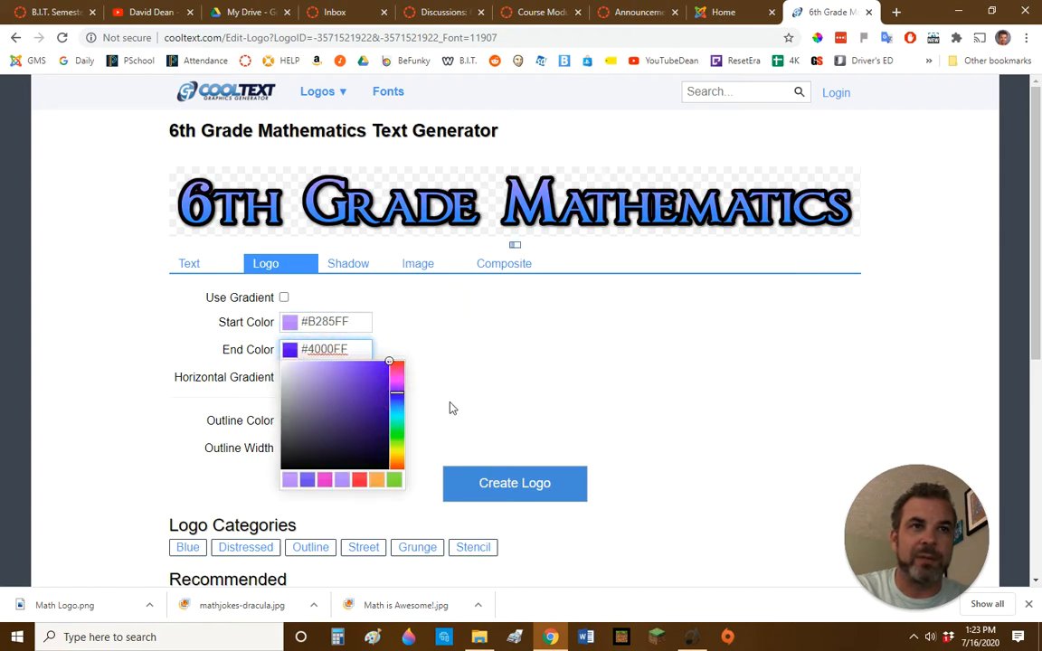
pyautogui.moveTo(430, 400); pyautogui.dragTo(411, 394)
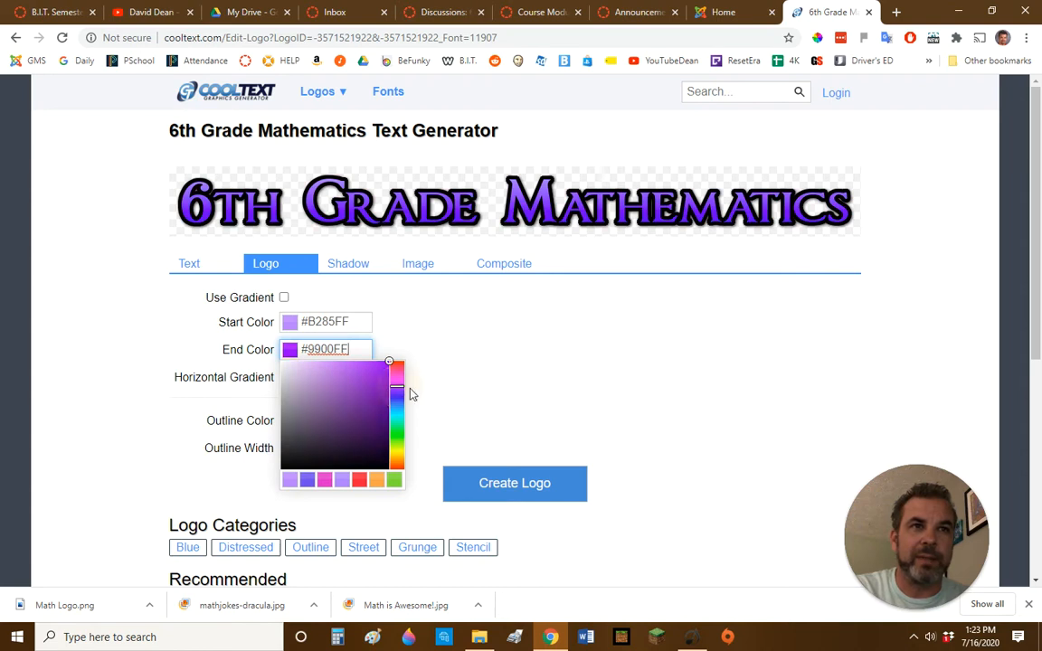
# Try several shades for the logo's gradient start color and settle on #8C7DF0.
pyautogui.click(346, 321)
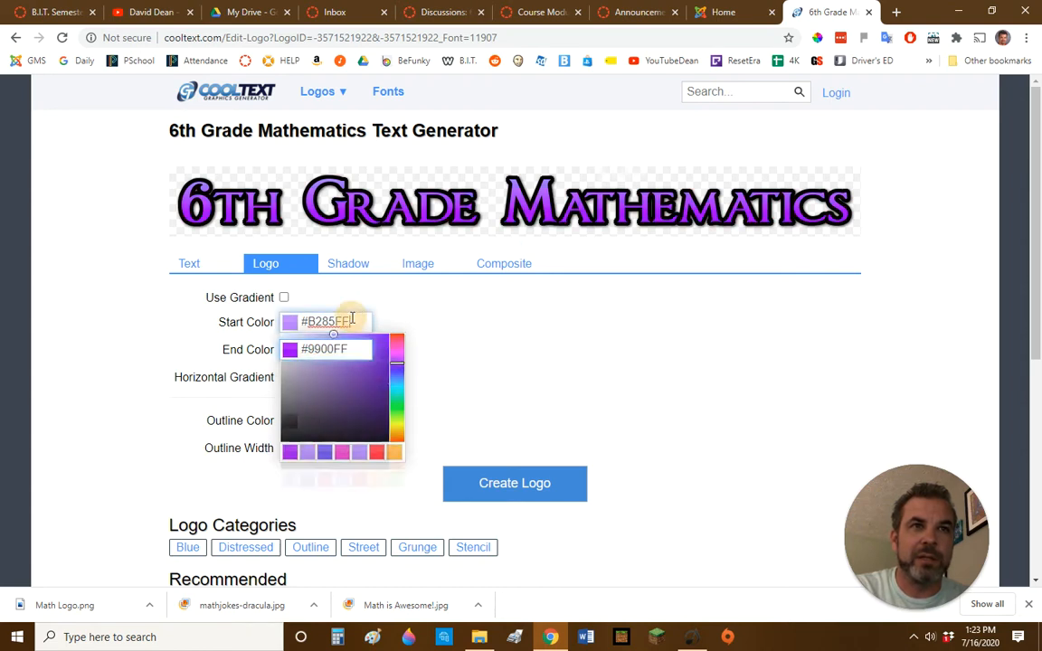
pyautogui.click(396, 367)
pyautogui.click(363, 340)
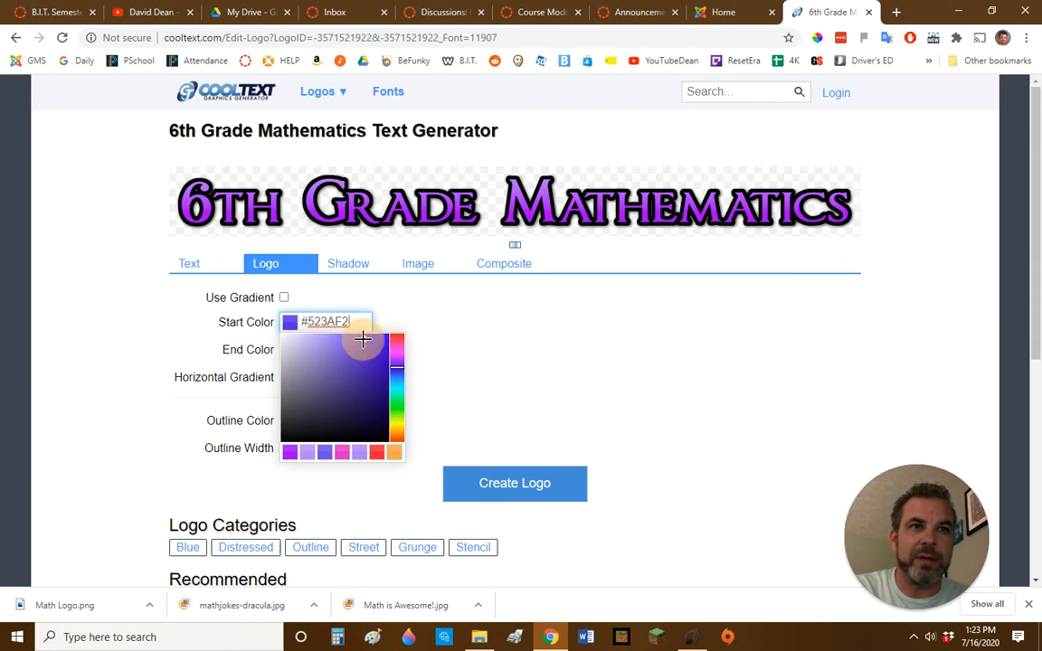
pyautogui.click(365, 372)
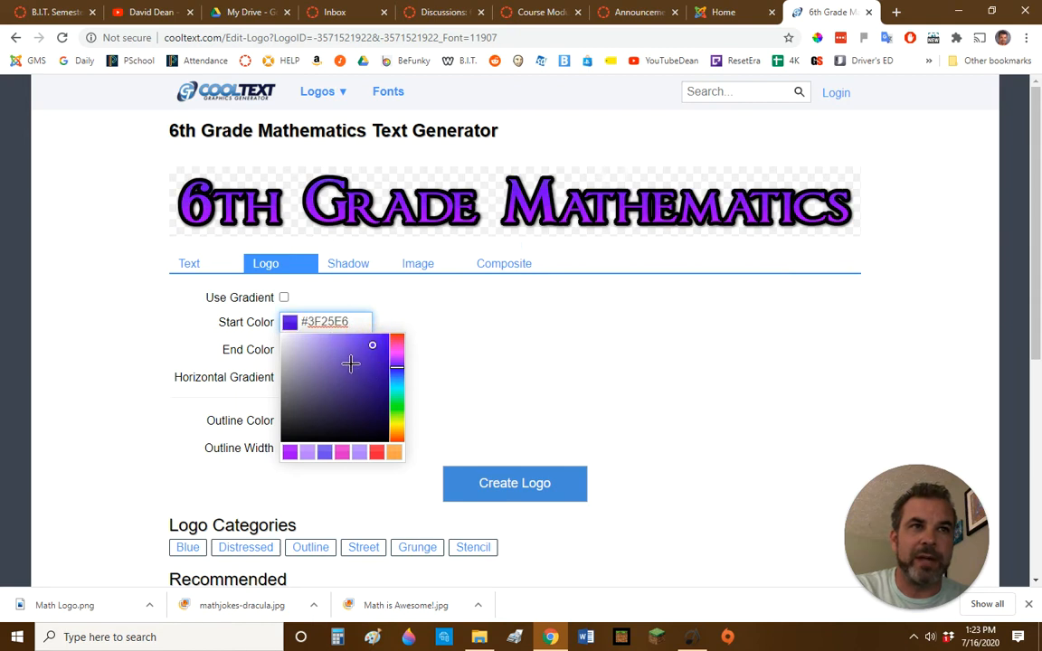
pyautogui.click(344, 352)
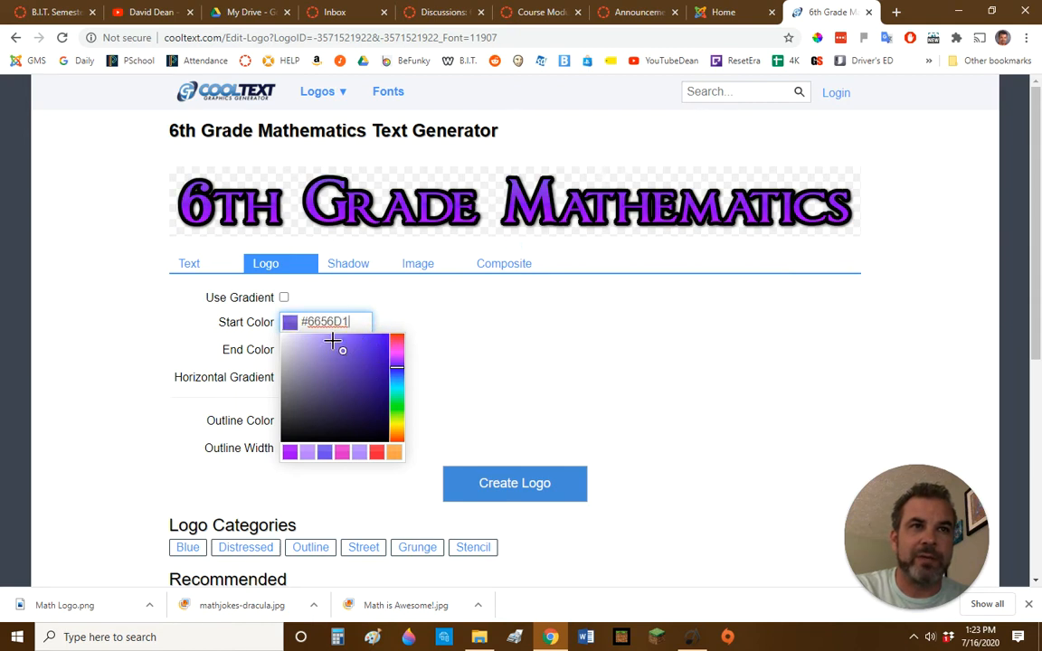
pyautogui.click(332, 341)
pyautogui.click(509, 314)
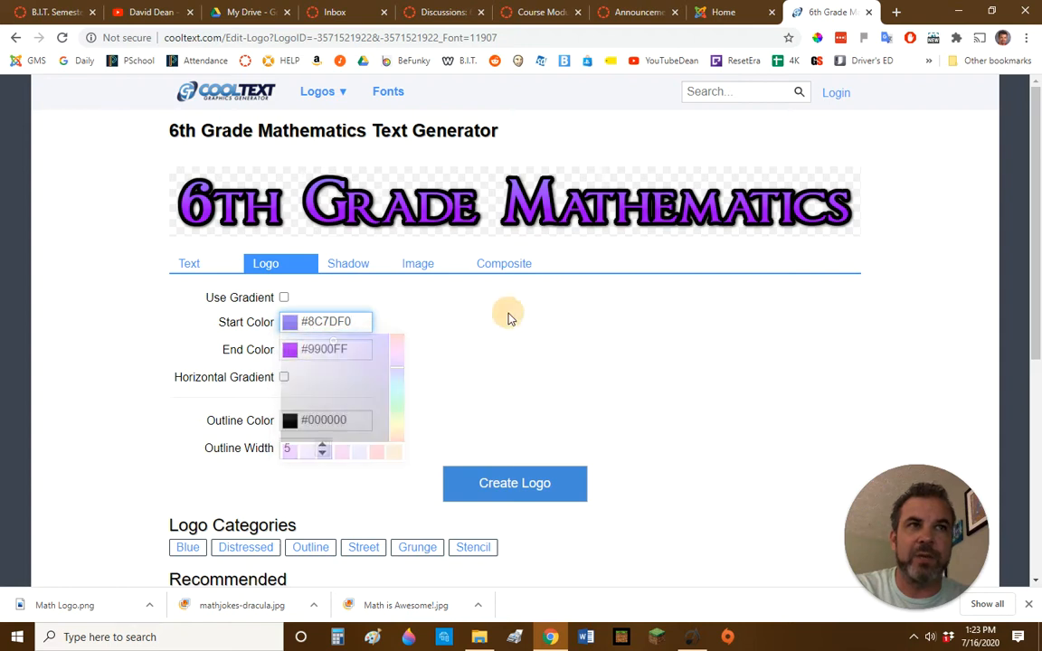
# Give the logo a Sharp shadow with an offset of 3 in both X and Y.
pyautogui.click(370, 271)
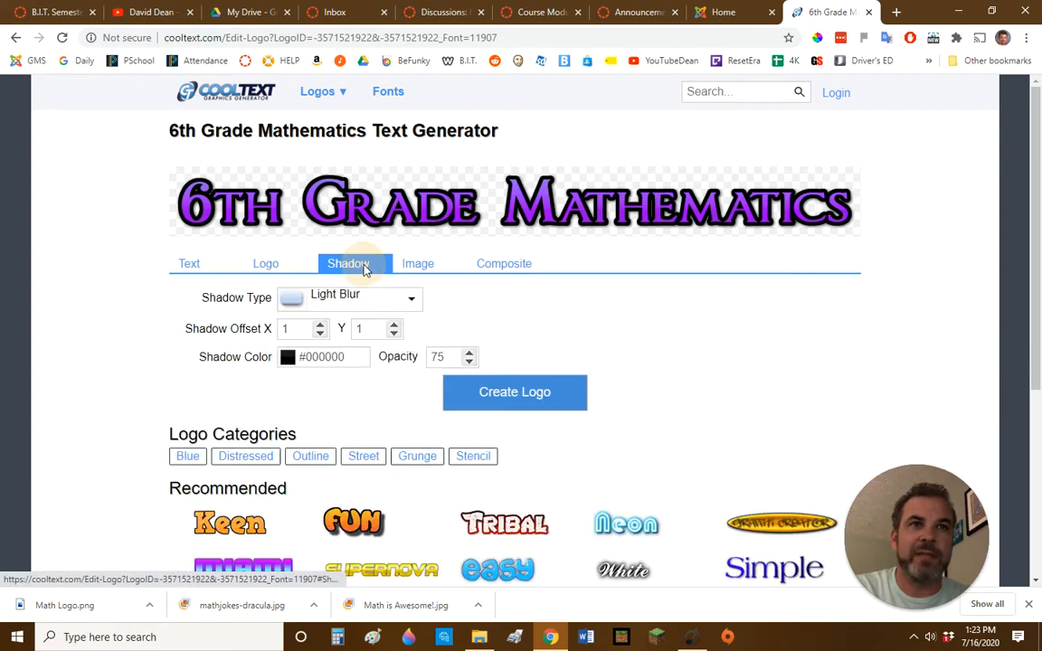
pyautogui.doubleClick(221, 297)
pyautogui.click(244, 298)
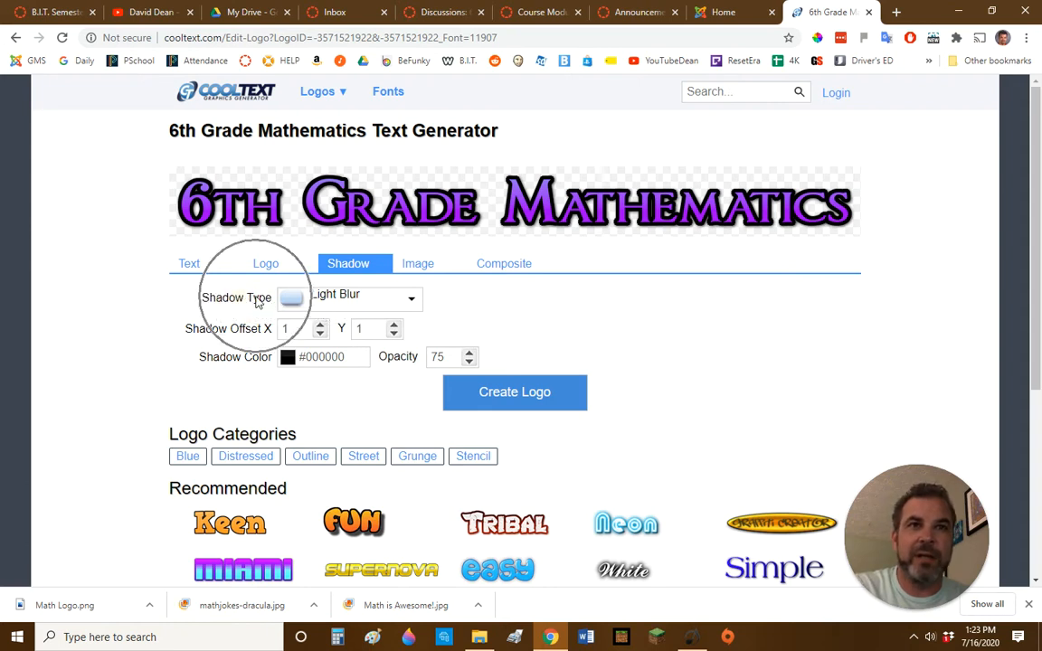
pyautogui.click(385, 306)
pyautogui.click(337, 347)
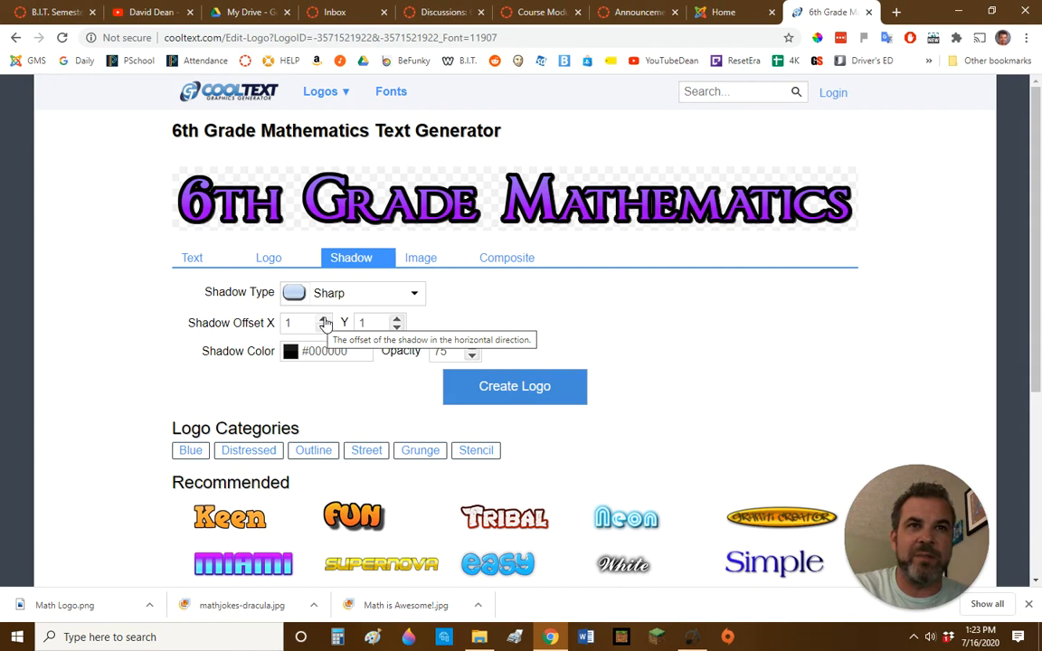
pyautogui.click(323, 319)
pyautogui.click(324, 319)
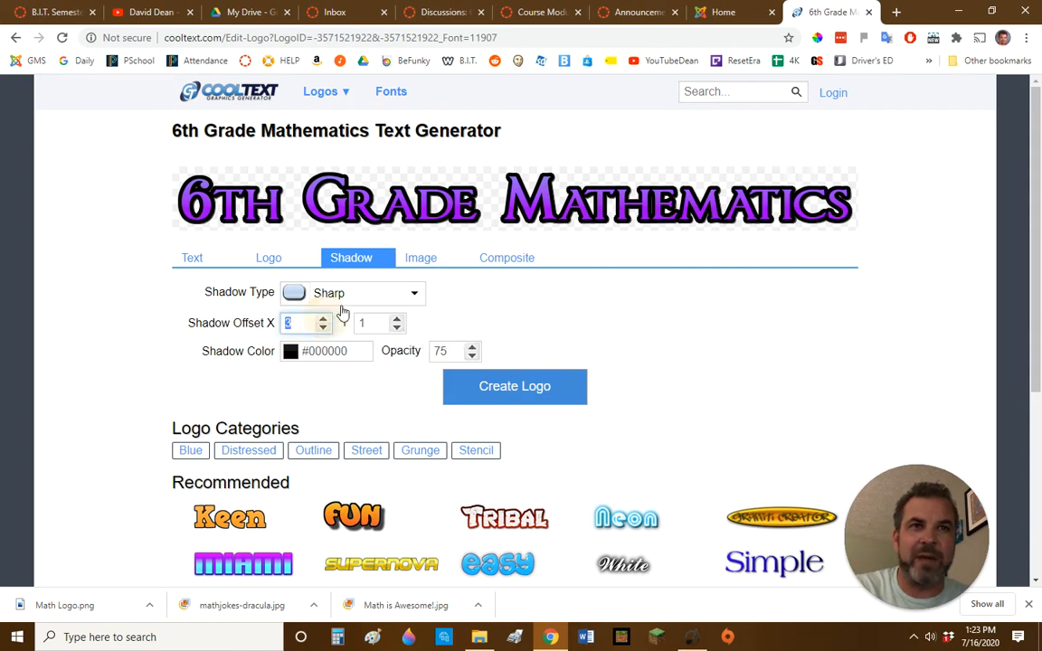
pyautogui.click(397, 319)
pyautogui.click(397, 320)
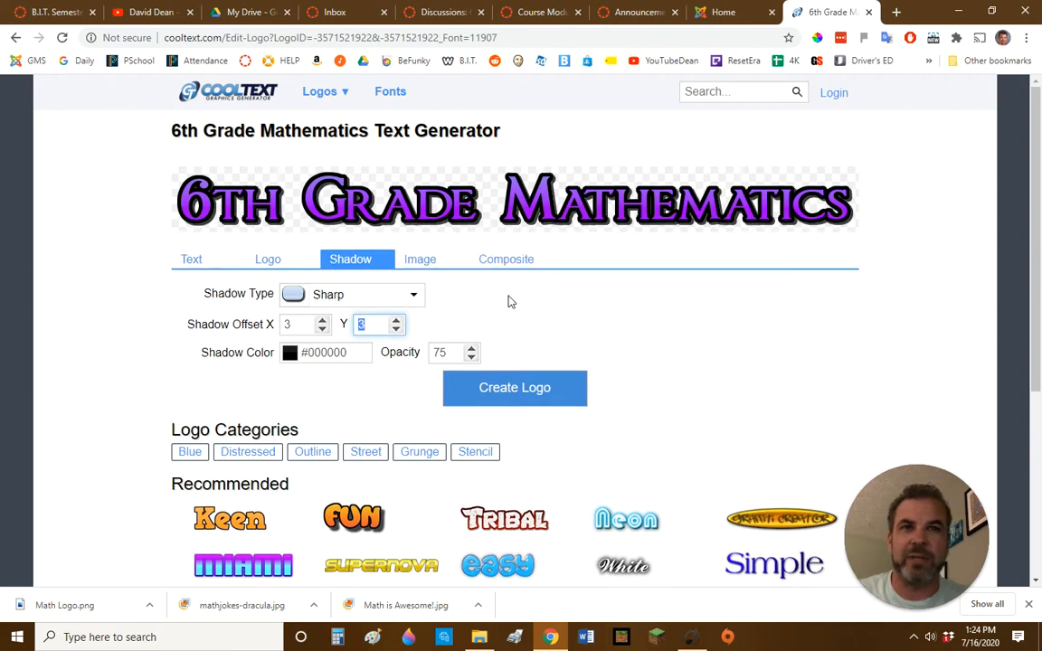
# Create the logo and save its image as 6th Grade Math Logo in PNG format in the Desktop's Canvas folder.
pyautogui.click(509, 398)
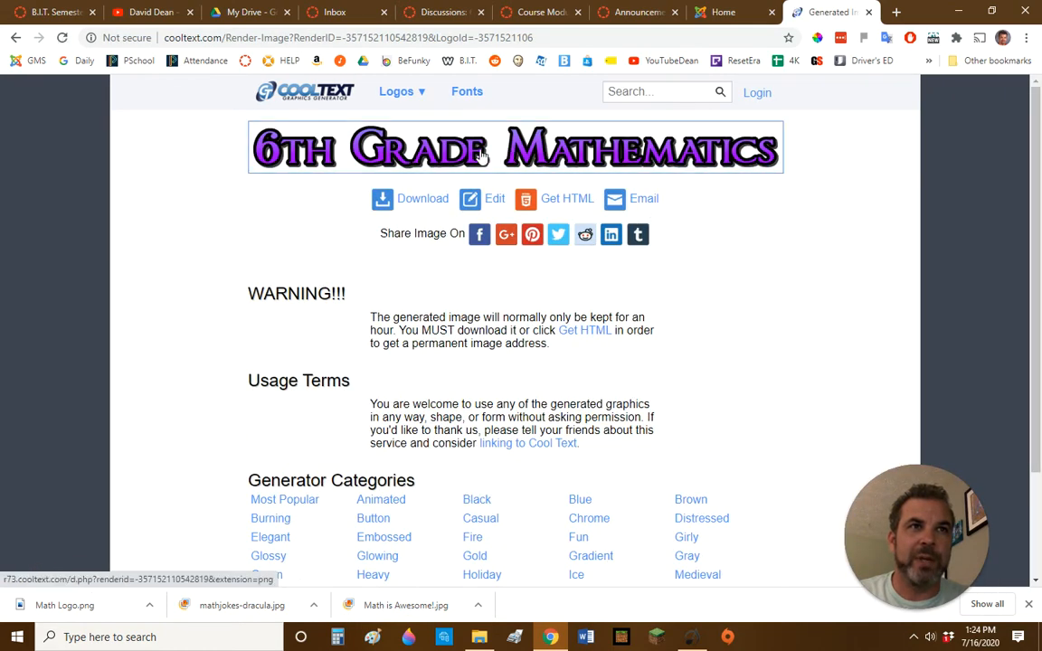
pyautogui.rightClick(417, 145)
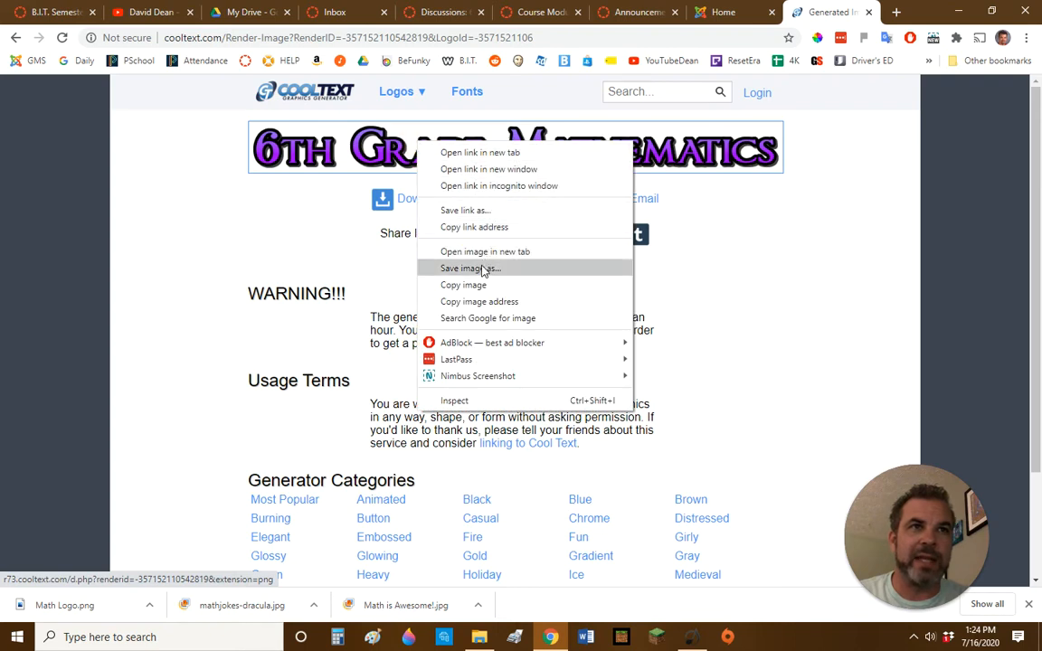
pyautogui.click(470, 269)
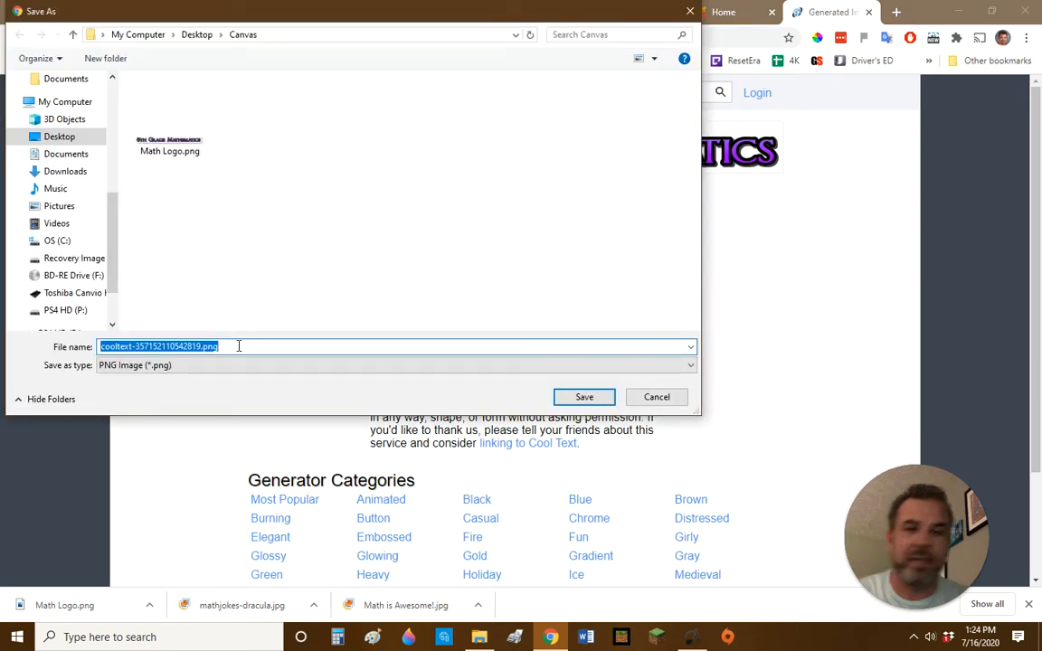
pyautogui.write('6th Grade Math Logo')
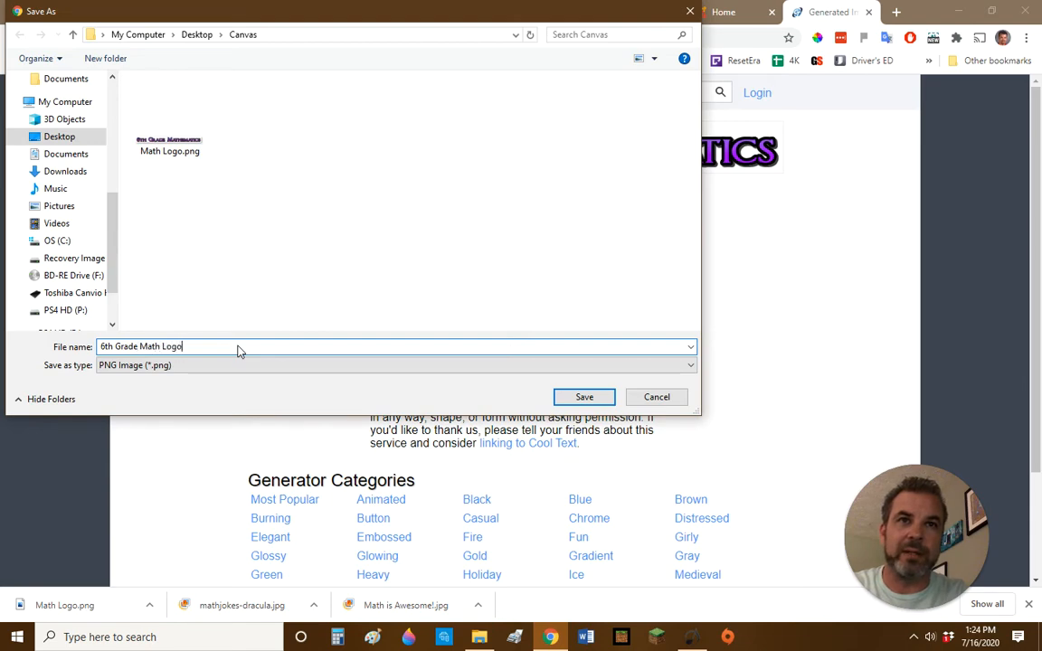
pyautogui.press('Return')
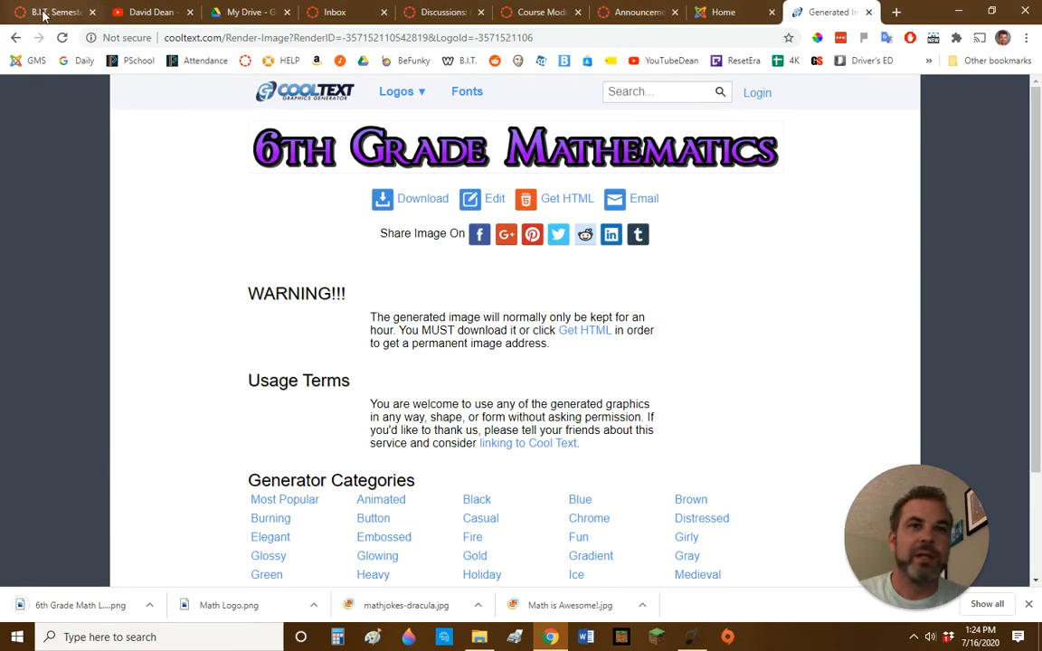
# Return to the Canvas page editor and start inserting an image, choosing the Images folder under My files as the upload location.
pyautogui.click(42, 12)
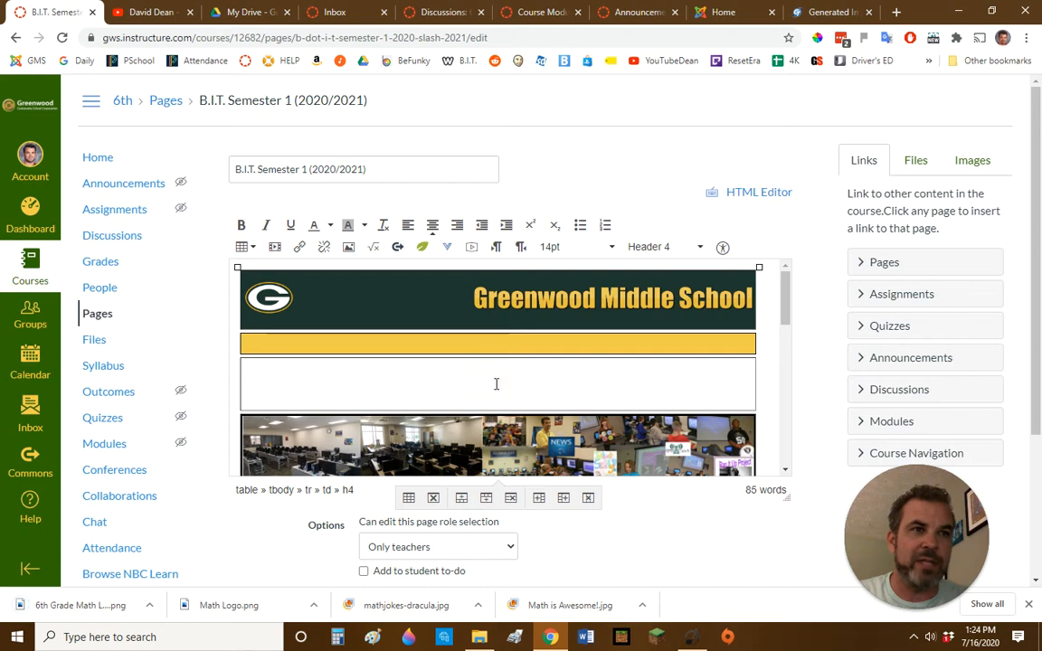
pyautogui.click(348, 249)
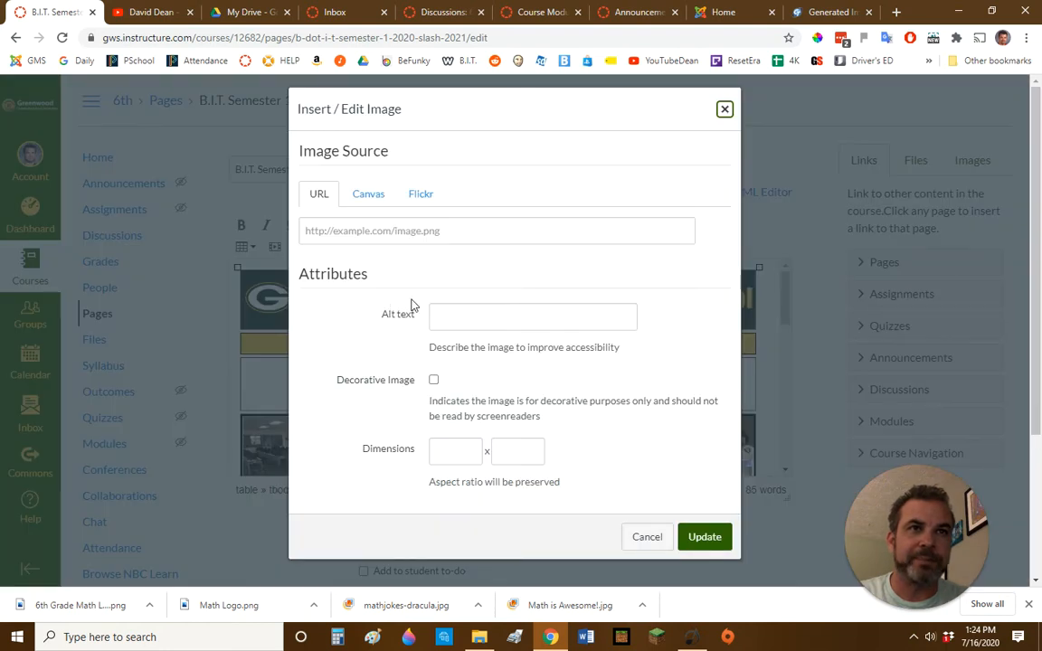
pyautogui.click(368, 196)
pyautogui.click(349, 262)
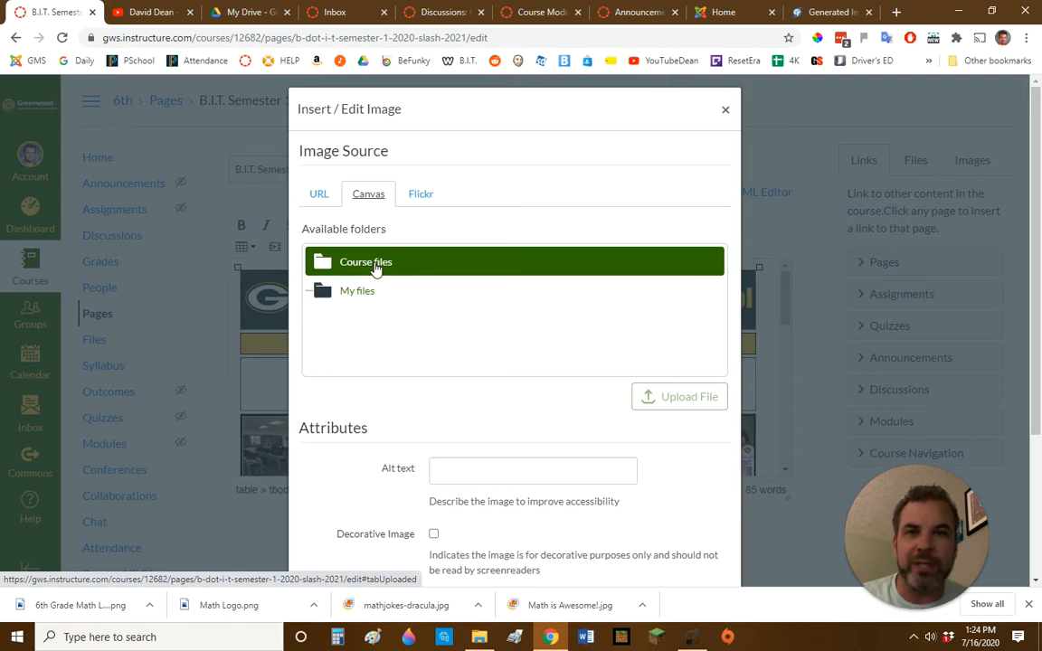
pyautogui.click(357, 293)
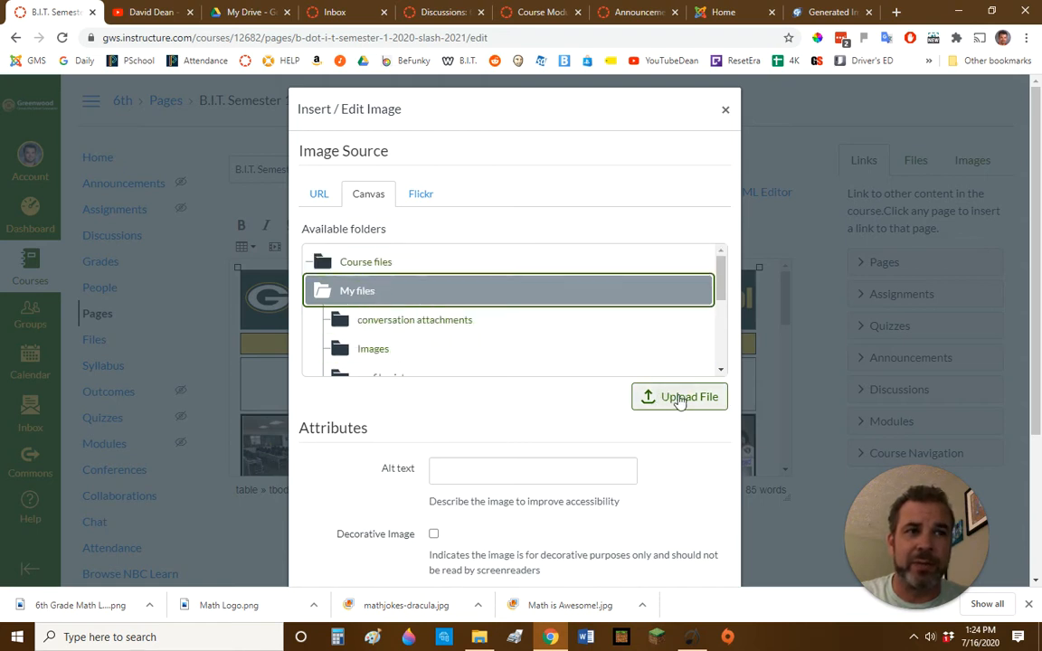
pyautogui.click(384, 350)
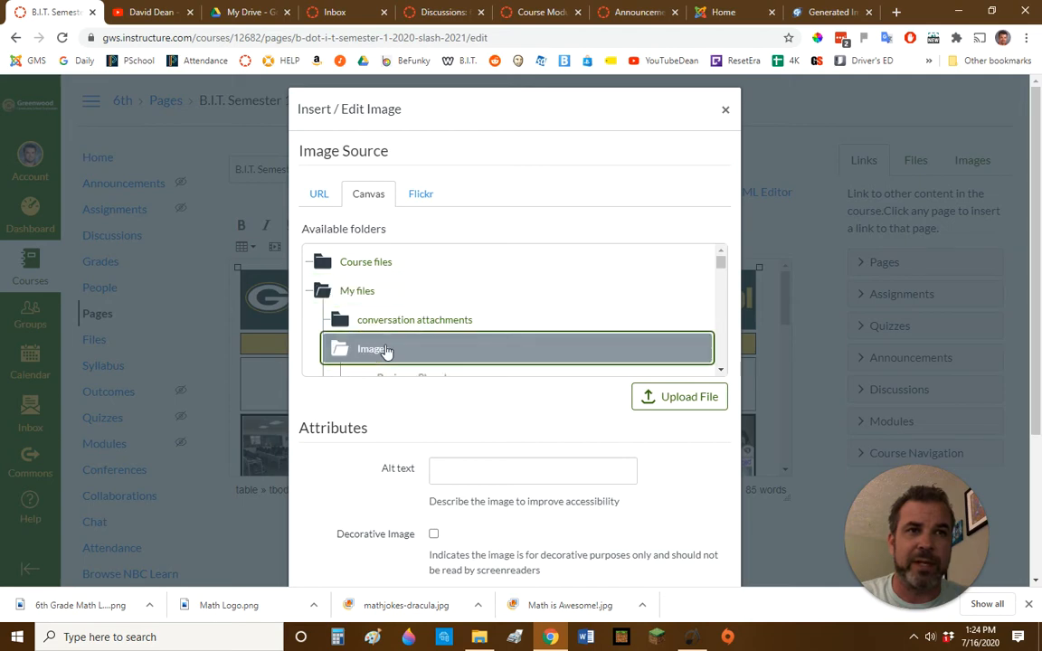
# Upload 6th Grade Math Logo.png from the Desktop's Canvas folder into the chosen Images folder.
pyautogui.click(687, 400)
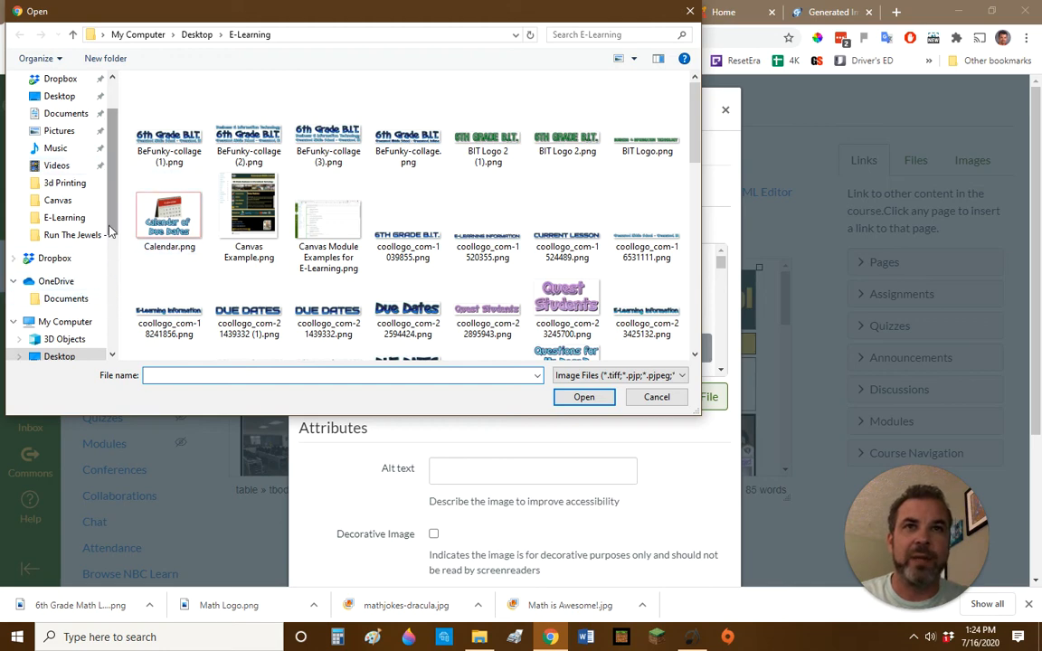
pyautogui.scroll(-2, 108, 230)
pyautogui.click(83, 286)
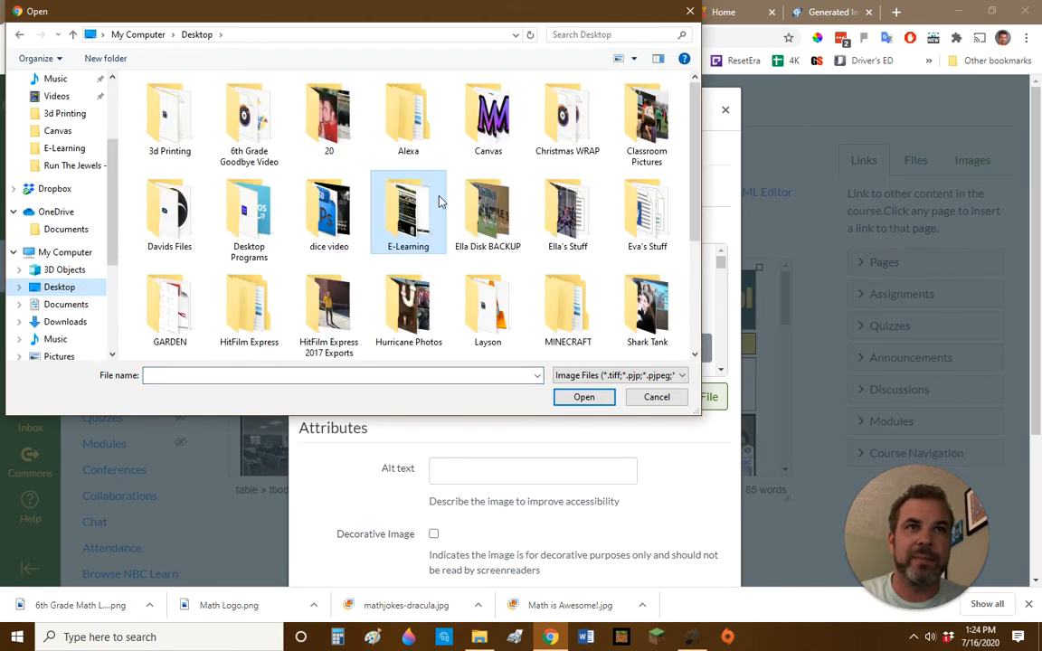
pyautogui.doubleClick(493, 122)
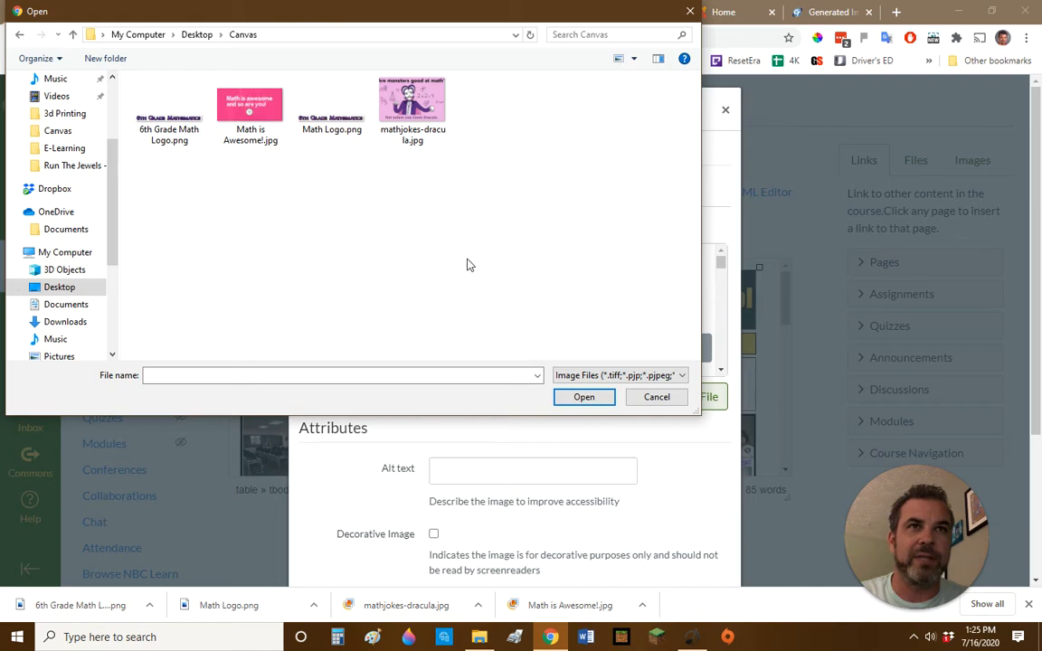
pyautogui.doubleClick(164, 131)
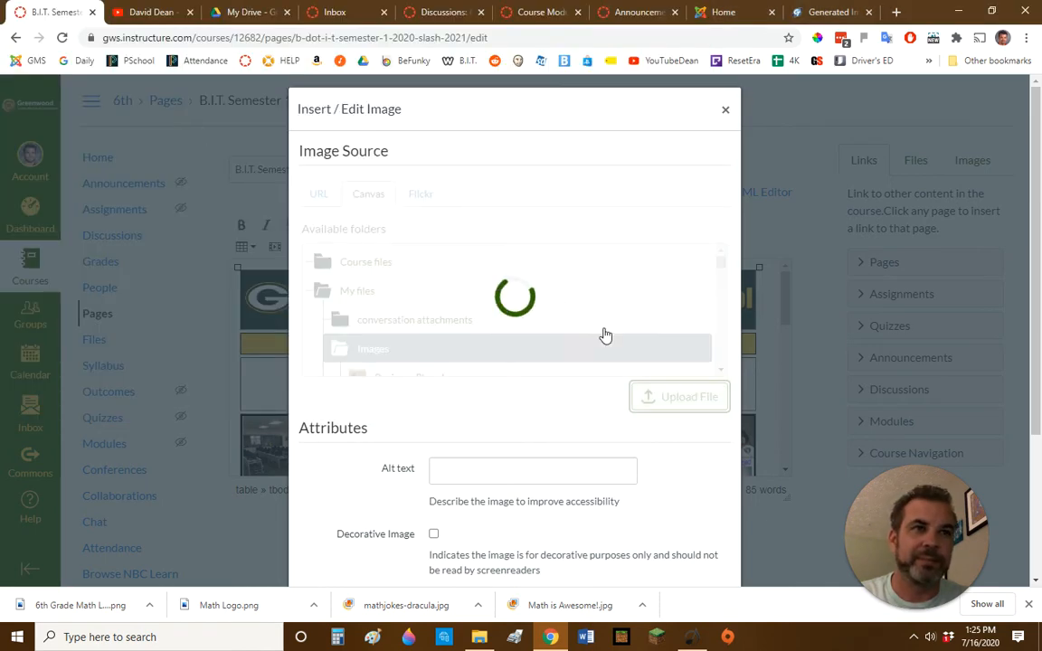
pyautogui.scroll(-3, 623, 360)
pyautogui.scroll(-3, 687, 502)
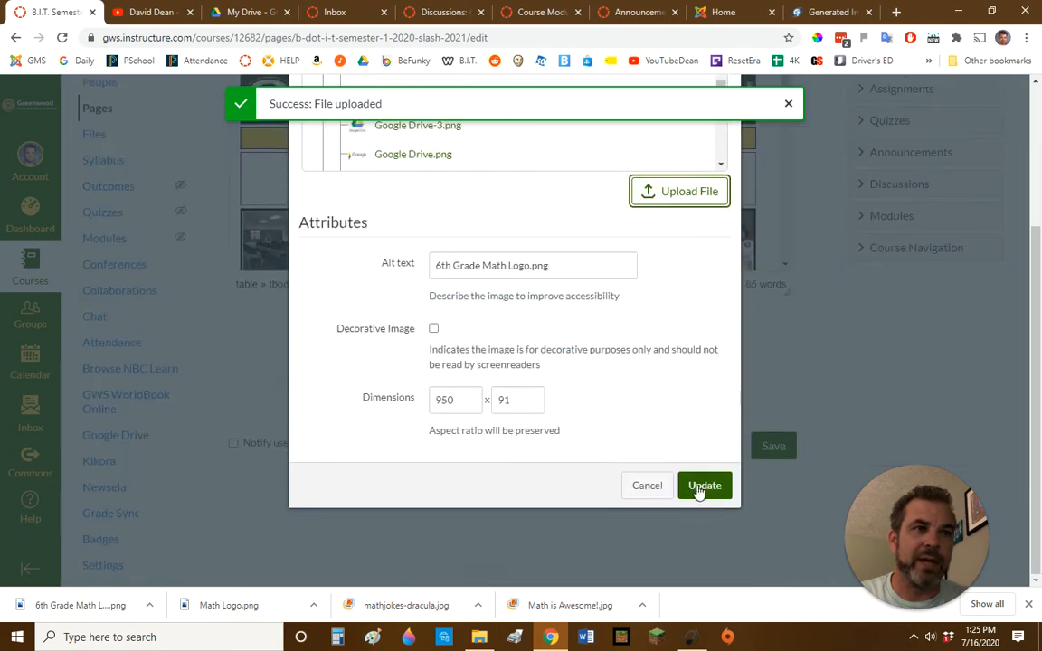
# Insert the uploaded 6th Grade Math logo in the title row and shrink it to about 90 percent of the row's width, centered.
pyautogui.click(706, 488)
pyautogui.scroll(3, 710, 485)
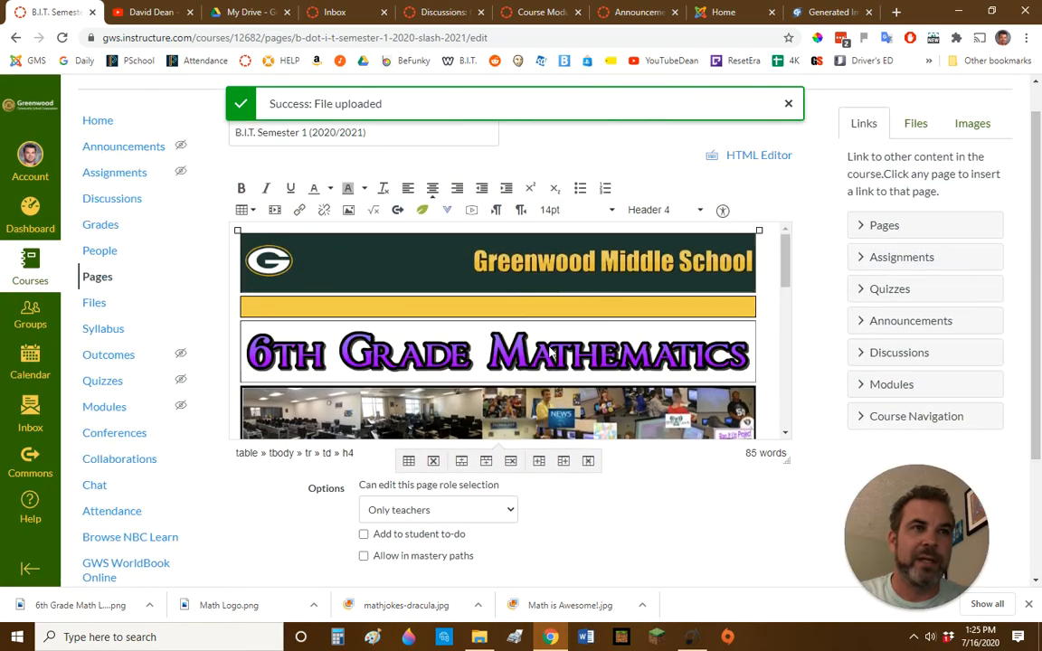
pyautogui.click(536, 348)
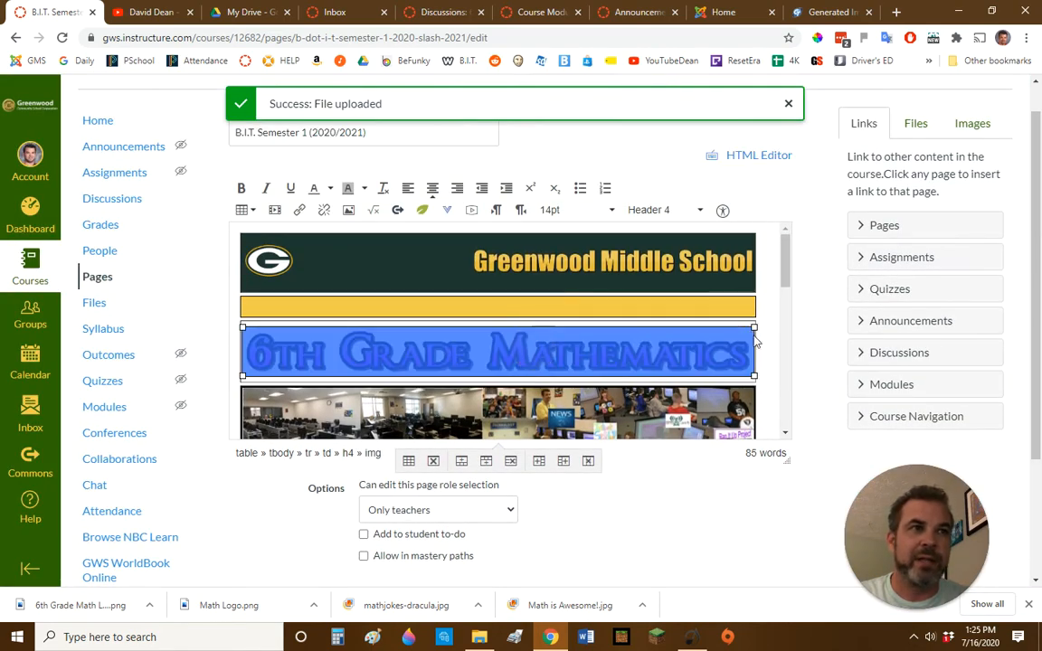
pyautogui.moveTo(751, 328); pyautogui.dragTo(695, 344)
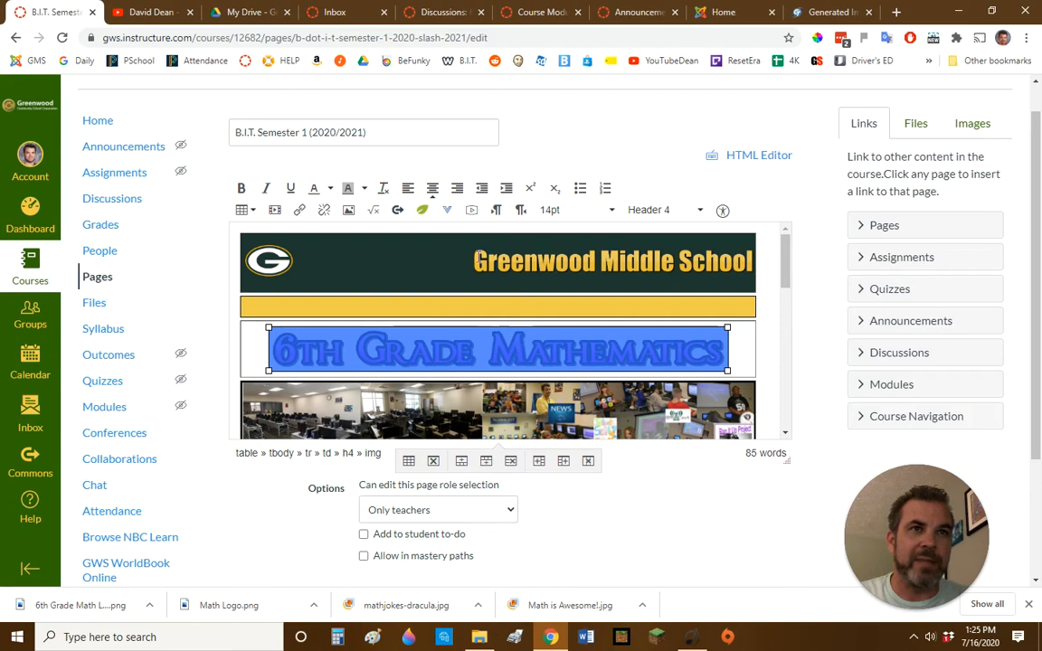
pyautogui.click(432, 191)
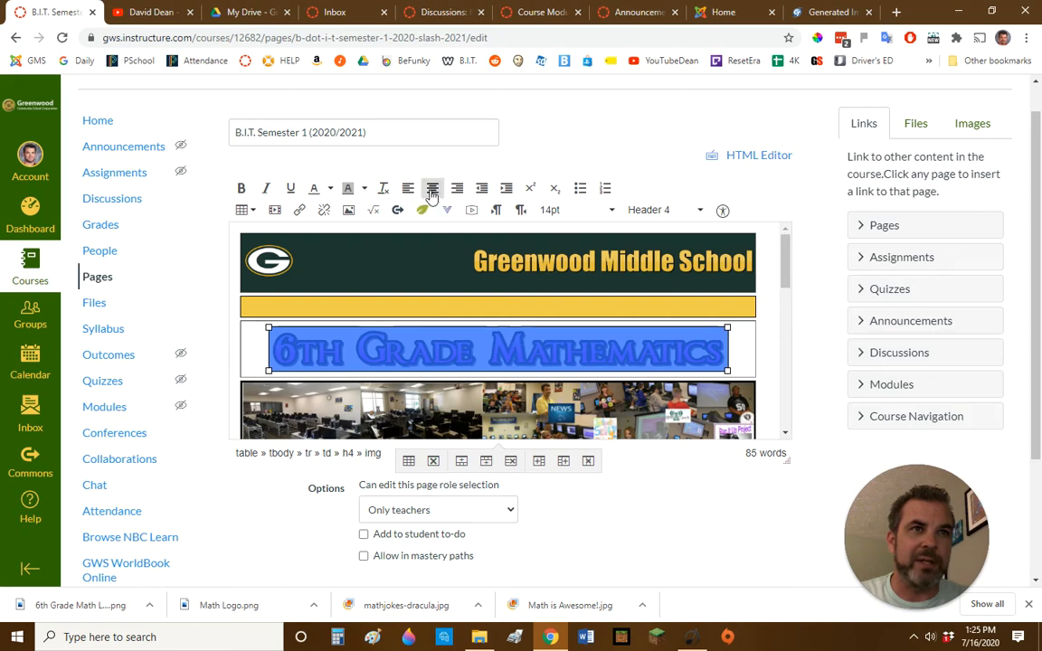
pyautogui.click(738, 344)
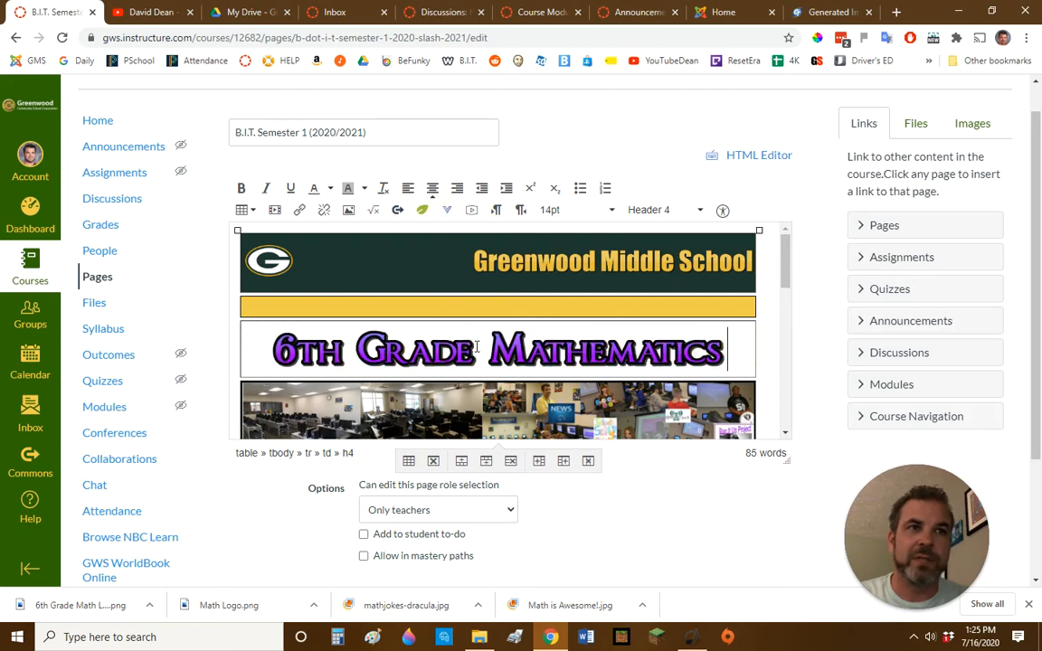
# Delete both classroom photos from the black row below the title.
pyautogui.scroll(-2, 410, 316)
pyautogui.click(406, 306)
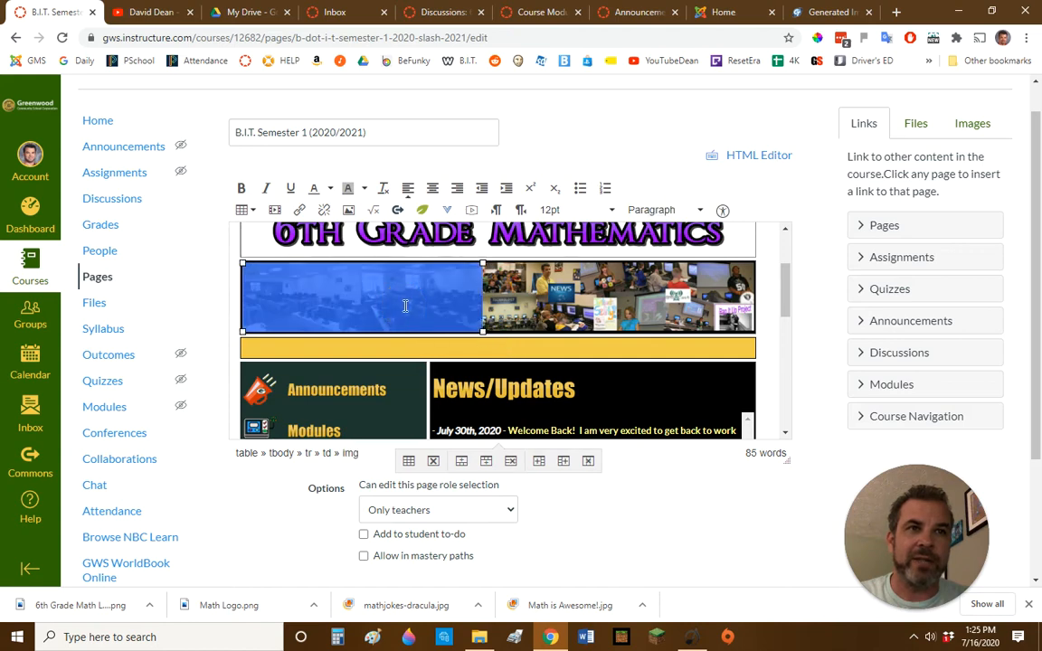
pyautogui.click(538, 306)
pyautogui.click(350, 303)
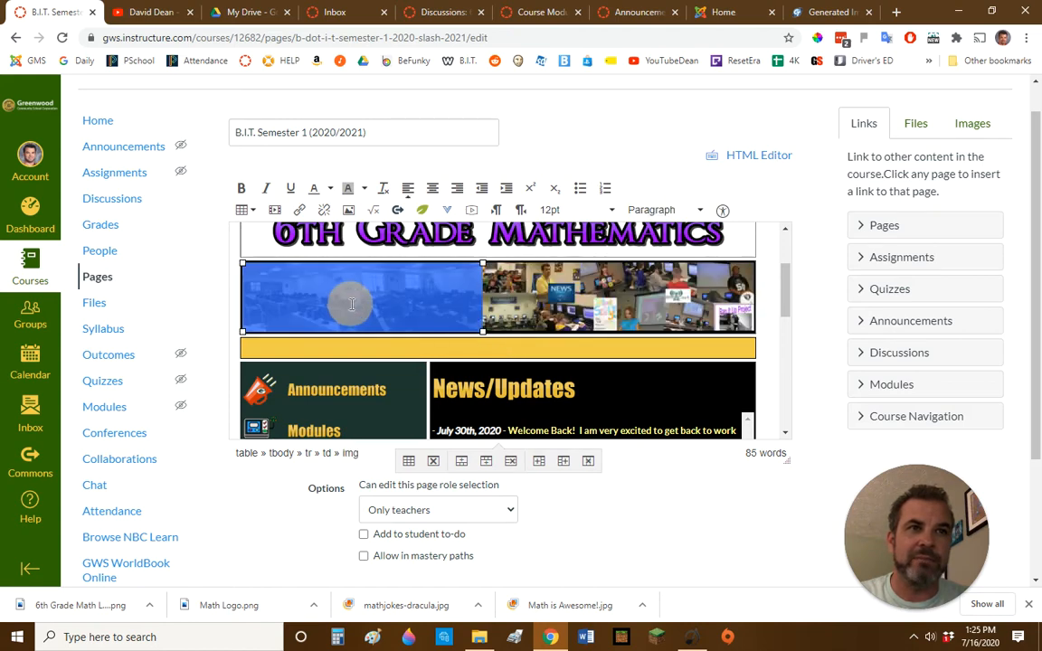
pyautogui.press('Delete')
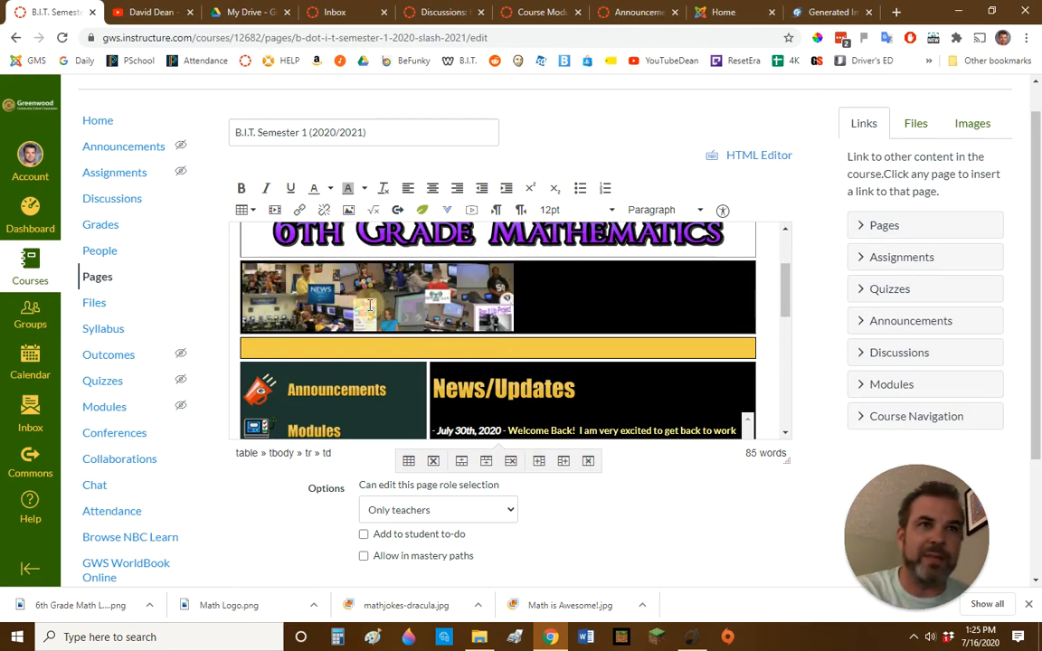
pyautogui.click(369, 305)
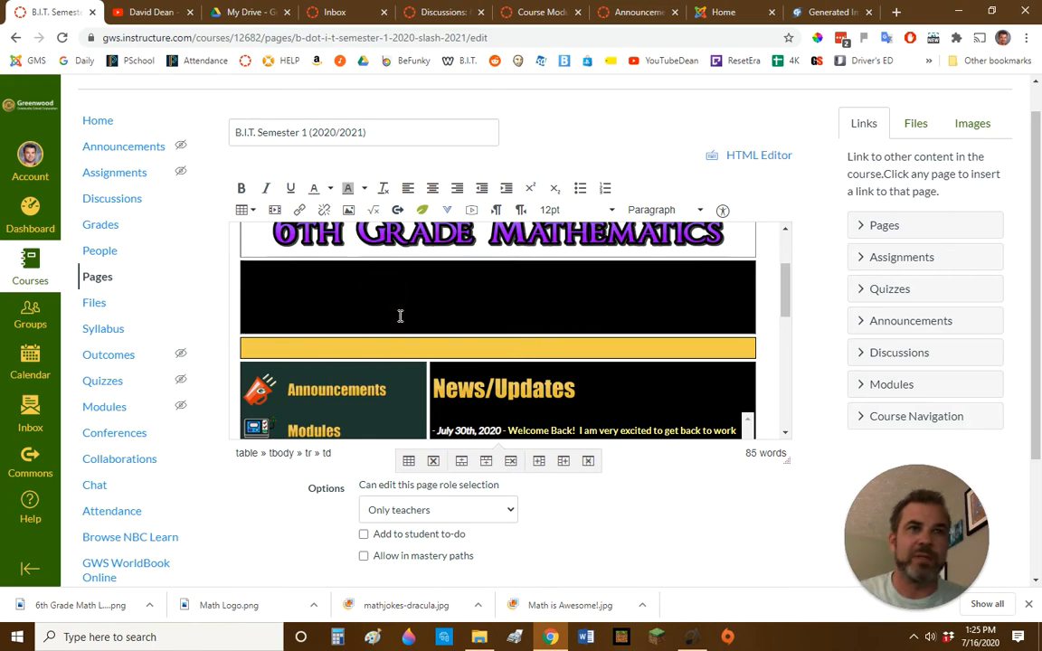
# Upload Math is Awesome!.jpg from the Desktop's Canvas folder into Images under My files and insert it in the emptied black row.
pyautogui.click(348, 210)
pyautogui.click(366, 202)
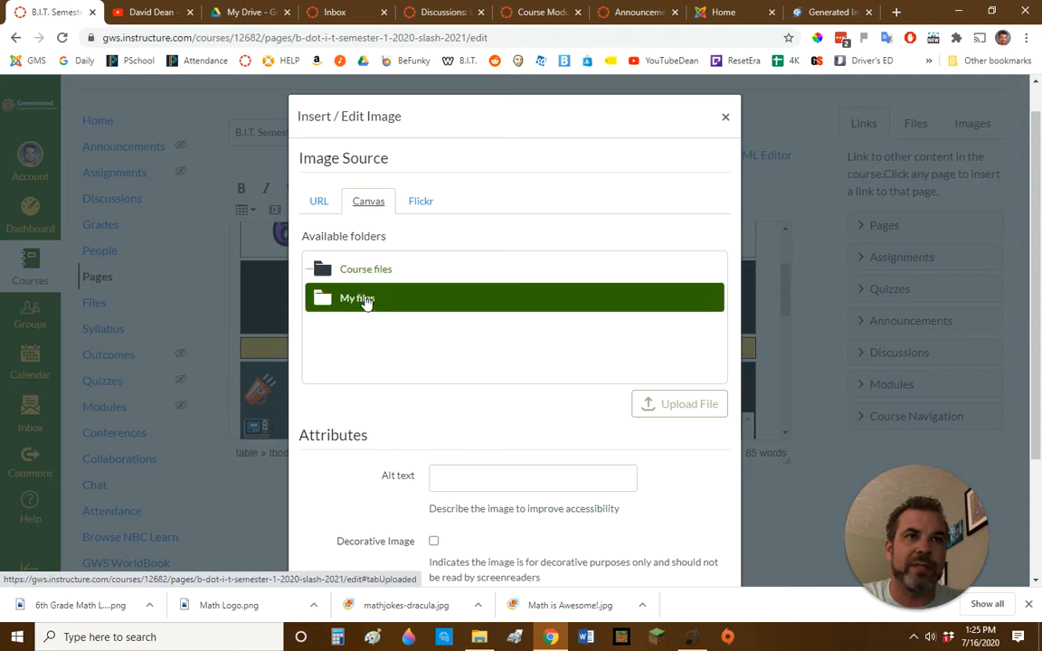
pyautogui.click(363, 300)
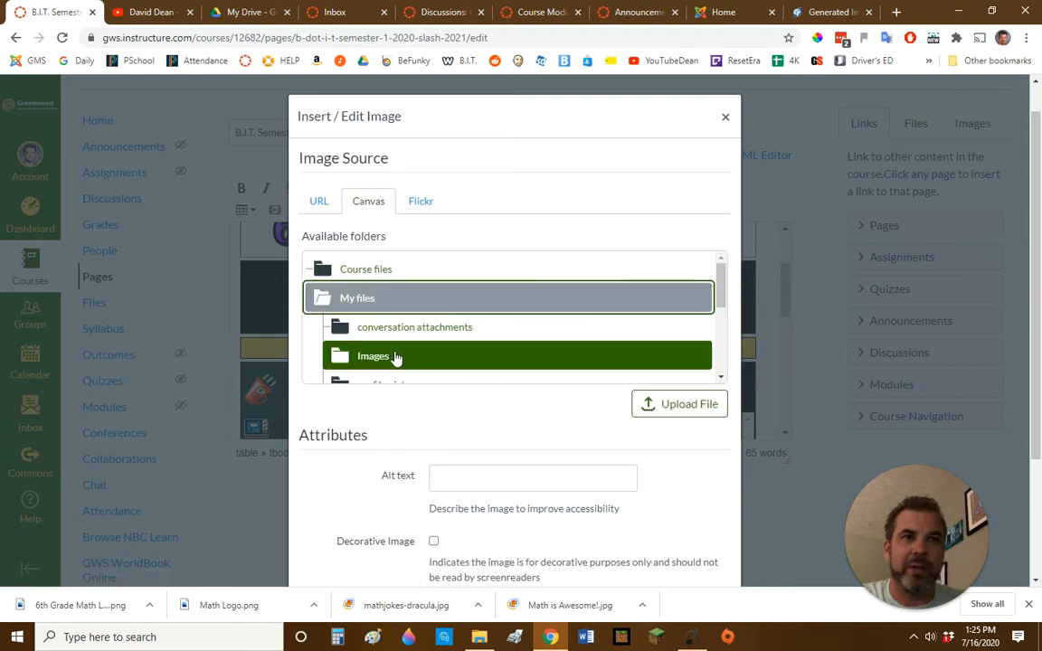
pyautogui.click(396, 358)
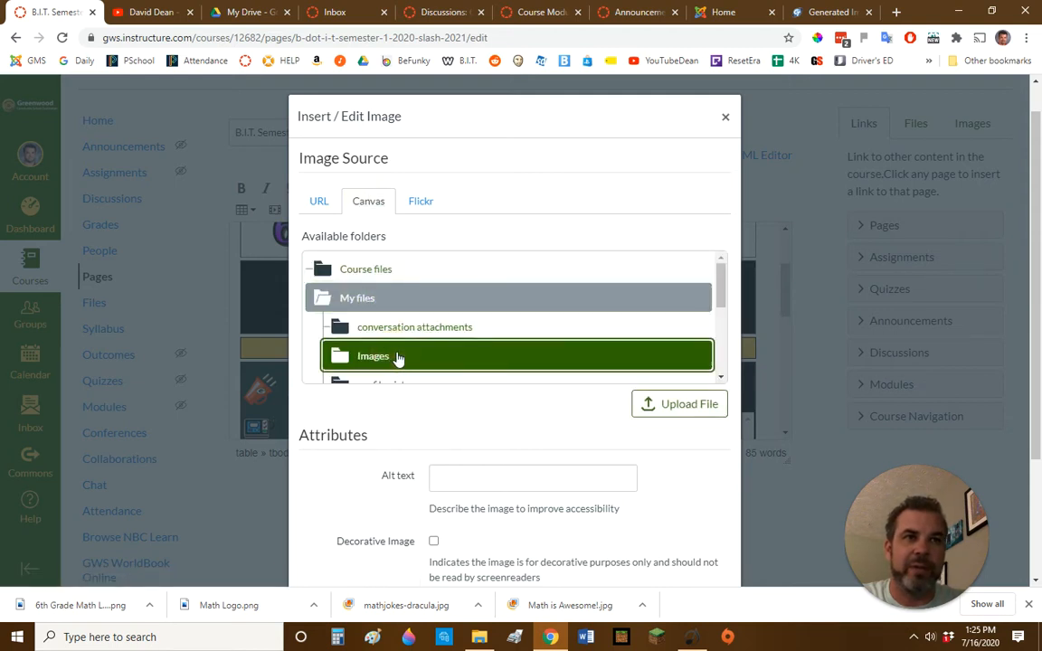
pyautogui.click(668, 407)
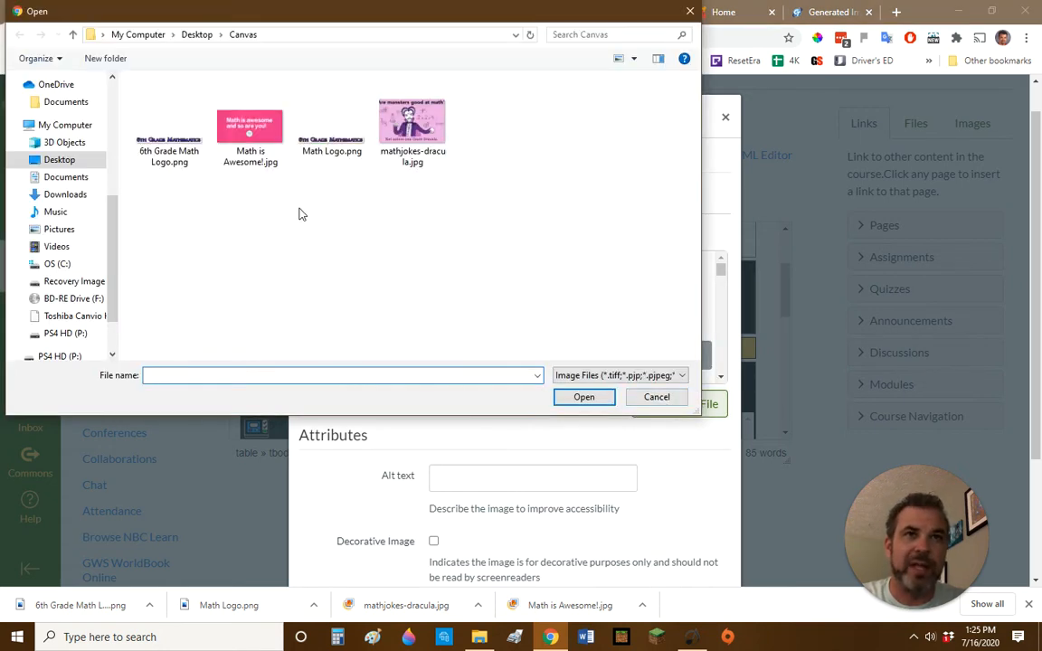
pyautogui.click(258, 133)
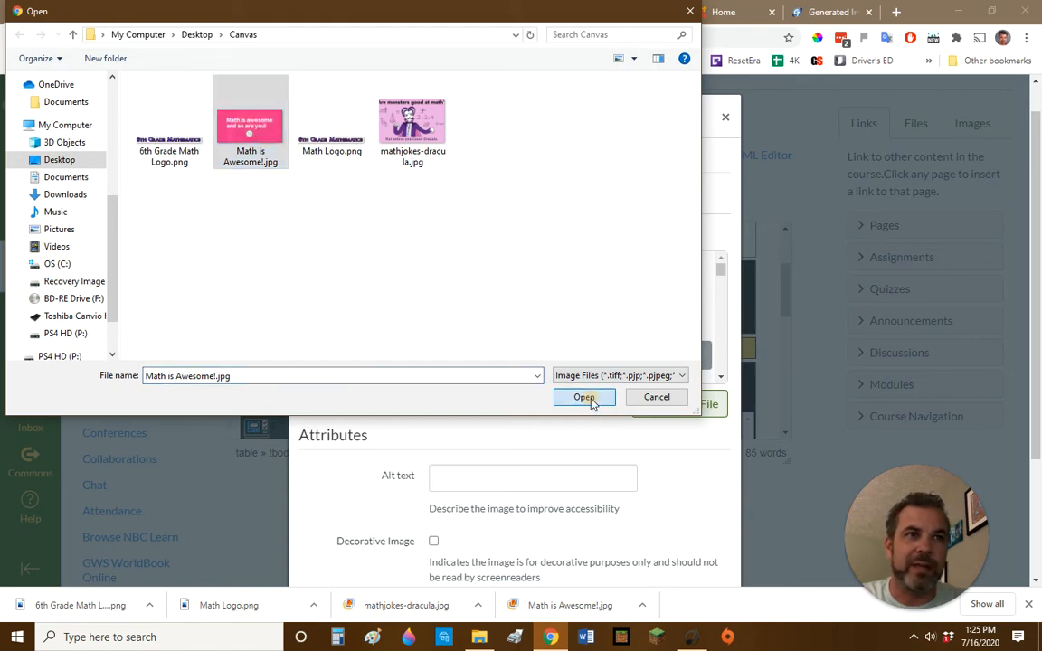
pyautogui.click(583, 398)
pyautogui.scroll(-3, 622, 464)
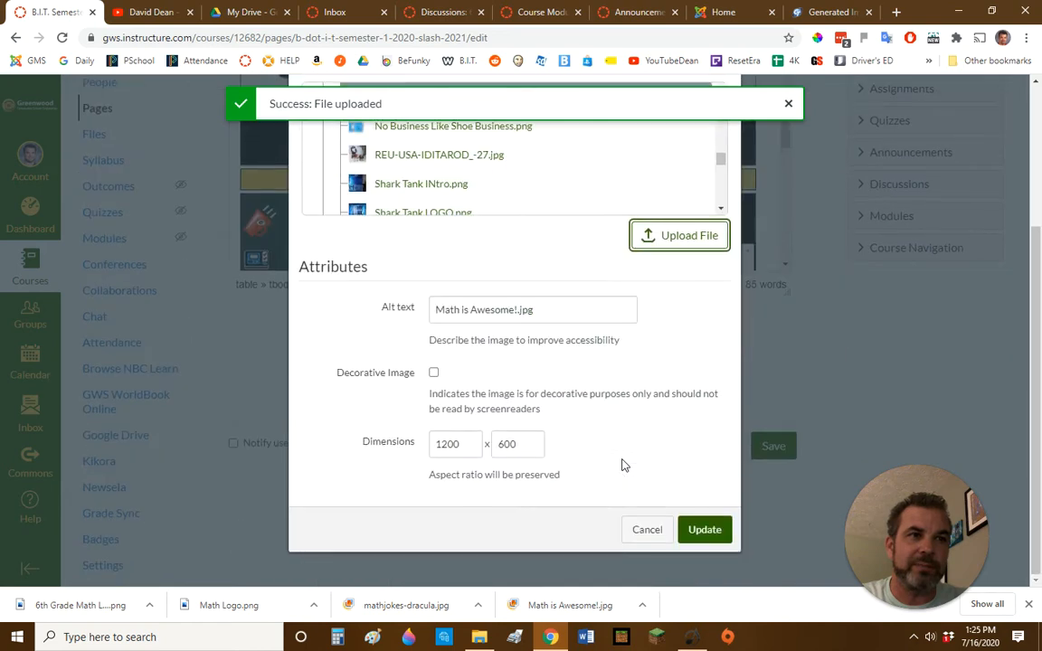
pyautogui.click(705, 530)
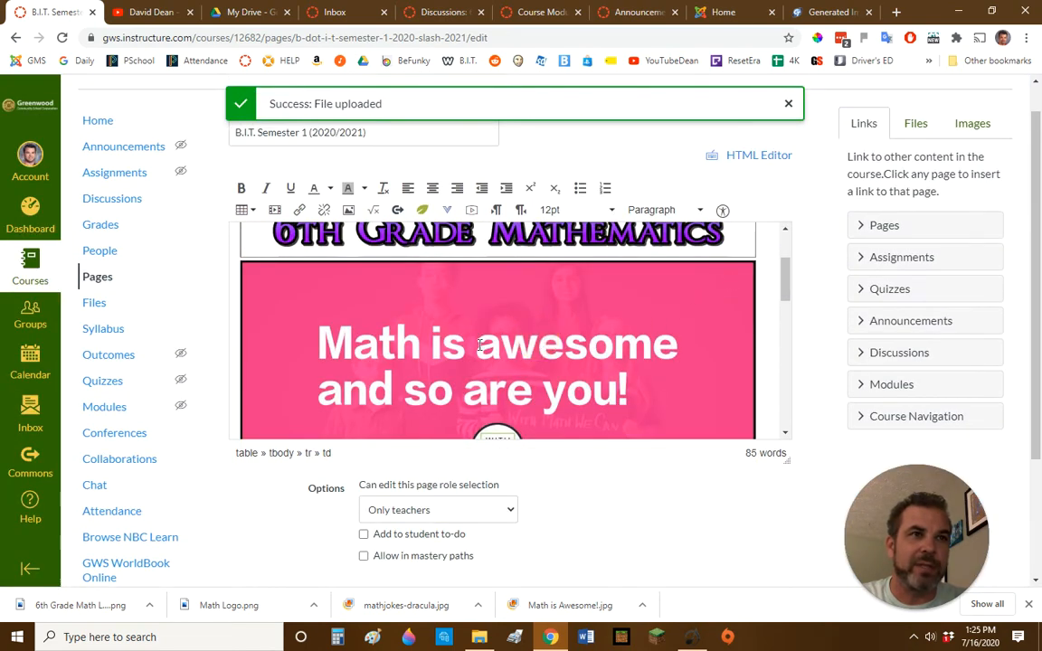
# Shrink the Math is Awesome image to a little under half the row's width and place the cursor after it.
pyautogui.click(479, 344)
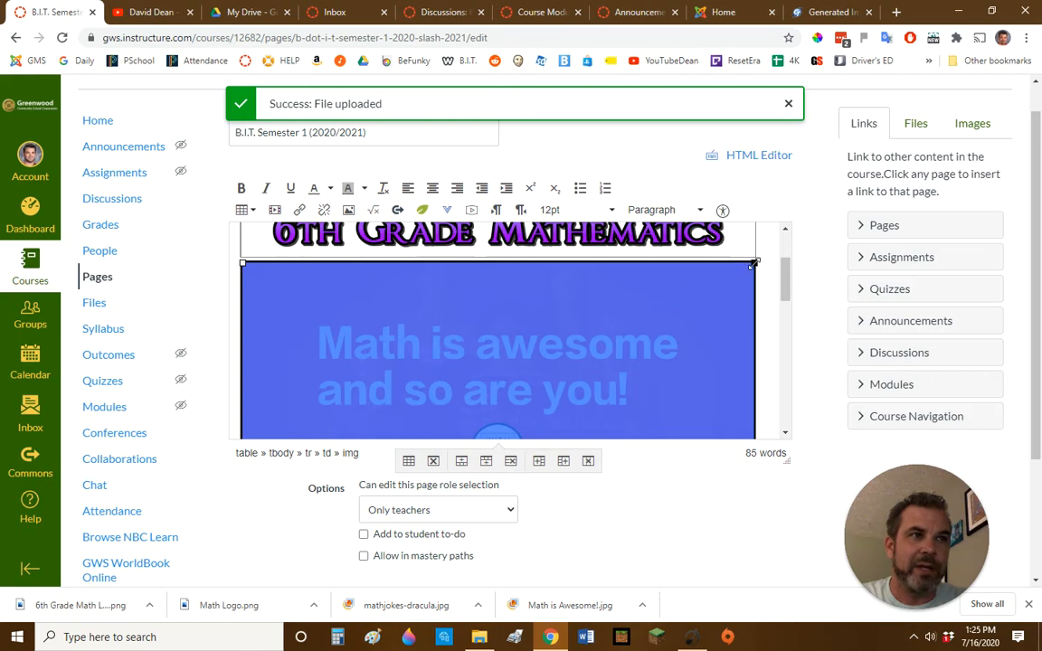
pyautogui.moveTo(754, 263); pyautogui.dragTo(512, 351)
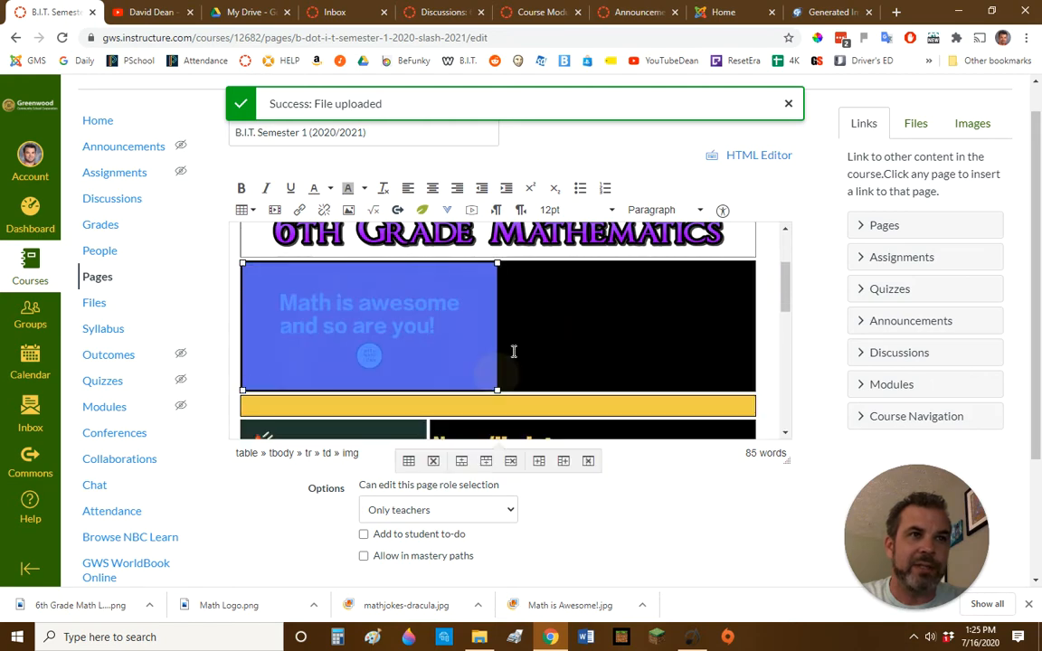
pyautogui.moveTo(496, 264); pyautogui.dragTo(486, 302)
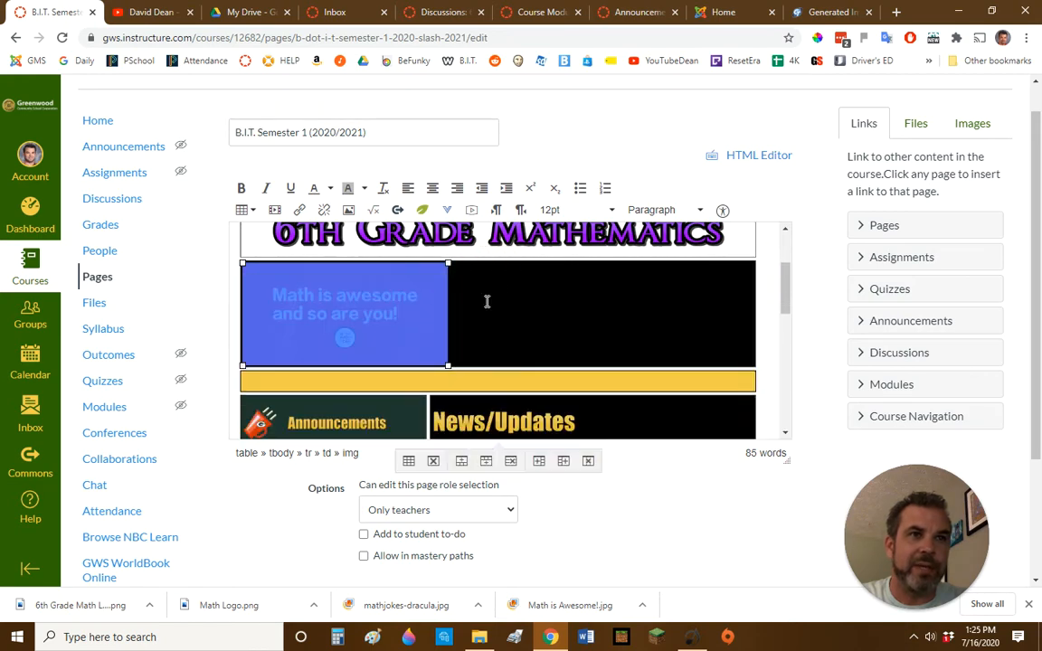
pyautogui.moveTo(448, 263); pyautogui.dragTo(477, 293)
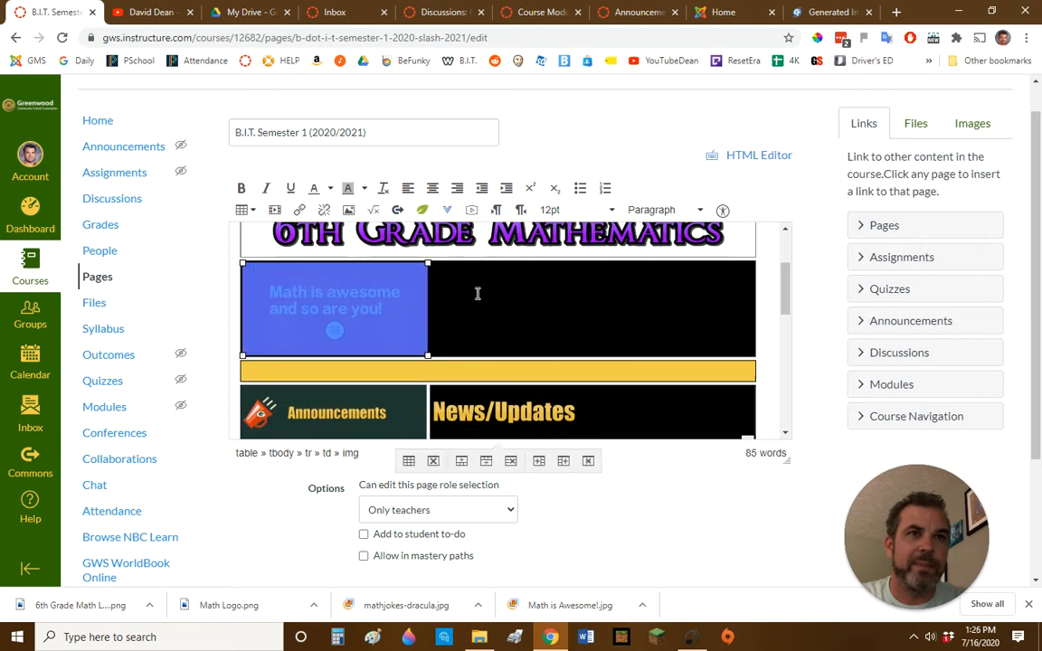
pyautogui.moveTo(429, 264); pyautogui.dragTo(459, 264)
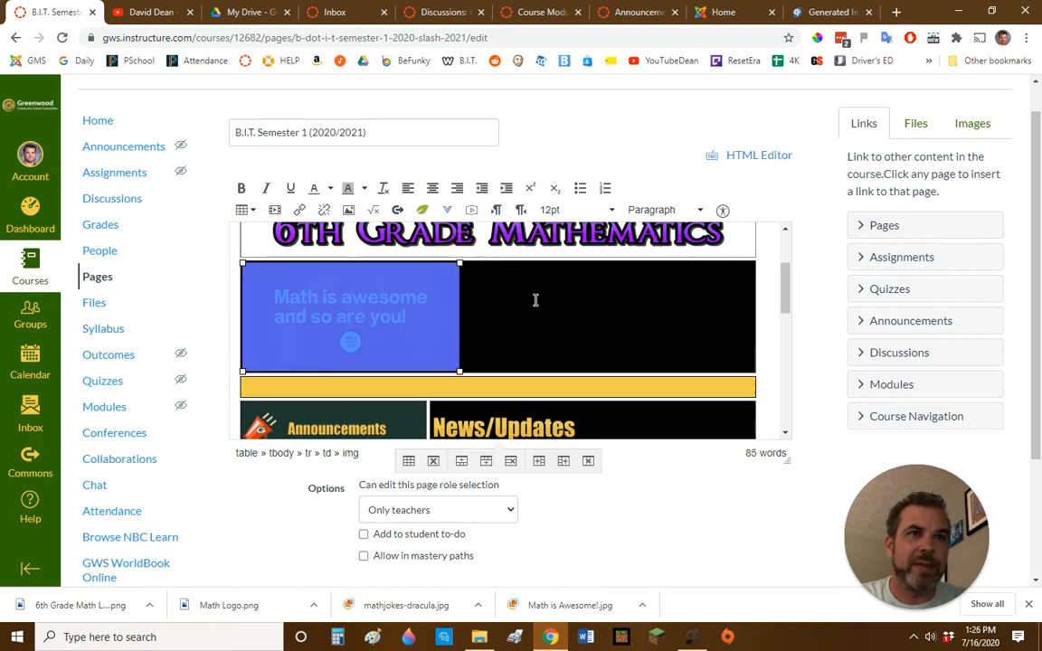
pyautogui.click(526, 309)
pyautogui.click(460, 300)
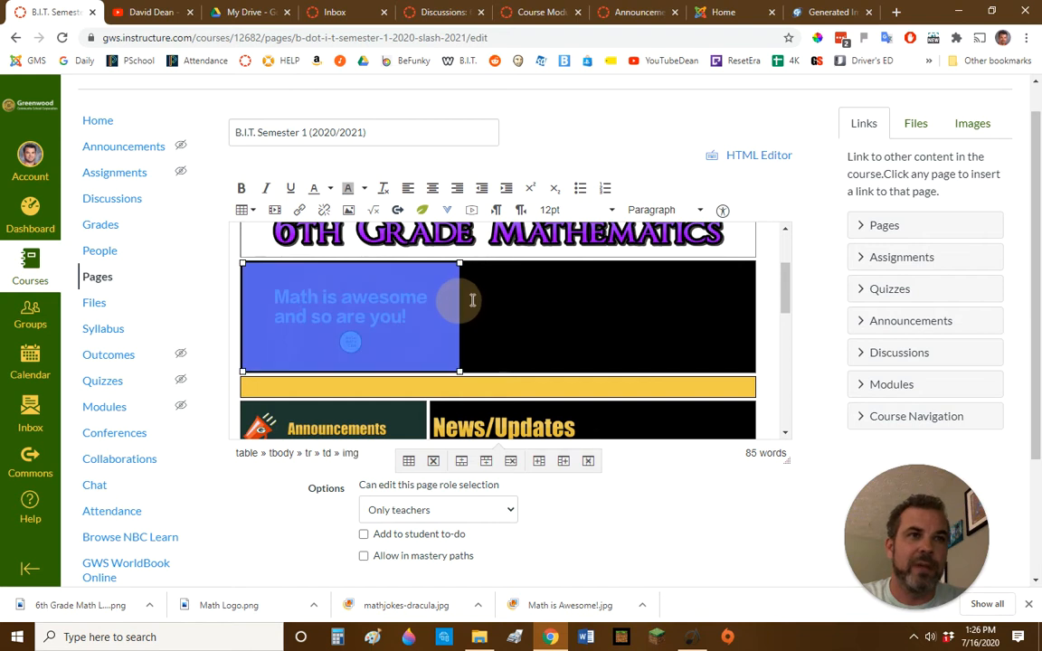
pyautogui.click(475, 300)
pyautogui.click(484, 300)
pyautogui.click(483, 302)
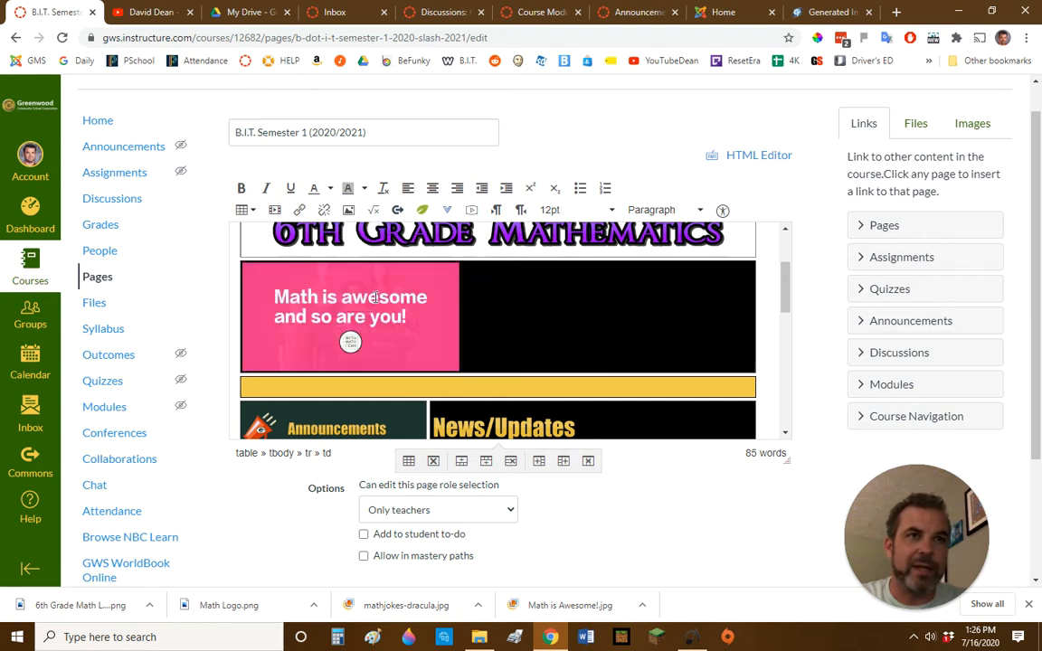
# Upload mathjokes-dracula.jpg from the Desktop's Canvas folder into Images under My files and insert it in the black row.
pyautogui.click(348, 210)
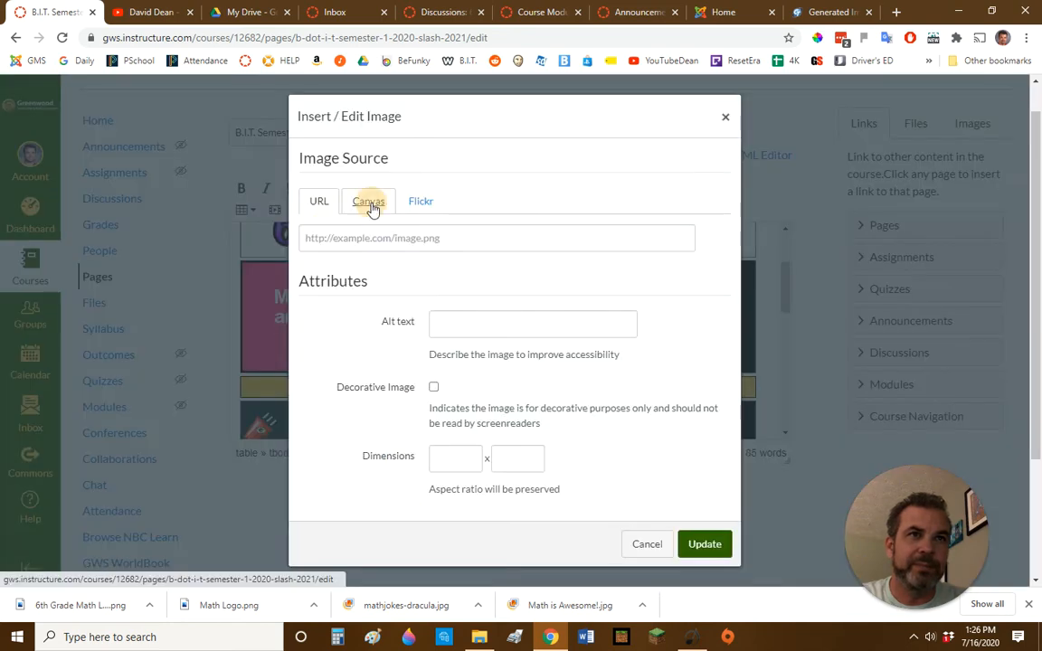
pyautogui.click(368, 206)
pyautogui.click(363, 304)
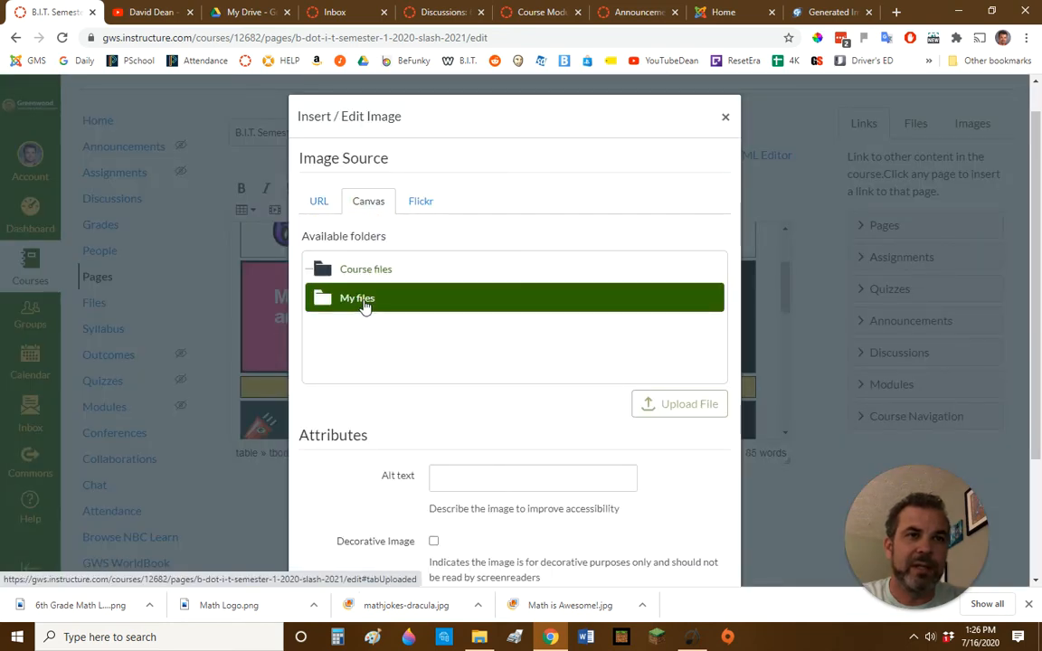
pyautogui.click(379, 358)
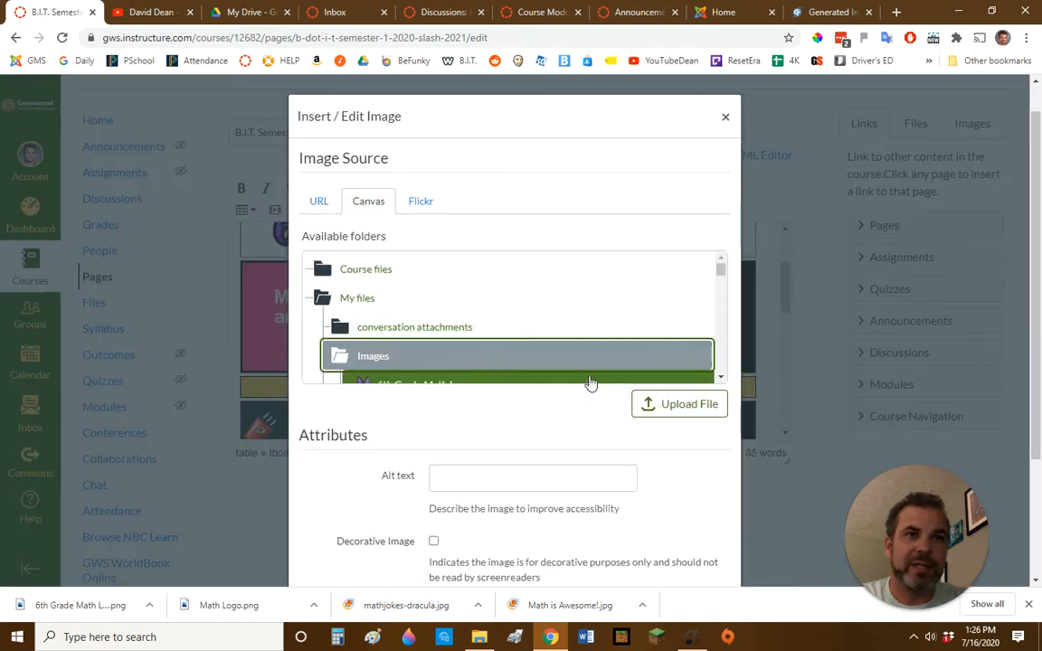
pyautogui.click(686, 403)
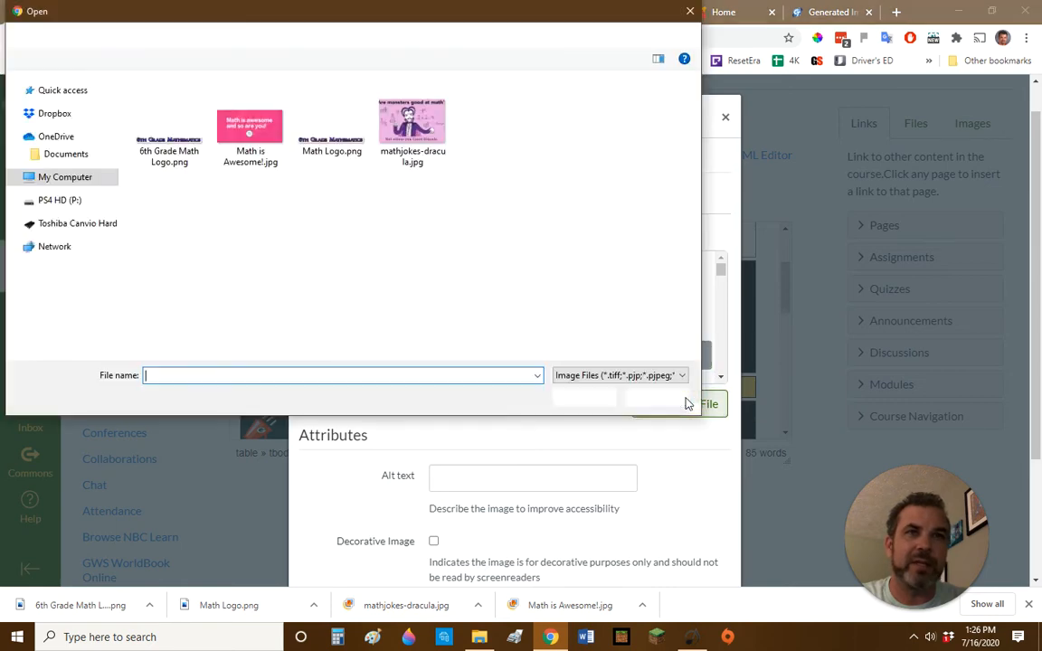
pyautogui.doubleClick(420, 126)
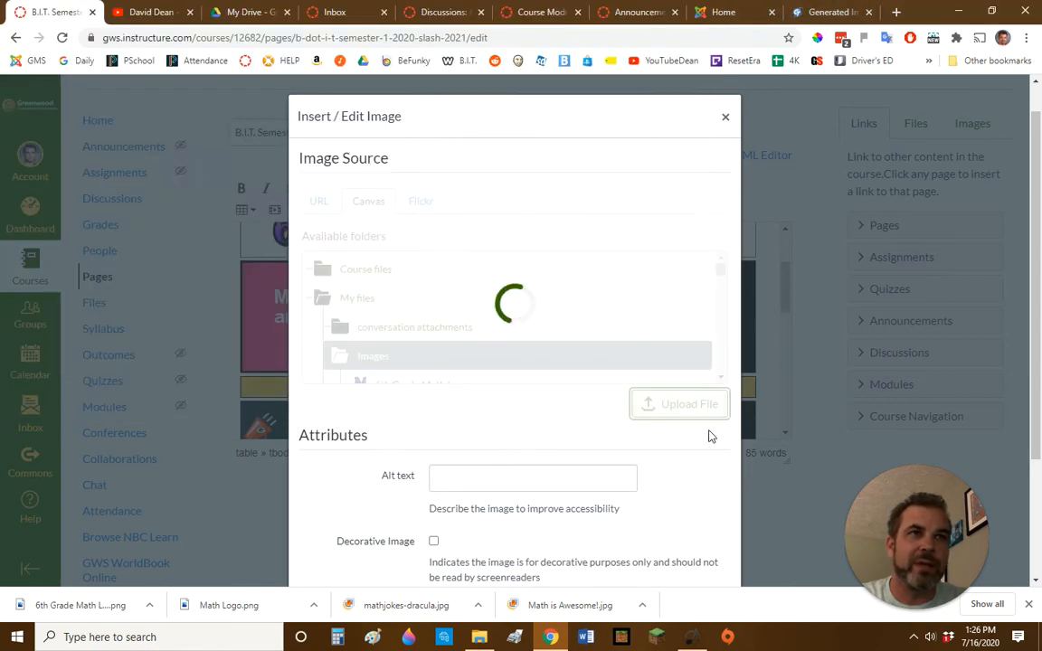
pyautogui.scroll(-3, 696, 506)
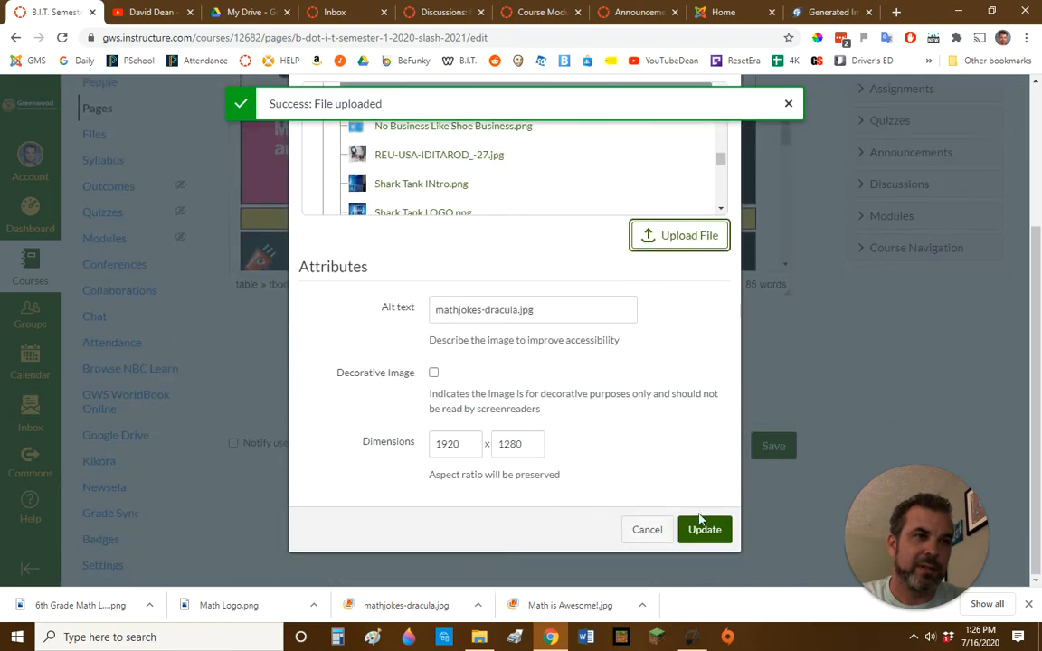
pyautogui.click(702, 529)
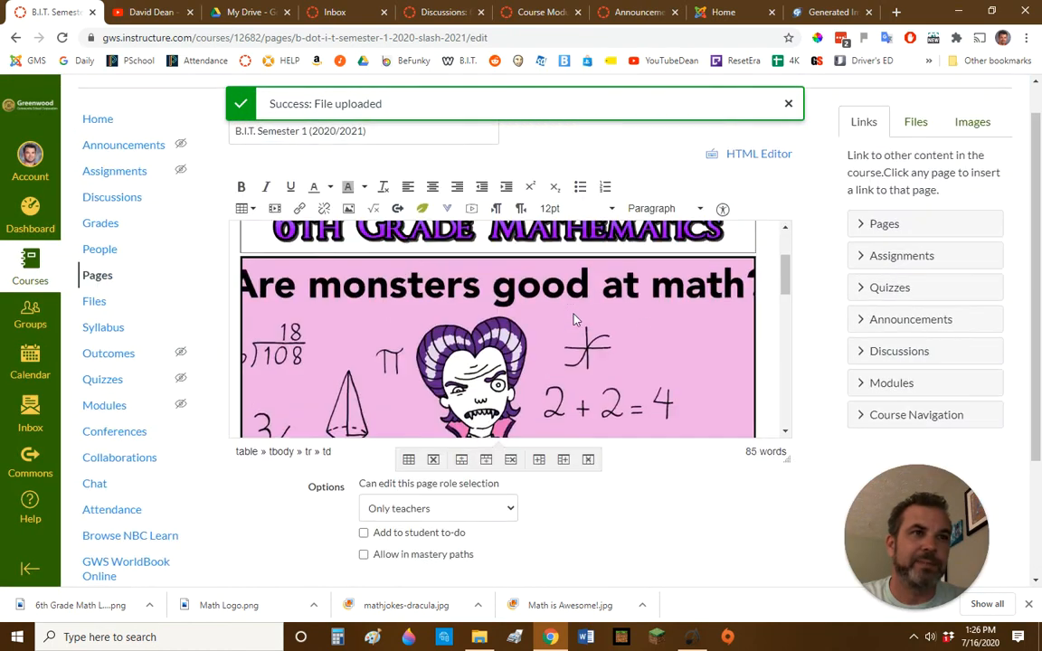
# Shrink the Dracula math joke image to about a third of the row's width and place the cursor after it.
pyautogui.click(659, 322)
pyautogui.click(527, 319)
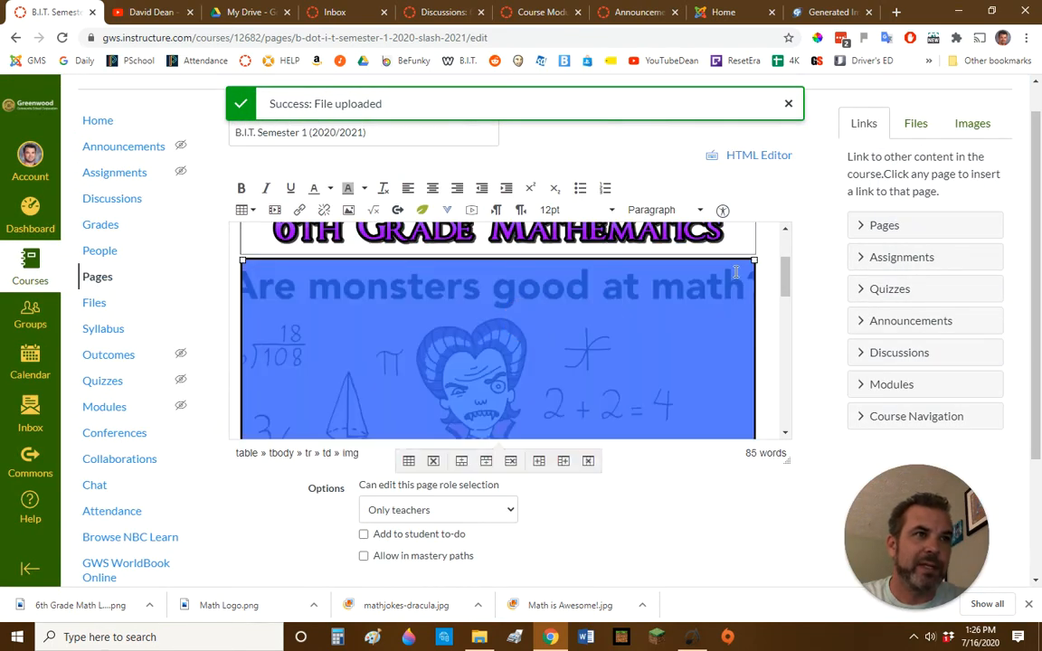
pyautogui.moveTo(751, 260); pyautogui.dragTo(492, 350)
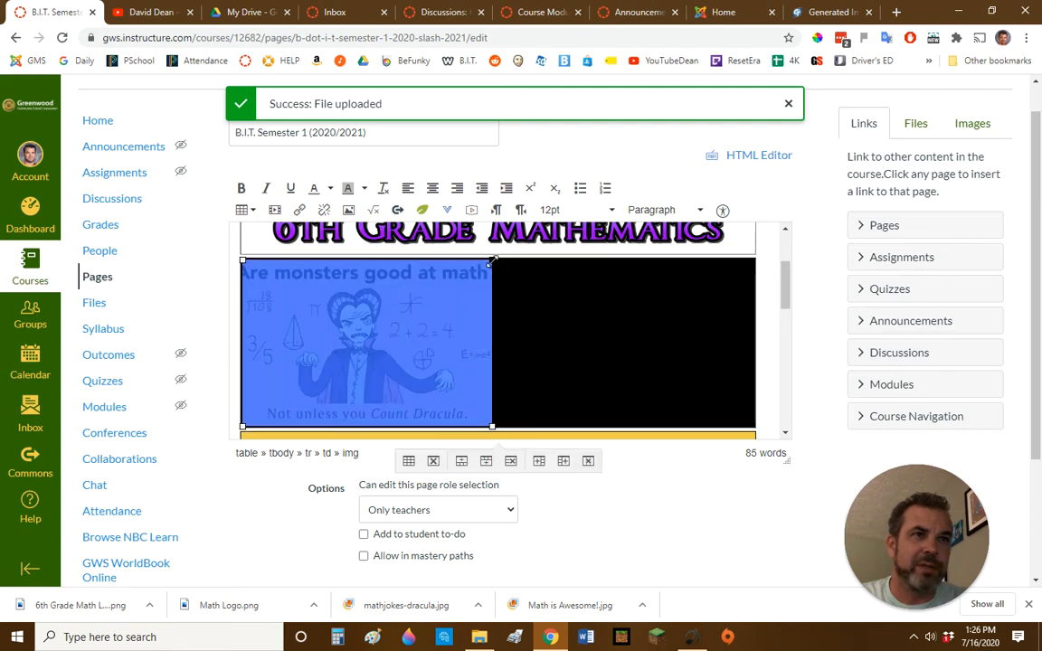
pyautogui.moveTo(491, 261); pyautogui.dragTo(409, 312)
pyautogui.click(481, 323)
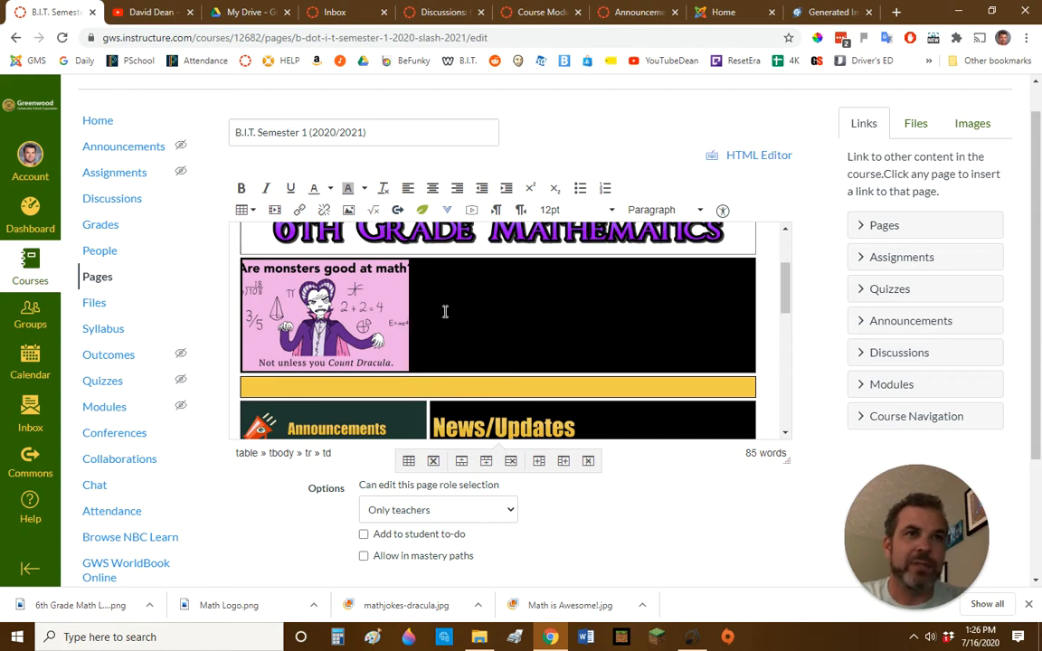
# Upload another copy of the Math is Awesome! image into Images under My files and insert it after the Dracula image.
pyautogui.click(348, 209)
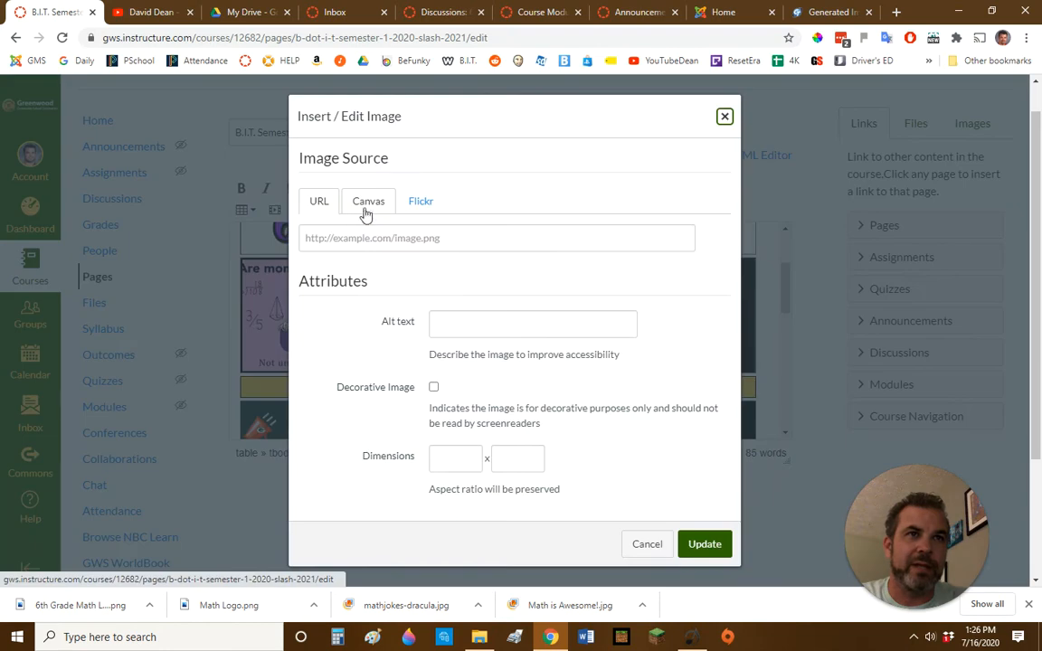
pyautogui.click(366, 210)
pyautogui.click(399, 301)
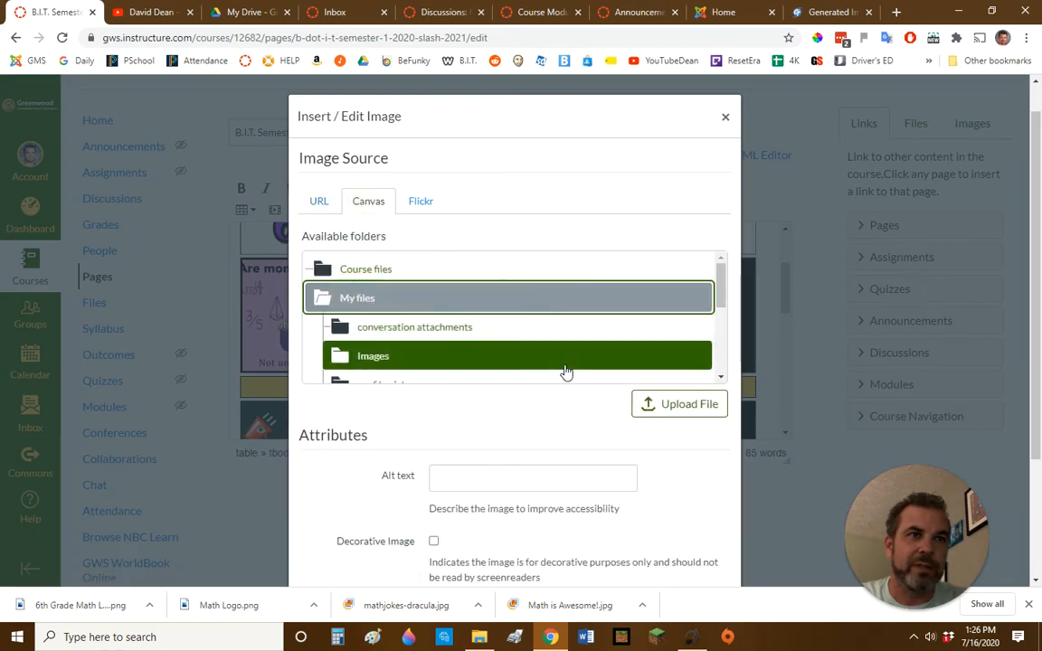
pyautogui.click(506, 361)
pyautogui.scroll(-2, 503, 359)
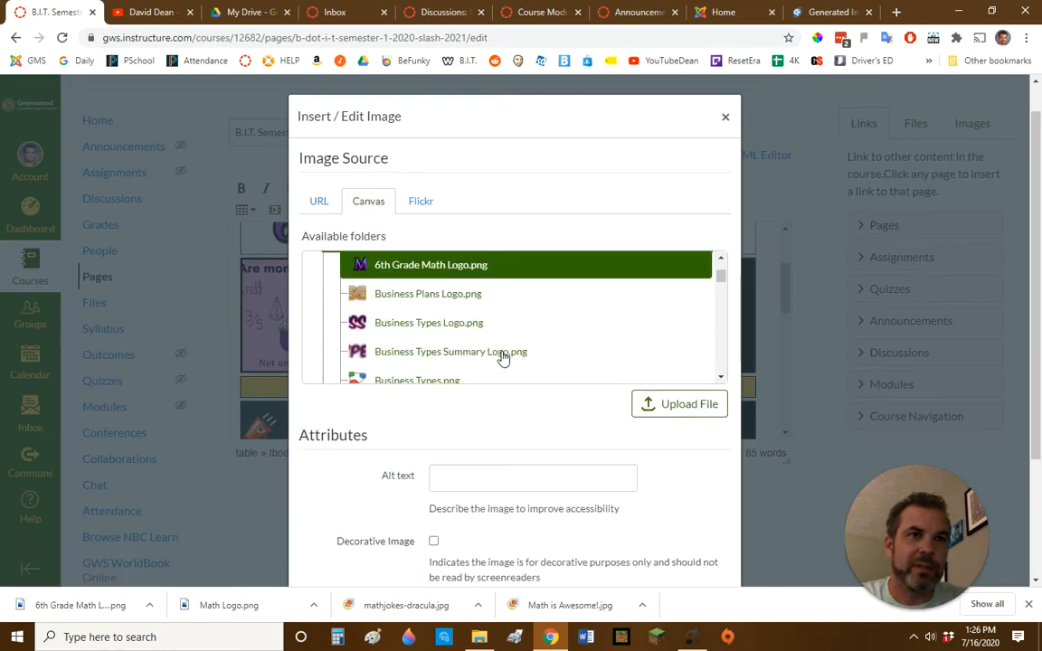
pyautogui.click(658, 404)
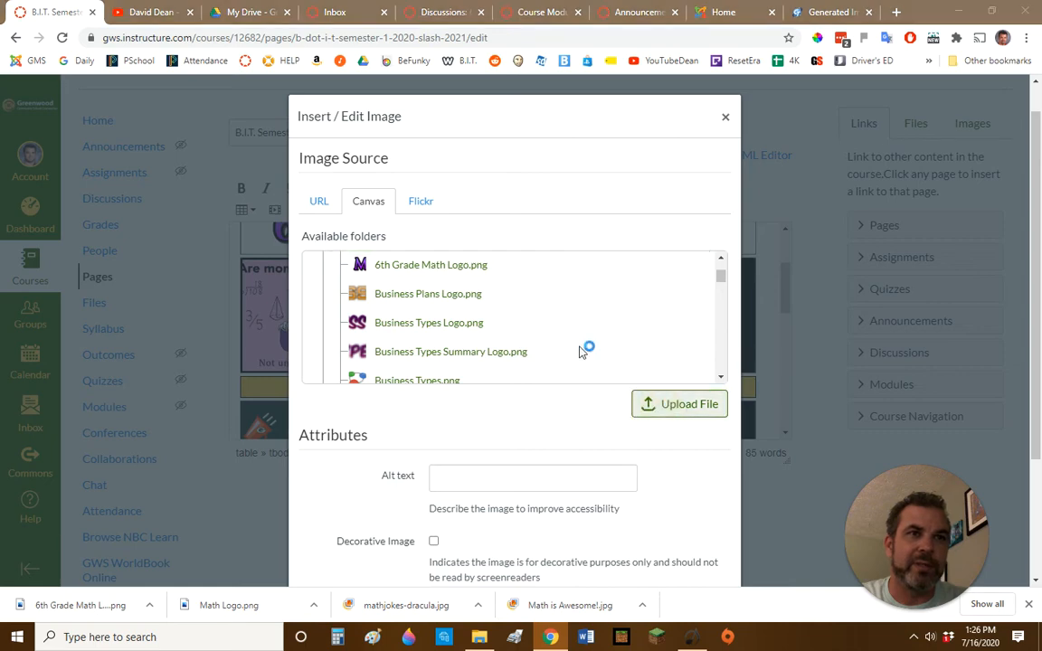
pyautogui.doubleClick(234, 120)
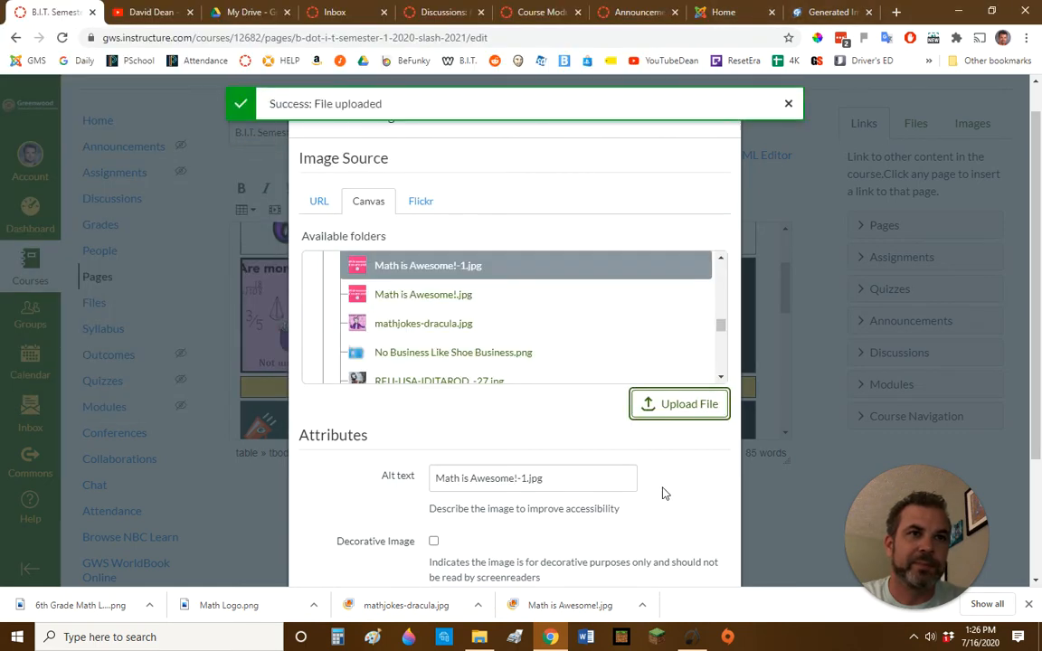
pyautogui.scroll(-2, 665, 495)
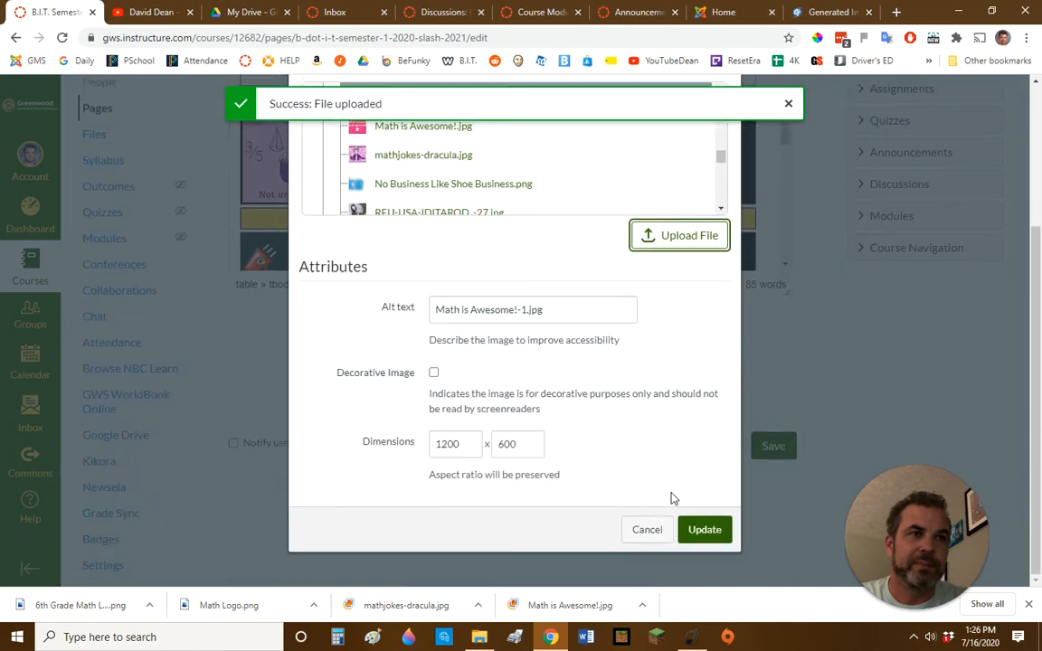
pyautogui.click(701, 529)
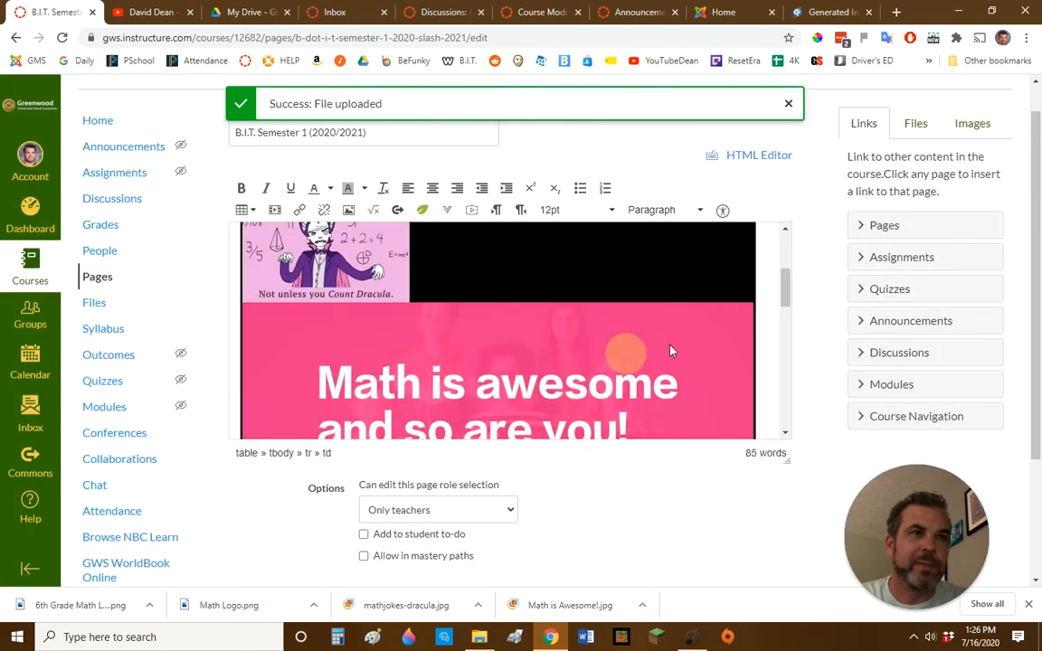
# Shrink the inserted Math is Awesome image to a little under half the row's width so it fits beside the Dracula image.
pyautogui.click(695, 323)
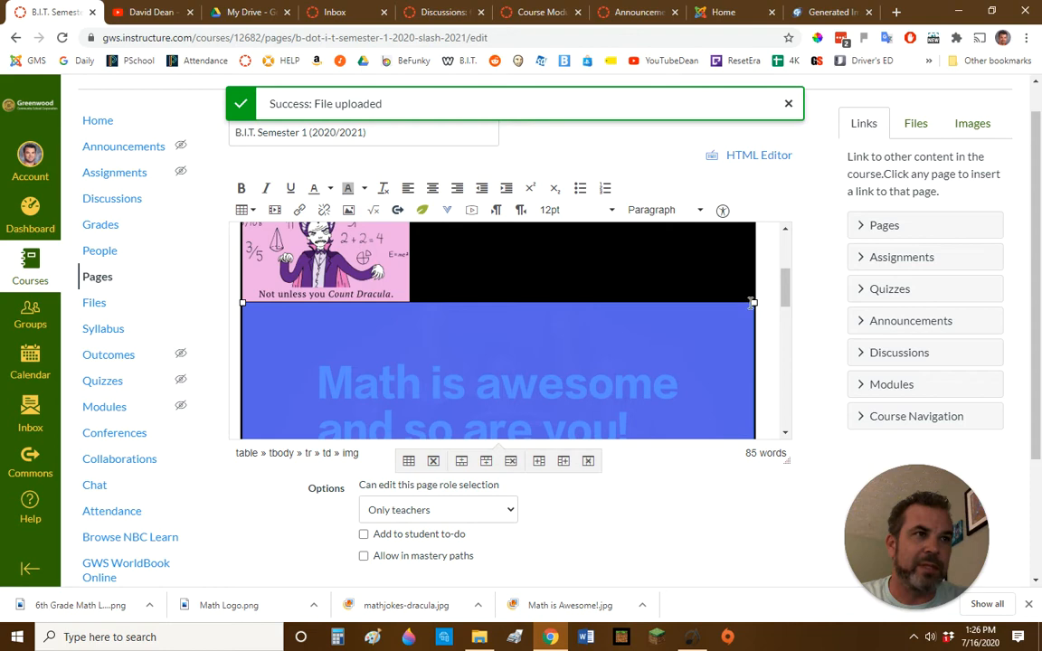
pyautogui.moveTo(751, 302); pyautogui.dragTo(507, 362)
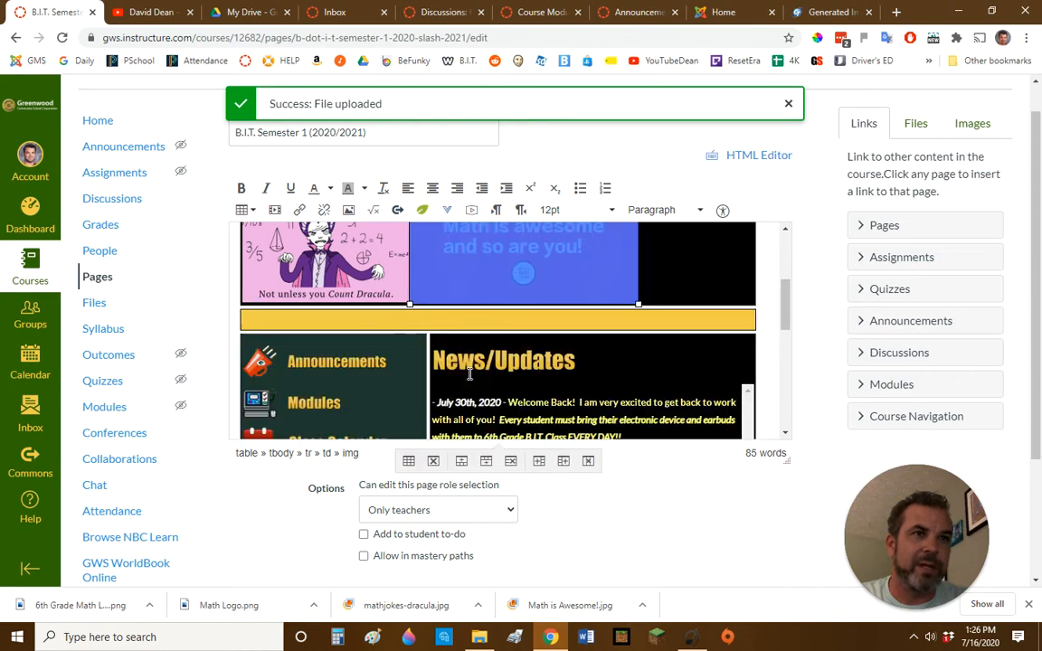
pyautogui.scroll(2, 579, 369)
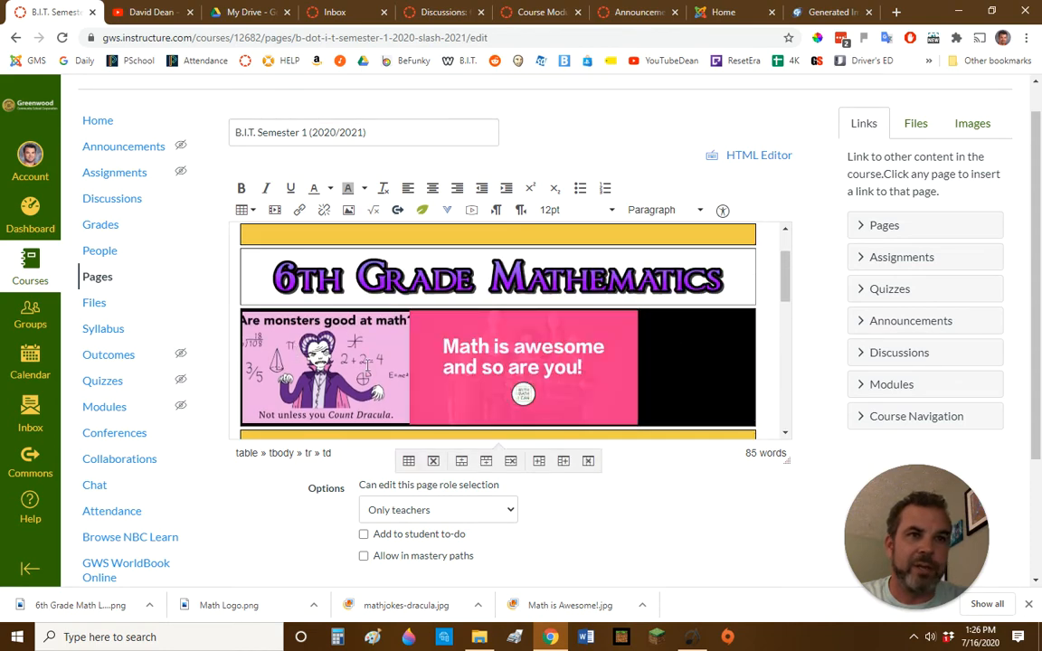
# Center the Dracula image and the Math is Awesome image in the black row.
pyautogui.click(373, 362)
pyautogui.click(433, 189)
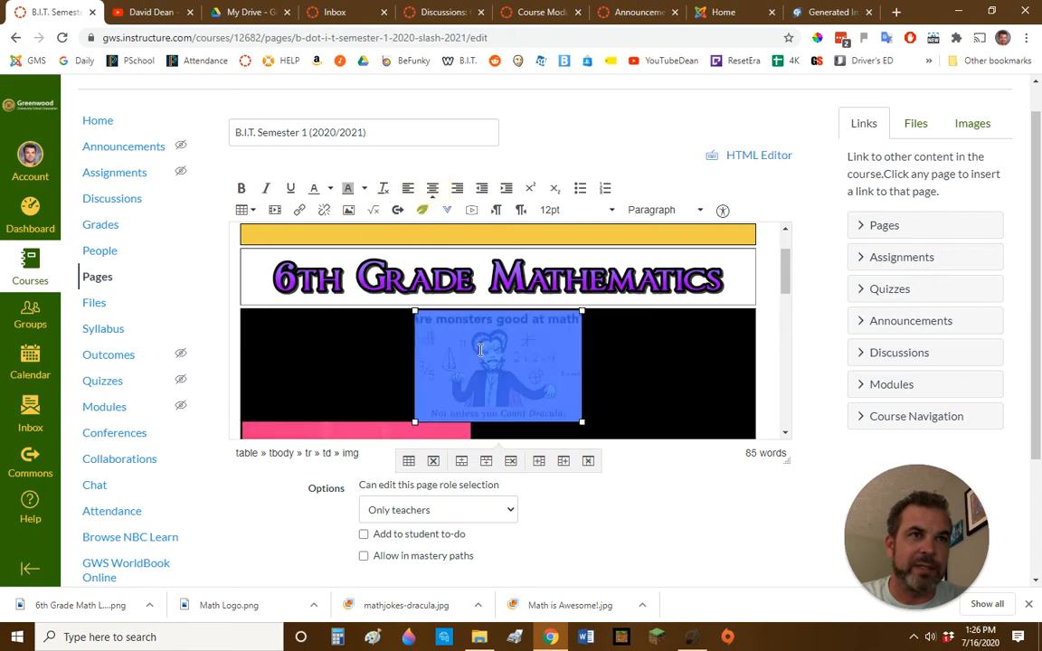
pyautogui.click(373, 431)
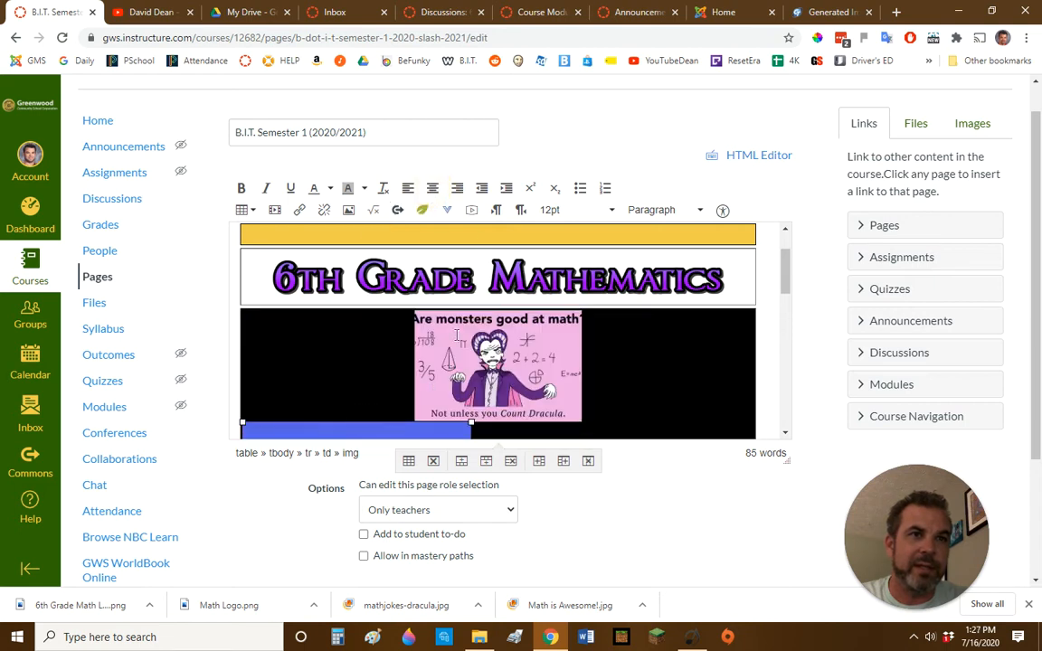
pyautogui.click(432, 188)
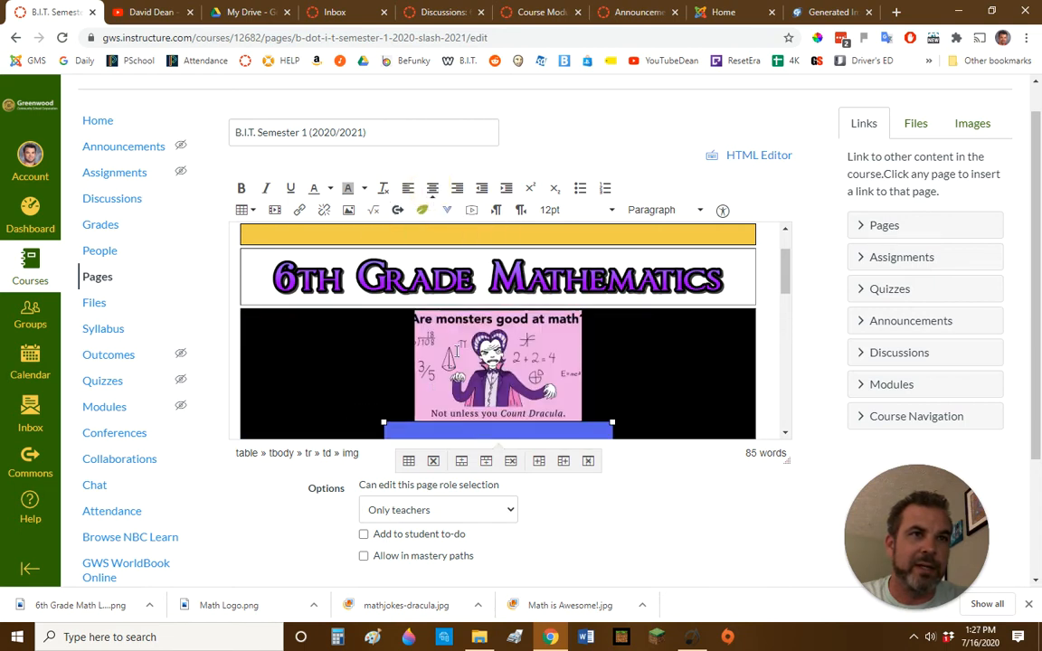
# Shrink the Dracula image to about a quarter and the Math is Awesome image to about a third of the row's width.
pyautogui.click(457, 352)
pyautogui.moveTo(581, 309); pyautogui.dragTo(556, 317)
pyautogui.click(586, 398)
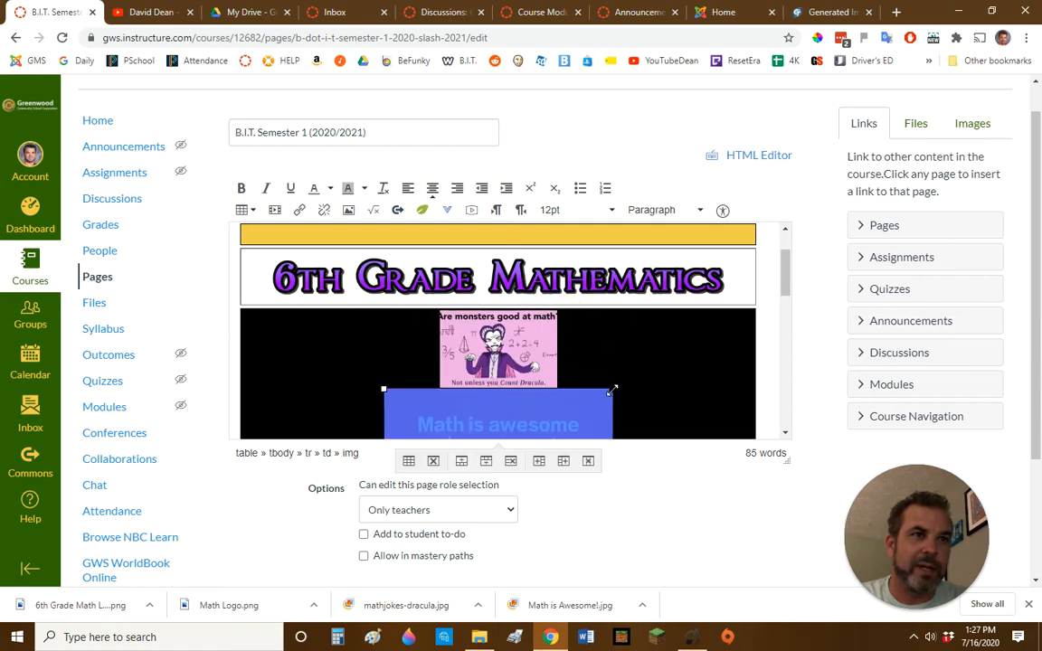
pyautogui.moveTo(612, 390); pyautogui.dragTo(588, 395)
# Align both banner images left and enlarge the Math is Awesome image to about 40% of the row's width.
pyautogui.click(497, 348)
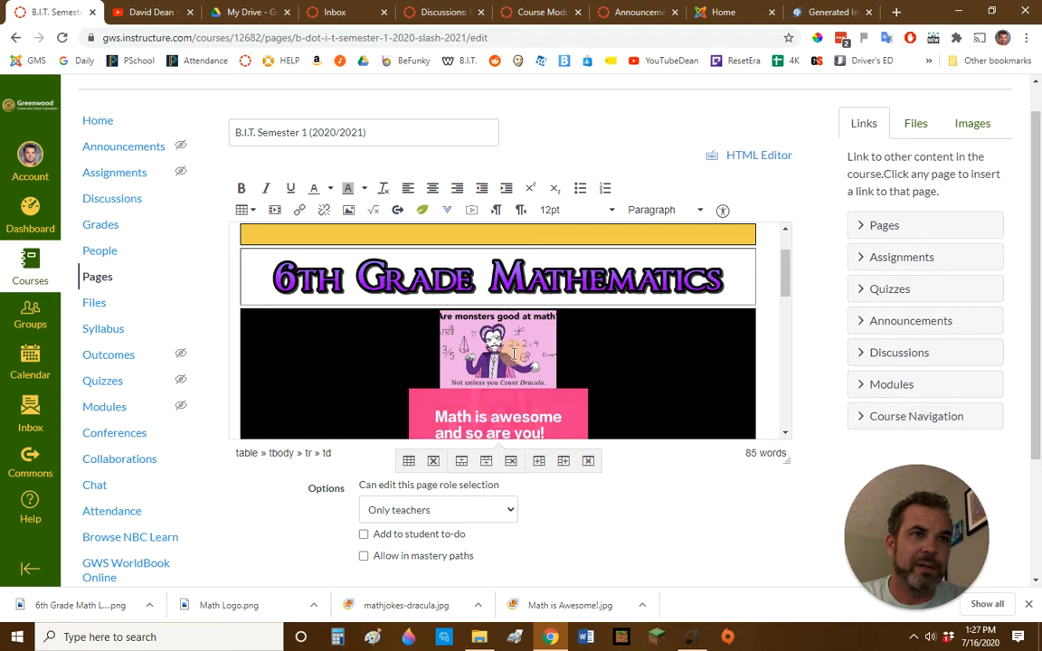
pyautogui.click(408, 188)
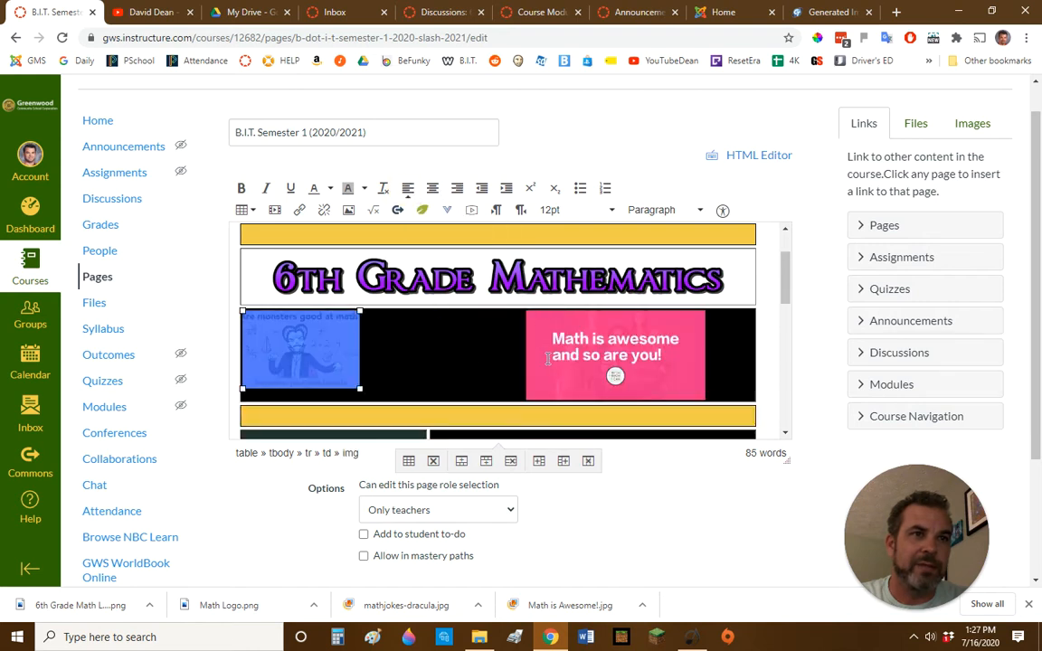
pyautogui.click(471, 359)
pyautogui.click(591, 353)
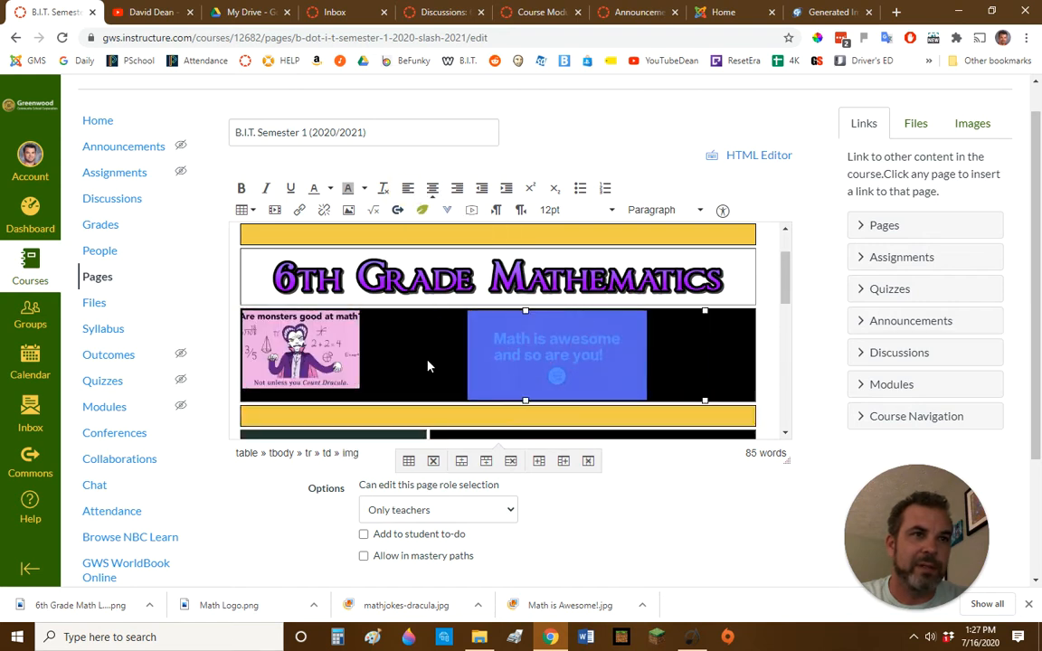
pyautogui.click(407, 189)
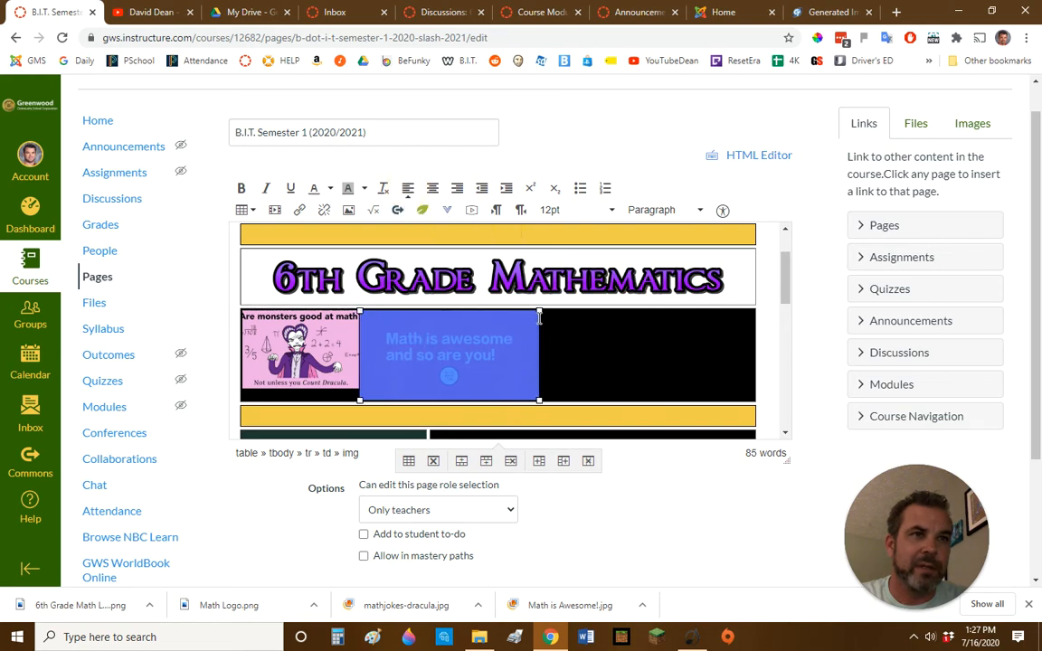
pyautogui.moveTo(538, 311); pyautogui.dragTo(556, 314)
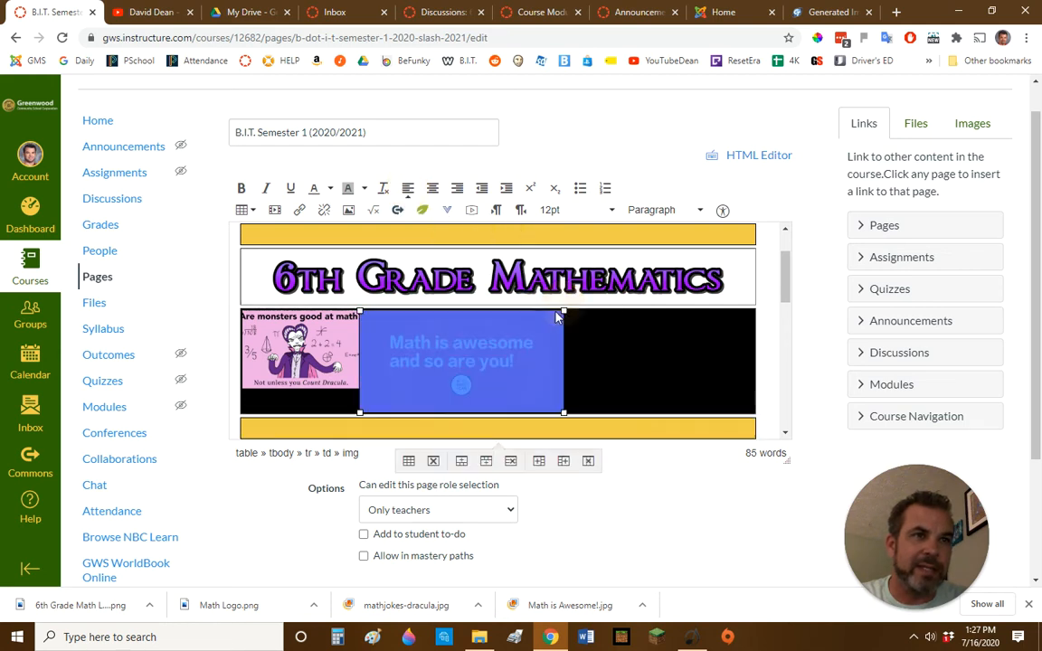
# Try centering the Dracula image in the black row, and return it to left alignment.
pyautogui.click(343, 346)
pyautogui.click(461, 352)
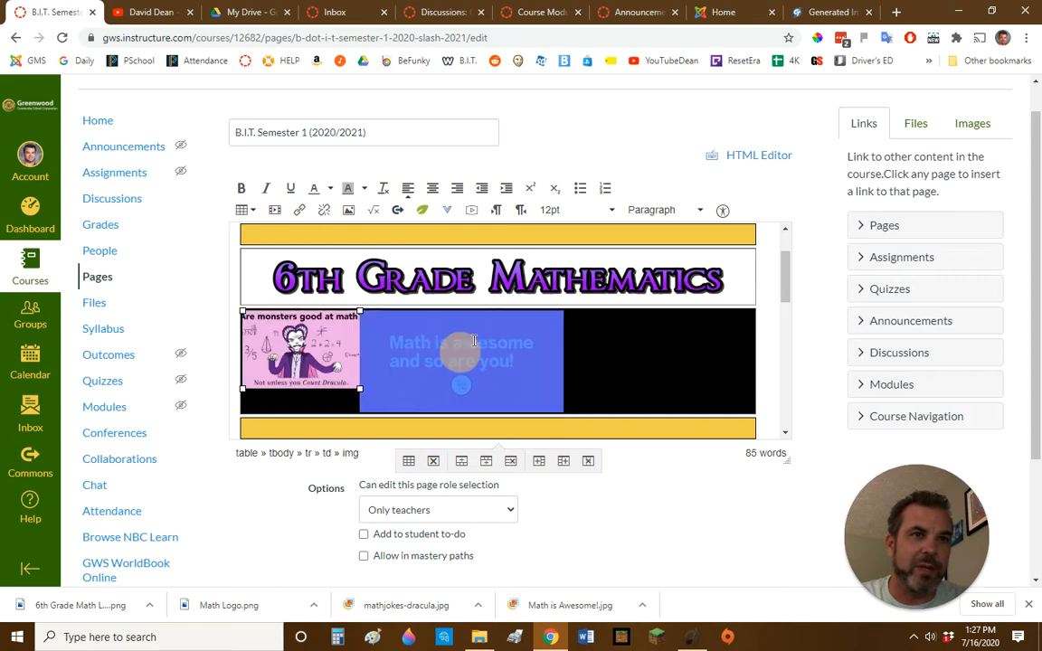
pyautogui.click(435, 195)
pyautogui.click(436, 194)
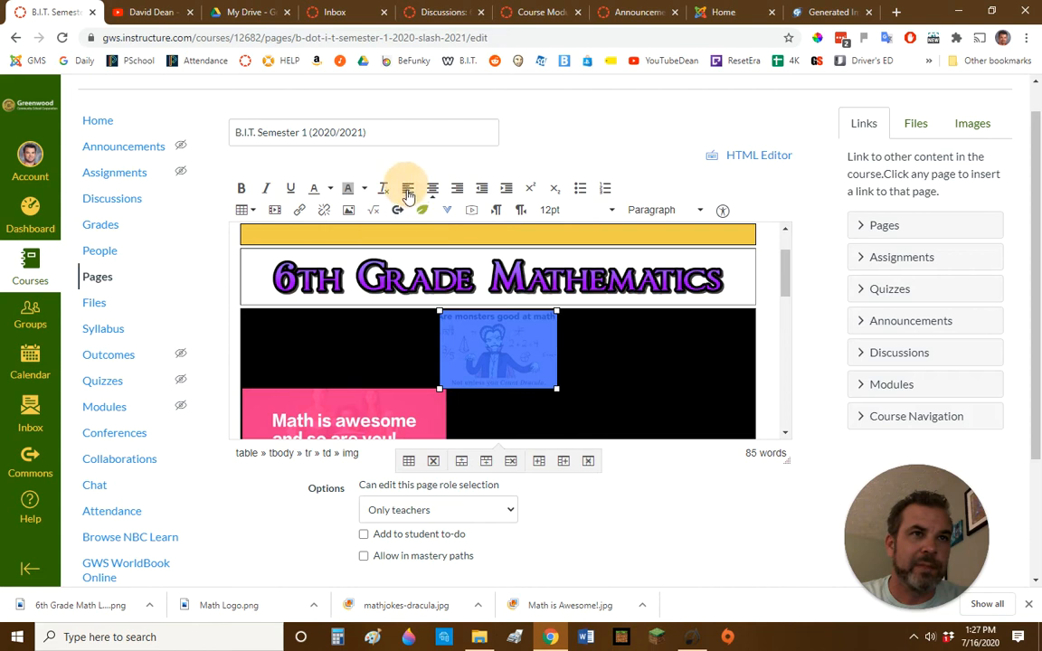
pyautogui.click(408, 188)
pyautogui.click(664, 360)
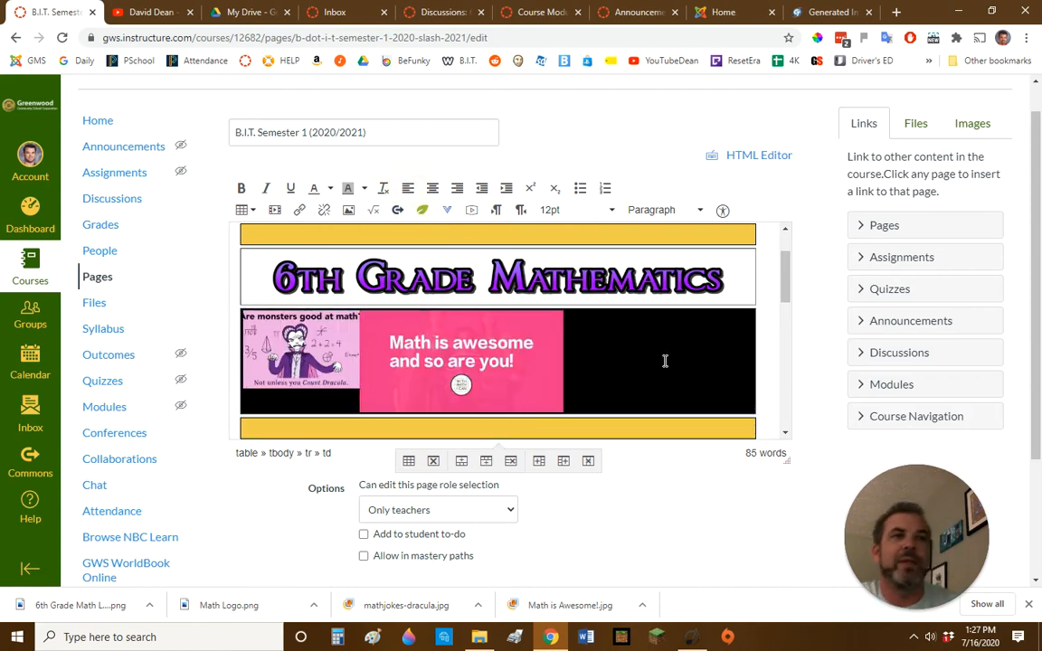
pyautogui.click(500, 360)
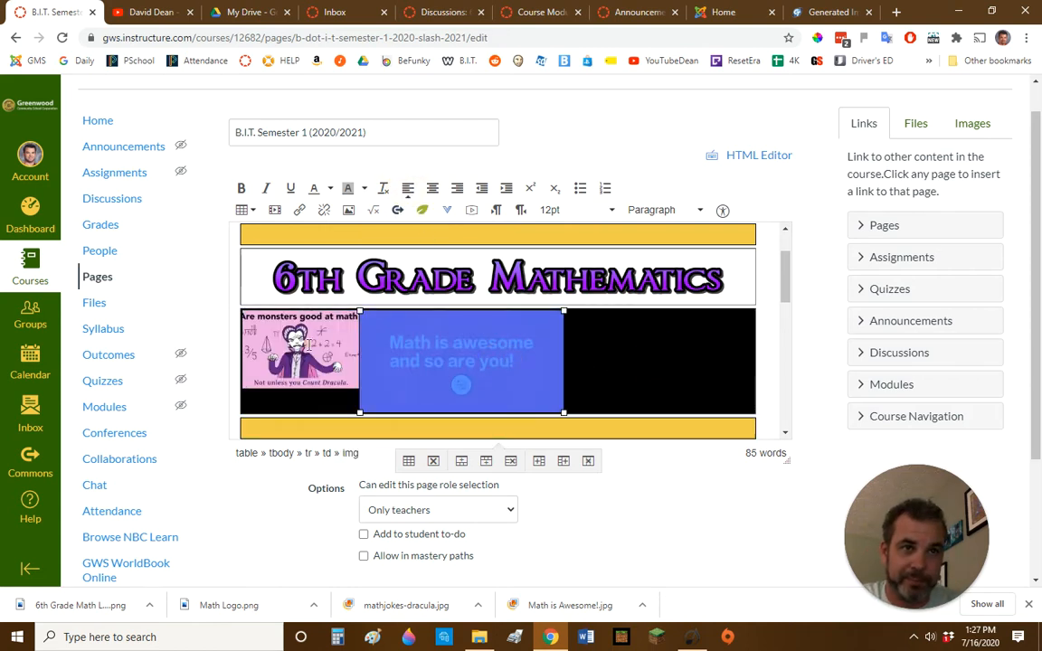
pyautogui.click(310, 344)
pyautogui.click(460, 354)
pyautogui.click(591, 356)
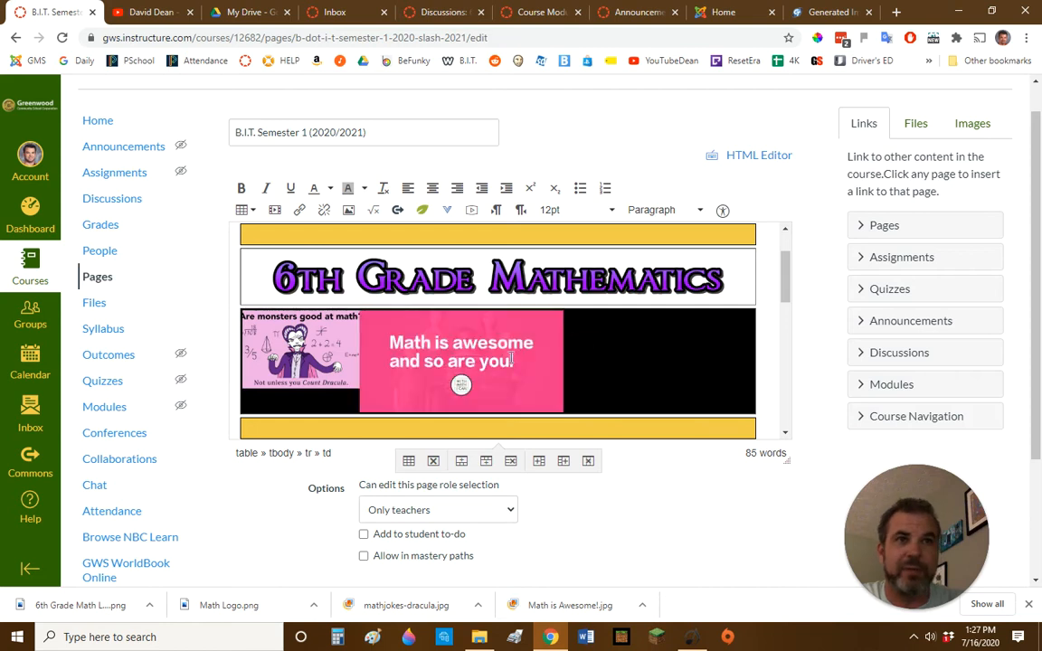
# Enlarge the Dracula image to match the height of the Math is Awesome image beside it.
pyautogui.click(341, 356)
pyautogui.moveTo(359, 387); pyautogui.dragTo(395, 421)
pyautogui.click(674, 359)
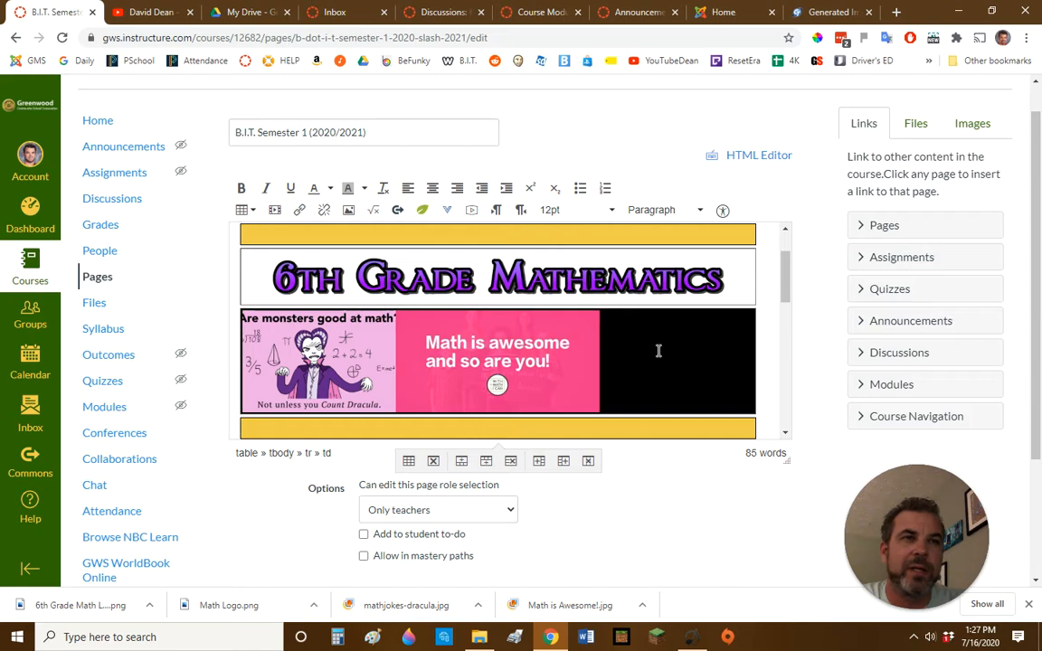
# Delete all News/Updates text following "July 30th, 2020 - Welcome Back!".
pyautogui.scroll(-1, 658, 351)
pyautogui.scroll(-1, 658, 351)
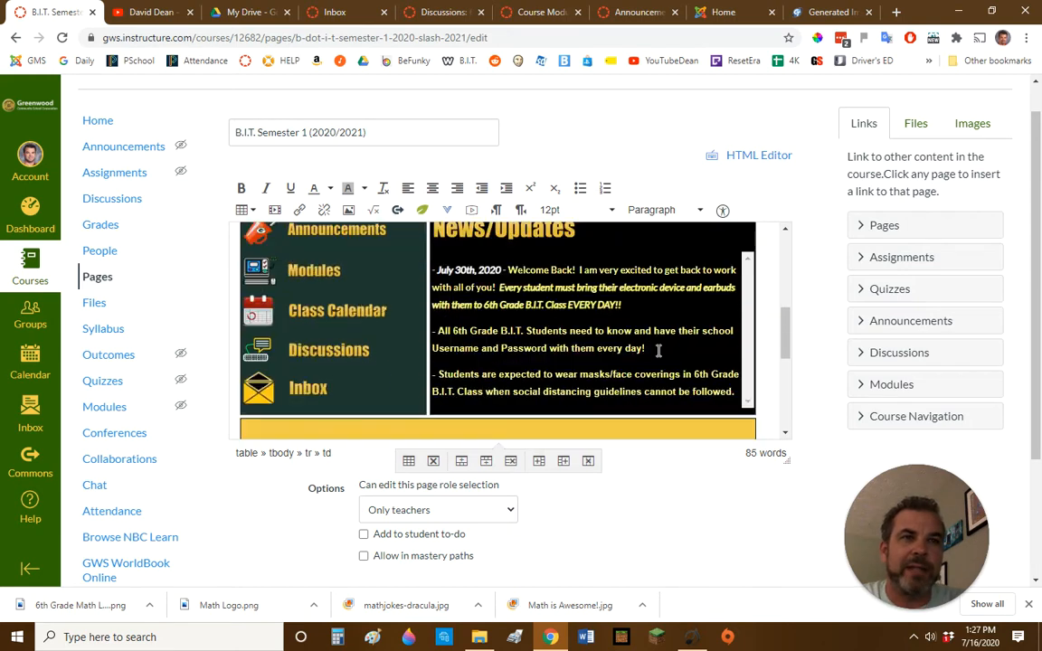
pyautogui.click(570, 320)
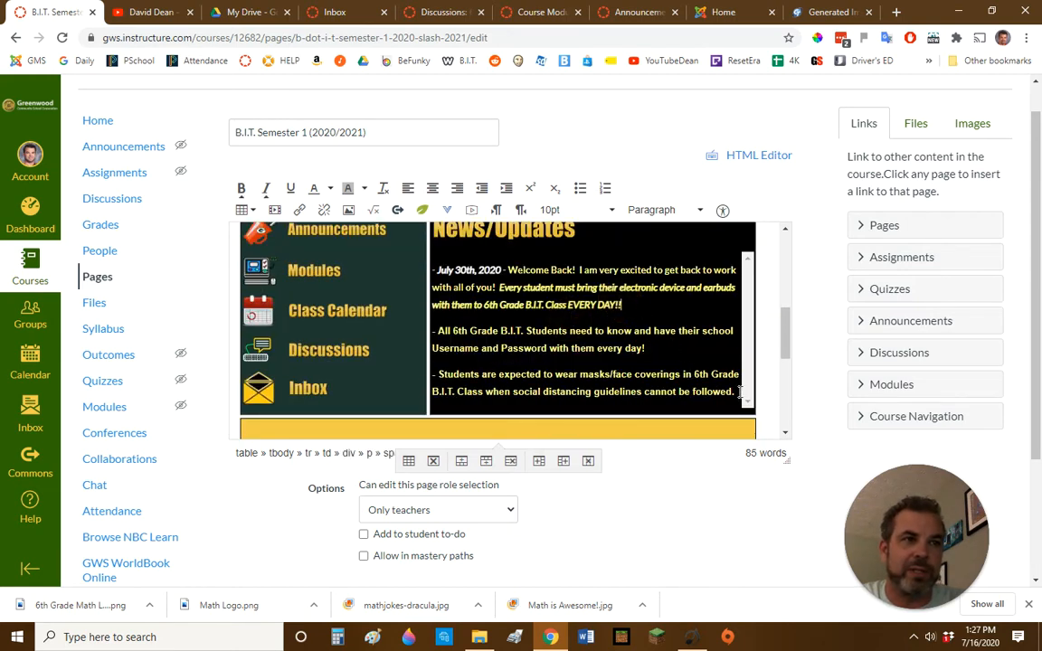
pyautogui.moveTo(739, 391); pyautogui.dragTo(577, 271)
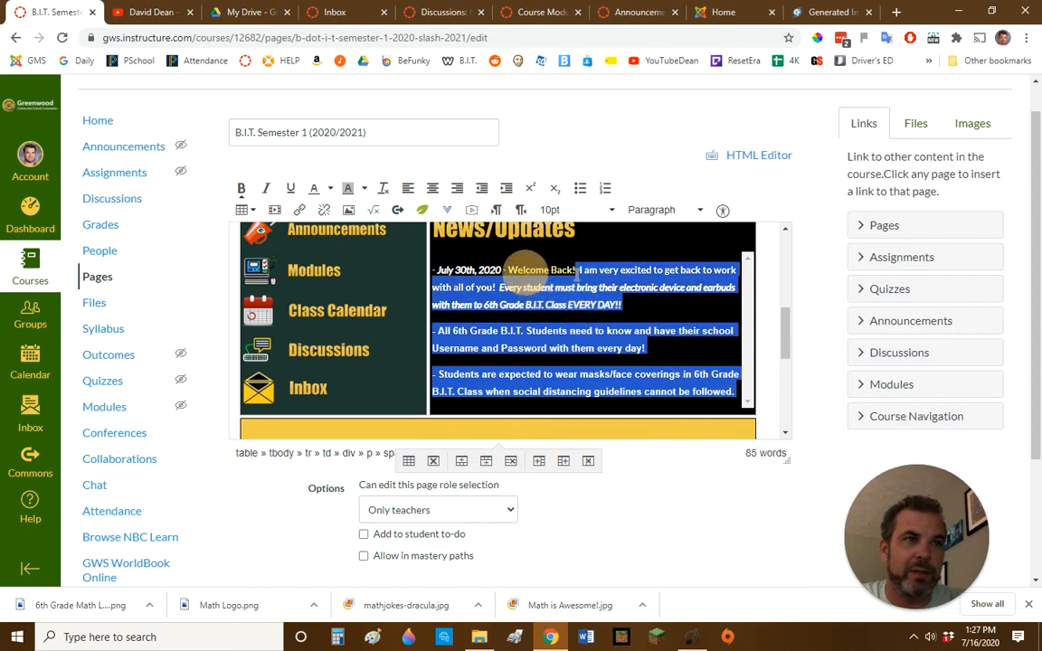
pyautogui.press('Delete')
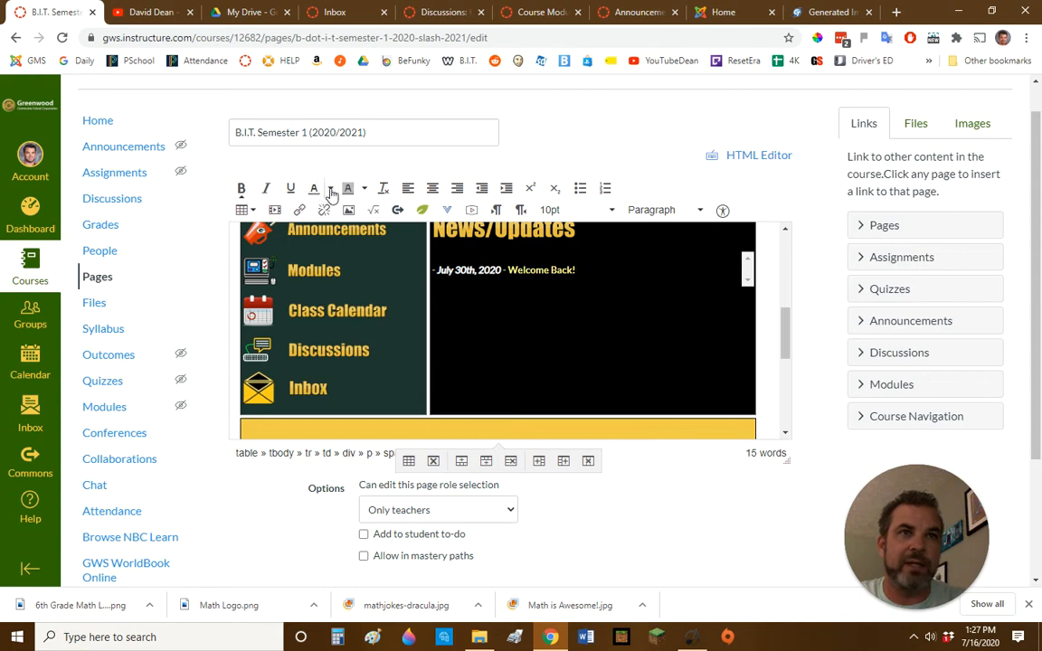
# Add "We are so happy to have you back! For my class, students need to have ....." in magenta after "Welcome Back!".
pyautogui.click(330, 190)
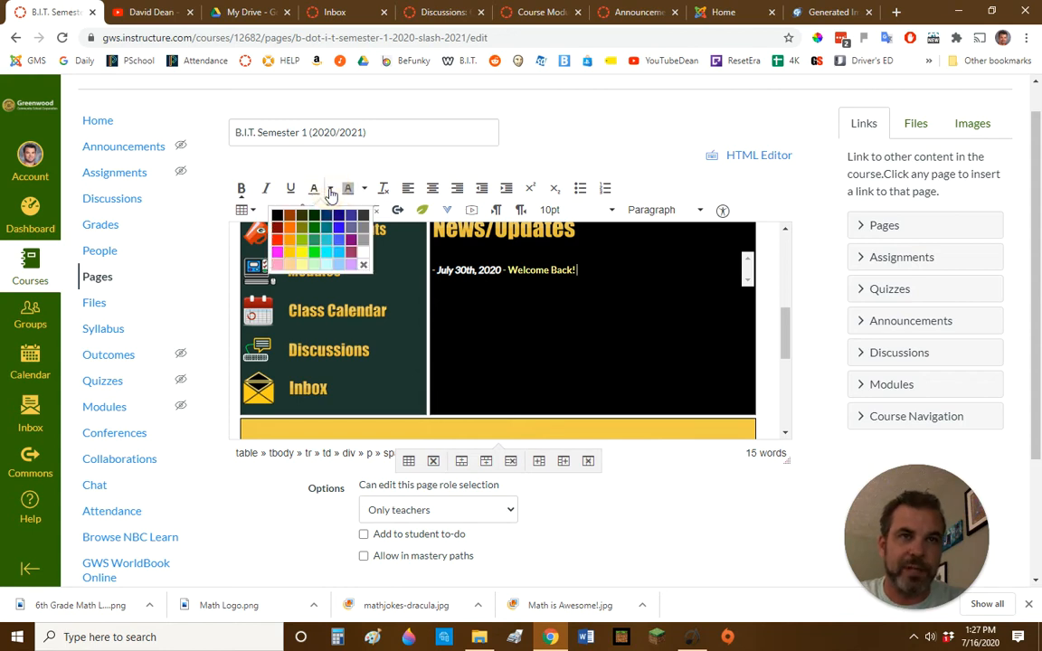
pyautogui.click(279, 253)
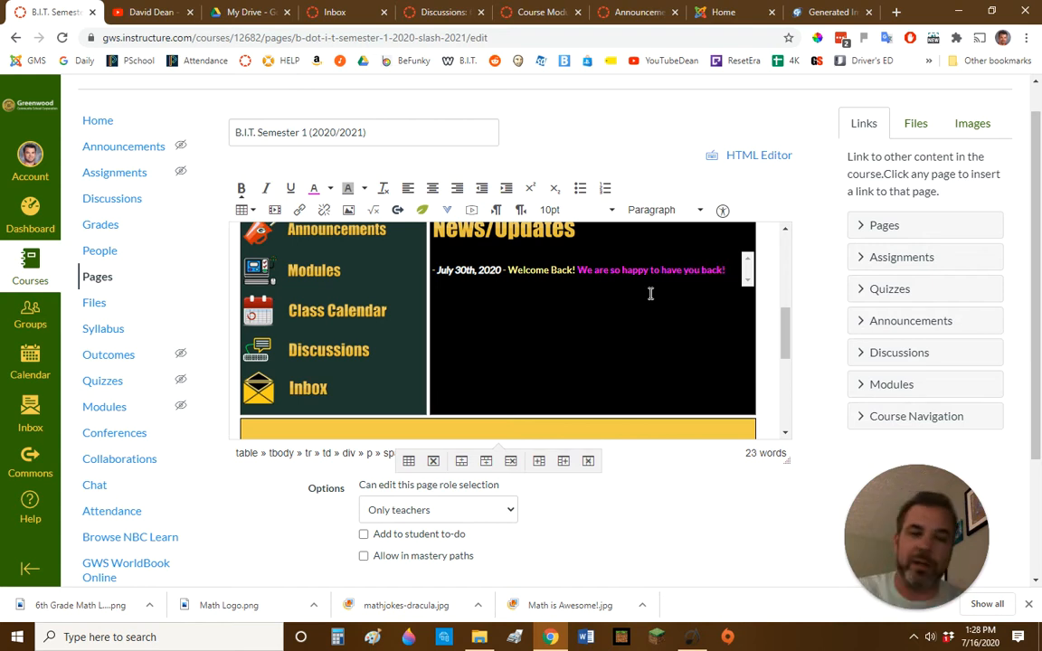
pyautogui.write('or my class, students need to have ....')
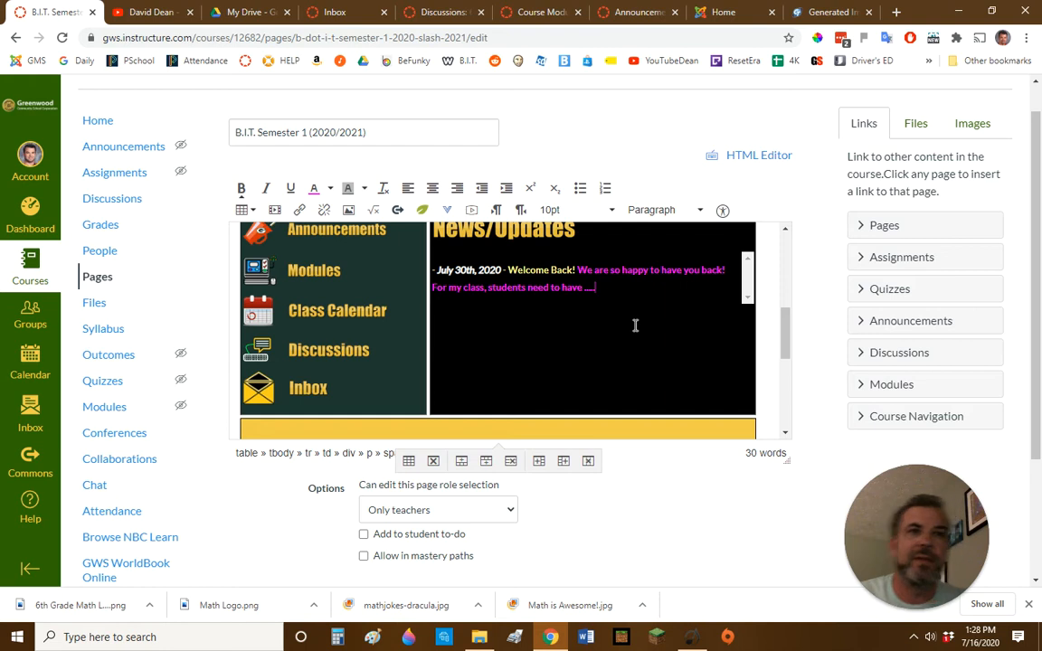
pyautogui.scroll(1, 406, 289)
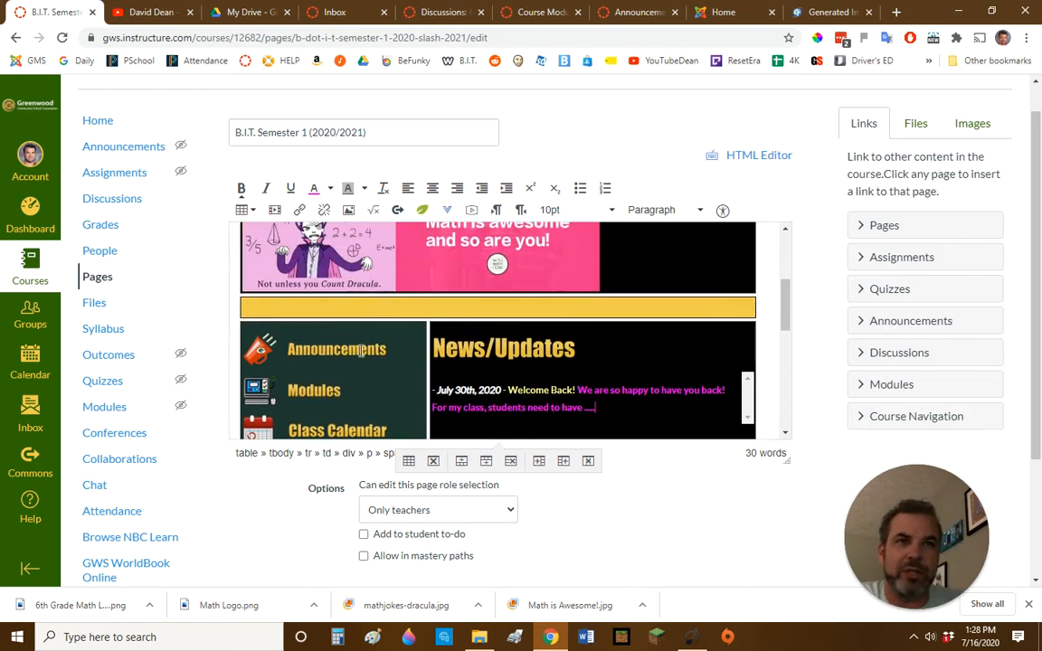
pyautogui.scroll(-1, 342, 262)
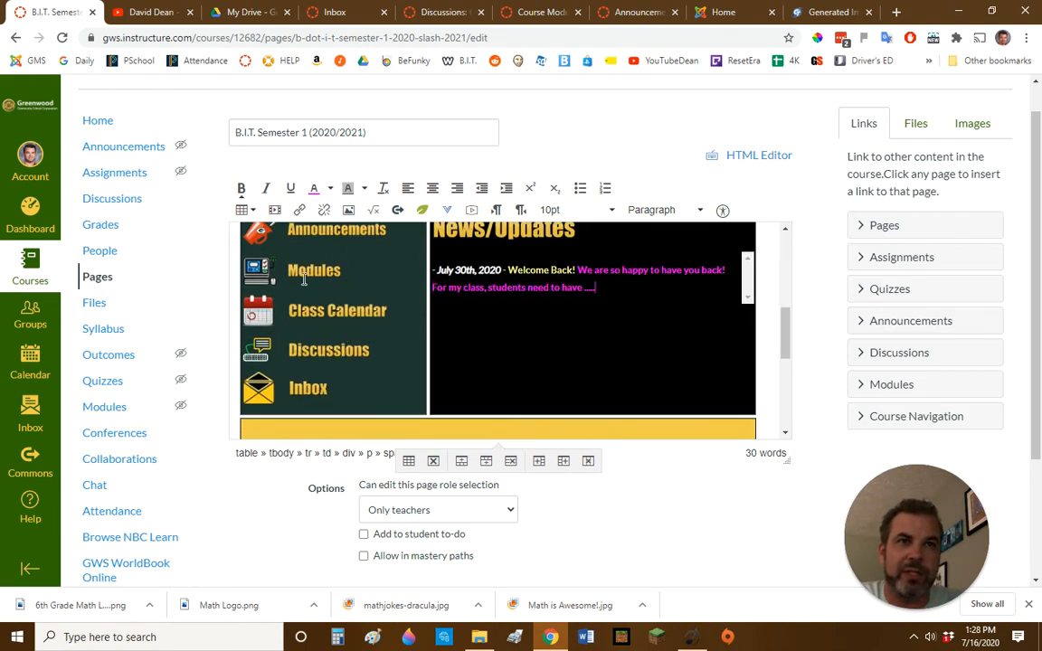
pyautogui.click(524, 351)
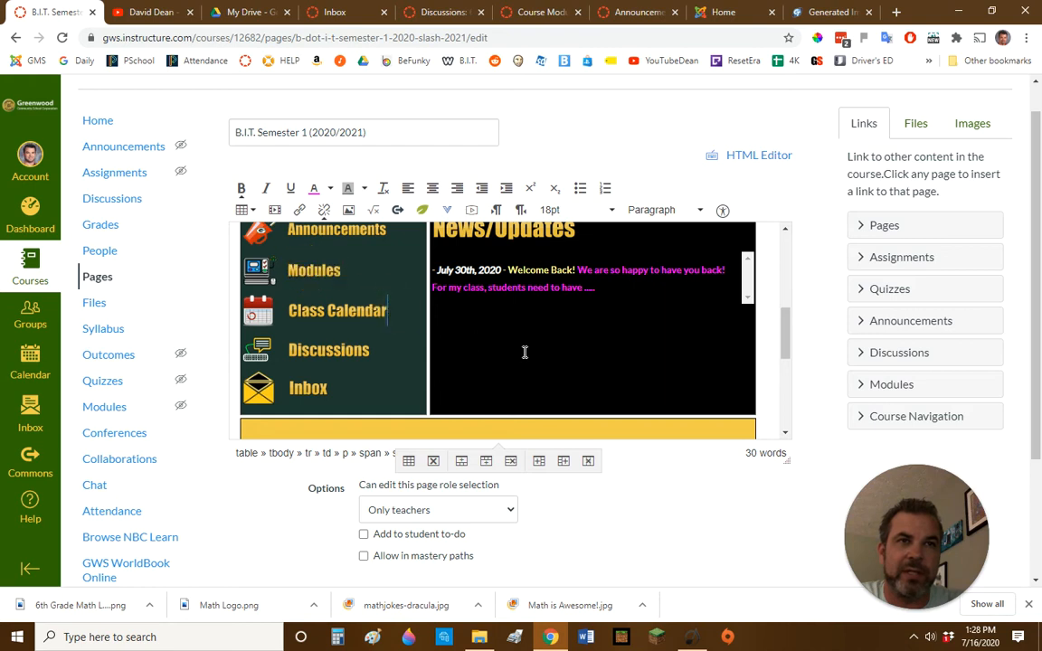
# Delete the typing.com, Learning.com, YouTube and G News logos from the Resources row, keeping only the Google Drive logo.
pyautogui.scroll(-1, 524, 352)
pyautogui.scroll(-1, 523, 352)
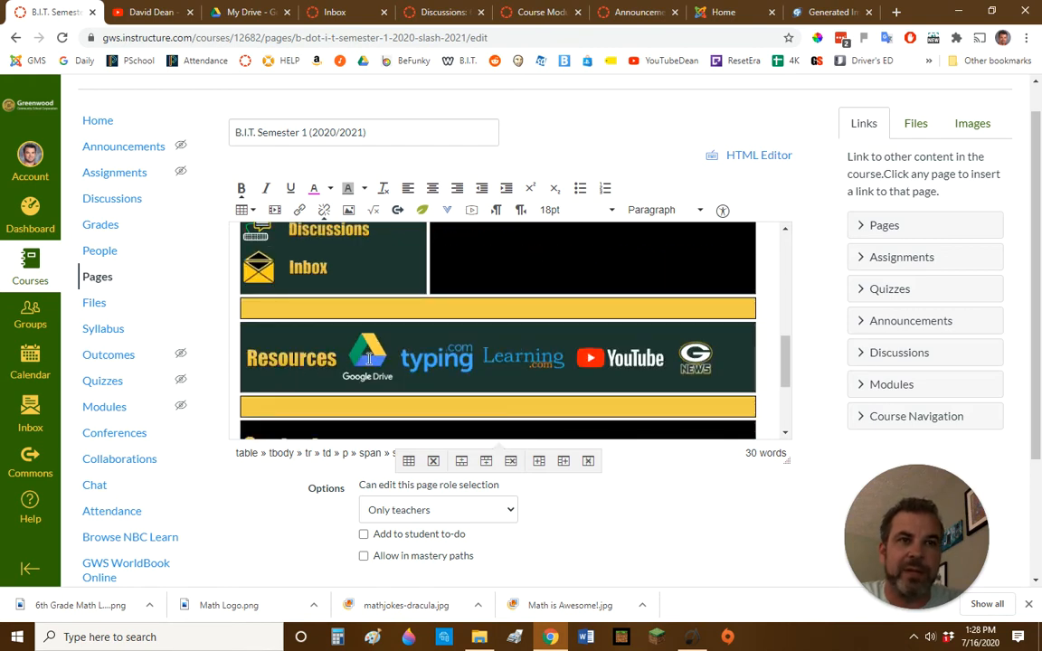
pyautogui.click(465, 362)
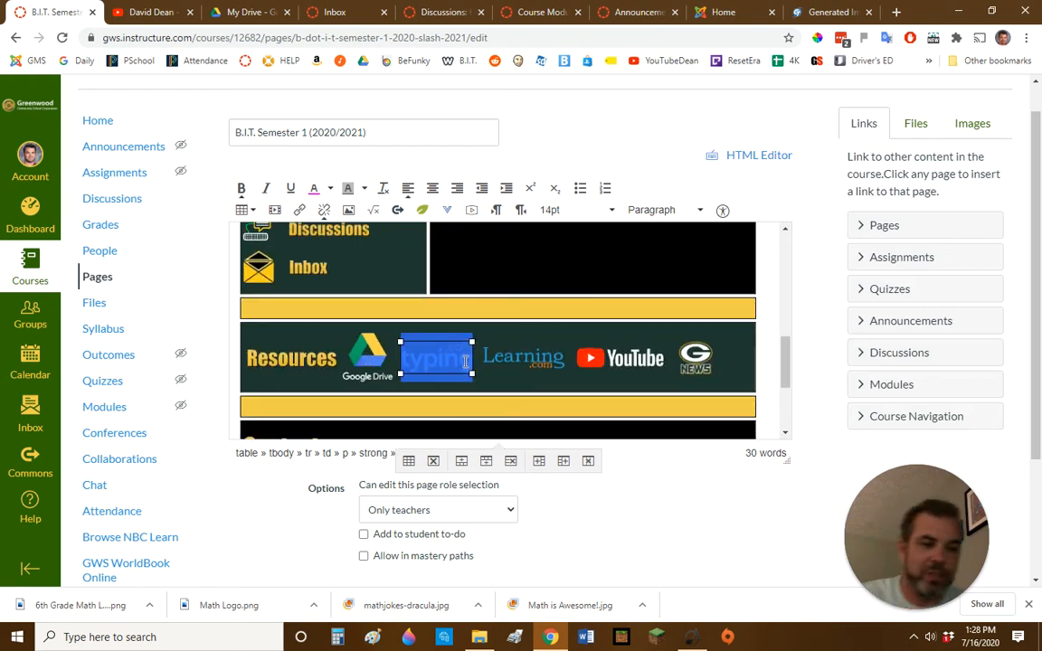
pyautogui.press('Delete')
pyautogui.press('Delete')
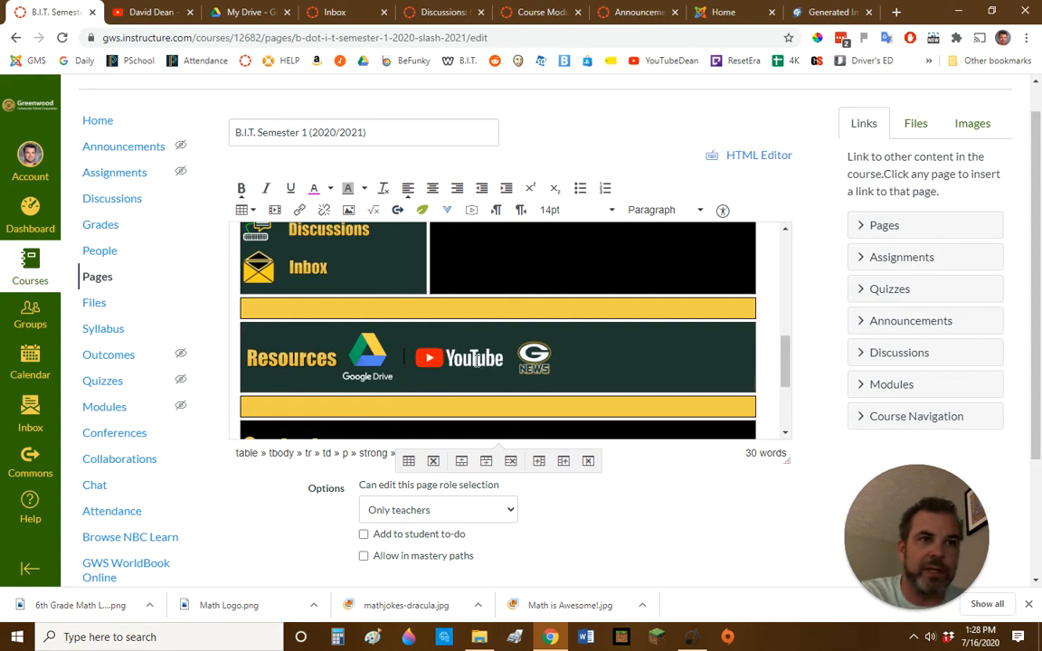
pyautogui.click(534, 355)
pyautogui.press('Delete')
pyautogui.click(476, 360)
pyautogui.press('Delete')
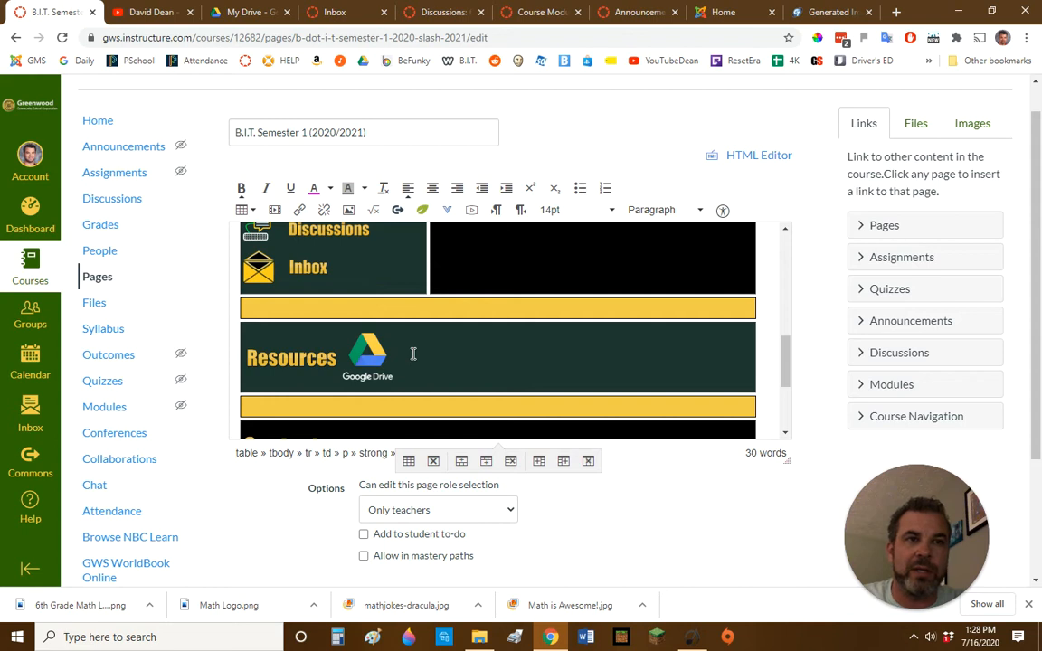
# Search Google Images for "ixl logo" in a new browser tab.
pyautogui.click(896, 12)
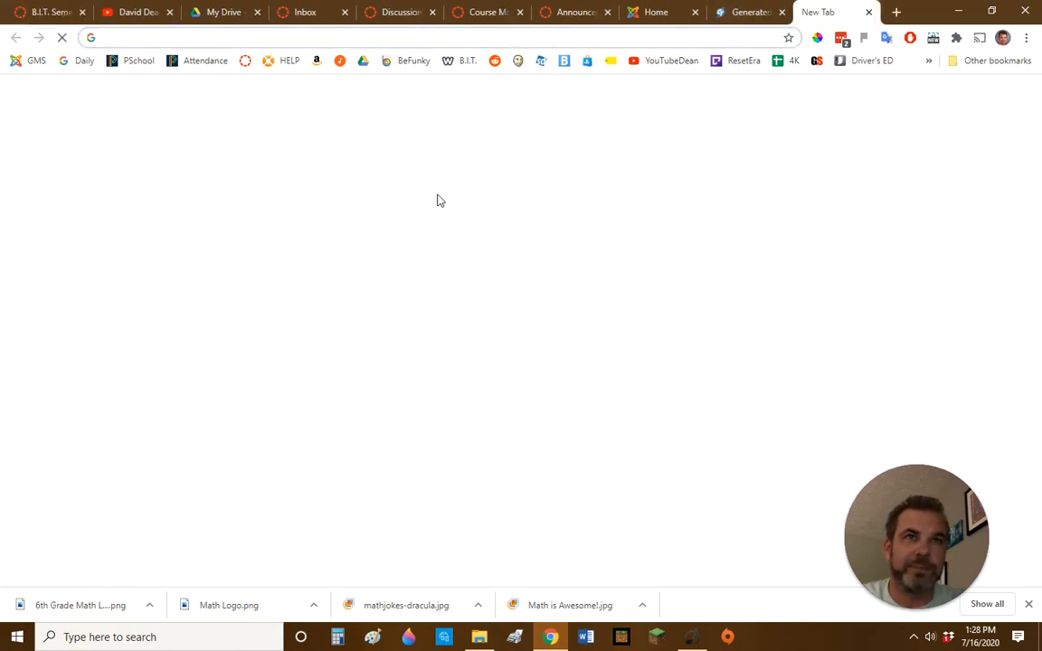
pyautogui.click(378, 297)
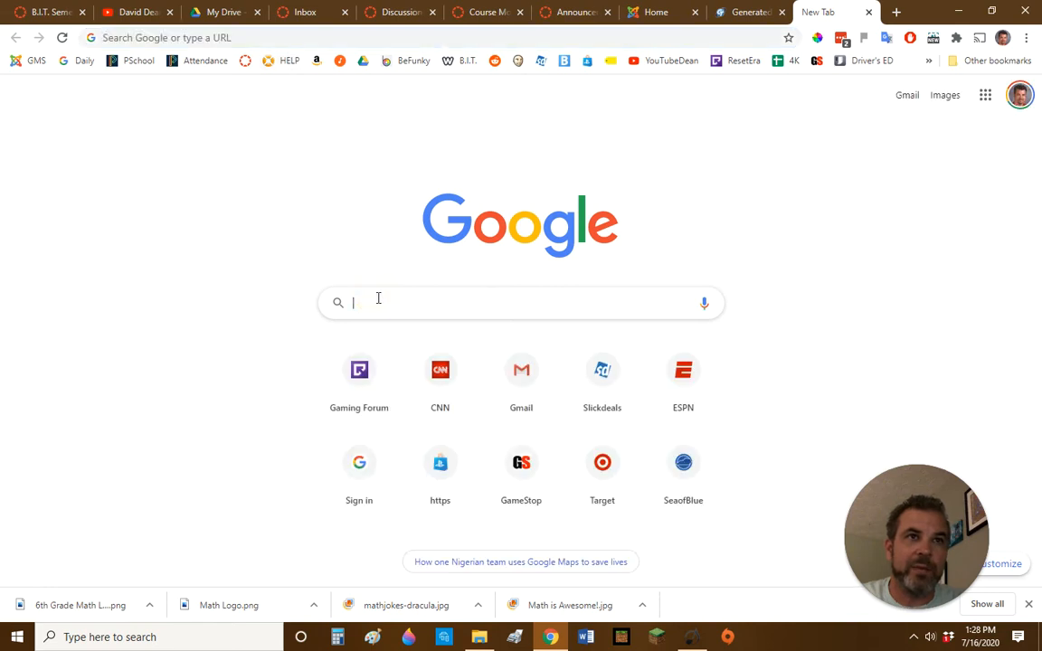
pyautogui.write('ixl logo')
pyautogui.press('Return')
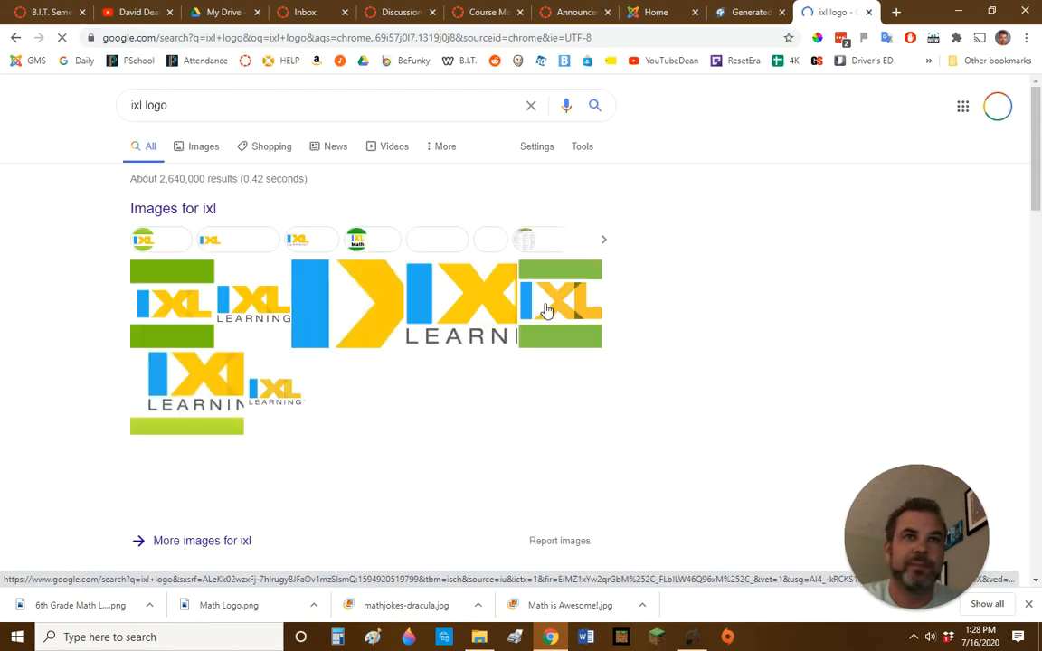
pyautogui.click(202, 150)
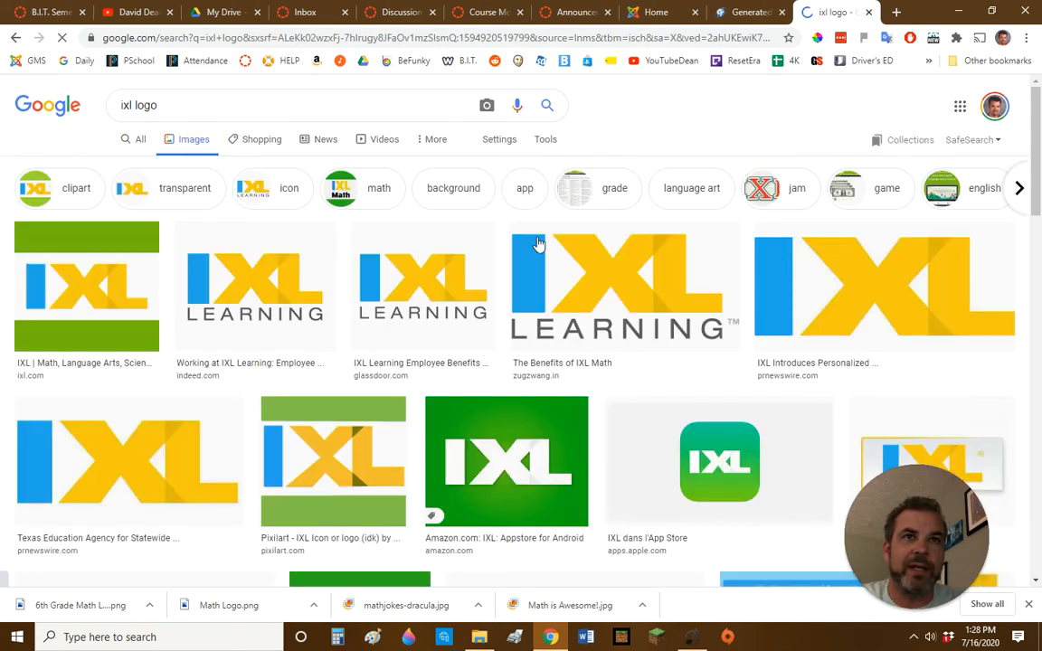
# Compare the first IXL logo results and save the green-banded ixl.com image to the Canvas folder as "ixl".
pyautogui.click(279, 300)
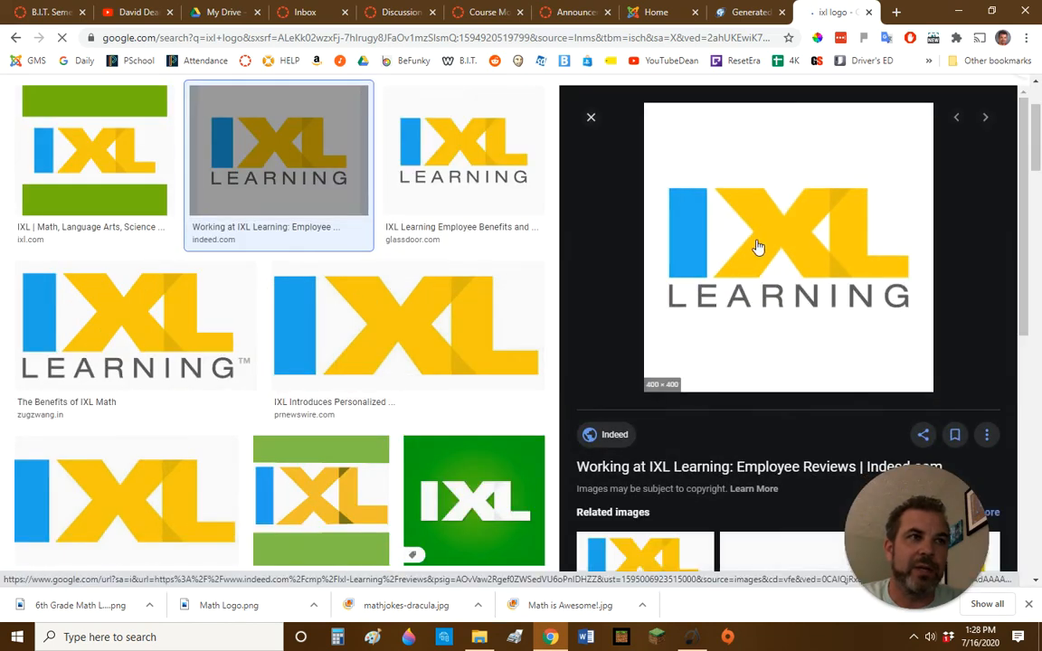
pyautogui.click(436, 177)
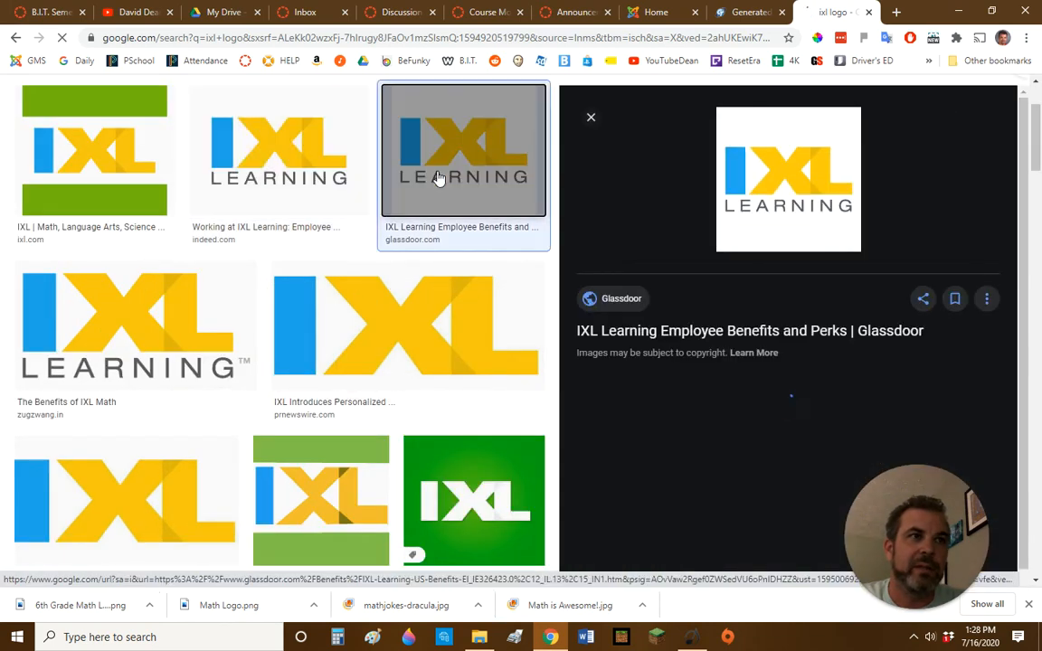
pyautogui.click(138, 171)
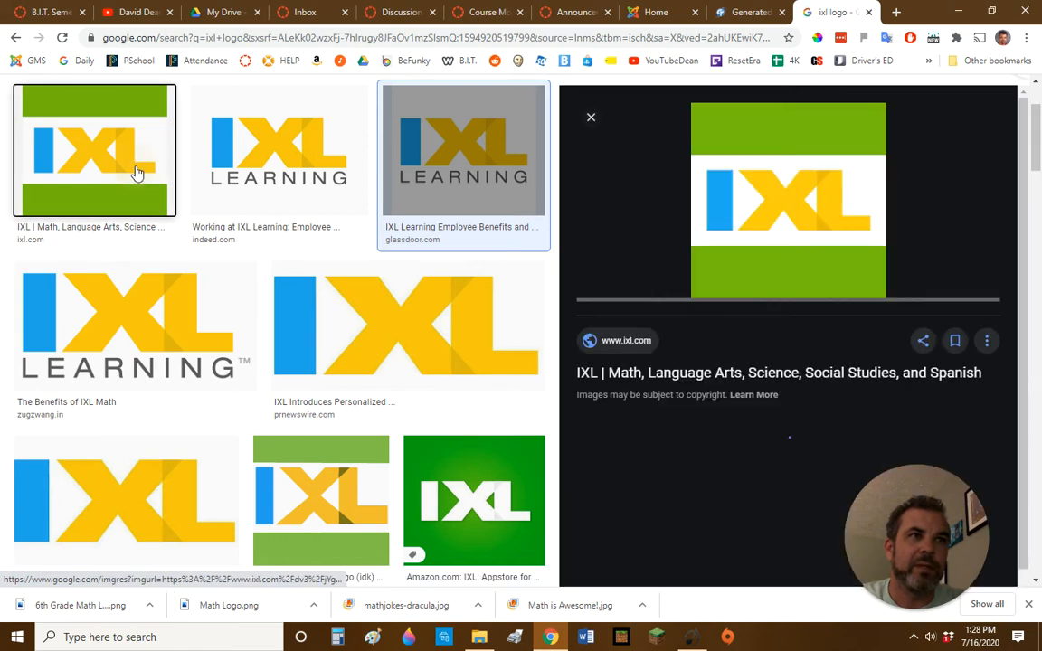
pyautogui.rightClick(733, 196)
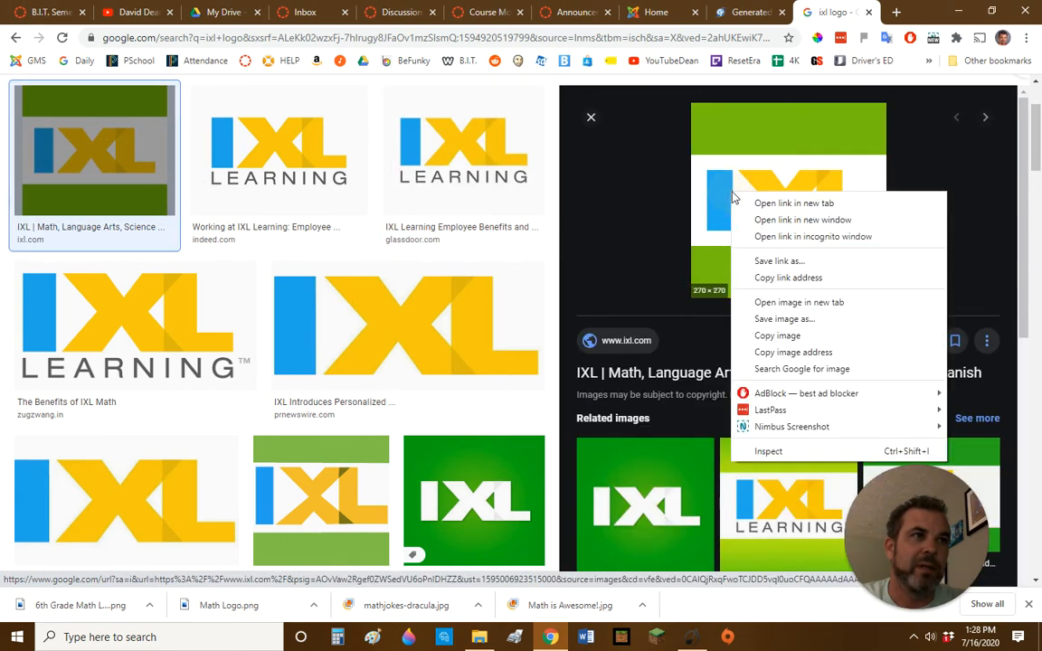
pyautogui.click(796, 320)
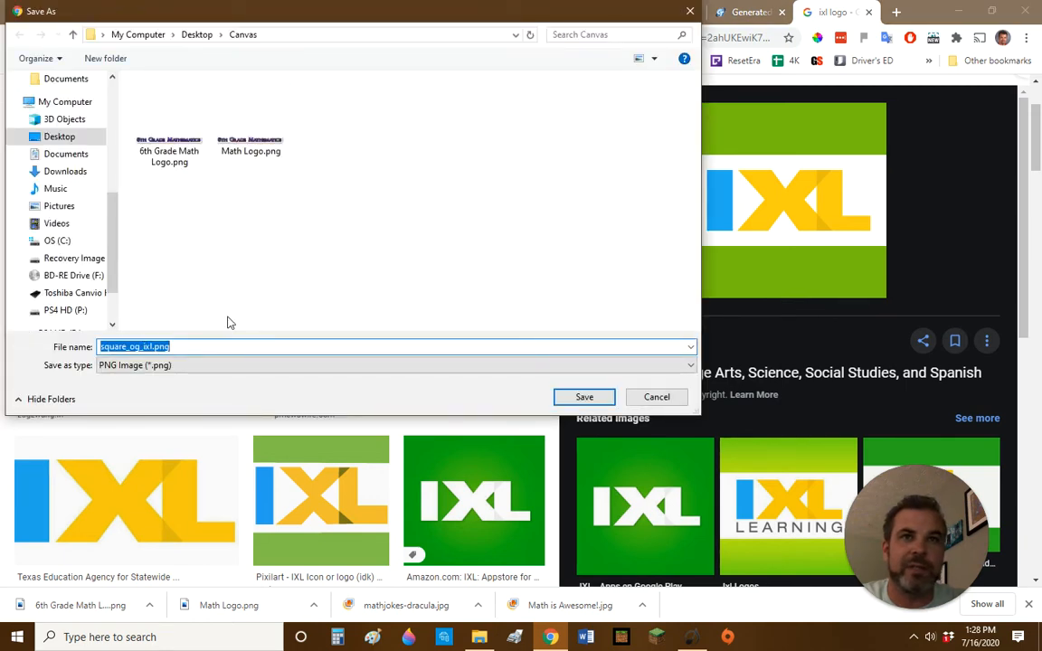
pyautogui.write('ix')
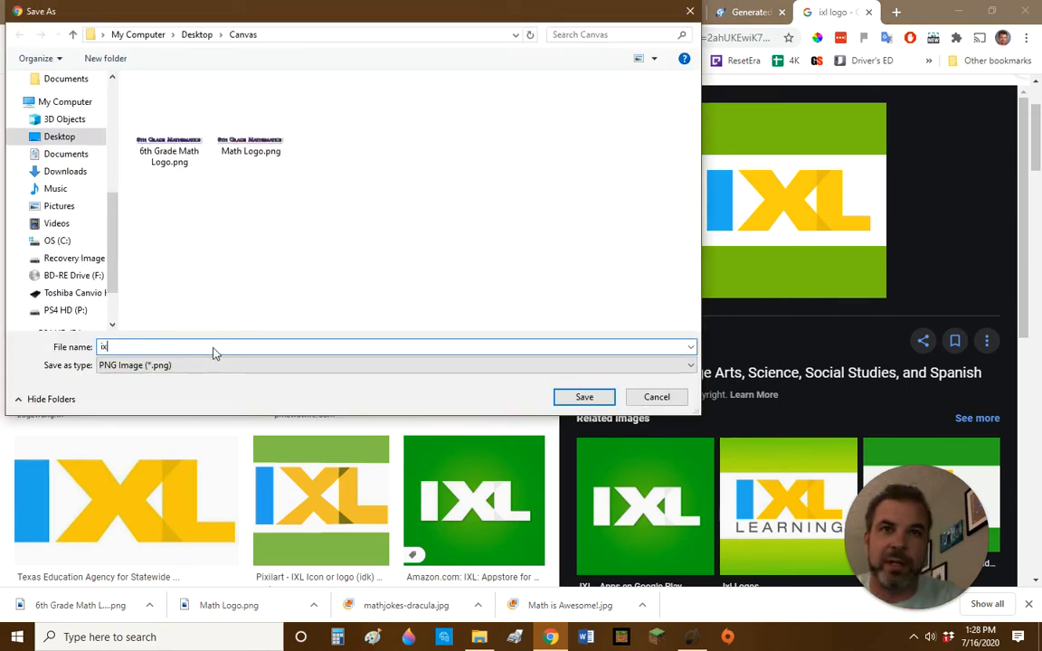
pyautogui.write('l')
pyautogui.press('Return')
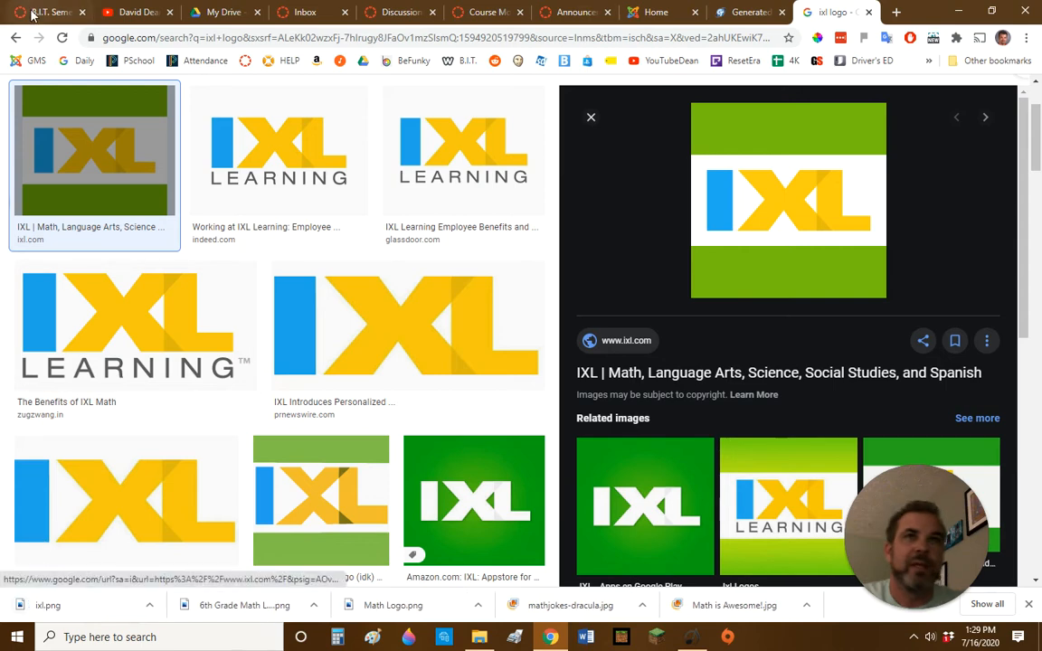
# Back in the Canvas page editor, upload ixl.png to the Images folder of My files and insert it after the Google Drive logo.
pyautogui.click(35, 12)
pyautogui.click(416, 356)
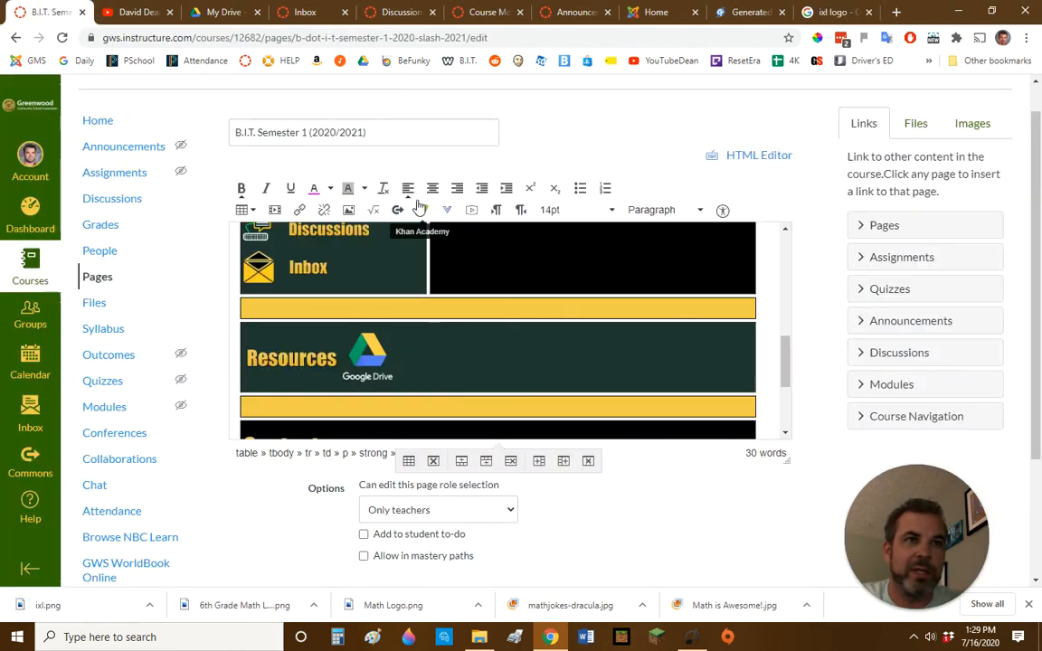
pyautogui.click(347, 210)
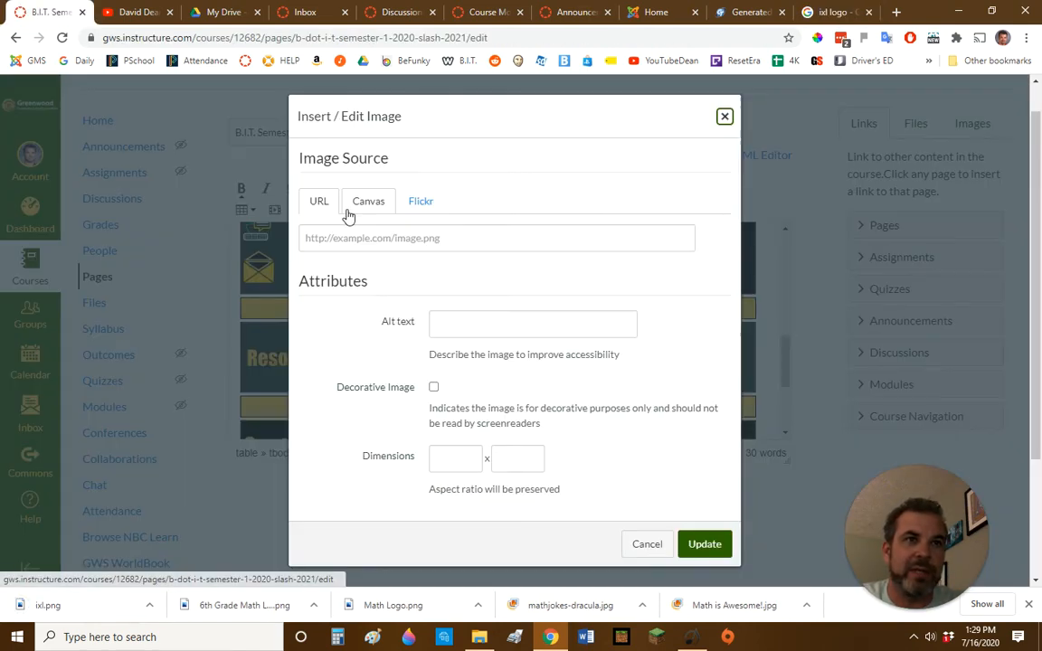
pyautogui.click(370, 206)
pyautogui.click(370, 299)
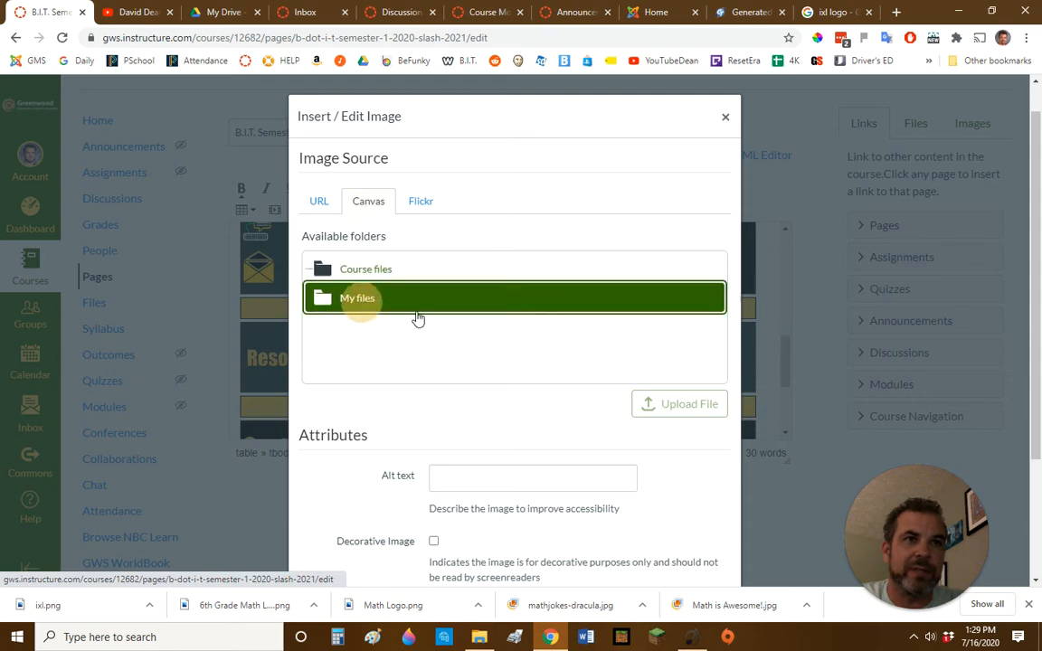
pyautogui.click(369, 355)
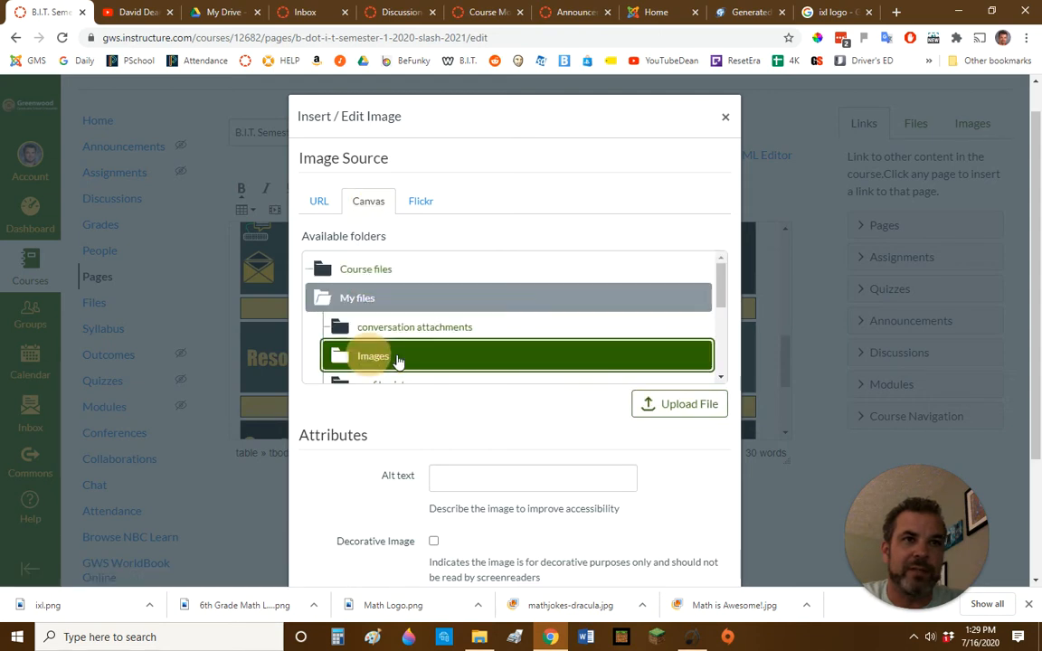
pyautogui.click(692, 408)
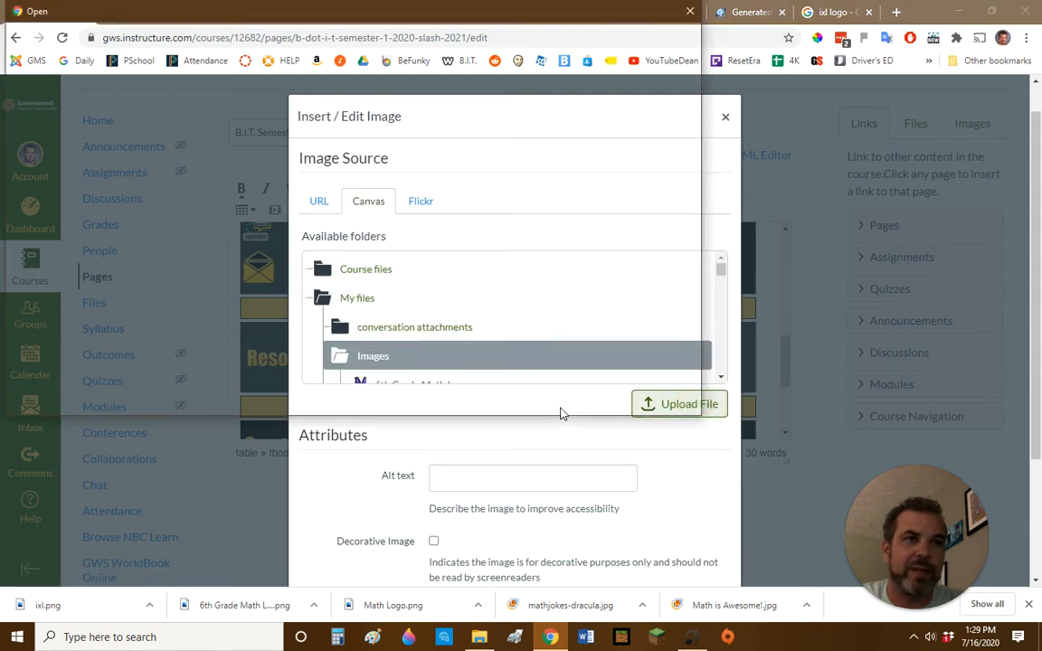
pyautogui.doubleClick(250, 110)
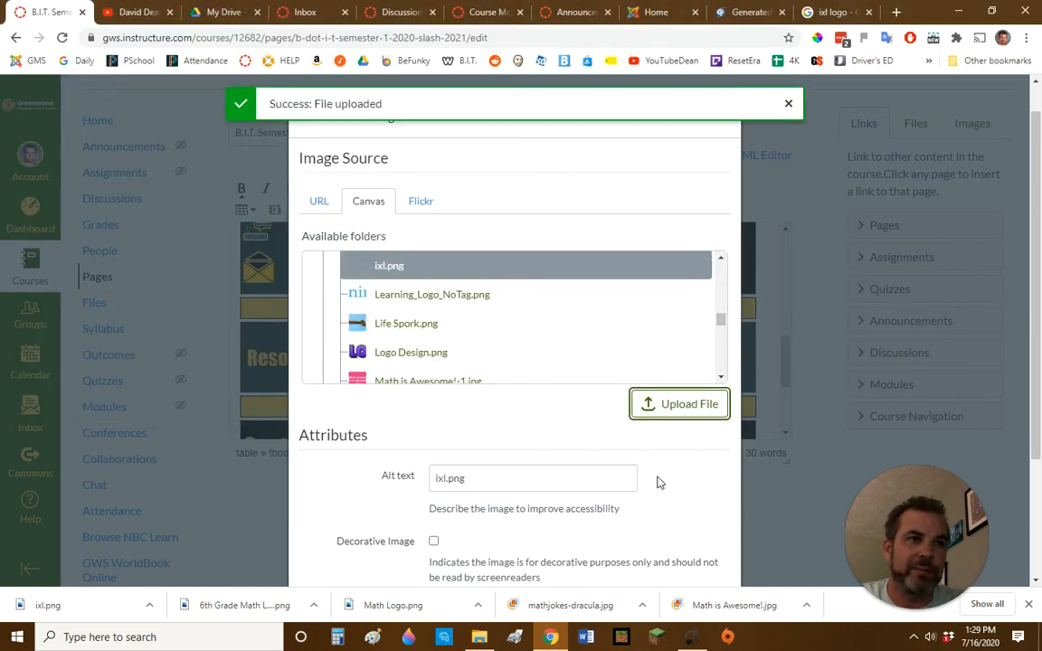
pyautogui.scroll(-3, 660, 481)
pyautogui.click(704, 530)
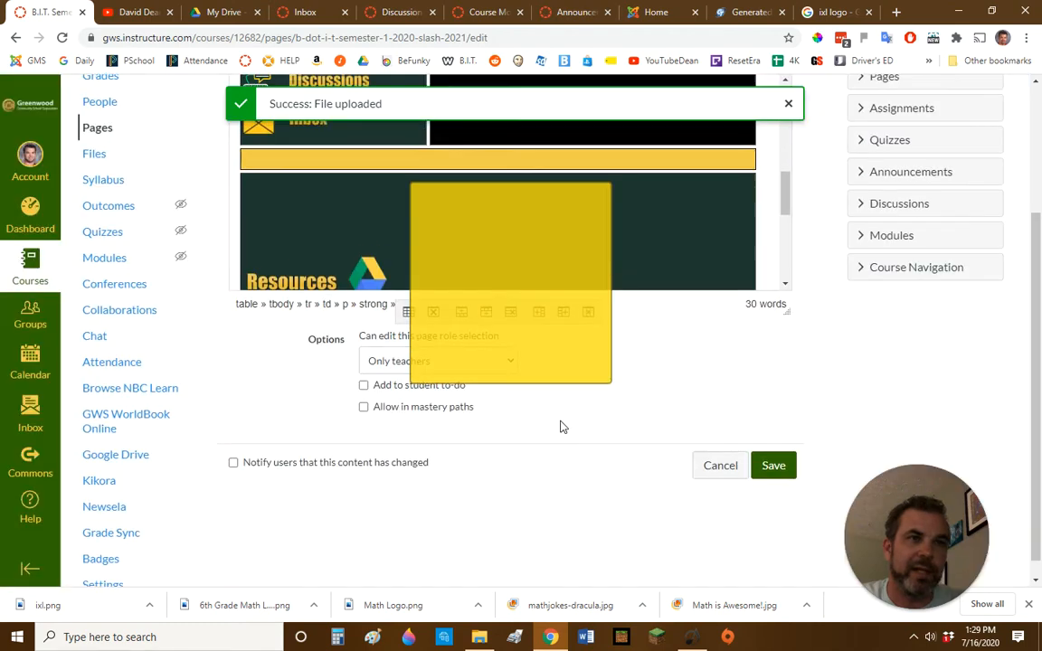
# Shrink the IXL image in the Resources row to roughly the height of the Google Drive logo.
pyautogui.click(551, 389)
pyautogui.click(712, 390)
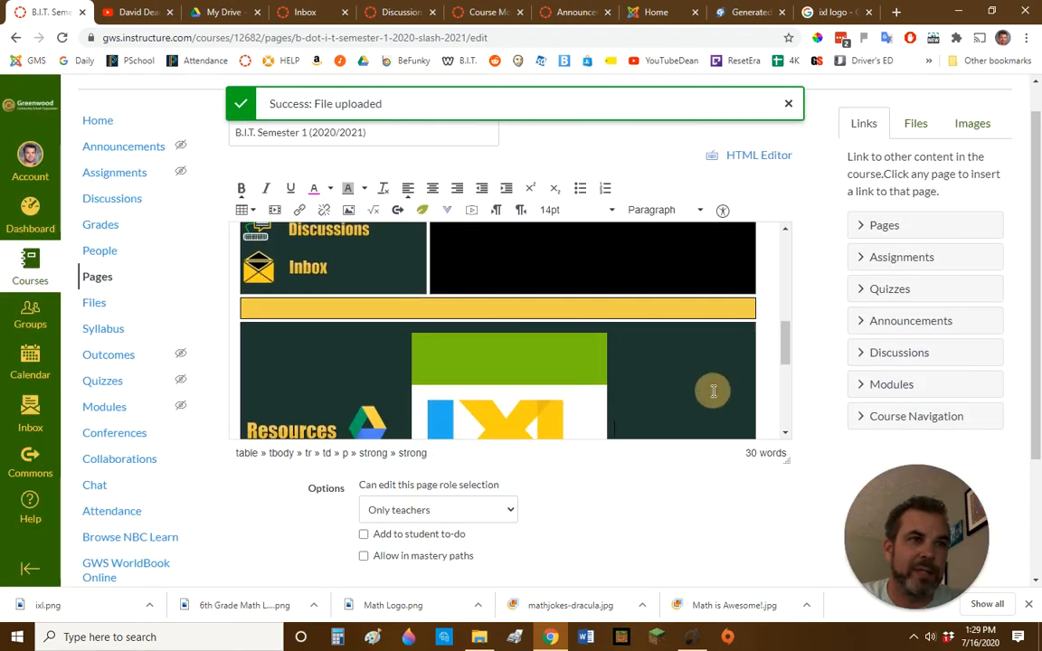
pyautogui.click(479, 376)
pyautogui.moveTo(607, 333); pyautogui.dragTo(522, 387)
pyautogui.scroll(-1, 503, 331)
pyautogui.scroll(1, 495, 286)
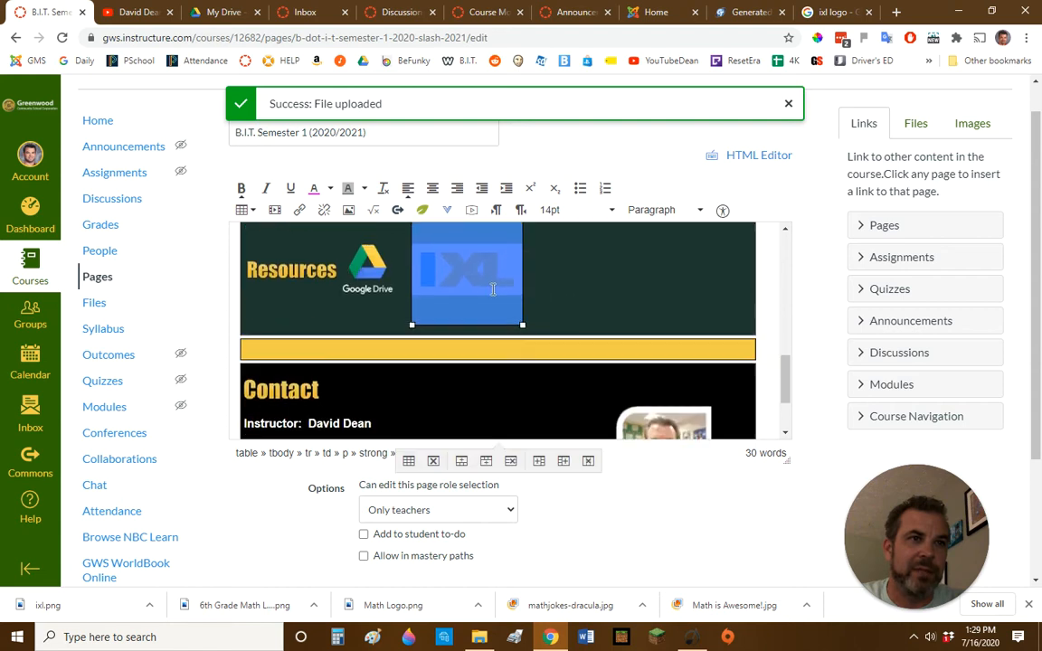
pyautogui.moveTo(520, 335); pyautogui.dragTo(485, 364)
pyautogui.click(500, 366)
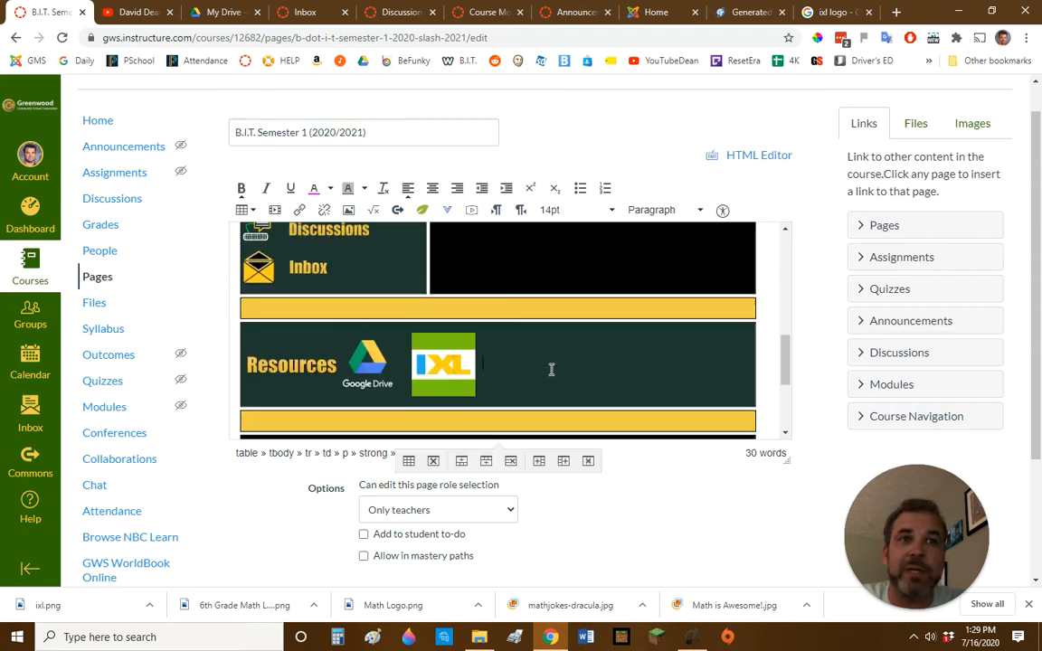
pyautogui.click(455, 358)
pyautogui.click(616, 371)
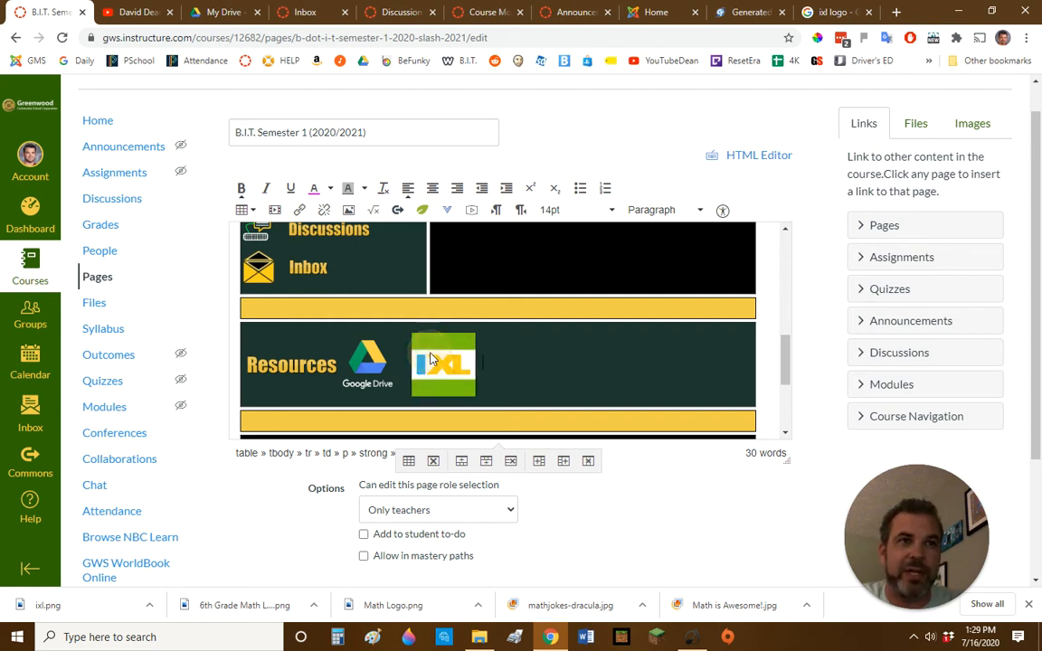
pyautogui.click(299, 212)
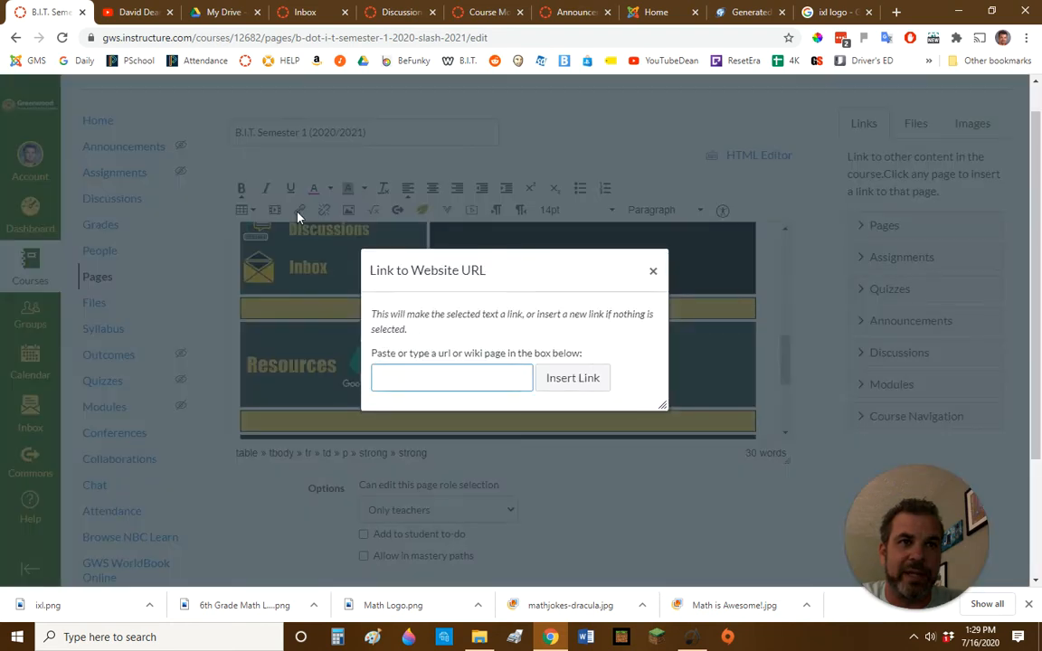
pyautogui.click(652, 271)
pyautogui.click(493, 326)
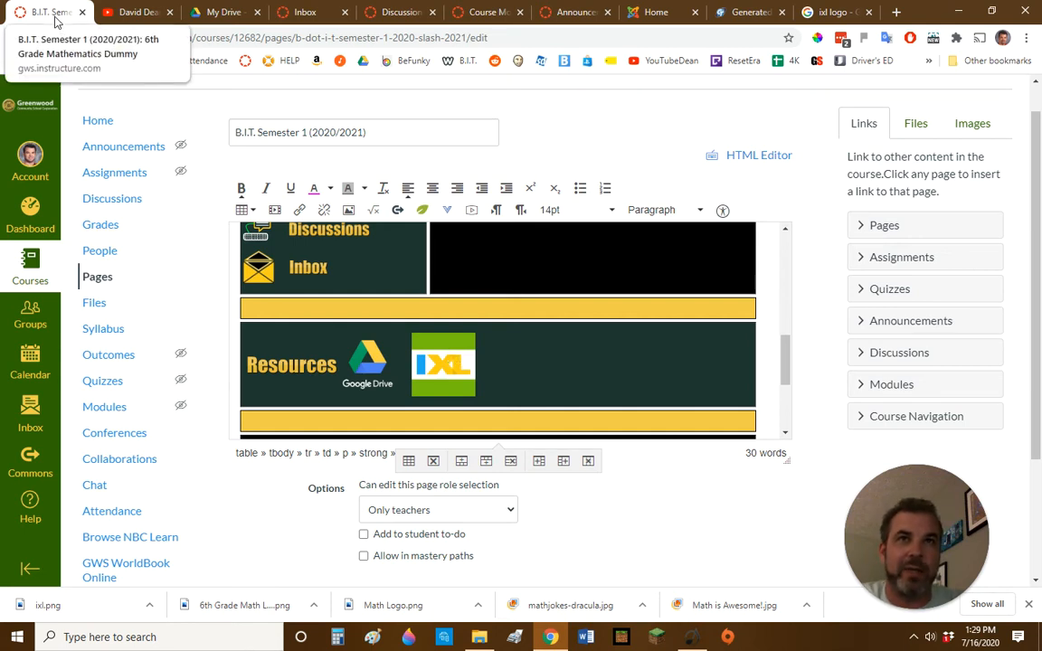
# Search Google for "ixl" in a new browser tab, open the IXL website and copy its web address.
pyautogui.click(898, 12)
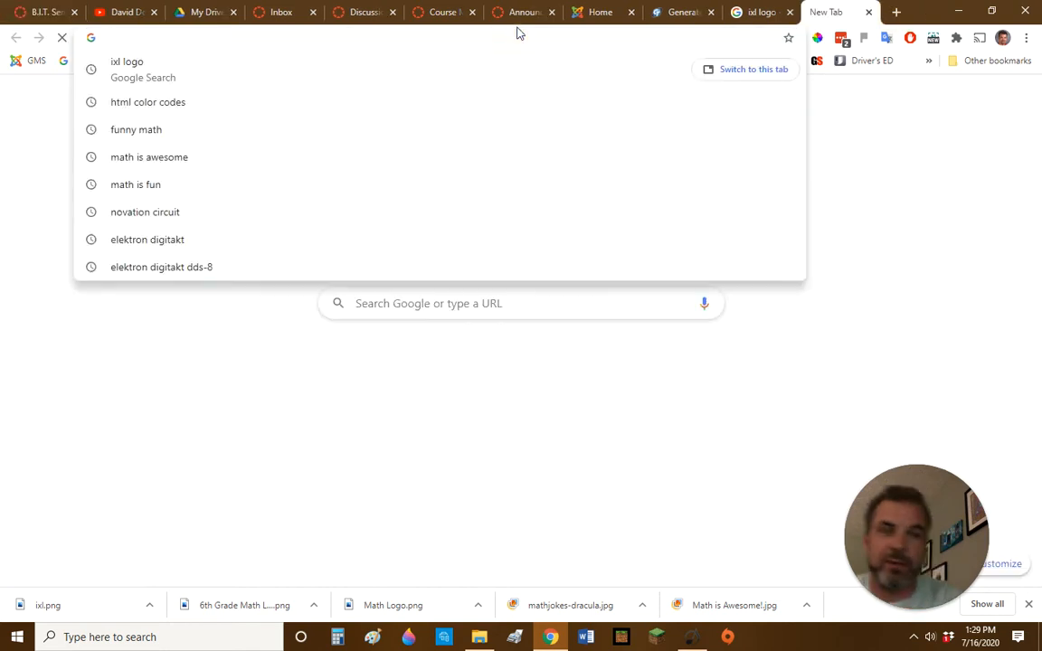
pyautogui.write('ixl')
pyautogui.press('BackSpace')
pyautogui.press('Return')
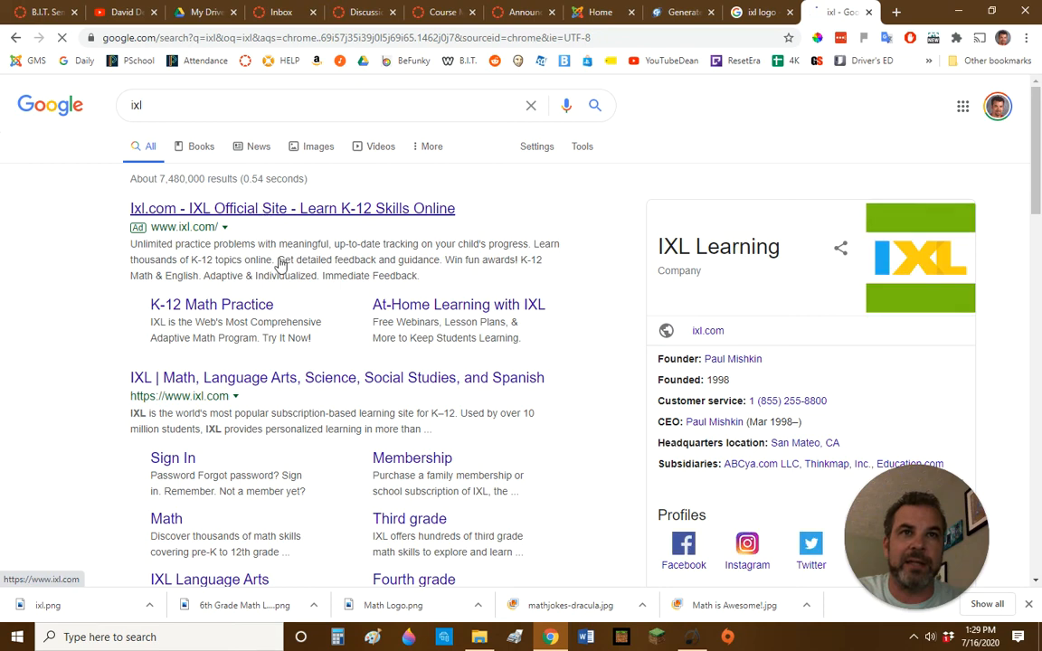
pyautogui.click(313, 383)
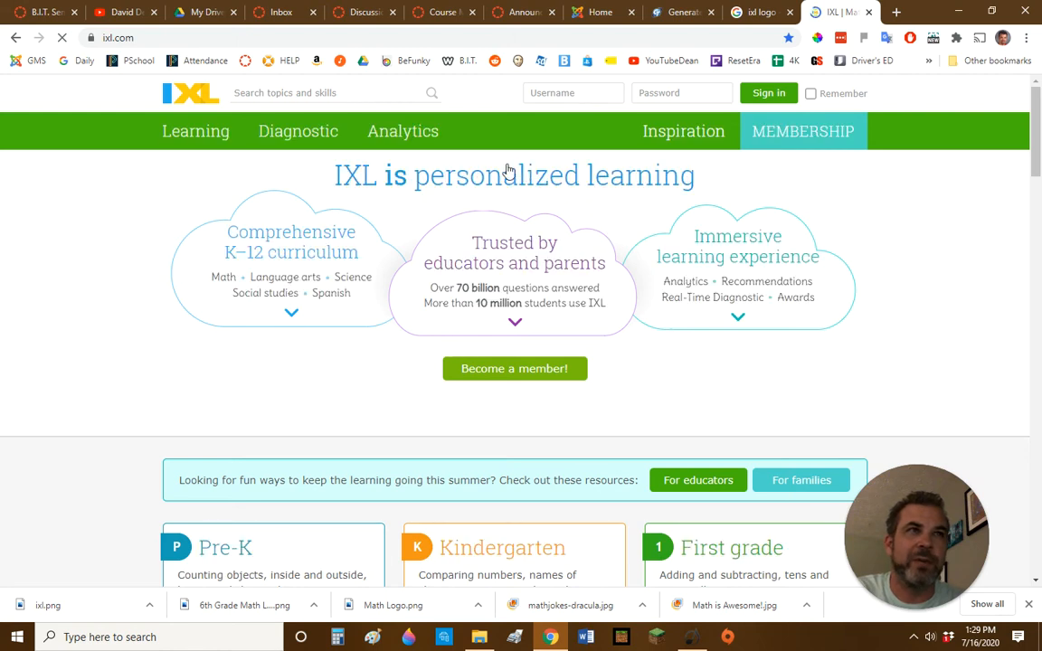
pyautogui.click(256, 37)
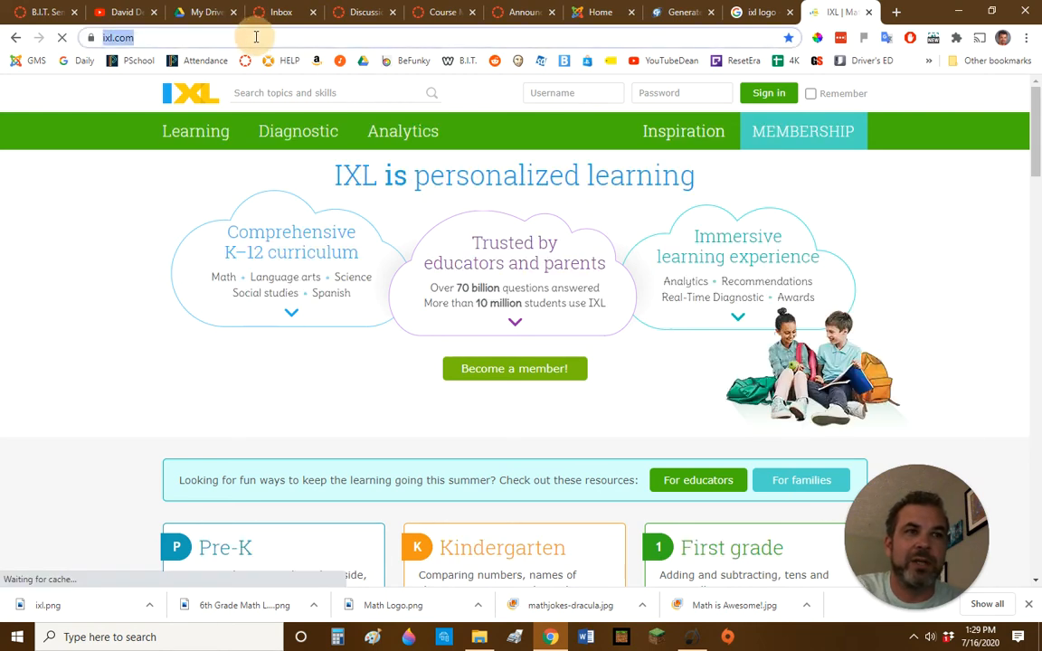
pyautogui.rightClick(254, 40)
pyautogui.click(297, 118)
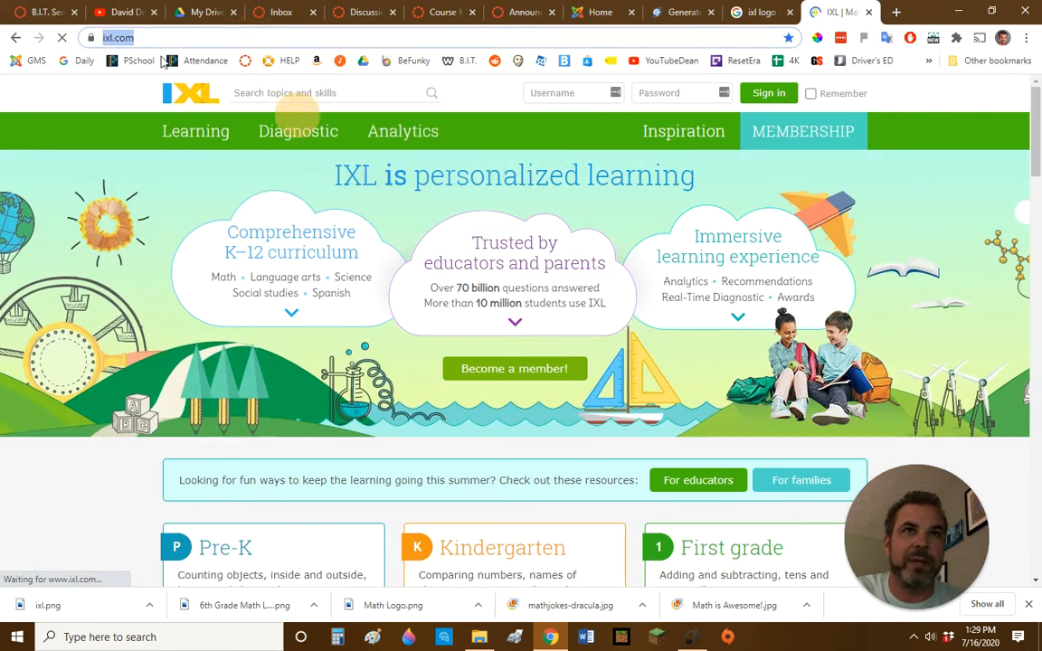
pyautogui.hotkey('ctrl', '1')
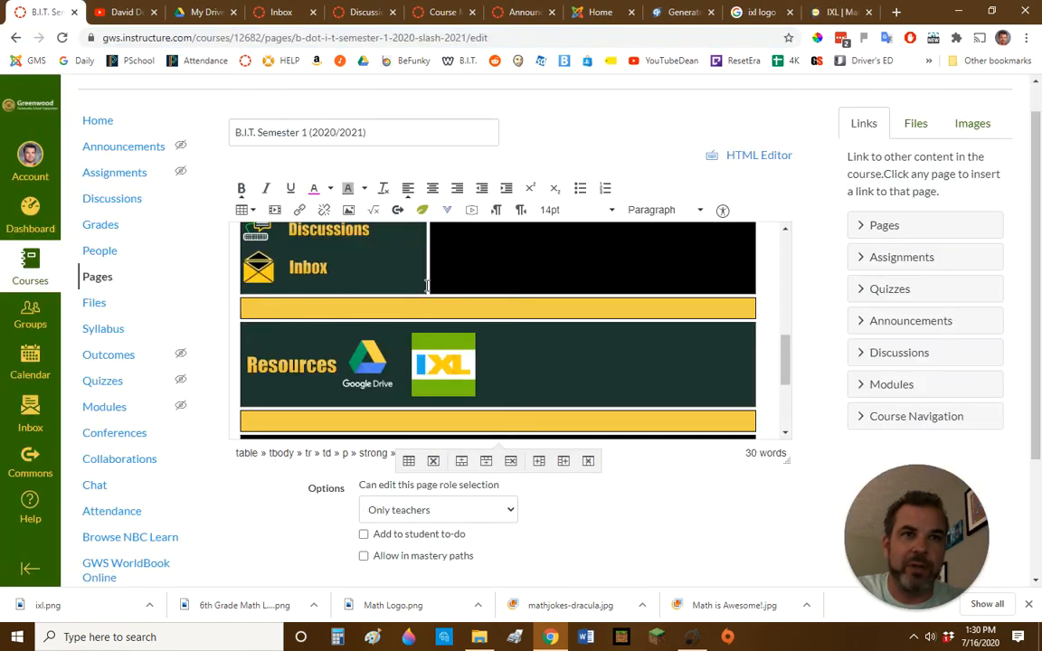
pyautogui.click(445, 365)
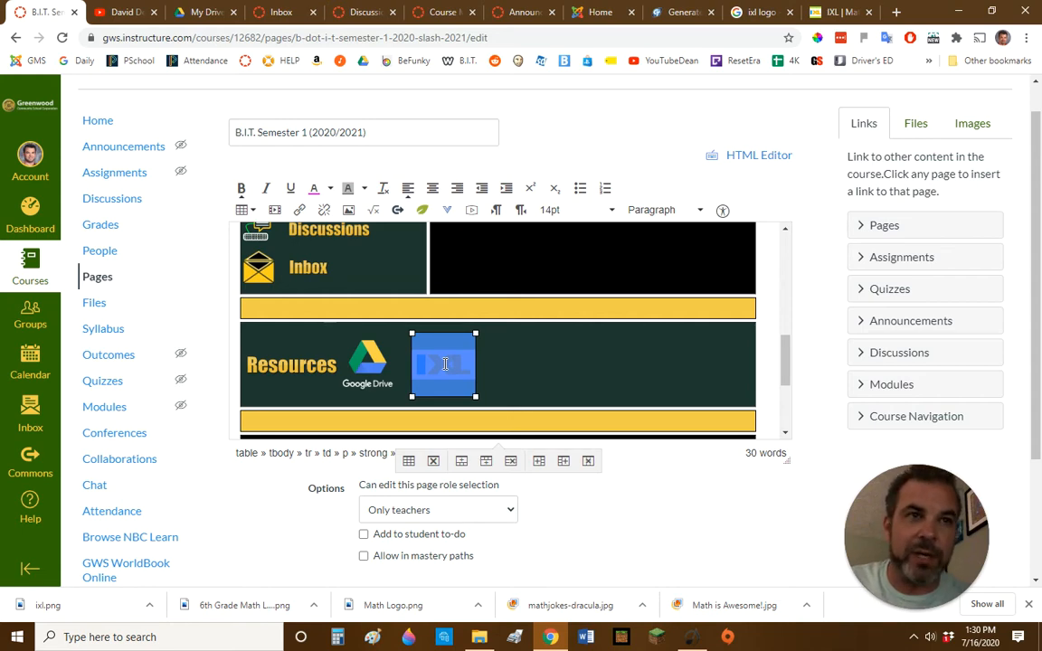
pyautogui.hotkey('ctrl', 'k')
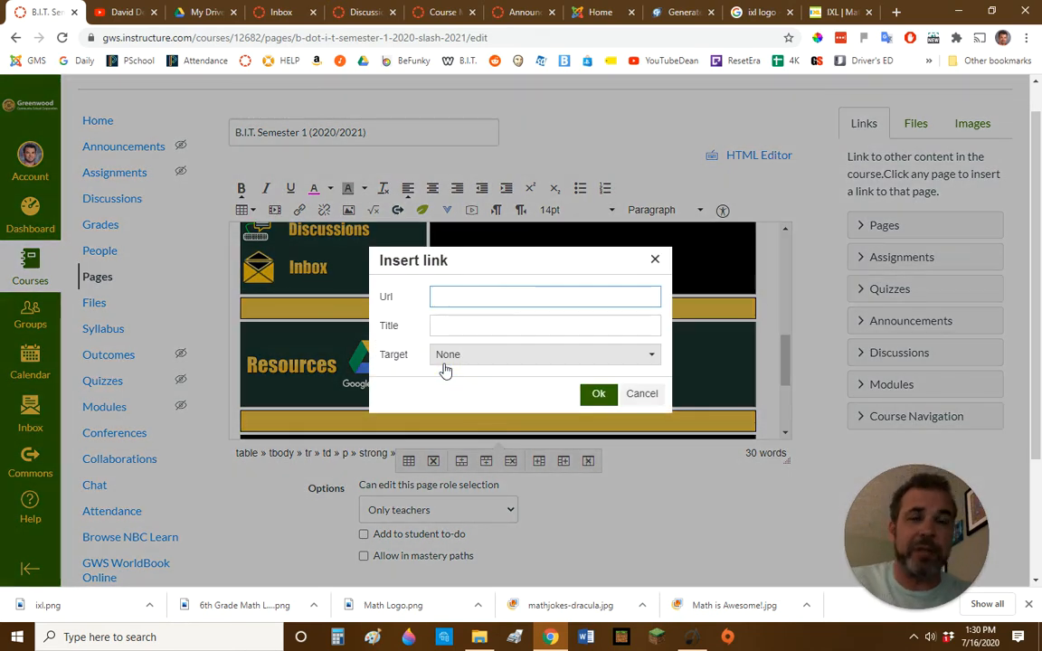
pyautogui.rightClick(460, 298)
pyautogui.click(516, 409)
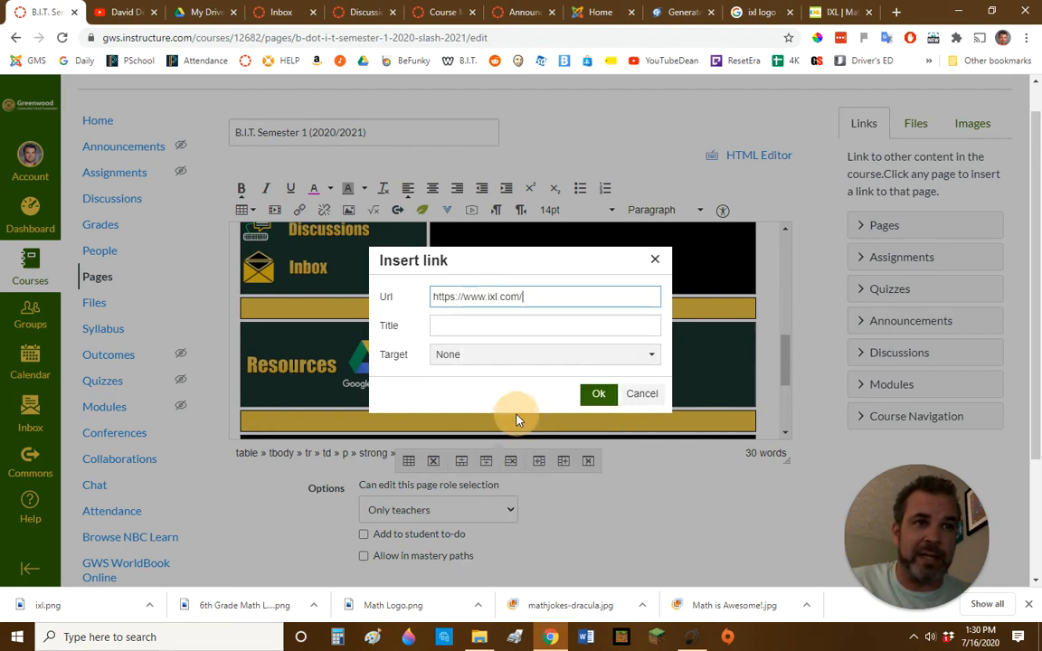
pyautogui.click(491, 358)
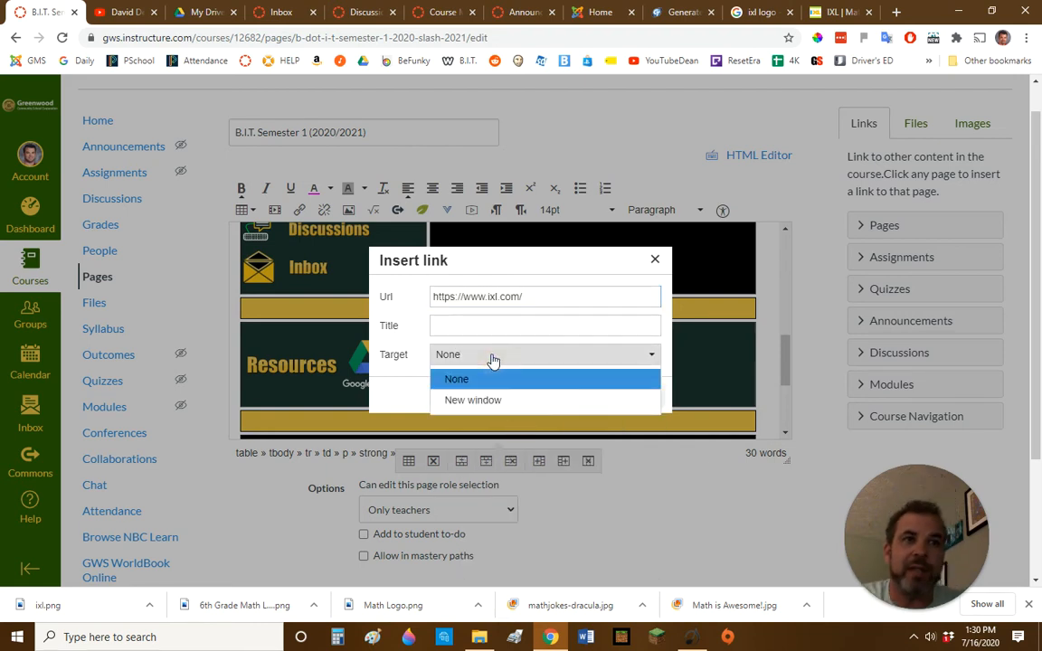
pyautogui.click(480, 400)
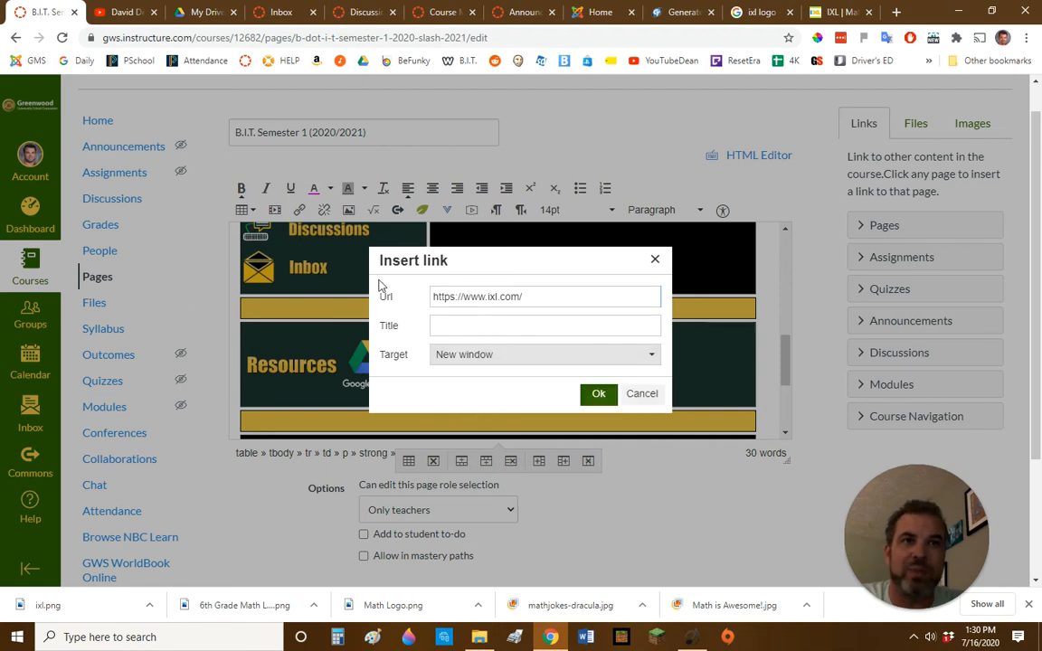
pyautogui.click(522, 328)
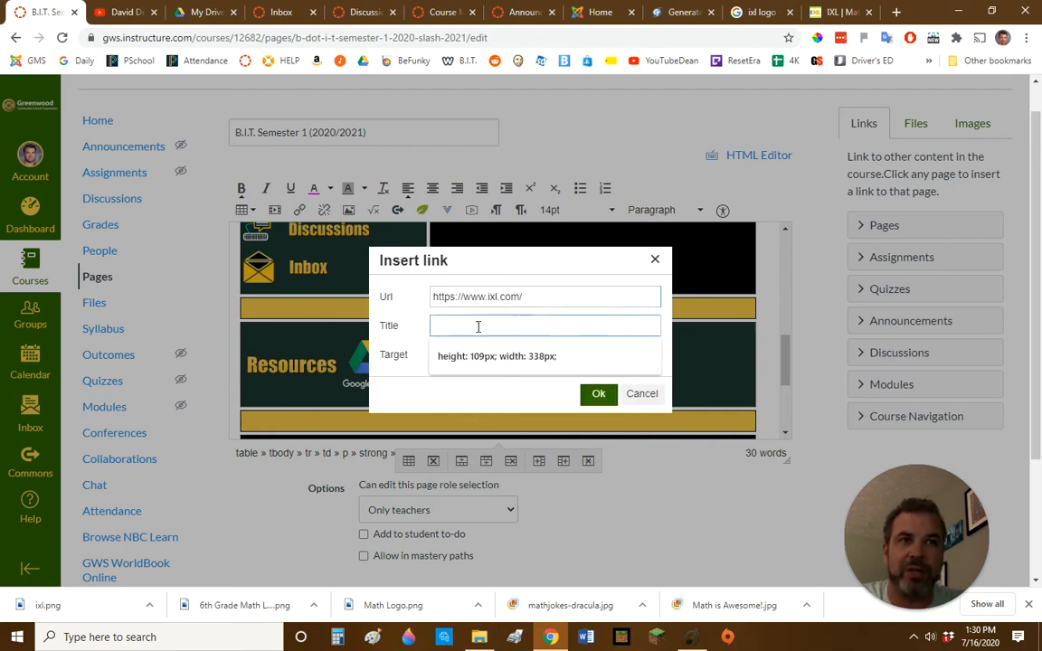
pyautogui.click(599, 394)
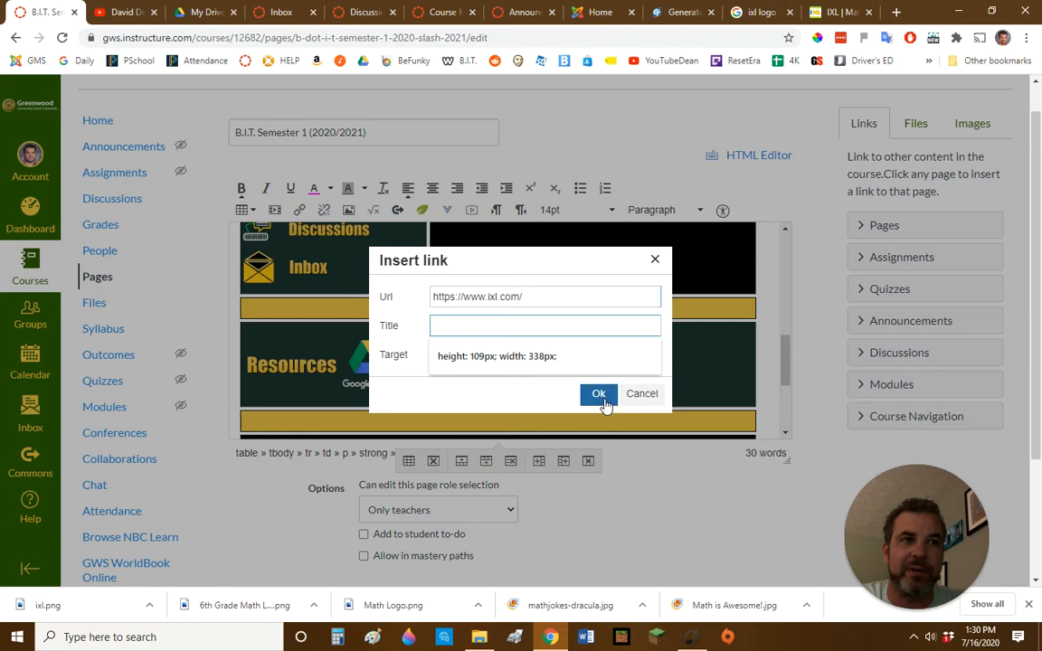
pyautogui.click(574, 367)
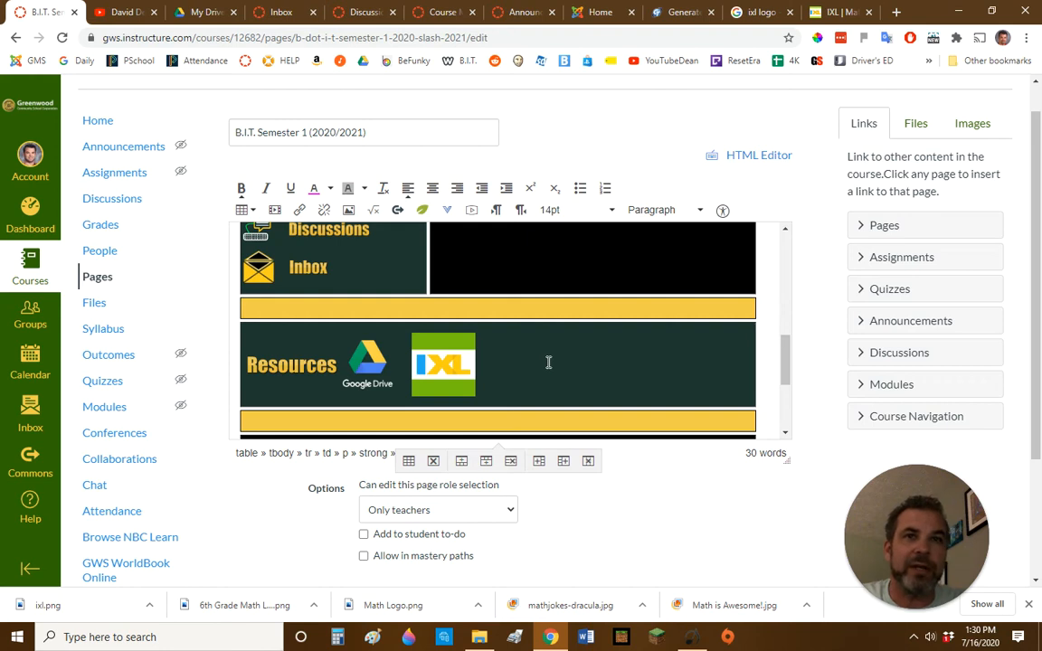
# Replace the instructor's name and the username part of the e-mail address in the Contact section.
pyautogui.scroll(-3, 548, 362)
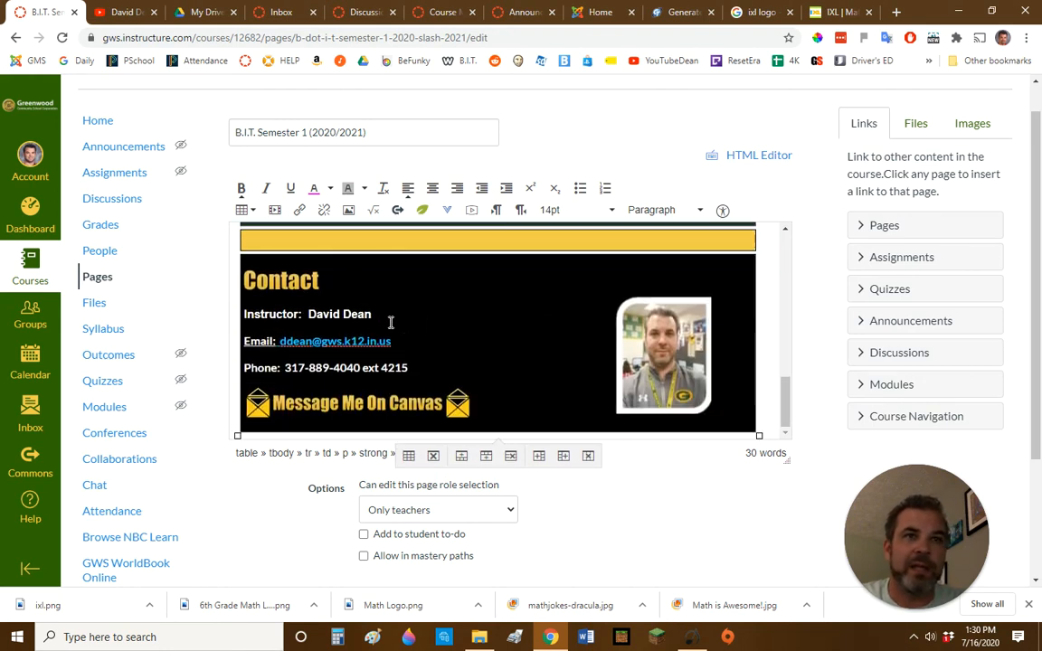
pyautogui.click(385, 317)
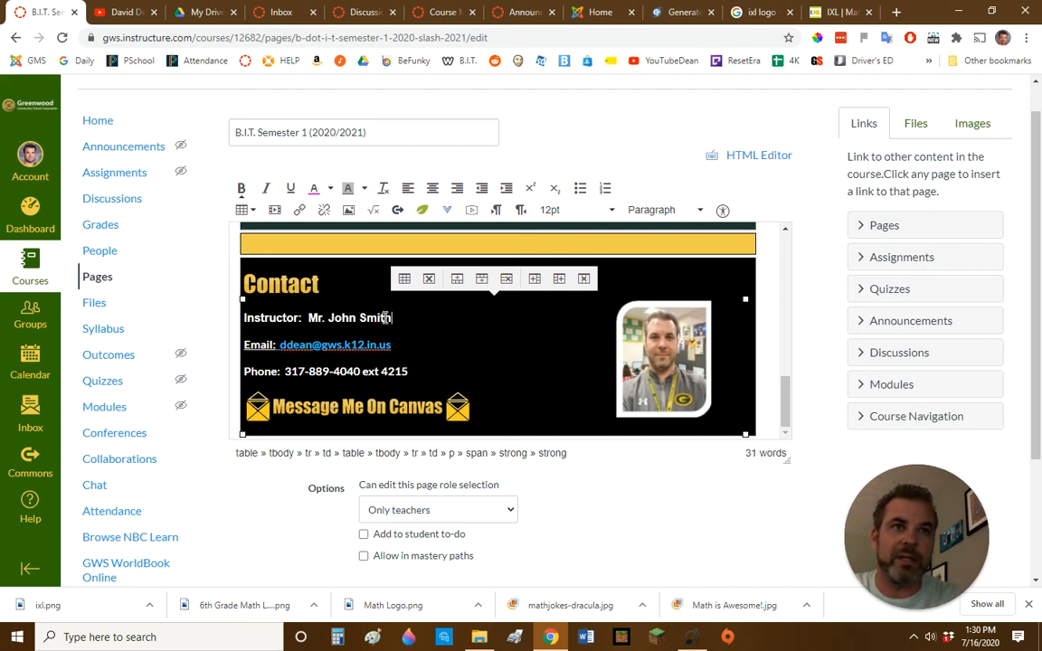
pyautogui.click(389, 344)
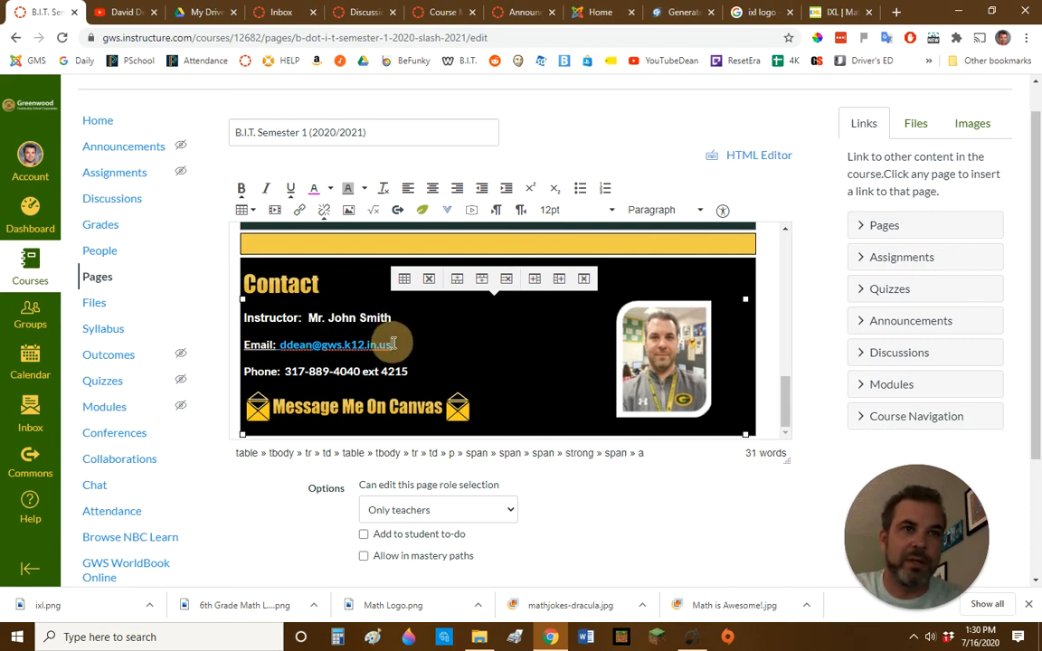
pyautogui.click(313, 344)
pyautogui.press('BackSpace')
pyautogui.press('BackSpace')
pyautogui.press('BackSpace')
pyautogui.press('BackSpace')
pyautogui.press('BackSpace')
pyautogui.press('BackSpace')
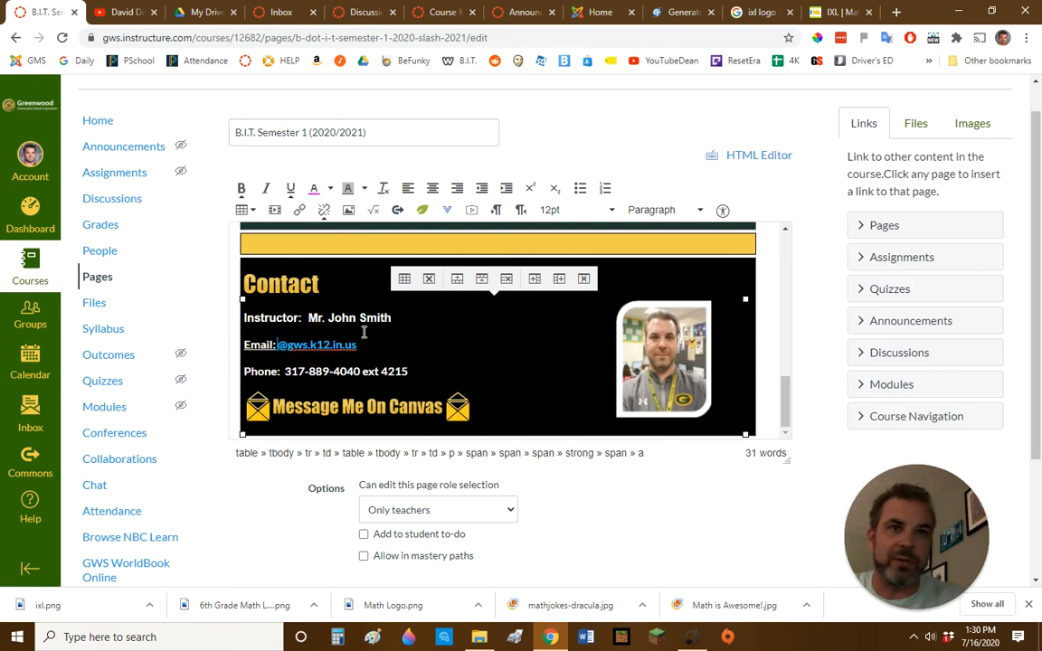
pyautogui.write('jsmith')
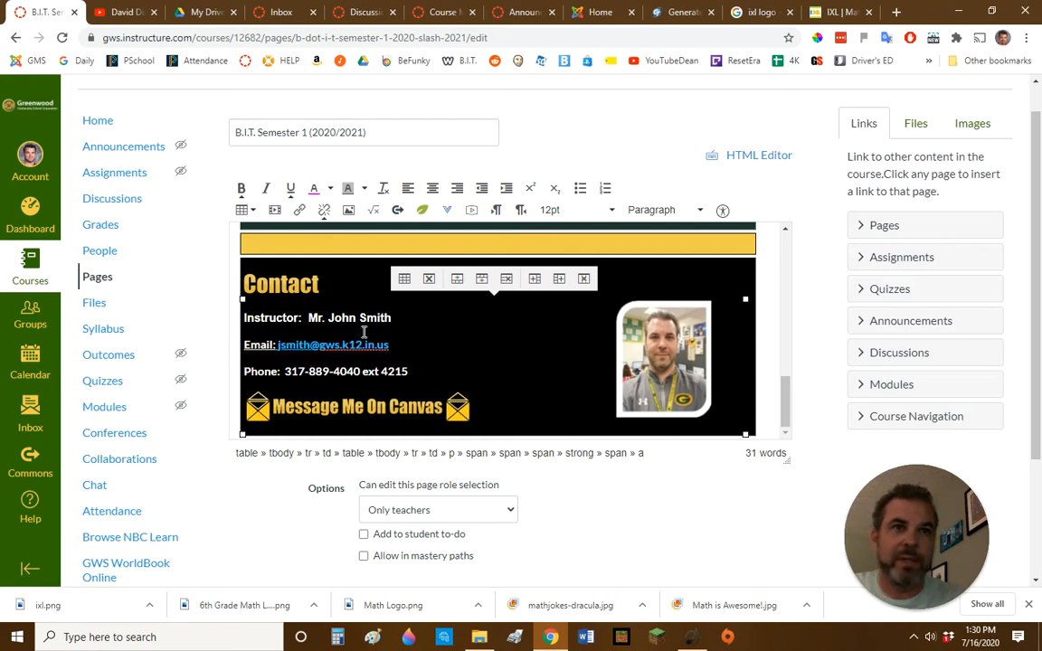
# Replace the extension at the end of the phone line in the Contact section.
pyautogui.click(409, 372)
pyautogui.press('BackSpace')
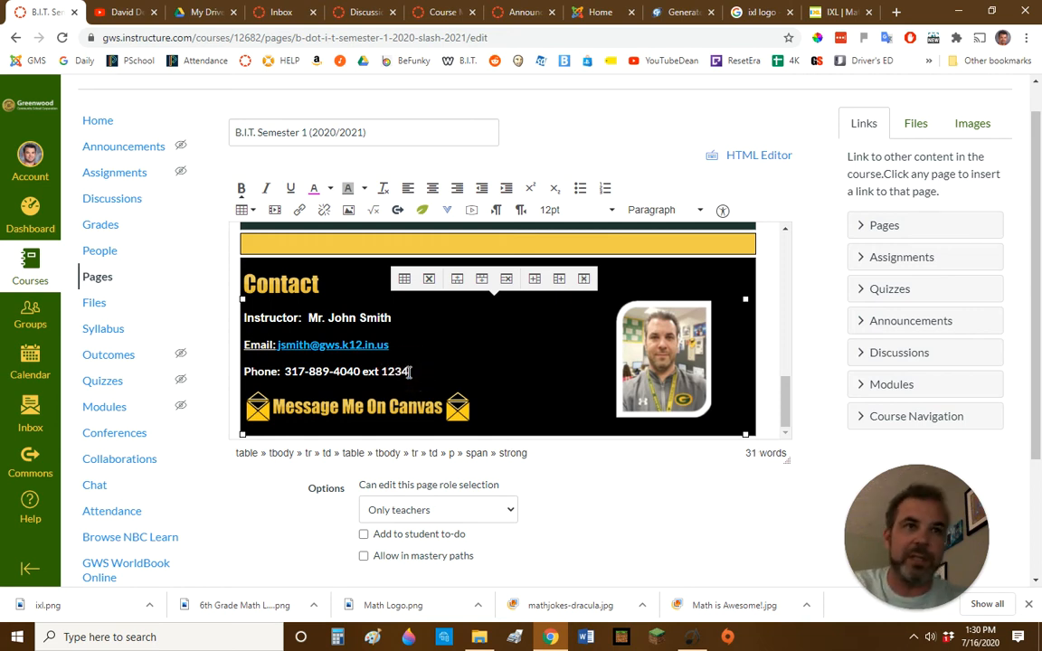
pyautogui.click(521, 379)
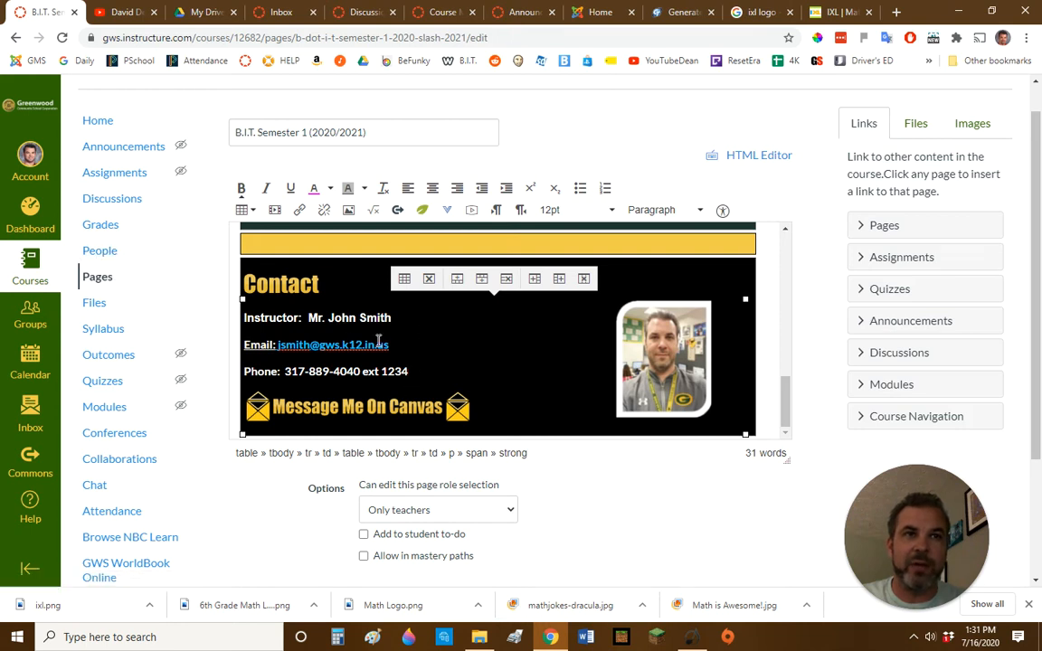
# Open the course's People page in a new browser tab, open the teacher's profile and copy the Send Message link address.
pyautogui.rightClick(95, 253)
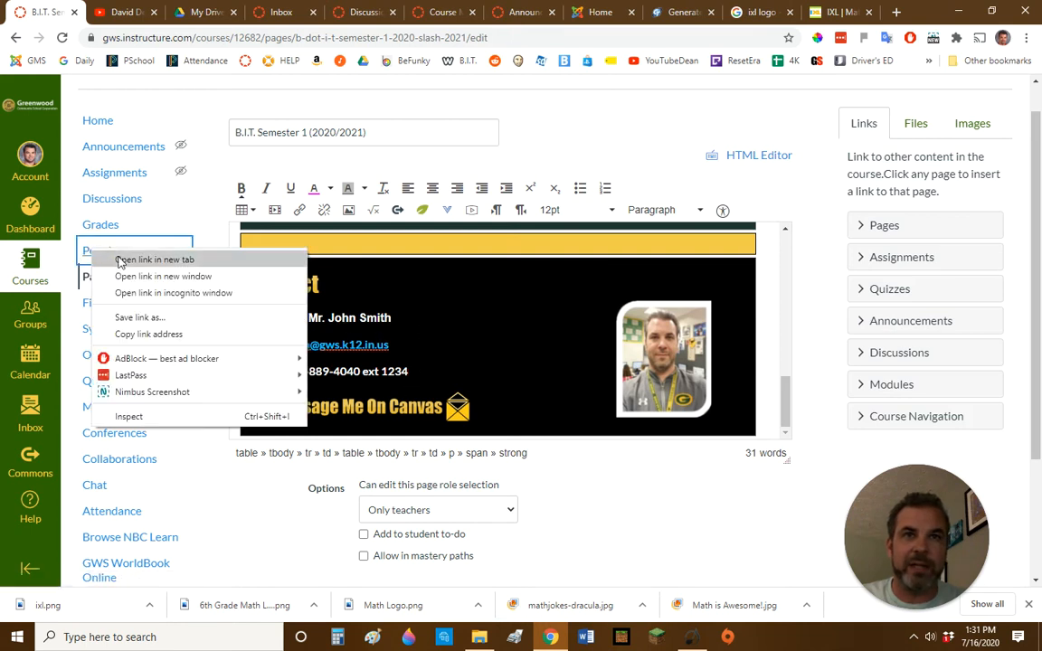
pyautogui.click(120, 261)
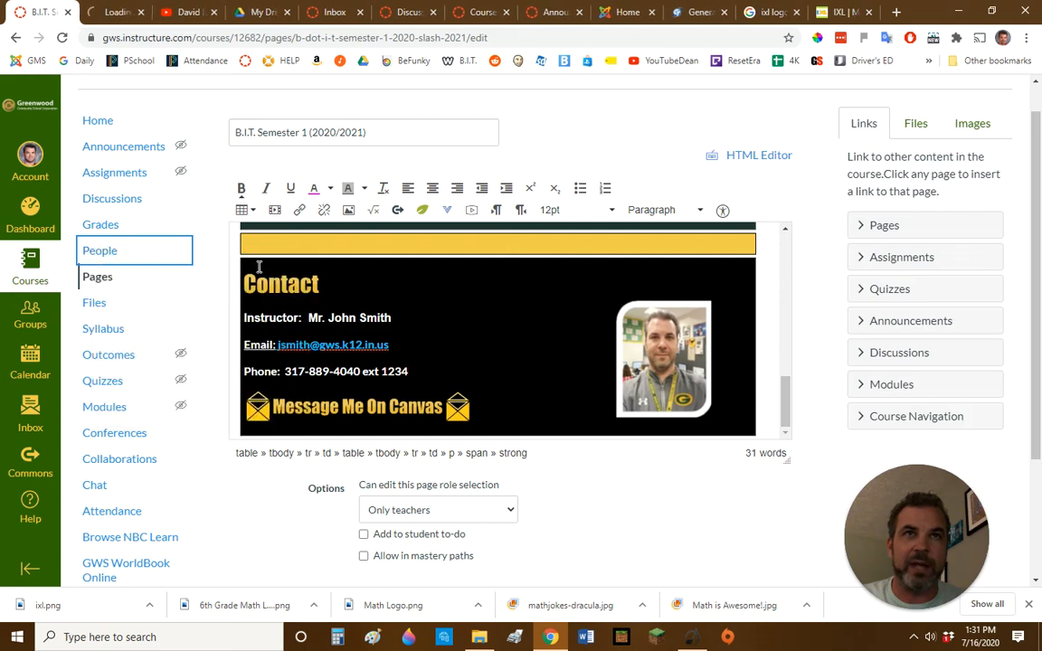
pyautogui.click(110, 13)
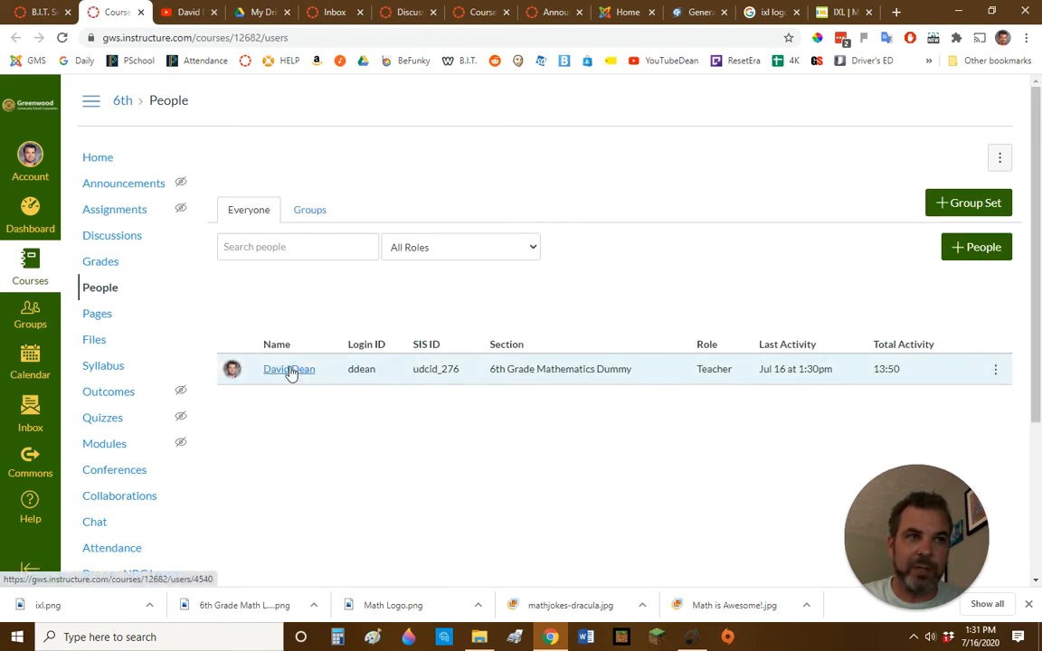
pyautogui.click(288, 370)
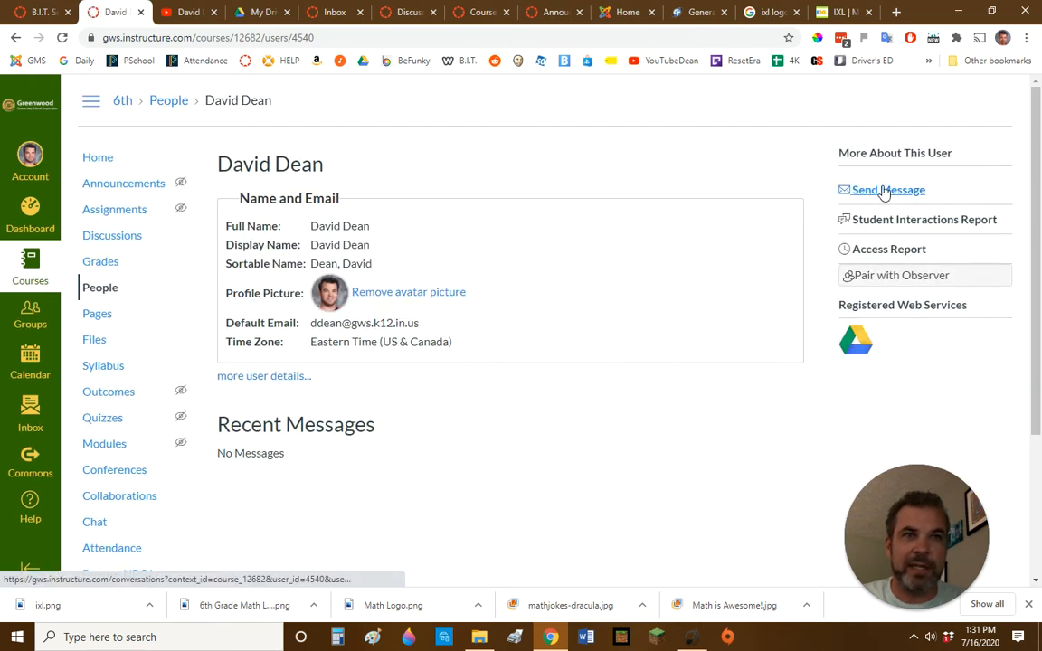
pyautogui.press('ctrl')
pyautogui.press('ctrl')
pyautogui.press('ctrl')
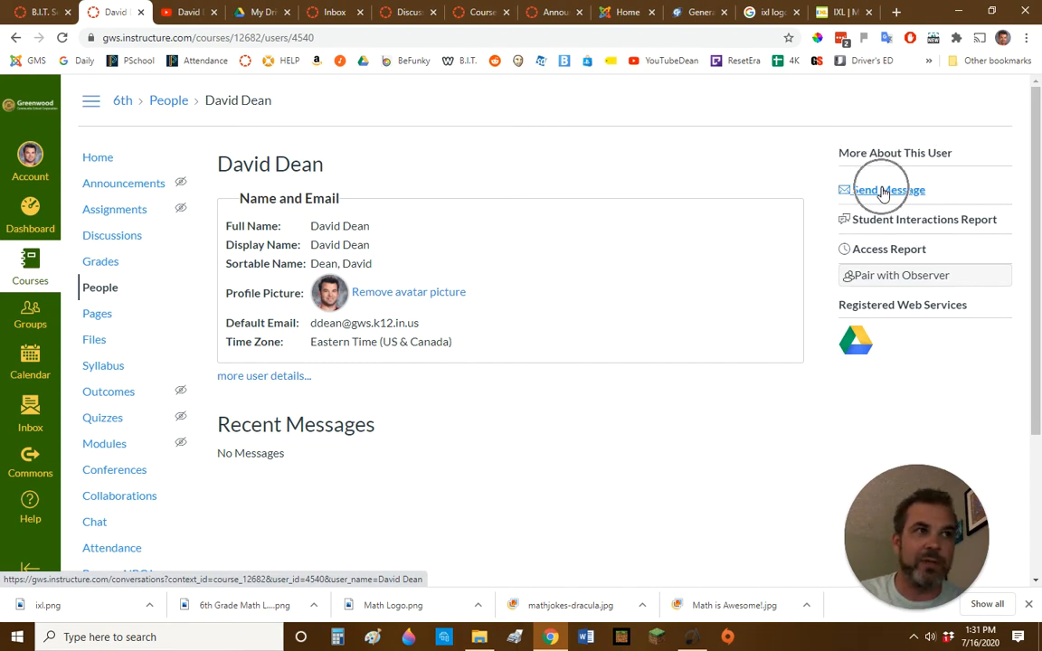
pyautogui.rightClick(883, 194)
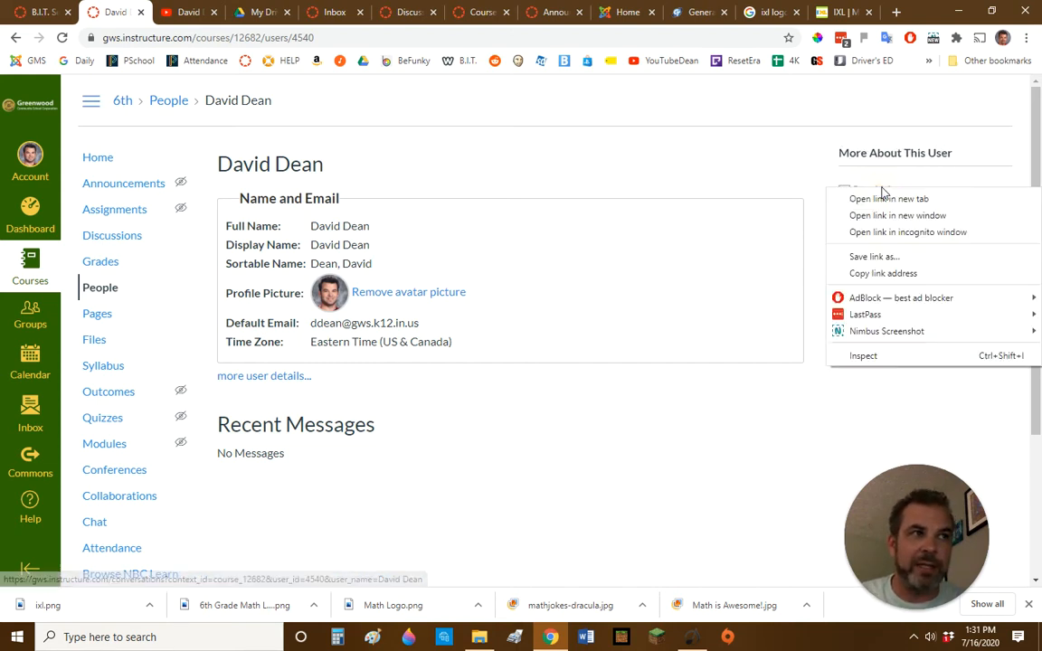
pyautogui.click(877, 273)
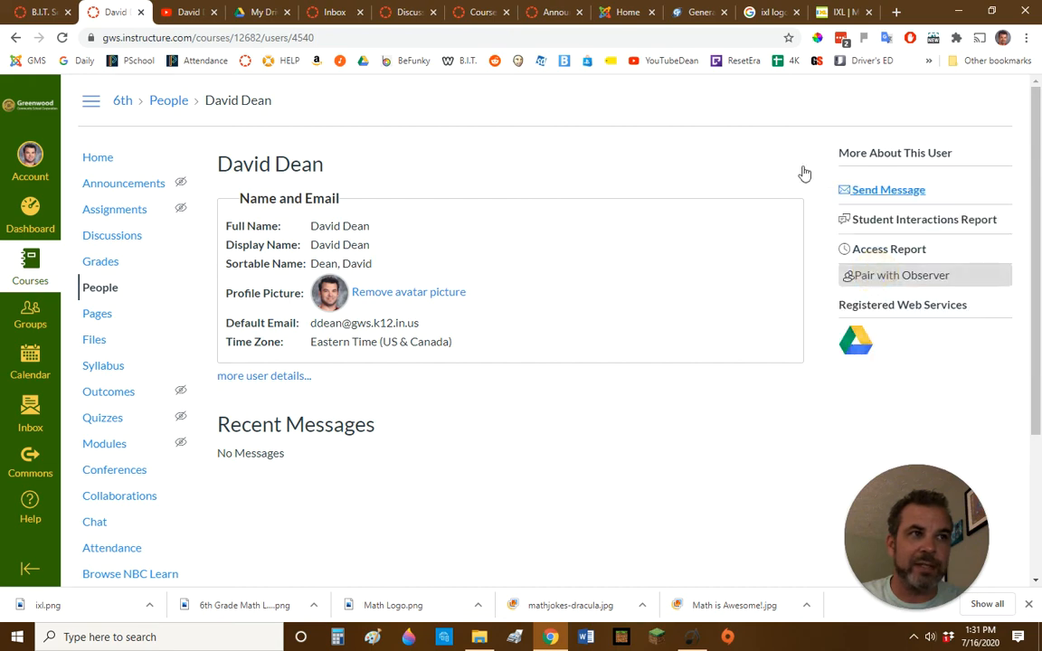
# Return to the page editor and select the Message Me On Canvas line with both envelope icons.
pyautogui.click(23, 12)
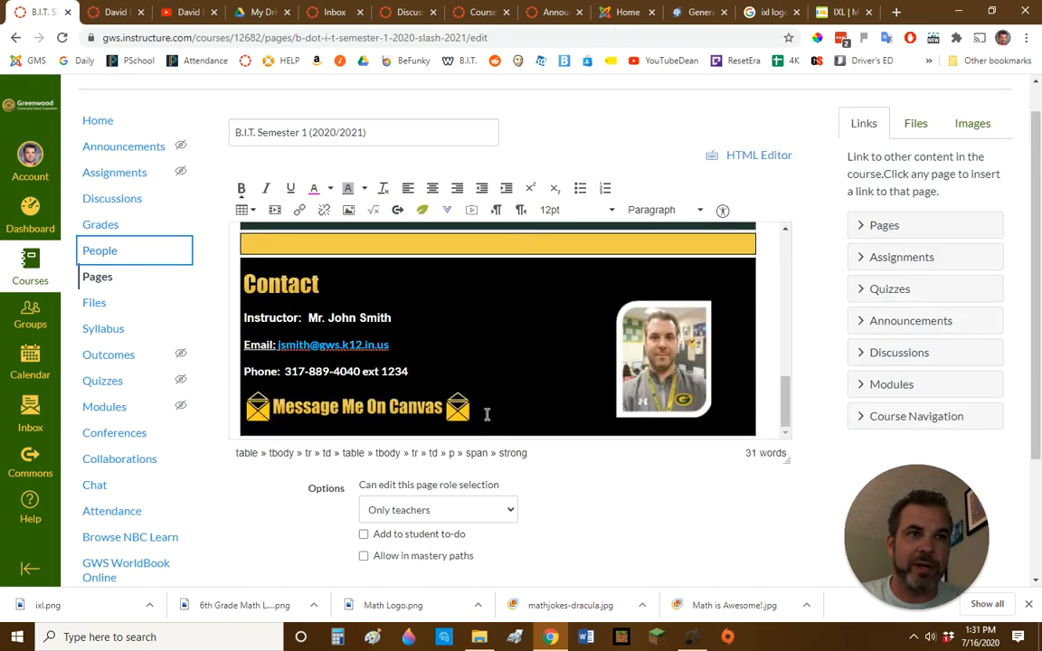
pyautogui.moveTo(479, 412); pyautogui.dragTo(250, 415)
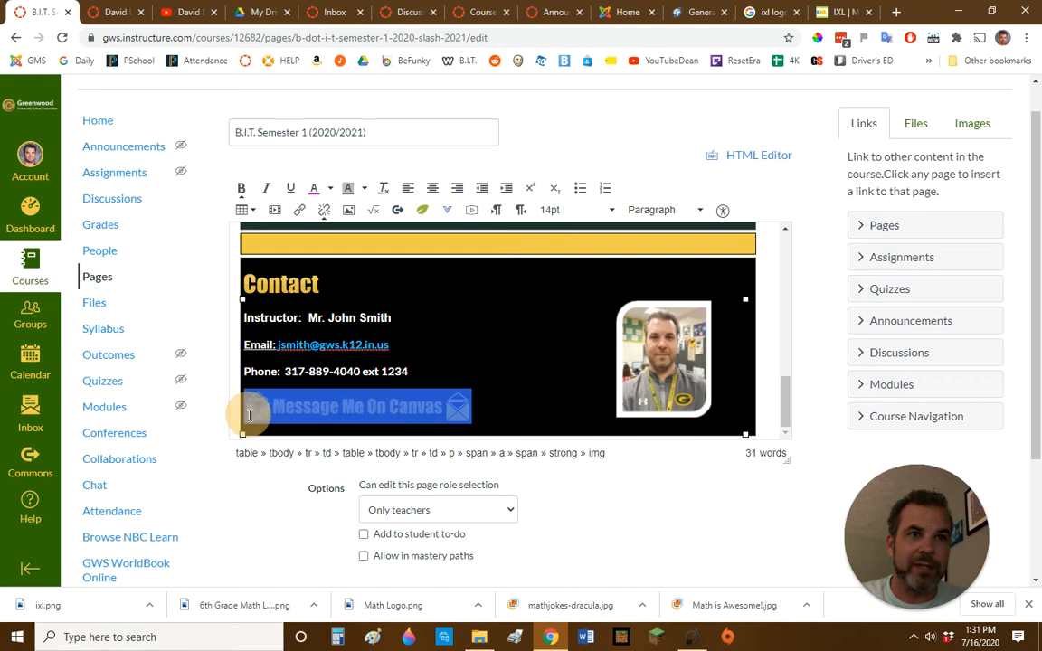
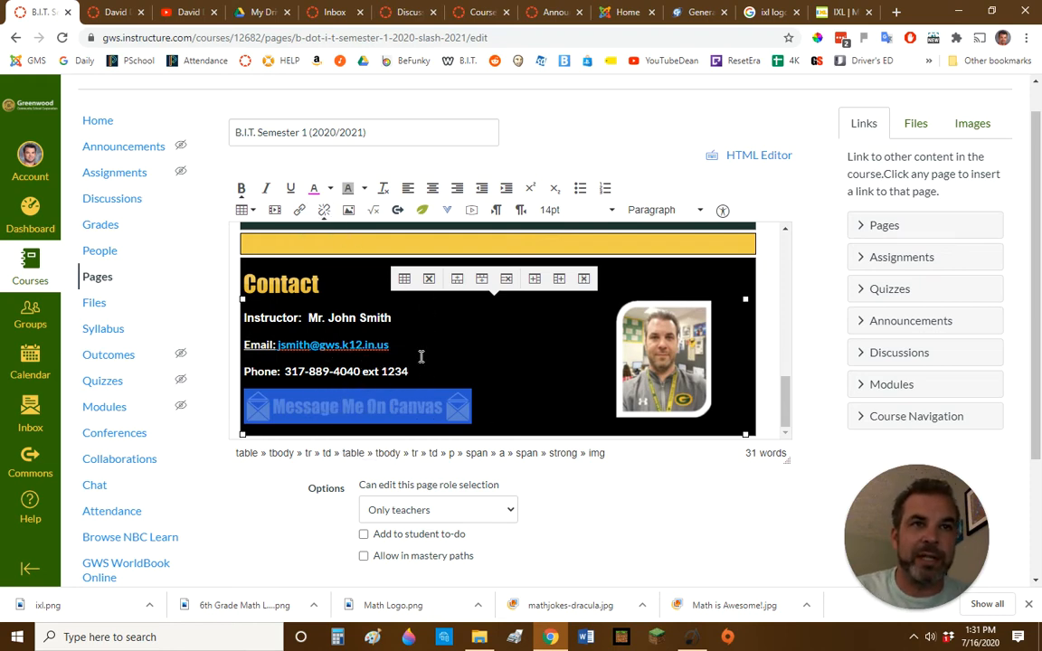
pyautogui.hotkey('ctrl', 'k')
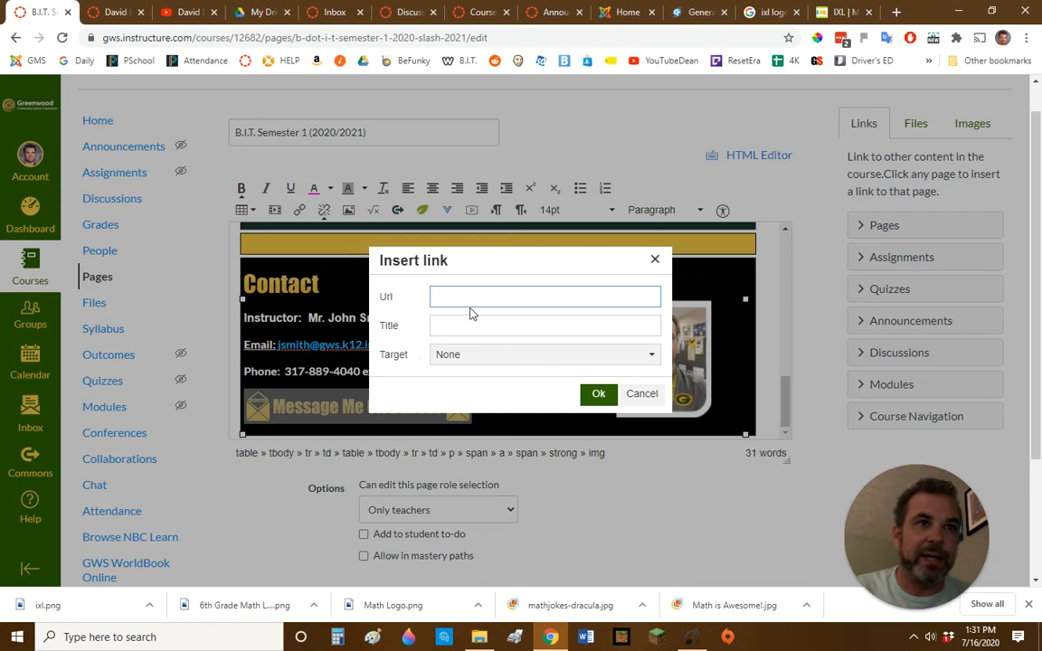
pyautogui.rightClick(469, 305)
pyautogui.click(503, 411)
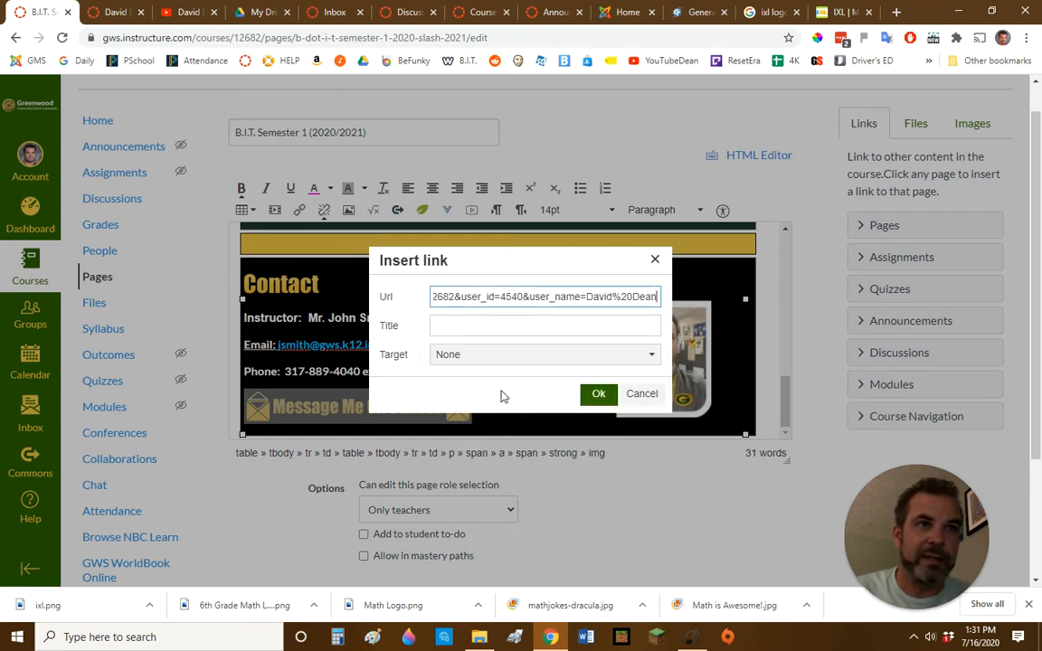
pyautogui.click(641, 393)
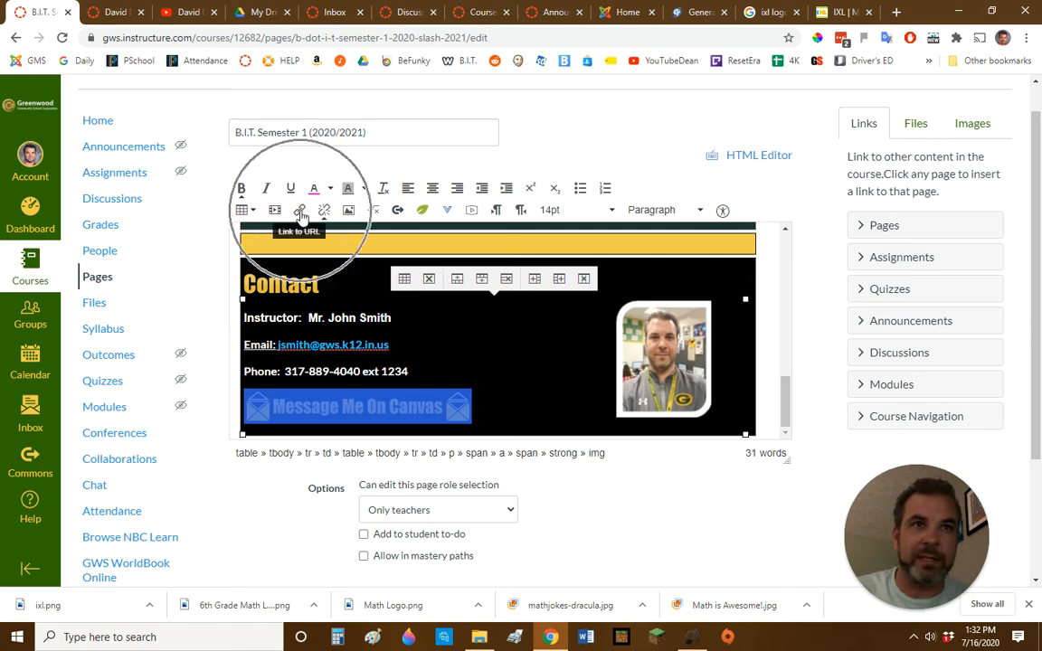
# Link the selected Message Me On Canvas line to the copied Send Message address using Link to URL.
pyautogui.click(299, 212)
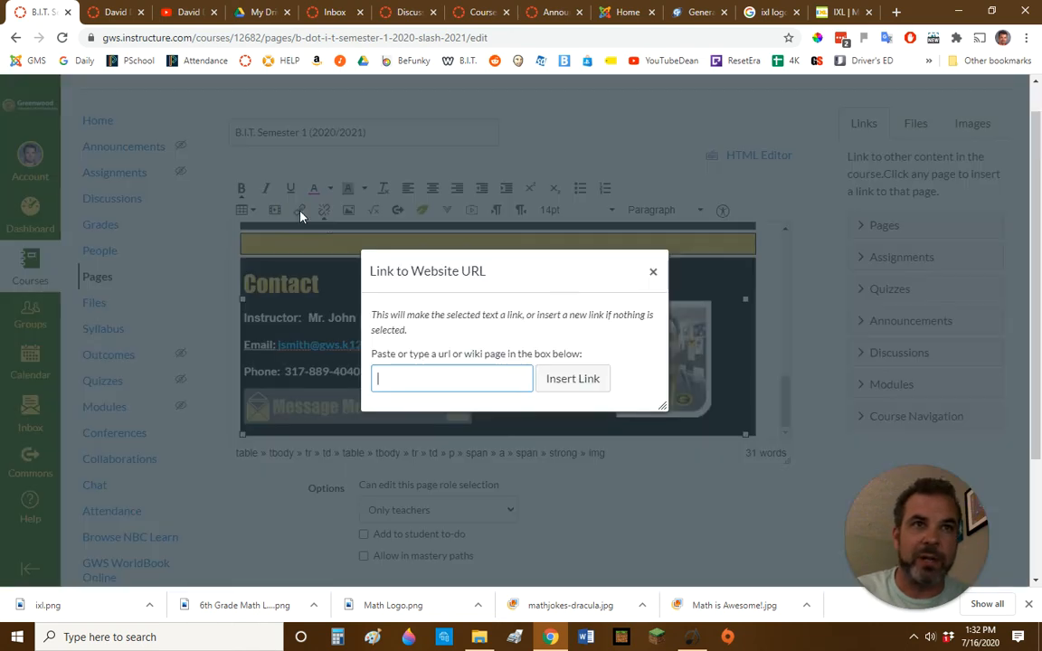
pyautogui.rightClick(439, 385)
pyautogui.click(460, 217)
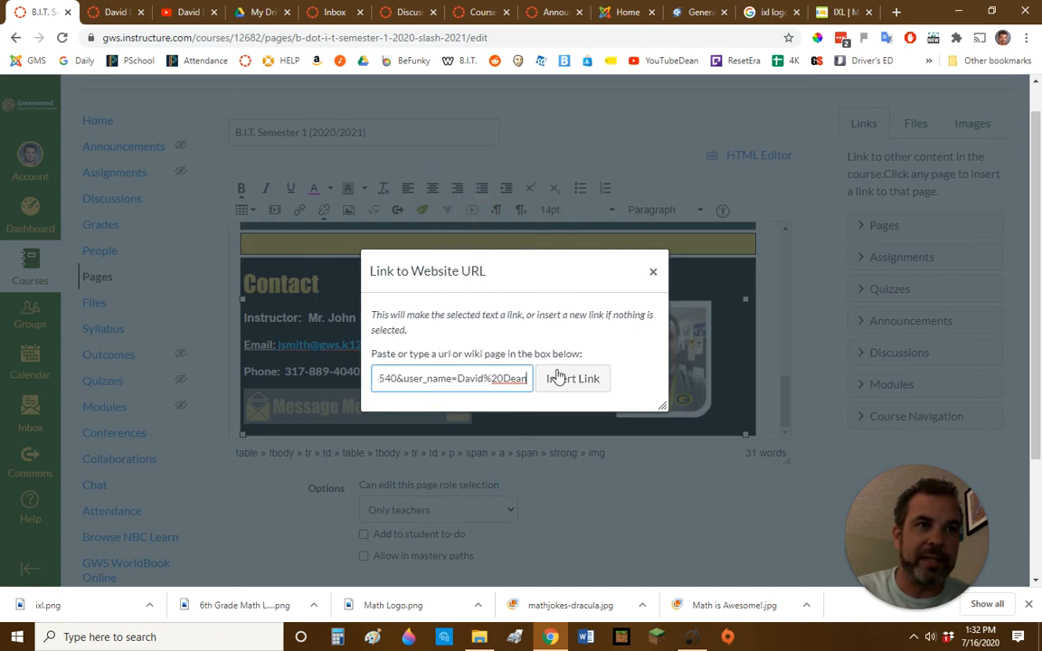
pyautogui.click(567, 378)
pyautogui.click(533, 405)
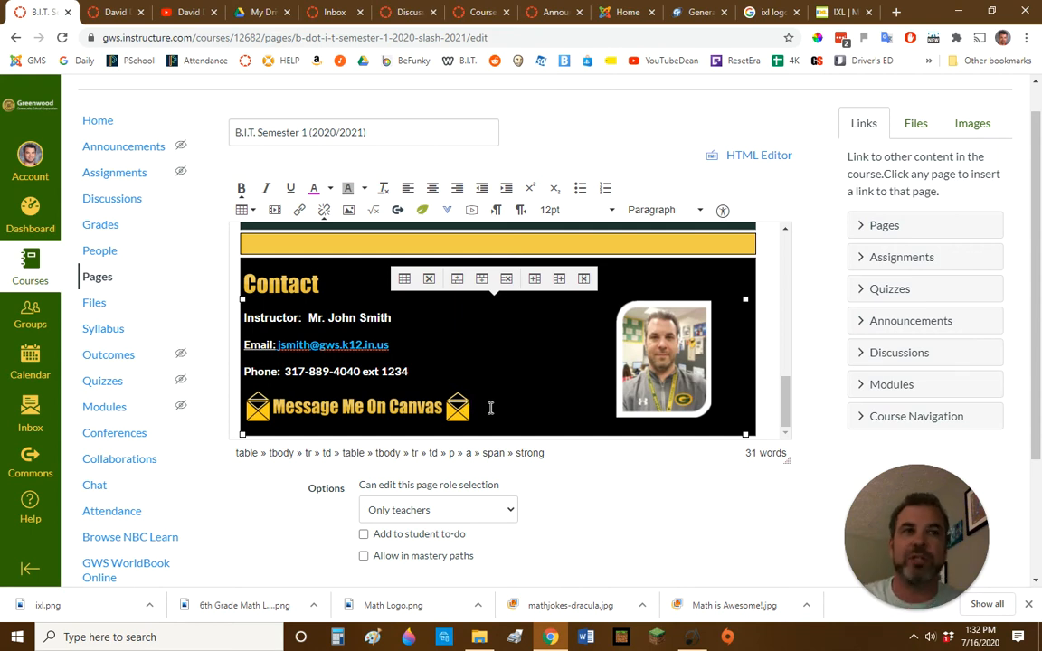
# Delete the teacher's photo from the Contact section.
pyautogui.click(632, 357)
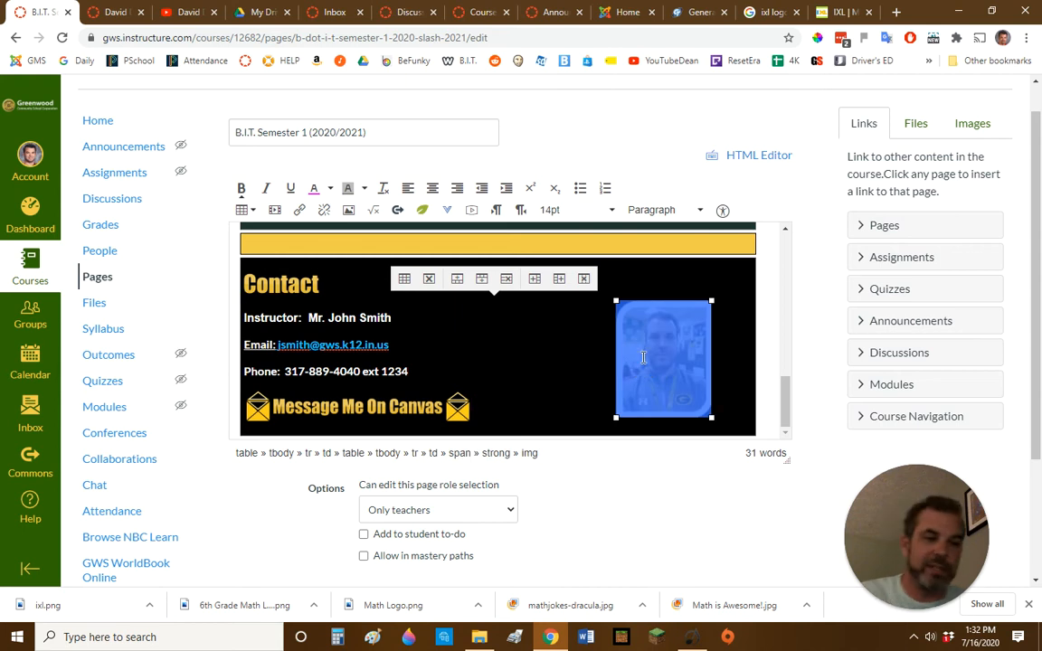
pyautogui.press('Delete')
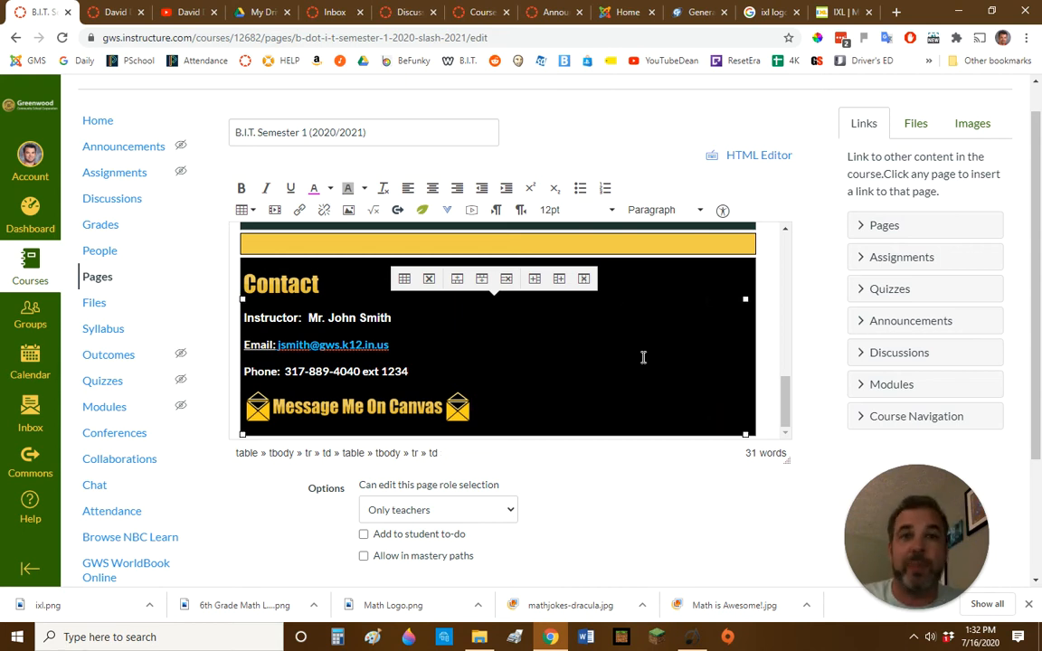
pyautogui.scroll(10, 597, 369)
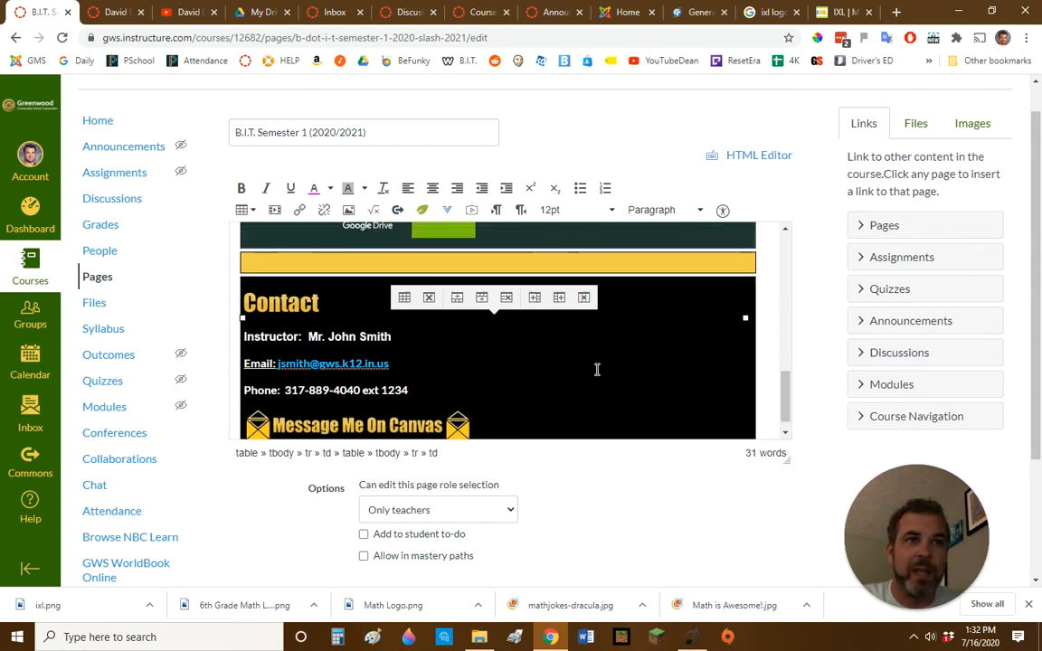
pyautogui.scroll(3, 596, 369)
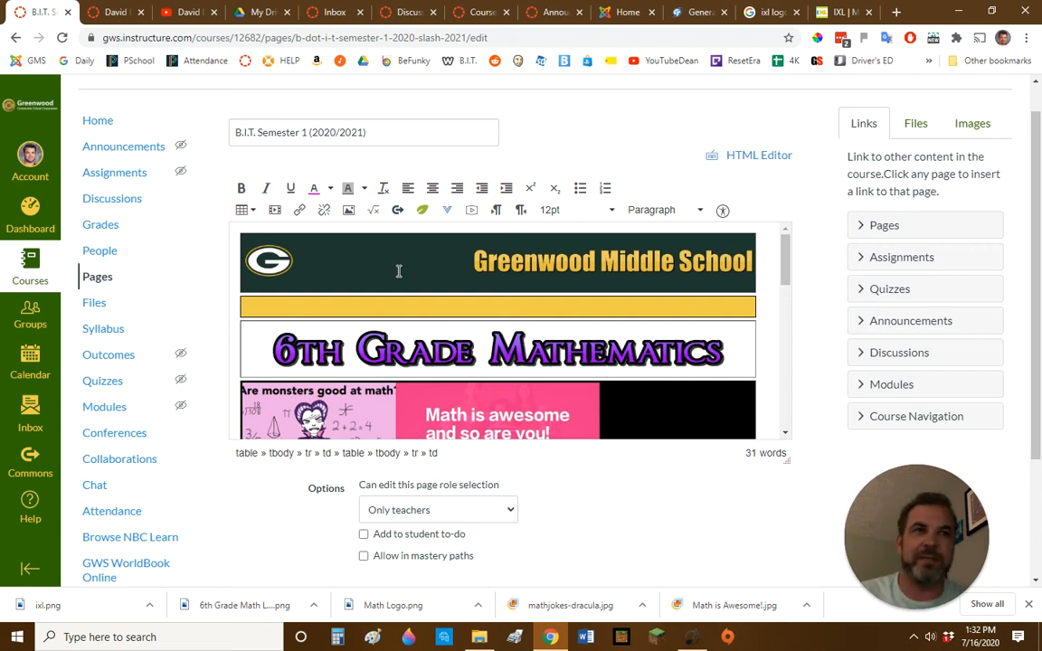
pyautogui.click(399, 270)
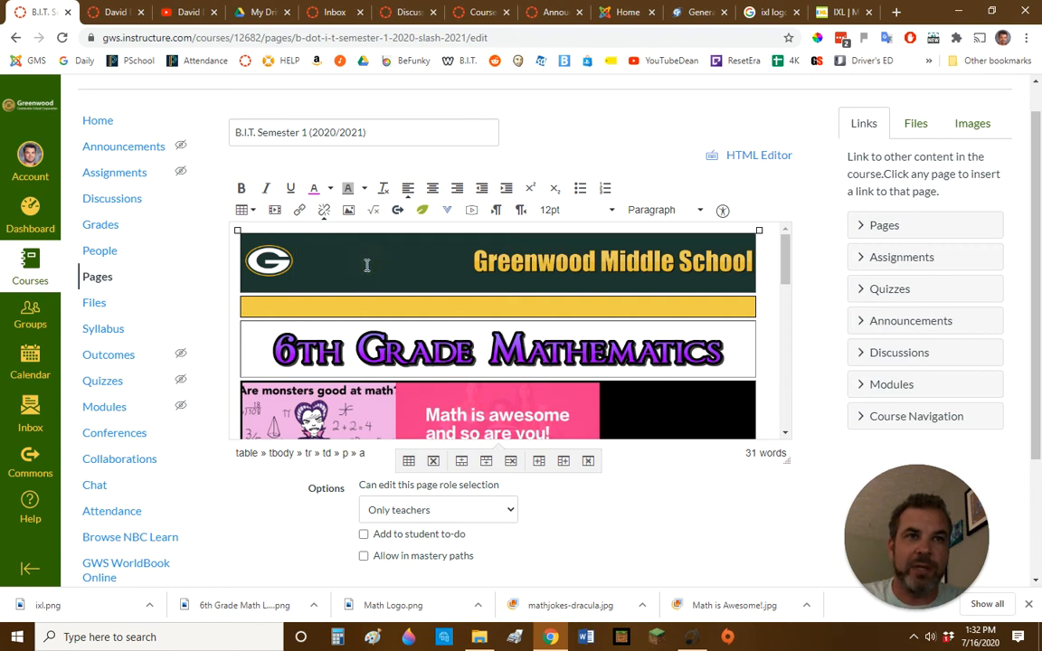
pyautogui.click(245, 210)
pyautogui.moveTo(279, 315)
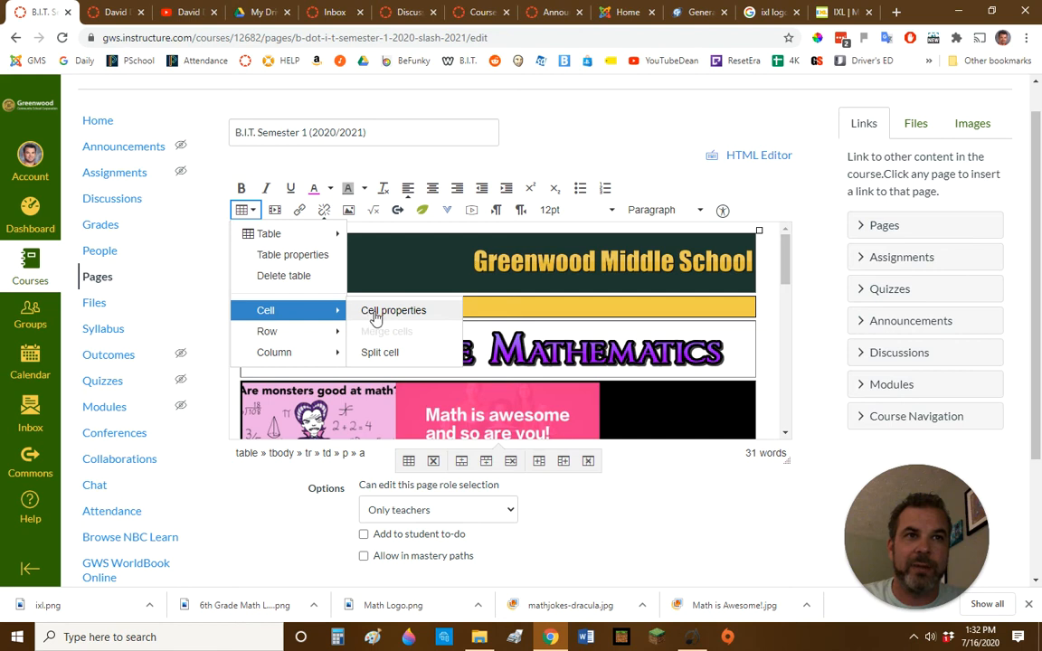
pyautogui.click(409, 262)
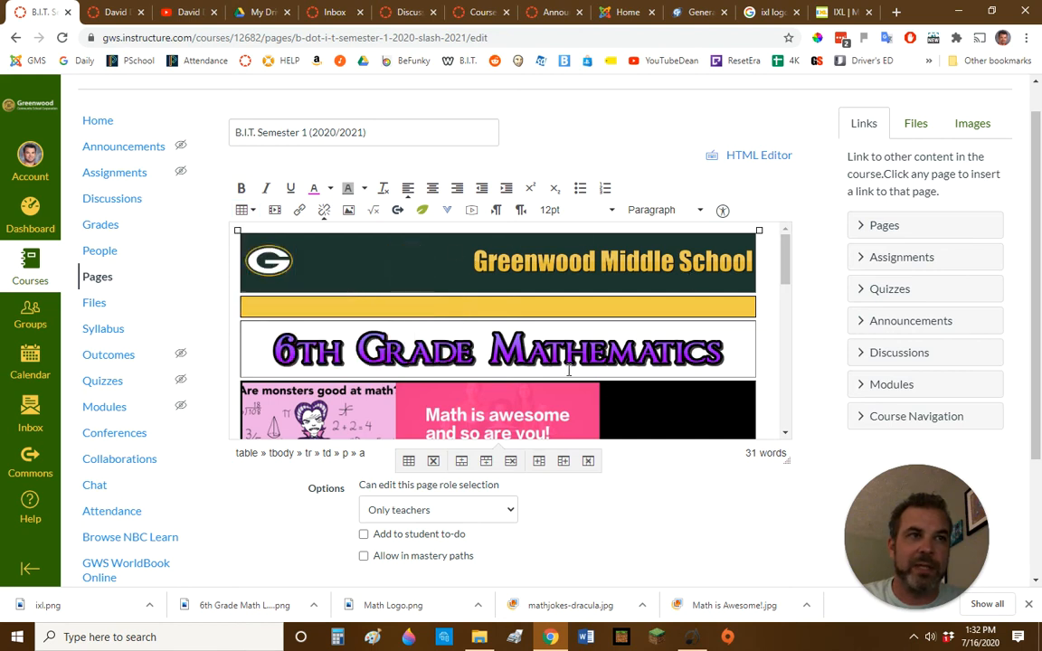
# Open the advanced cell properties of the Greenwood Middle School banner cell and select its background color code without the # sign.
pyautogui.click(379, 270)
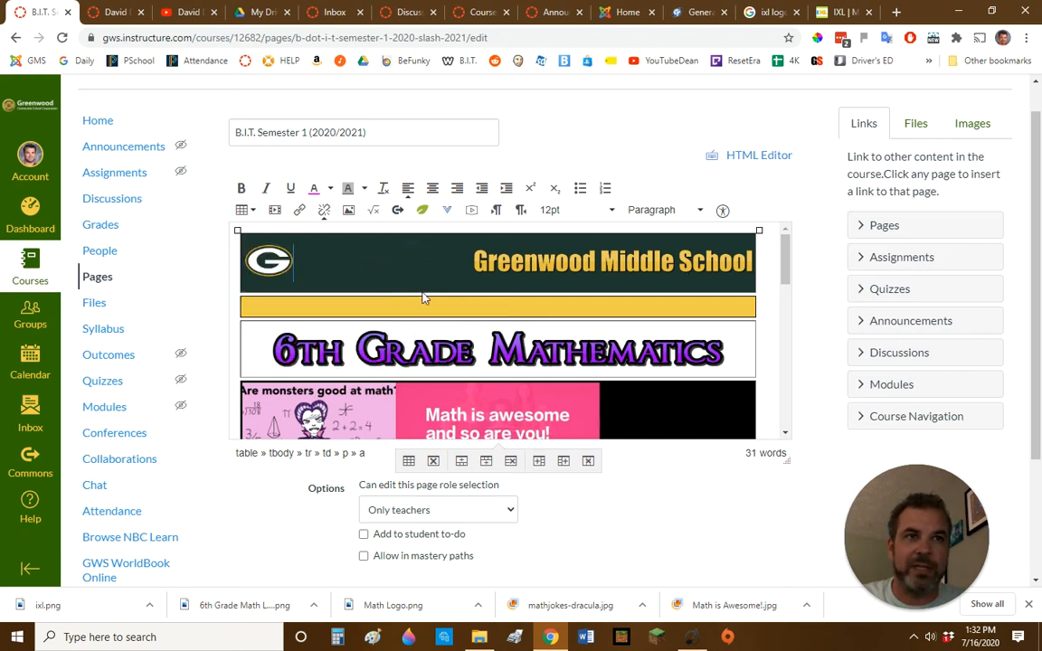
pyautogui.click(254, 211)
pyautogui.moveTo(281, 318)
pyautogui.click(374, 315)
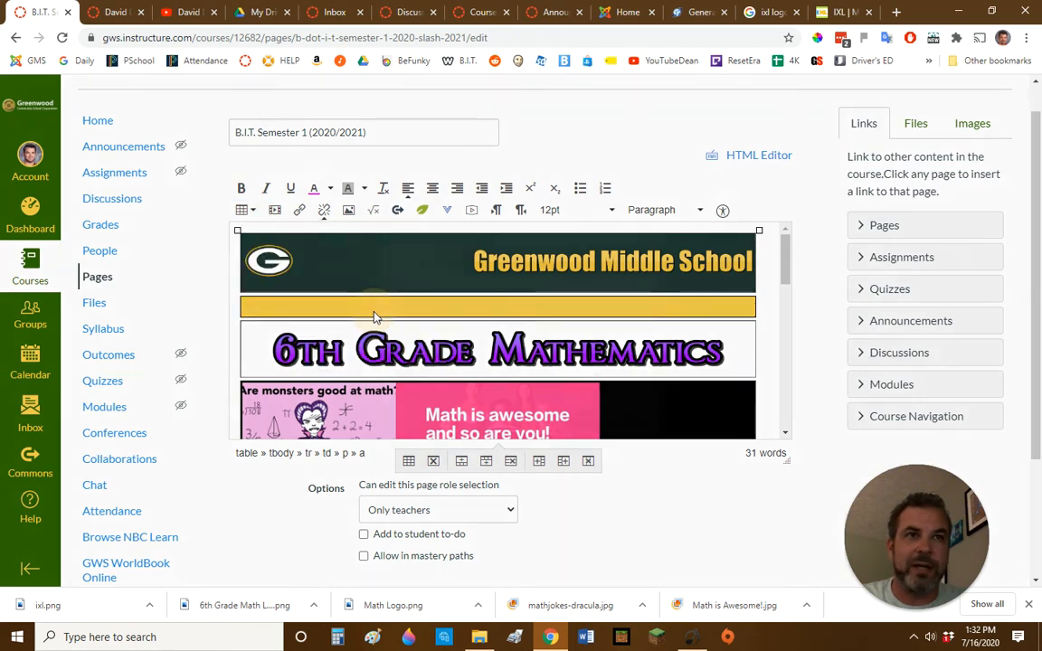
pyautogui.click(454, 264)
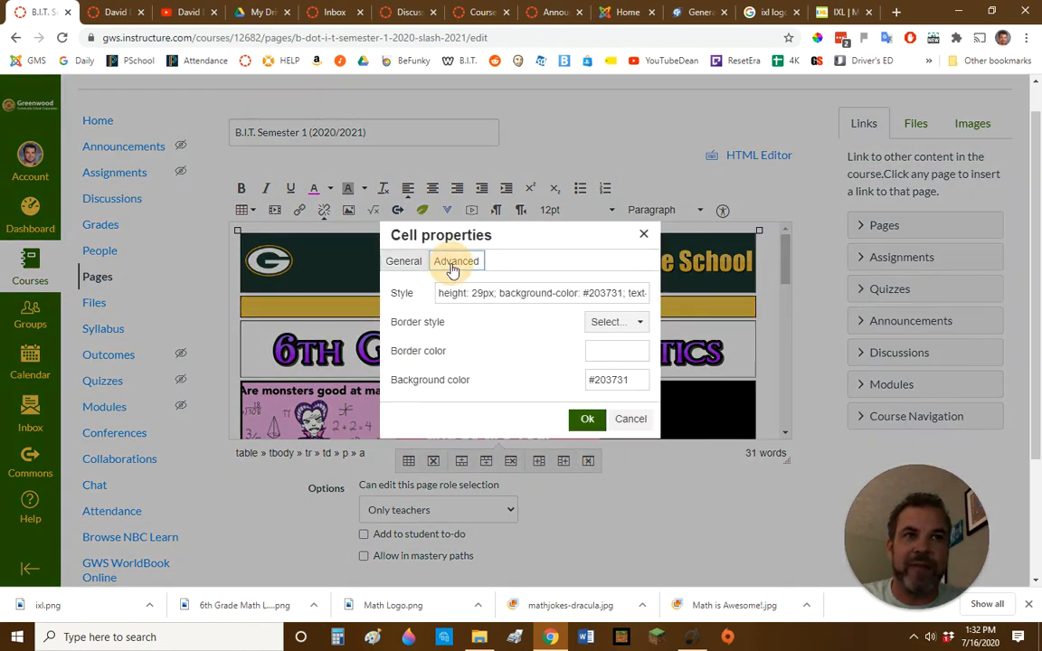
pyautogui.moveTo(470, 381); pyautogui.dragTo(404, 378)
pyautogui.click(625, 379)
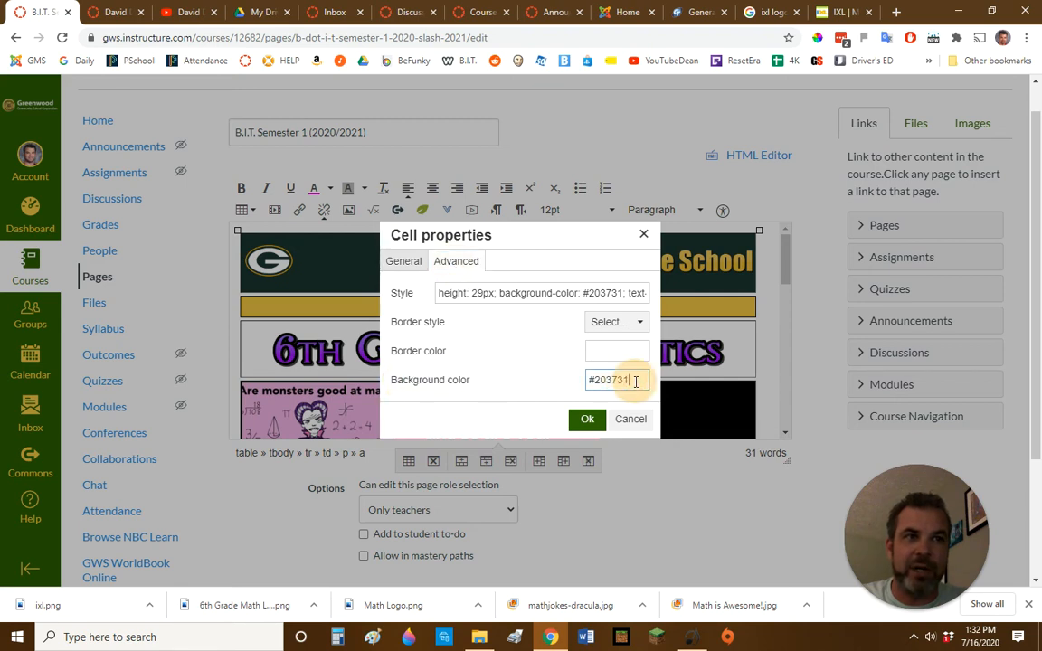
pyautogui.moveTo(633, 381); pyautogui.dragTo(593, 382)
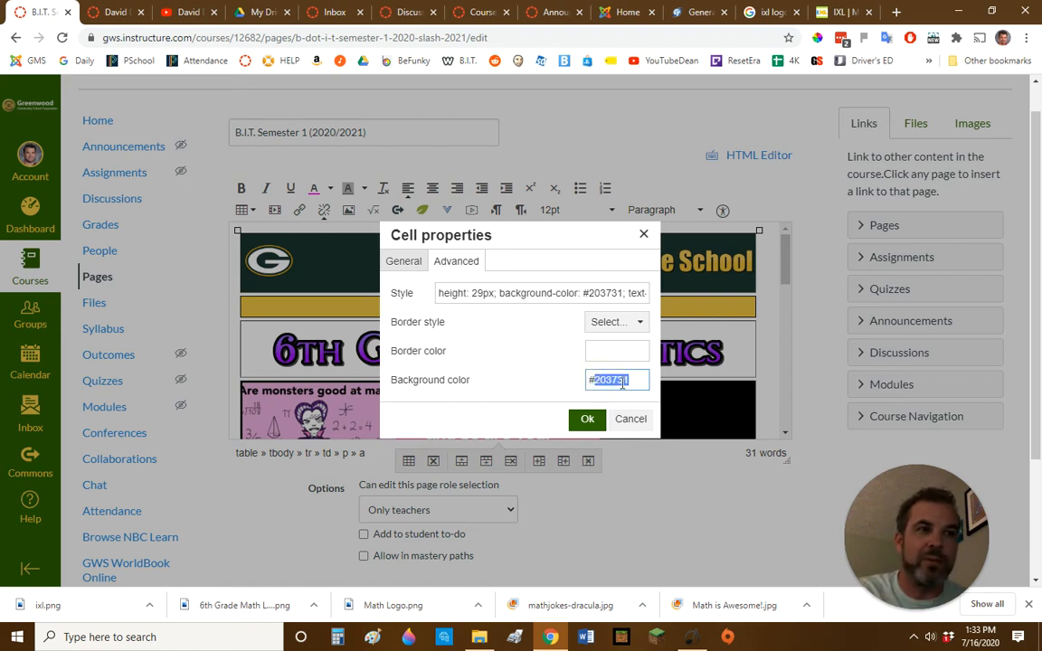
# Search Google for "html color codes" in a new browser tab and open the htmlcolorcodes.com site.
pyautogui.click(895, 12)
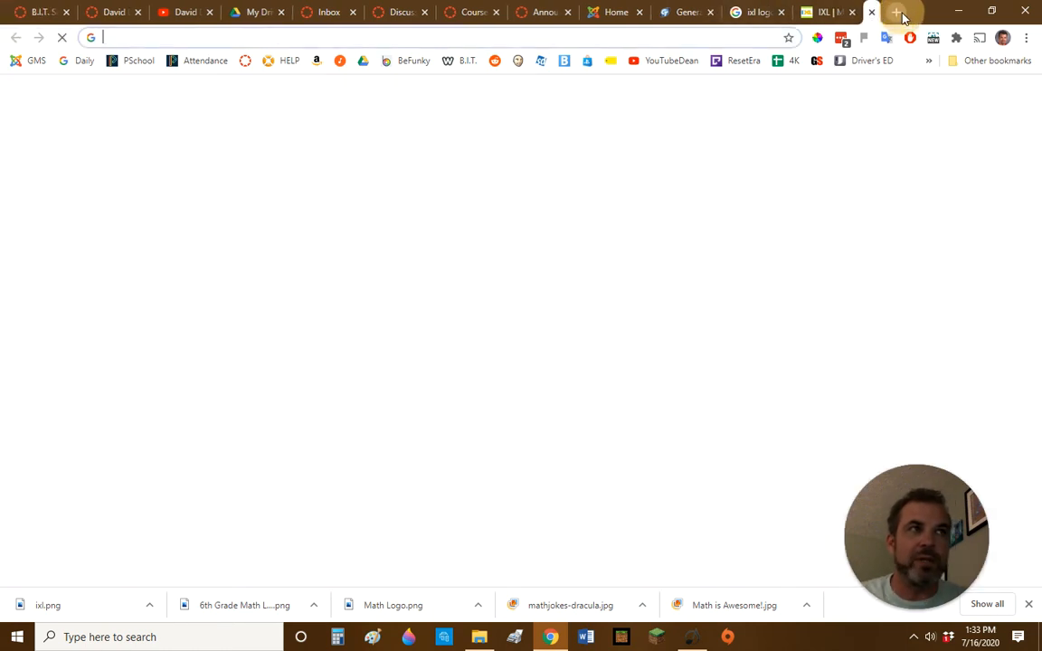
pyautogui.click(333, 38)
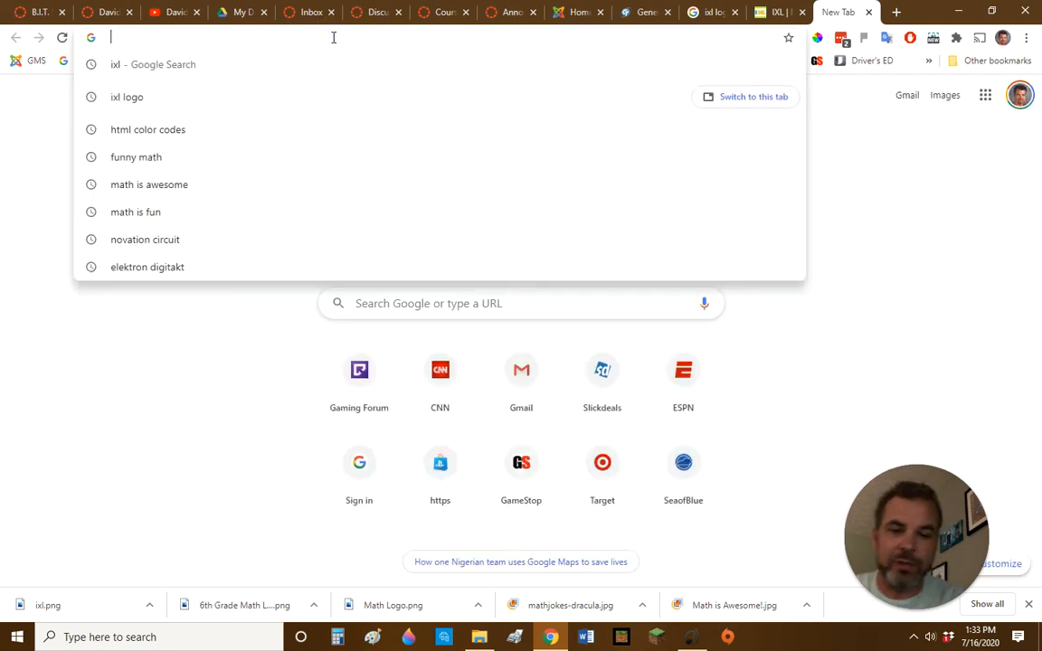
pyautogui.write('html color co')
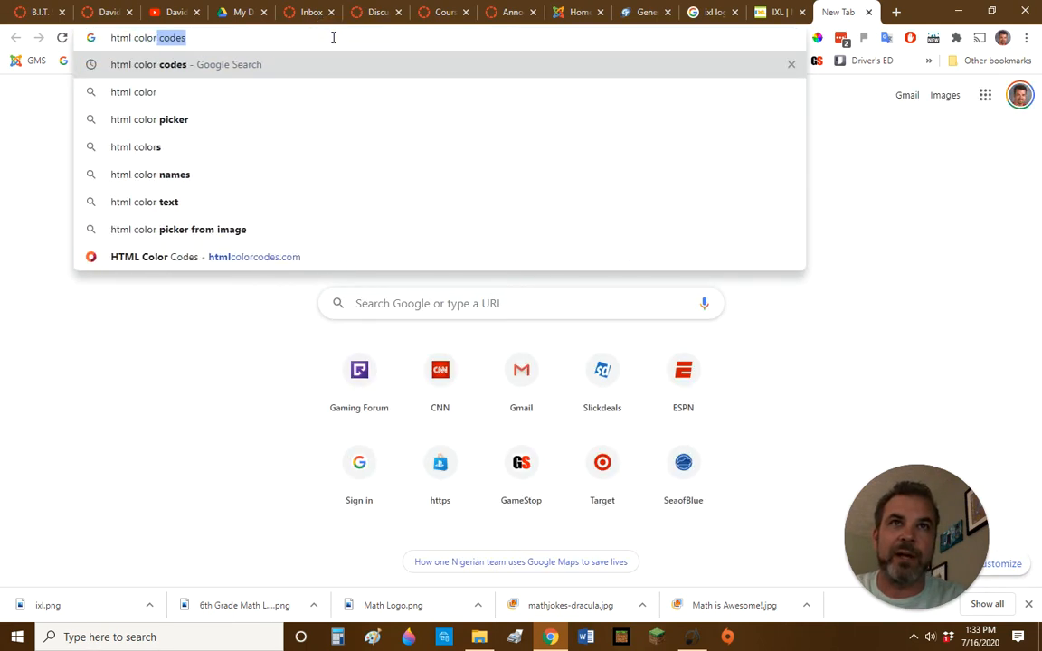
pyautogui.write('des')
pyautogui.press('Return')
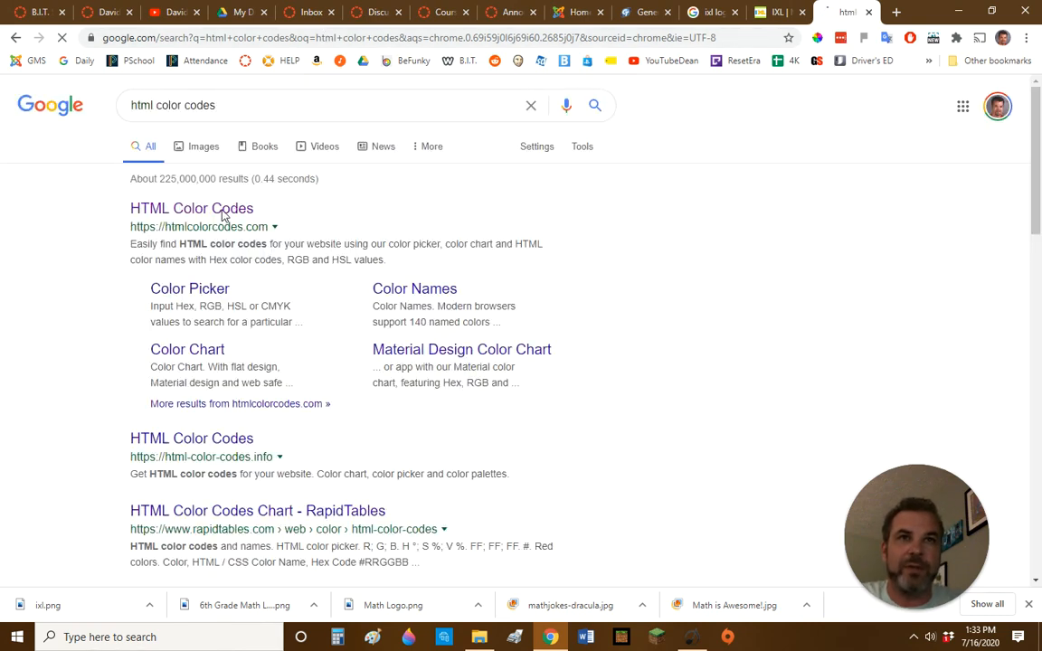
pyautogui.click(223, 211)
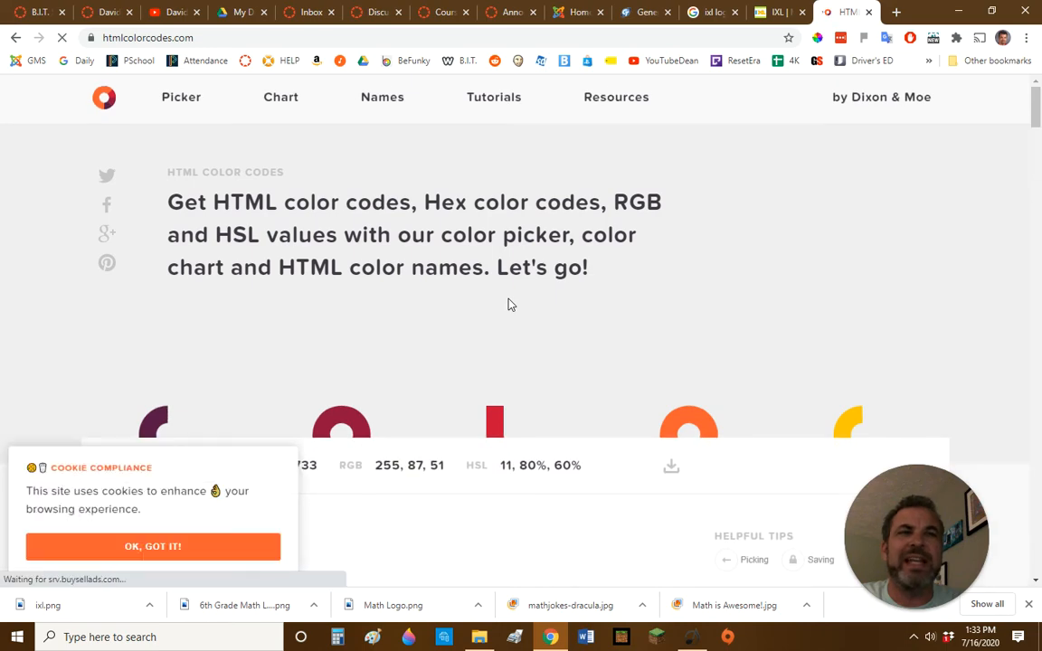
# Choose the blue-violet shade 5956EE in the color picker and copy its hex code.
pyautogui.scroll(-3, 474, 358)
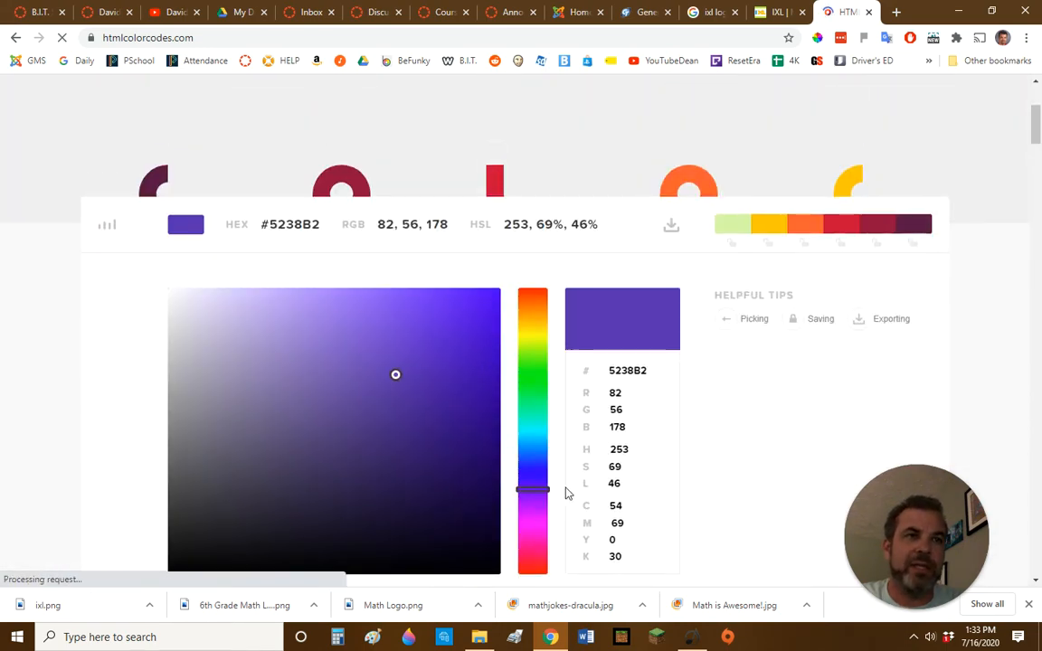
pyautogui.click(541, 473)
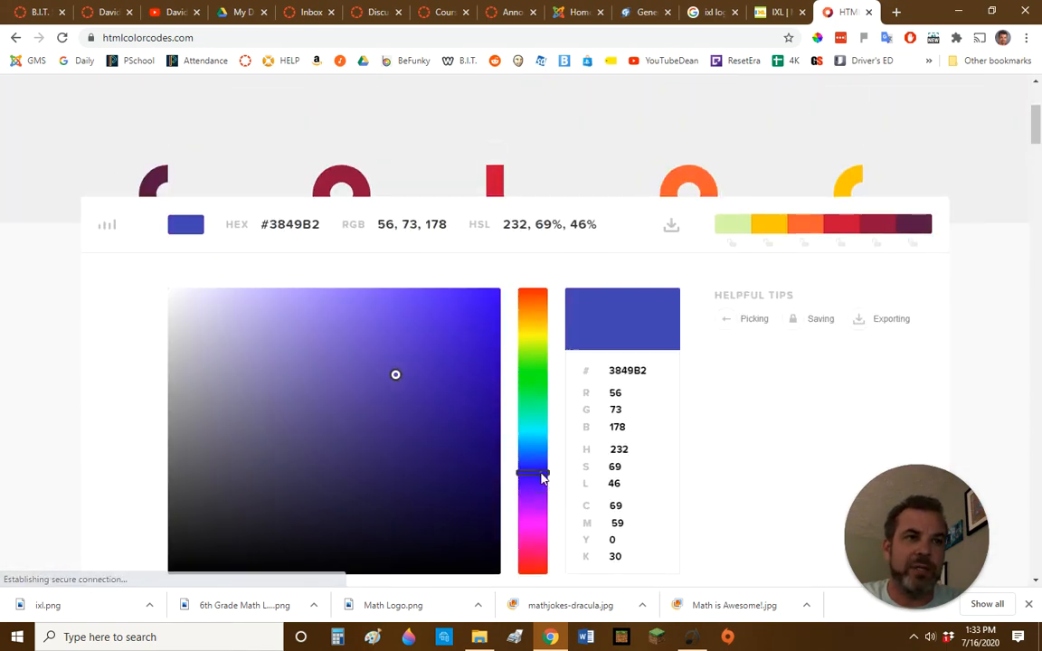
pyautogui.click(540, 481)
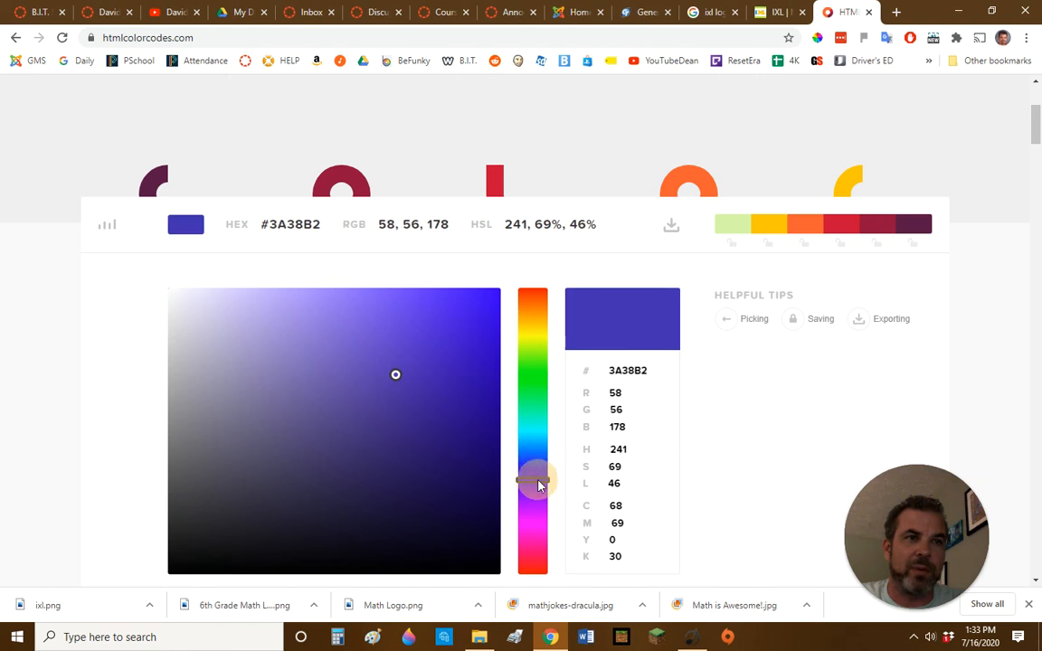
pyautogui.click(420, 325)
pyautogui.click(402, 307)
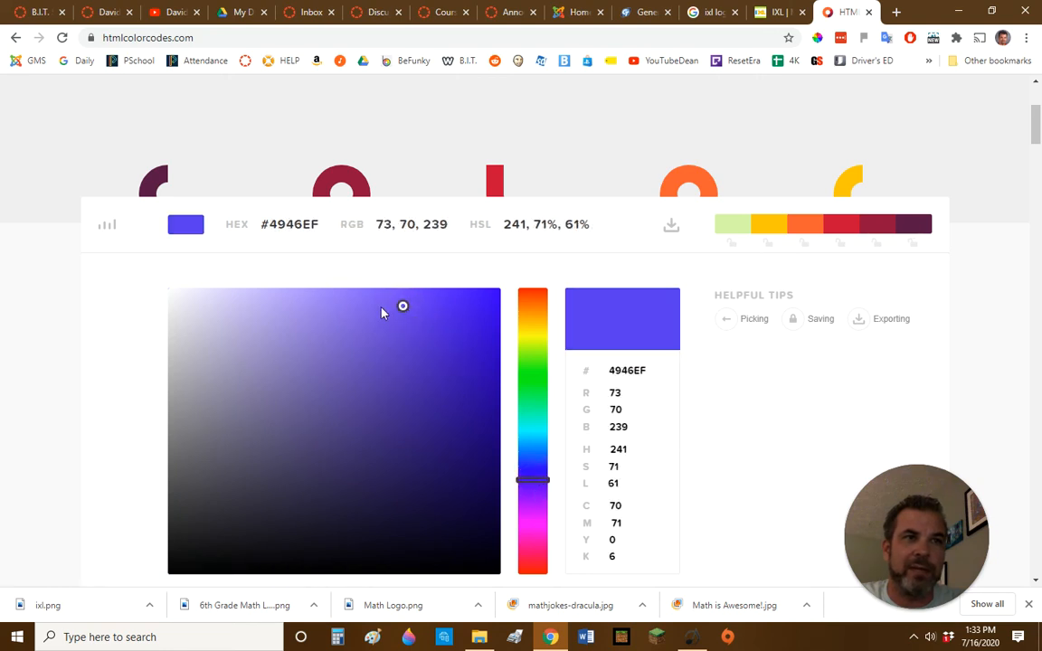
pyautogui.click(380, 308)
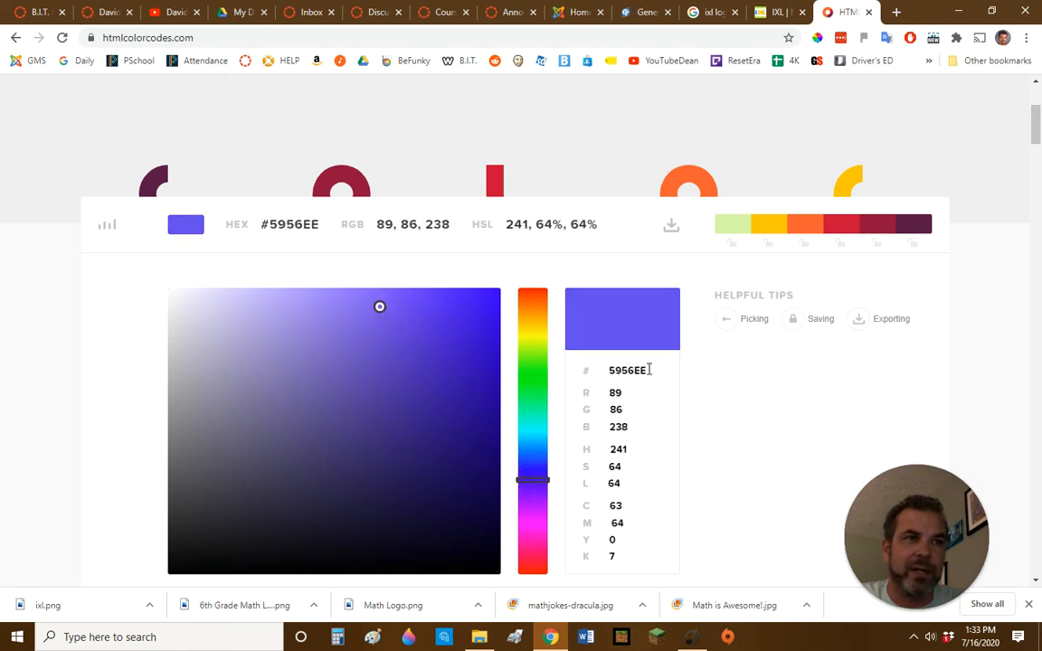
pyautogui.moveTo(648, 370); pyautogui.dragTo(624, 369)
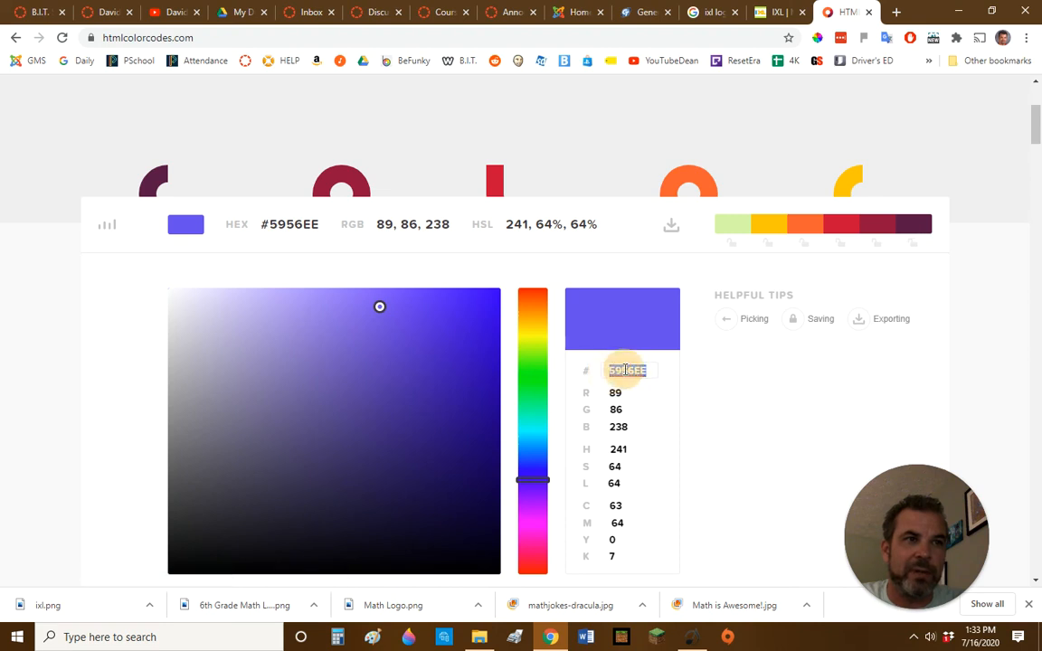
pyautogui.rightClick(624, 370)
pyautogui.click(662, 456)
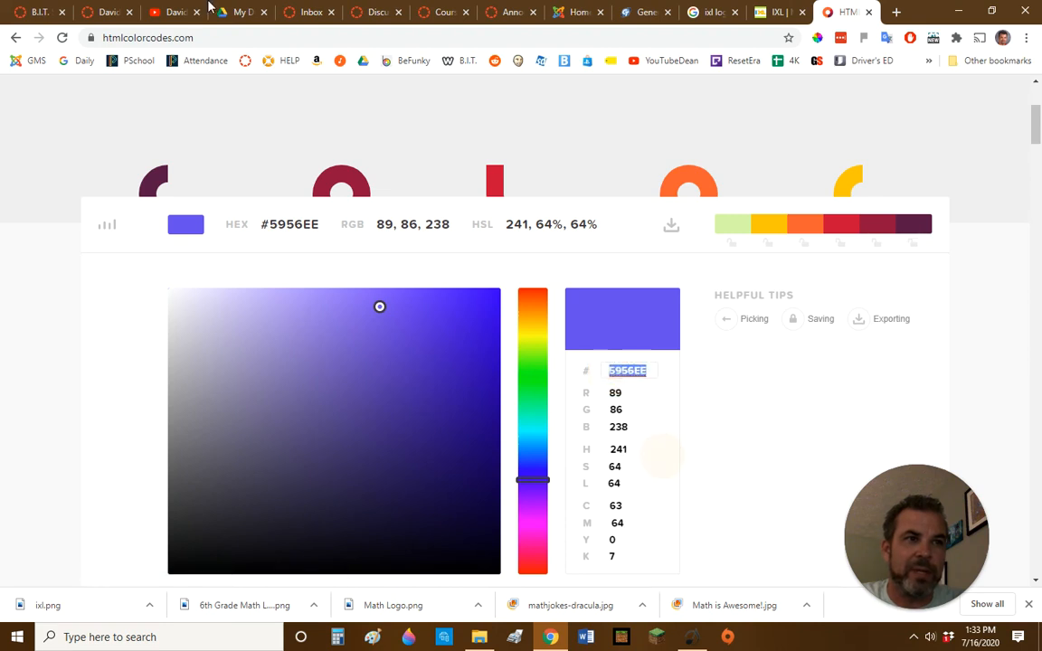
# Return to the page editor and set the Greenwood Middle School banner cell's background color to #5956EE.
pyautogui.click(26, 16)
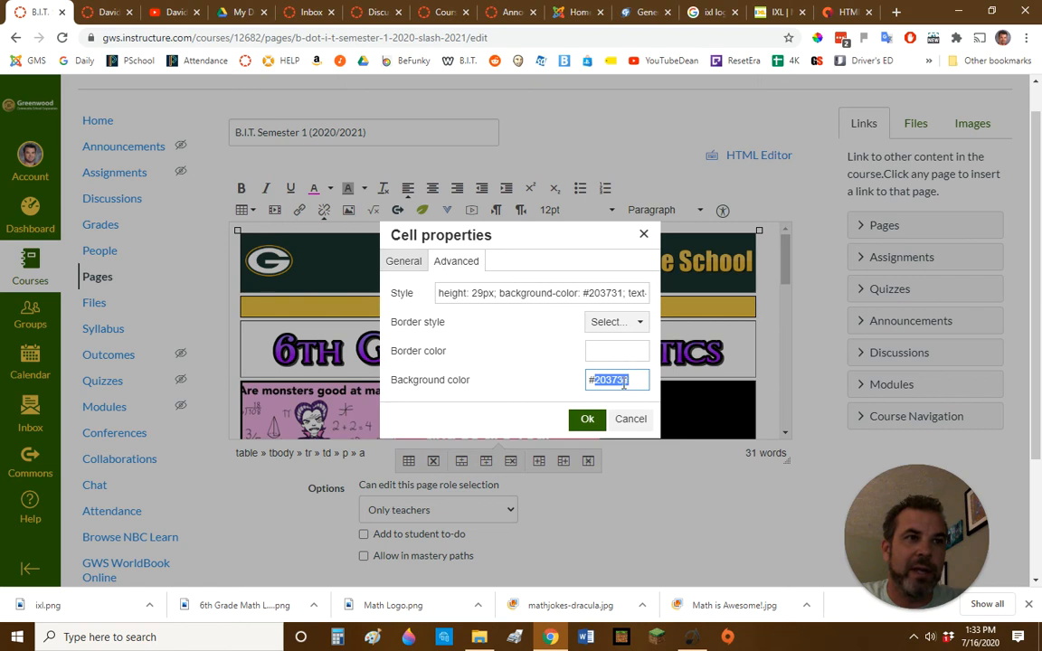
pyautogui.click(589, 380)
pyautogui.click(593, 379)
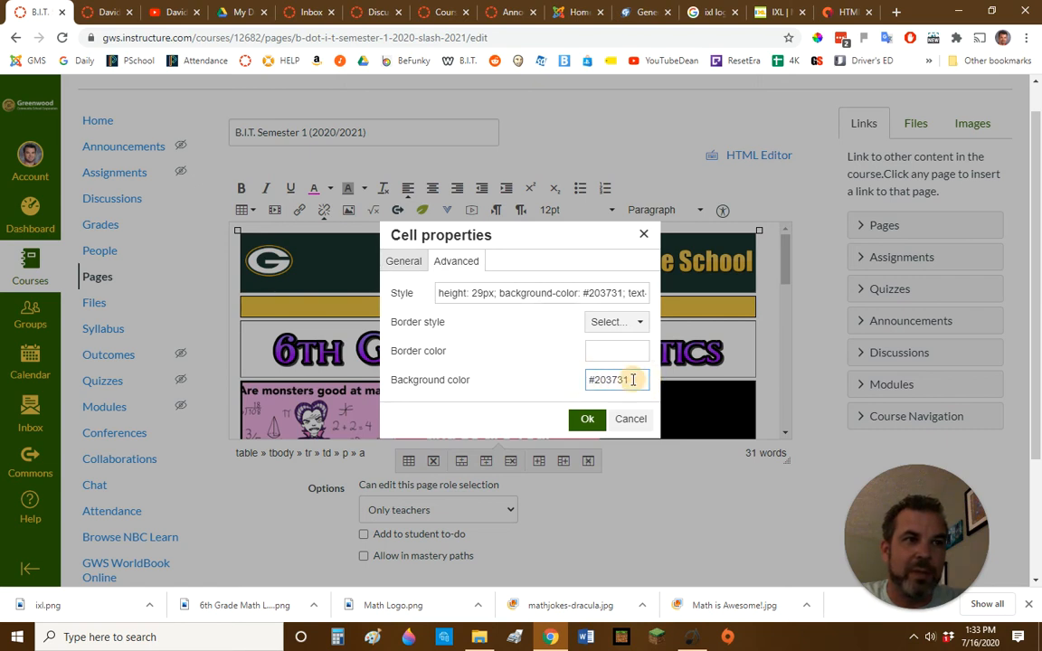
pyautogui.moveTo(634, 380); pyautogui.dragTo(598, 382)
pyautogui.rightClick(598, 380)
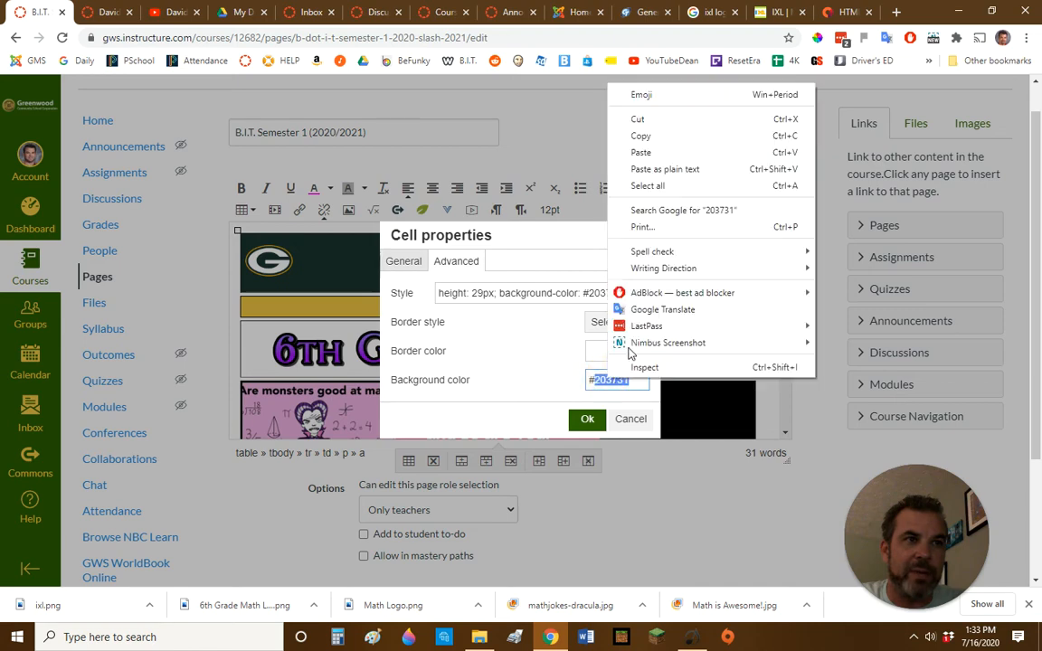
pyautogui.click(658, 152)
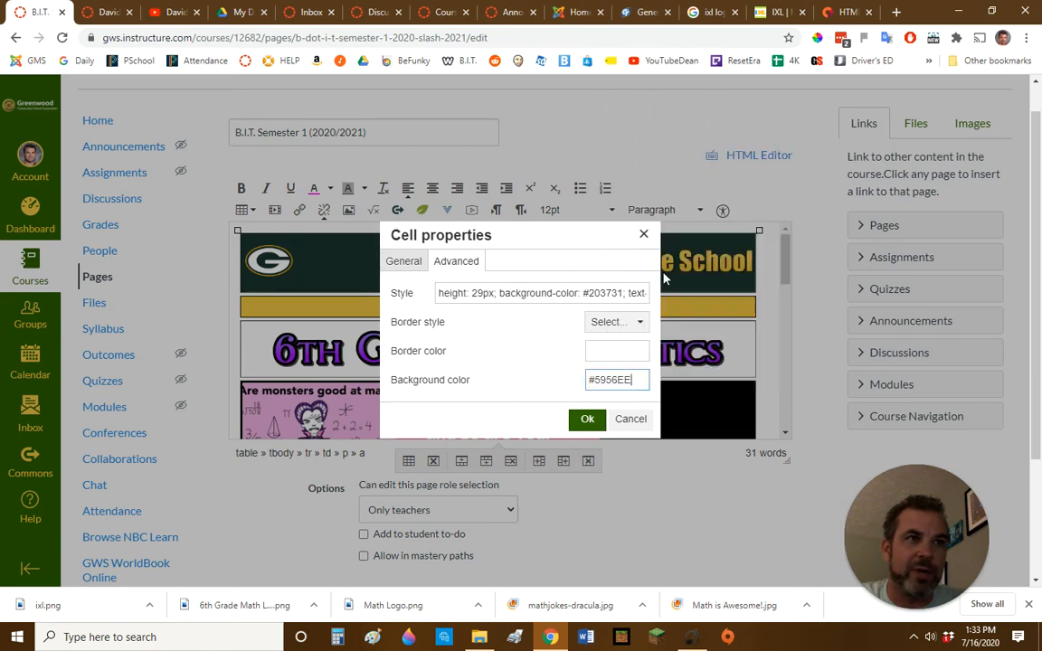
pyautogui.click(589, 418)
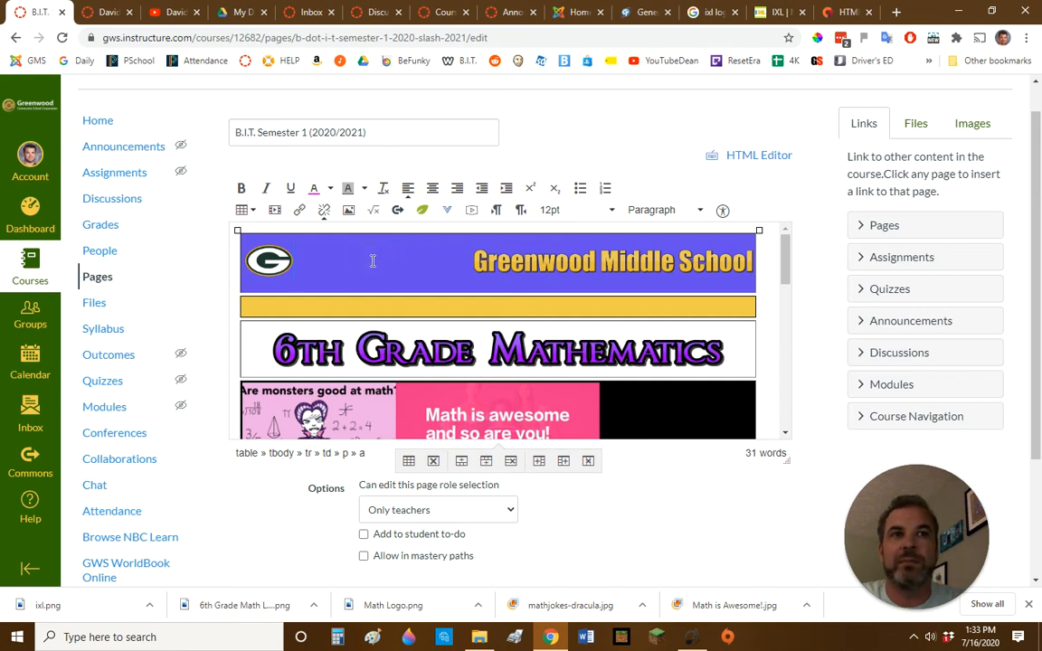
# Open the advanced cell properties of the yellow divider bar below the banner, ready to edit its background color.
pyautogui.click(379, 304)
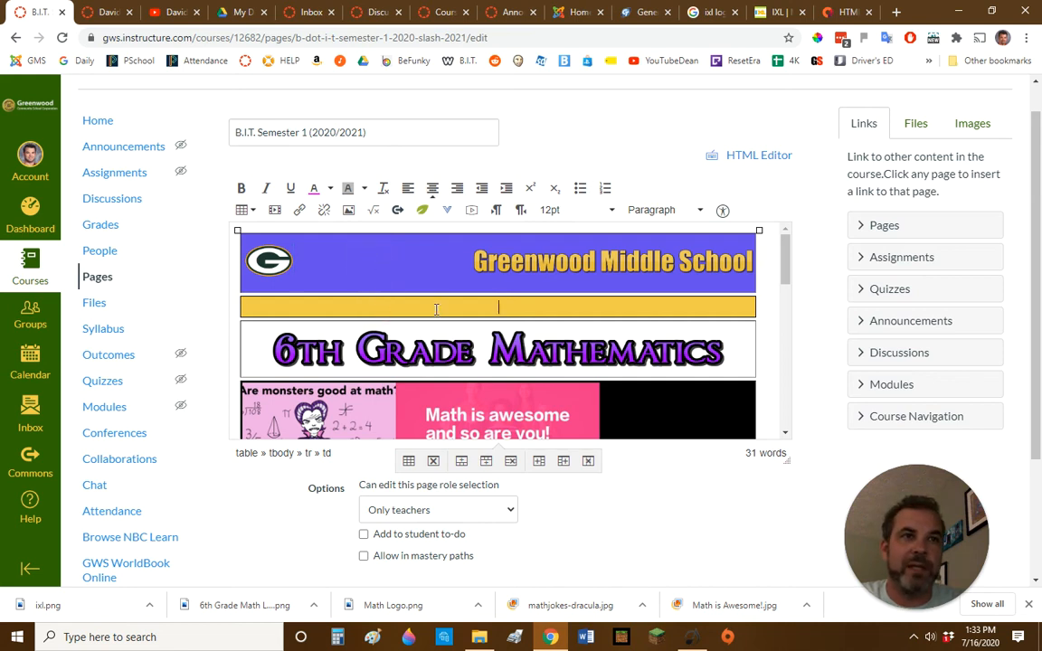
pyautogui.click(250, 210)
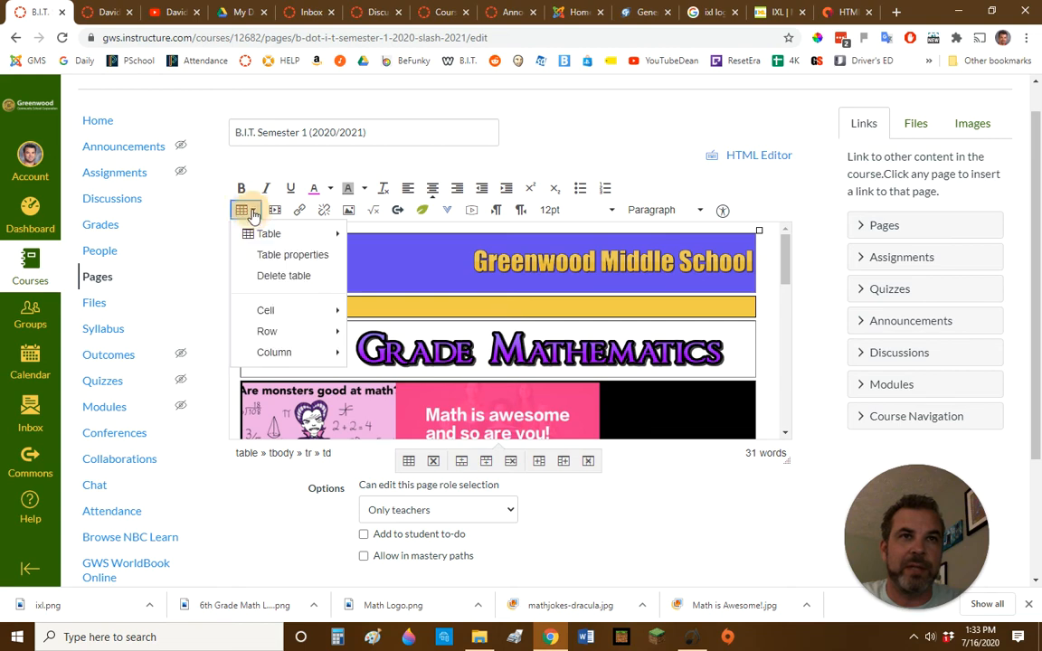
pyautogui.moveTo(268, 311)
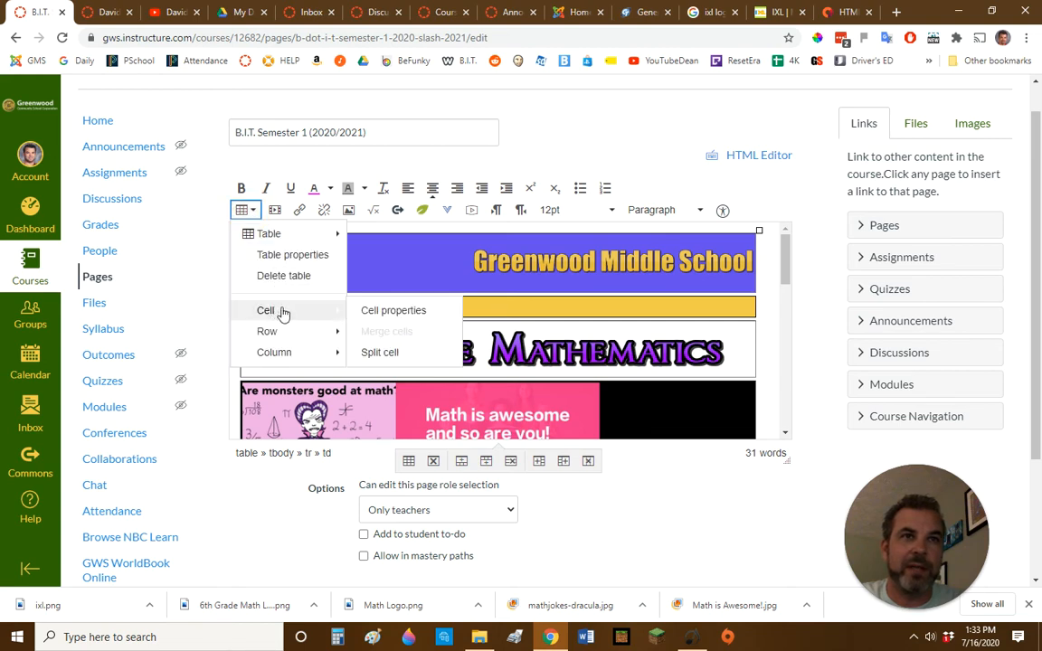
pyautogui.click(377, 311)
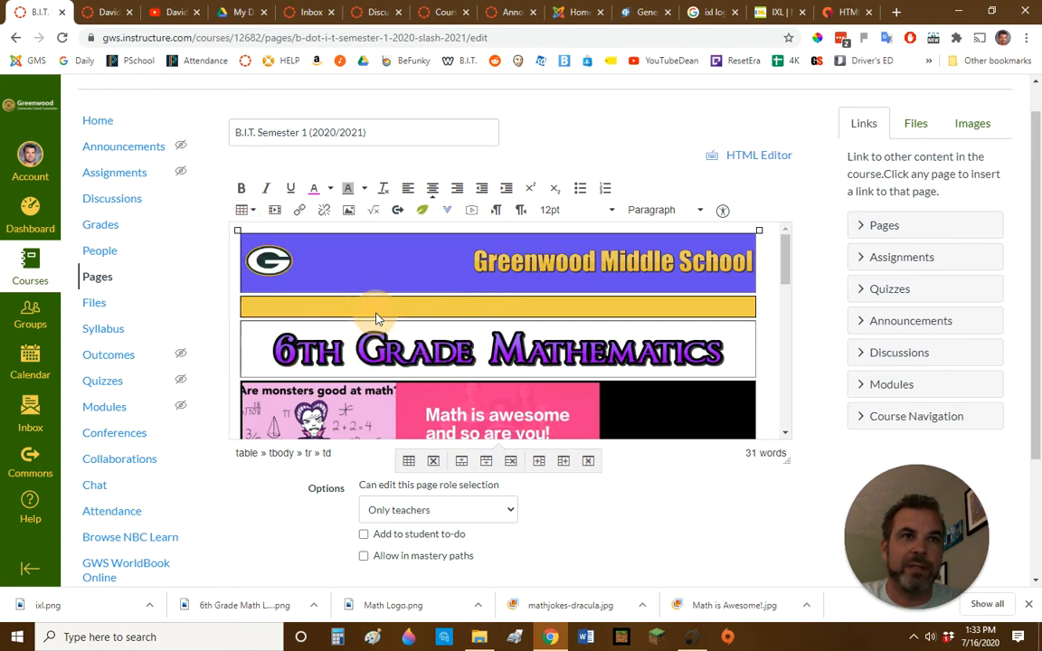
pyautogui.click(464, 261)
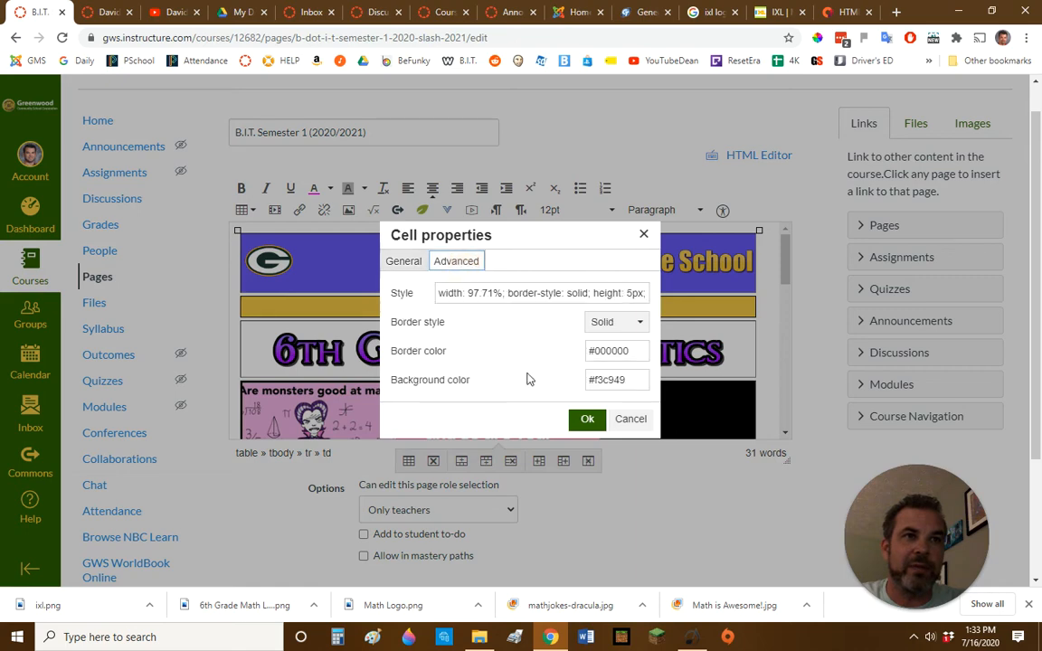
pyautogui.click(637, 379)
# Switch back to the HTML color codes site, choose the light pink shade F0ABE9 and copy its hex code.
pyautogui.click(842, 12)
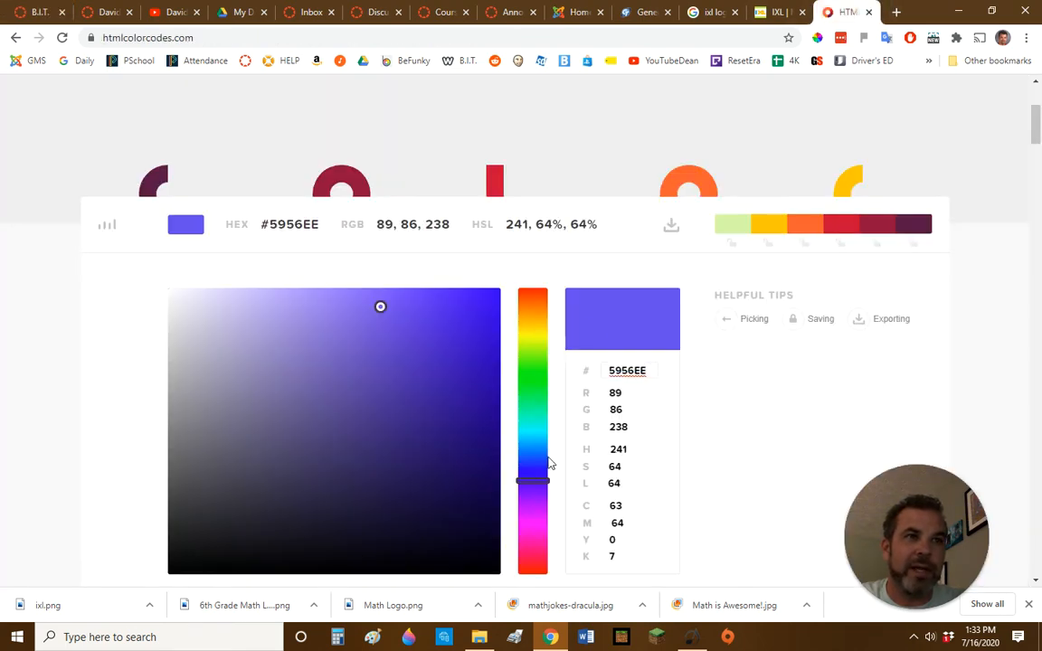
pyautogui.click(534, 533)
pyautogui.click(263, 304)
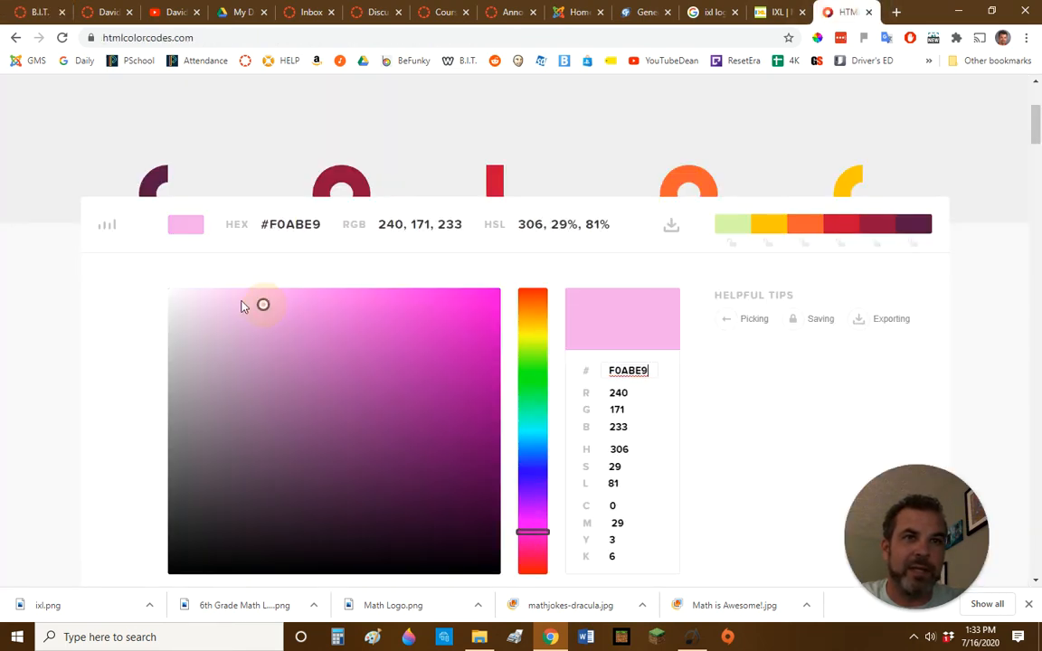
pyautogui.moveTo(649, 370); pyautogui.dragTo(612, 374)
pyautogui.rightClick(611, 372)
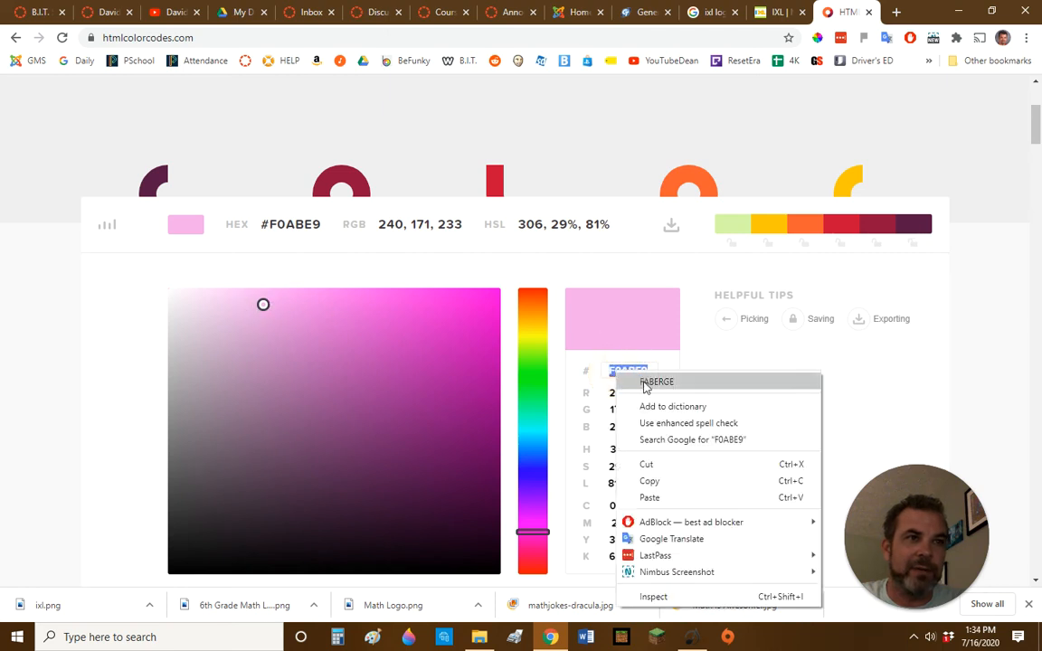
pyautogui.click(653, 481)
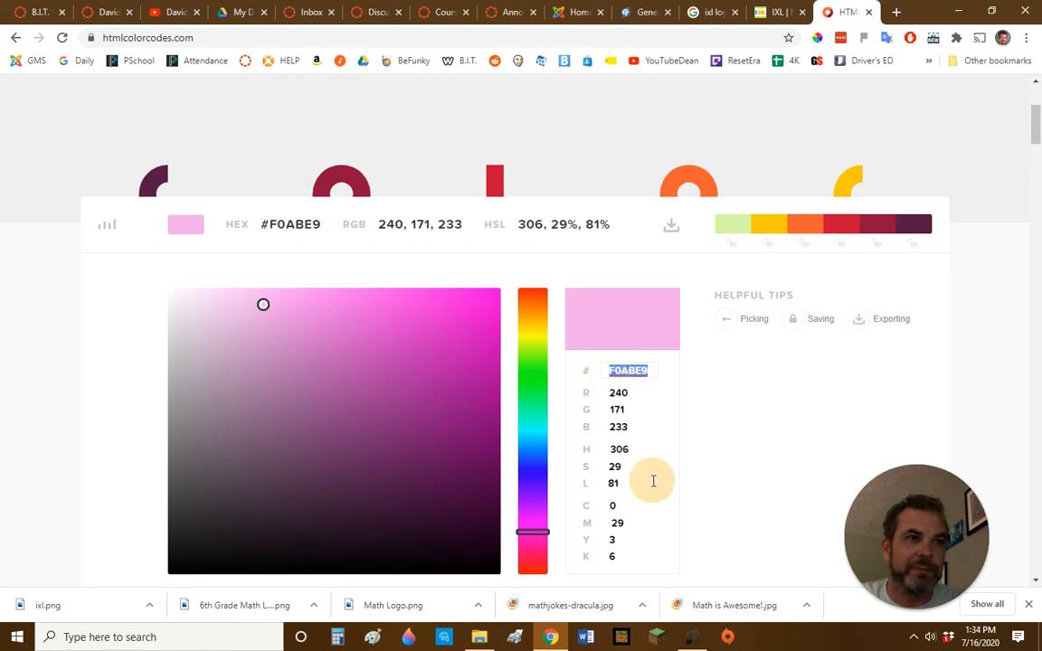
# Return to the page editor and set the background color of the divider bar below the banner to #F0ABE9.
pyautogui.click(40, 12)
pyautogui.moveTo(630, 380); pyautogui.dragTo(593, 380)
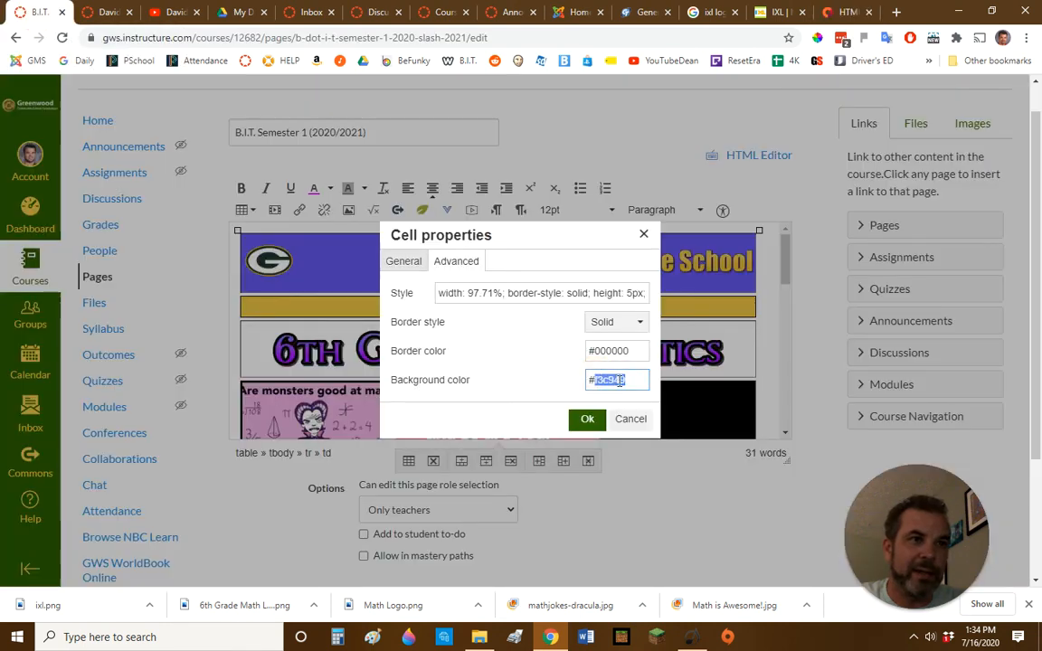
pyautogui.rightClick(620, 386)
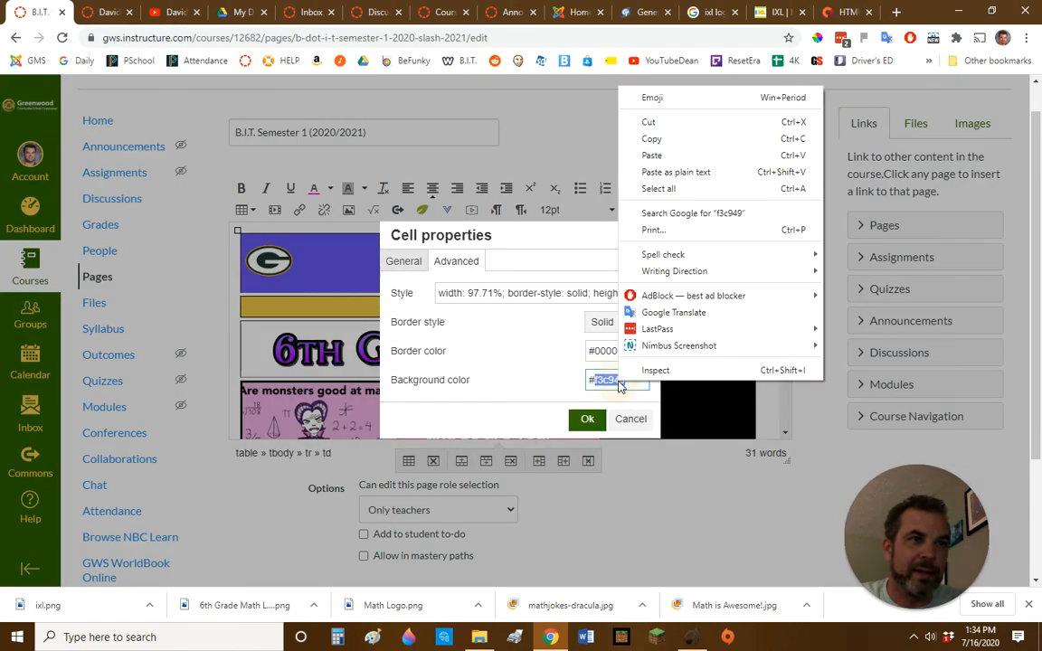
pyautogui.click(652, 155)
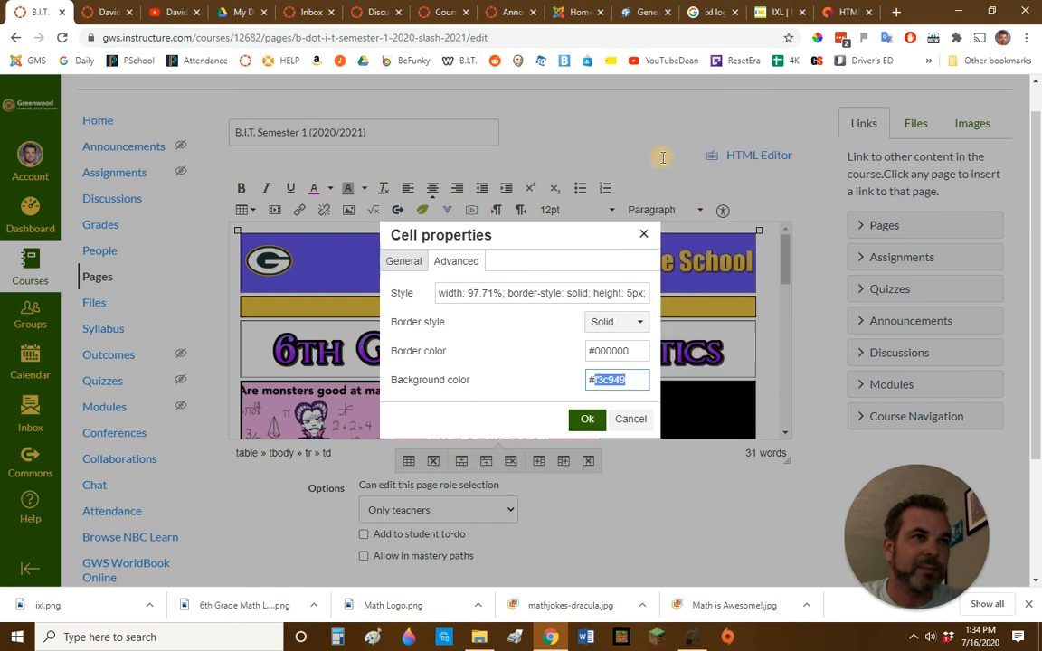
pyautogui.click(588, 420)
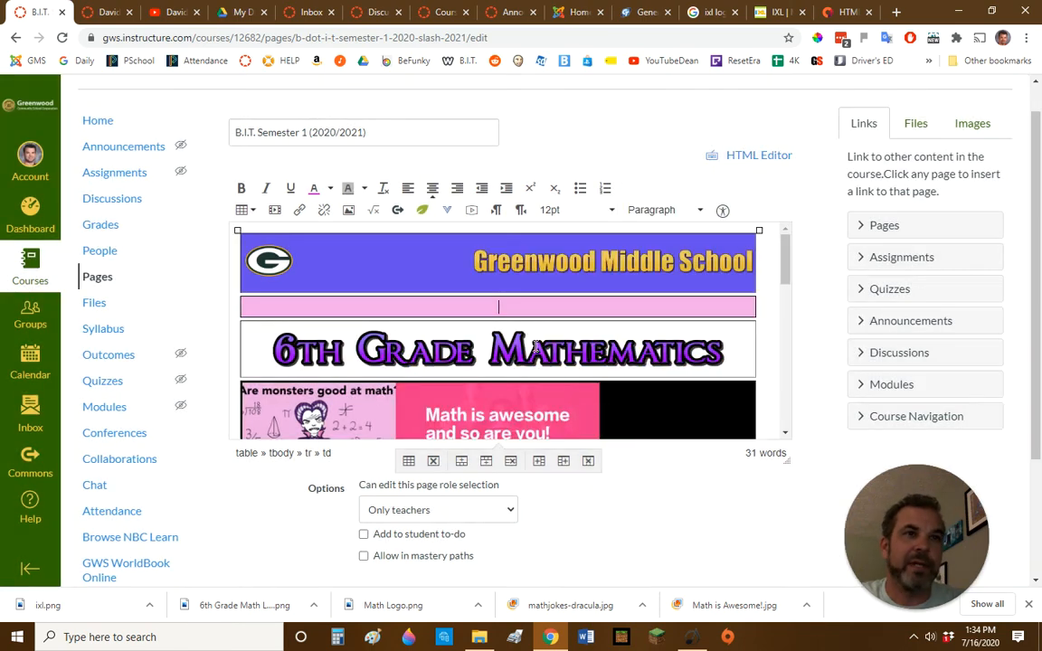
# Set the background color of the yellow divider bar between the math images and the News/Updates section to #F0ABE9.
pyautogui.scroll(-2, 522, 308)
pyautogui.scroll(-2, 522, 312)
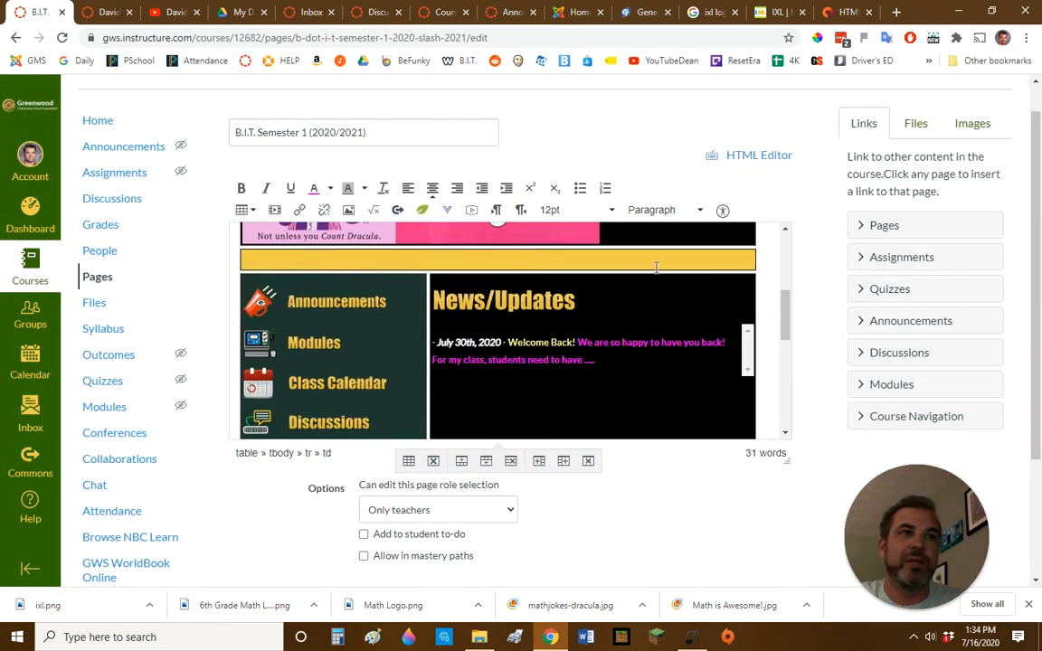
pyautogui.scroll(2, 640, 290)
pyautogui.click(630, 327)
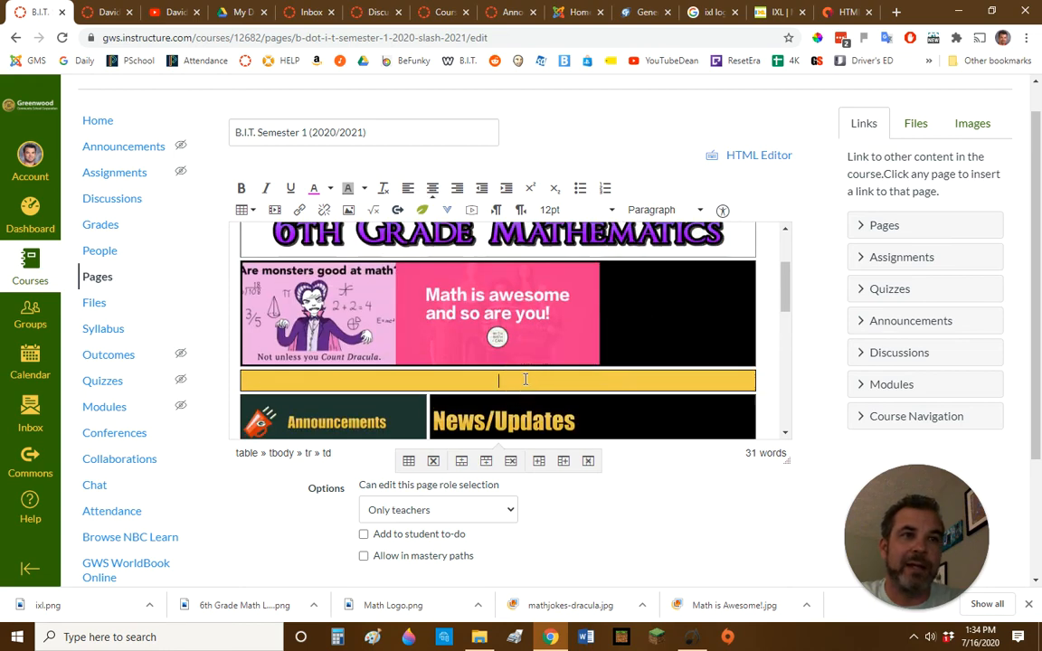
pyautogui.click(254, 214)
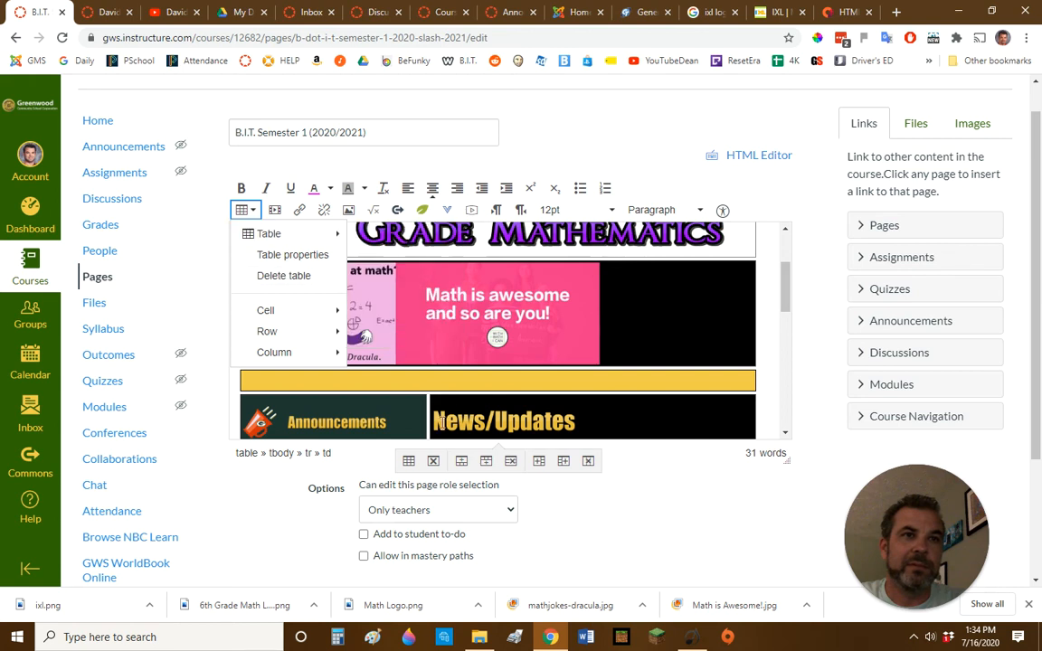
pyautogui.click(400, 410)
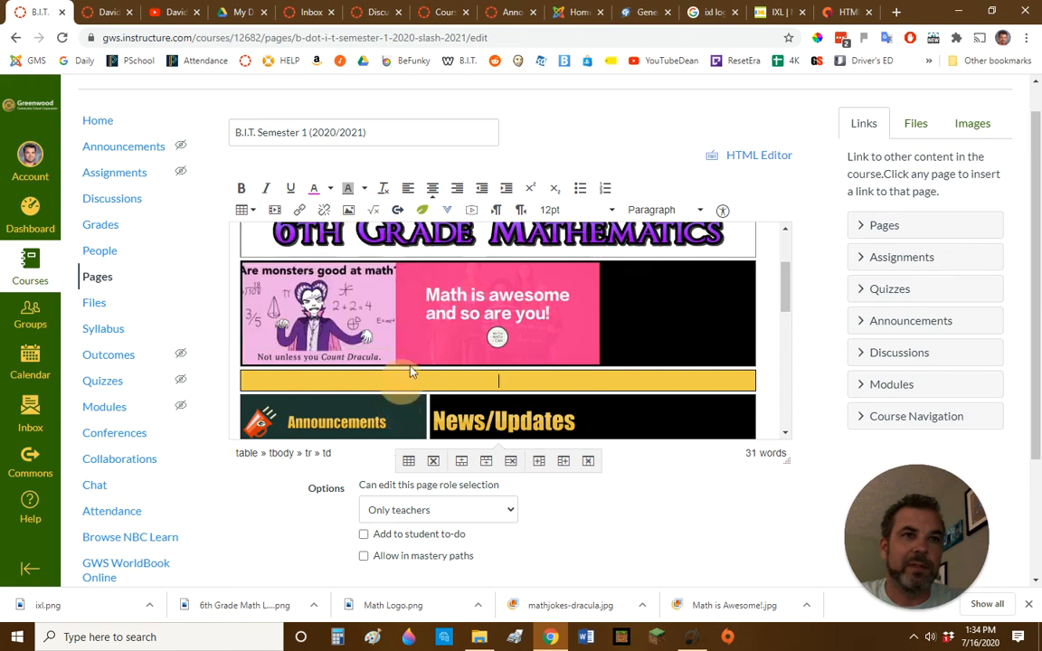
pyautogui.click(244, 210)
pyautogui.moveTo(274, 316)
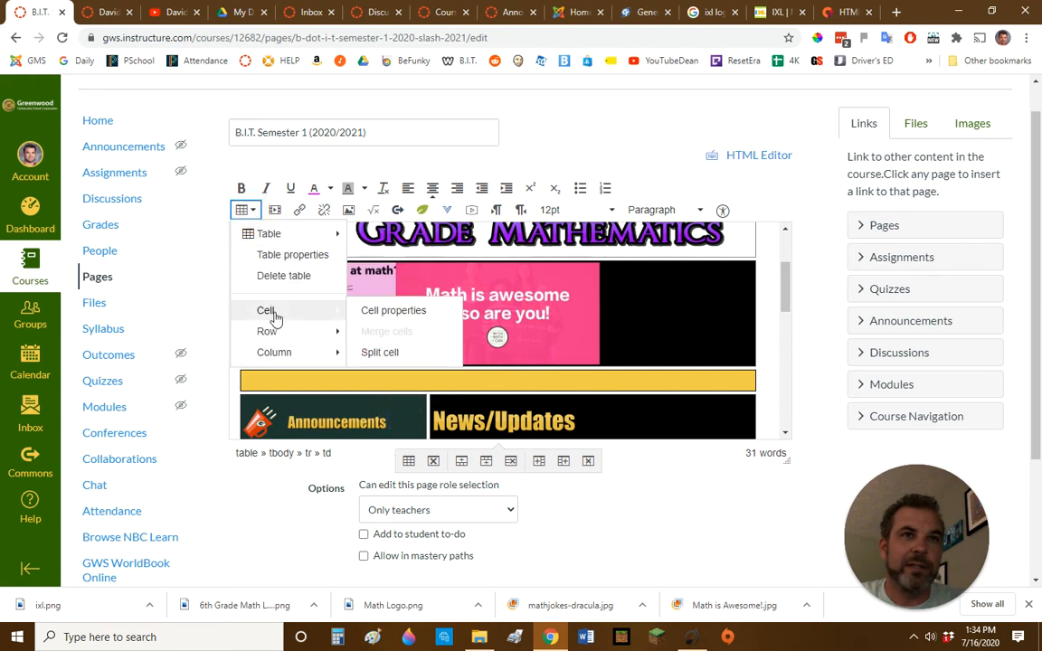
pyautogui.click(384, 312)
pyautogui.click(456, 261)
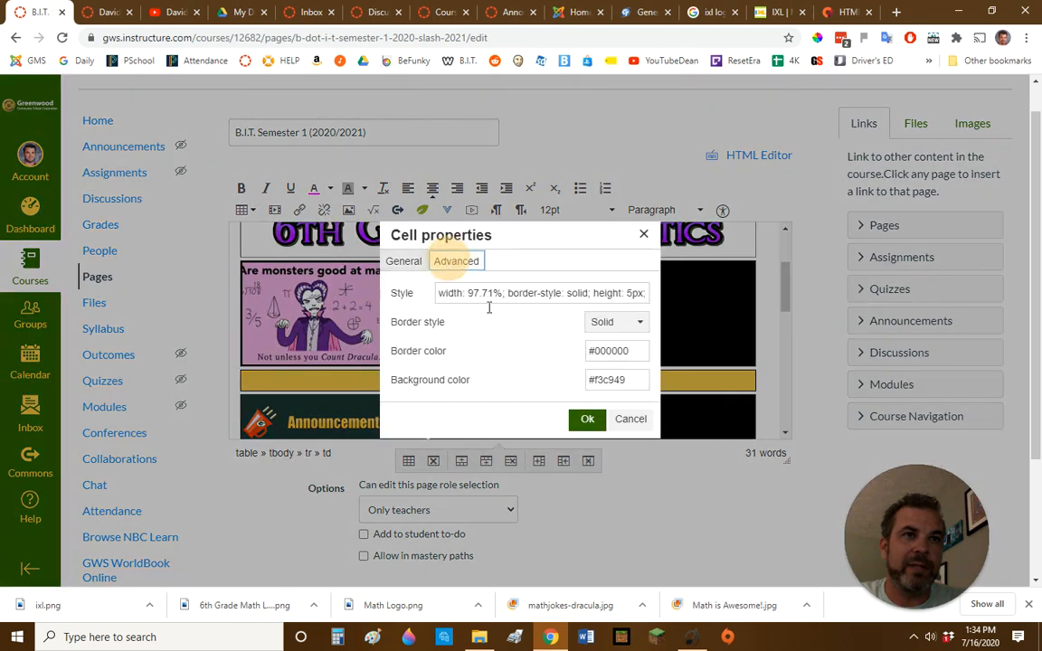
pyautogui.moveTo(624, 379); pyautogui.dragTo(599, 379)
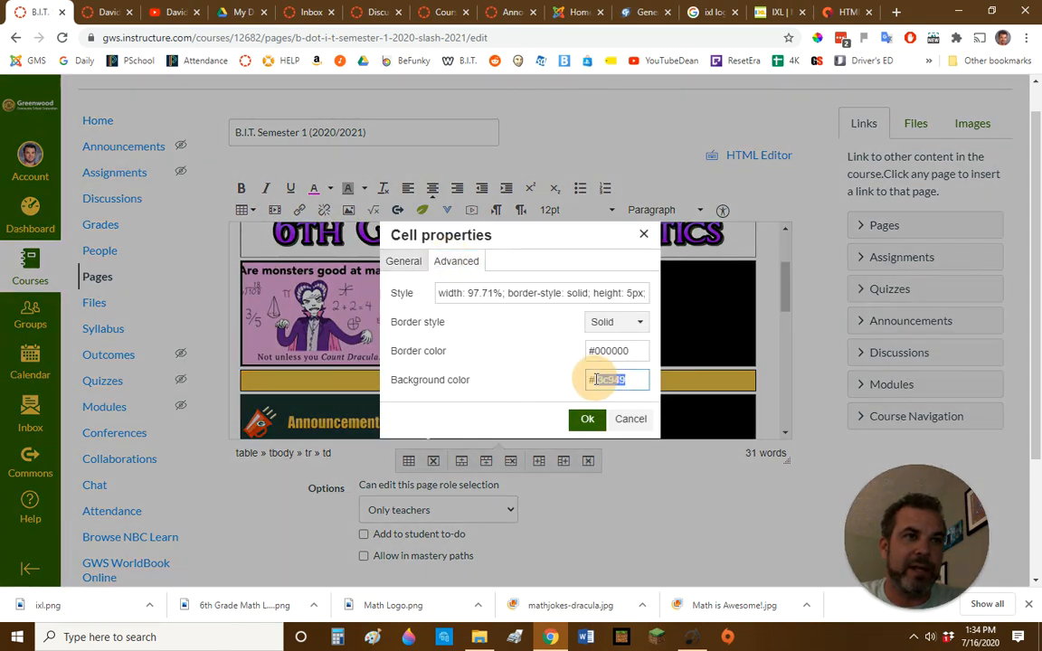
pyautogui.rightClick(610, 380)
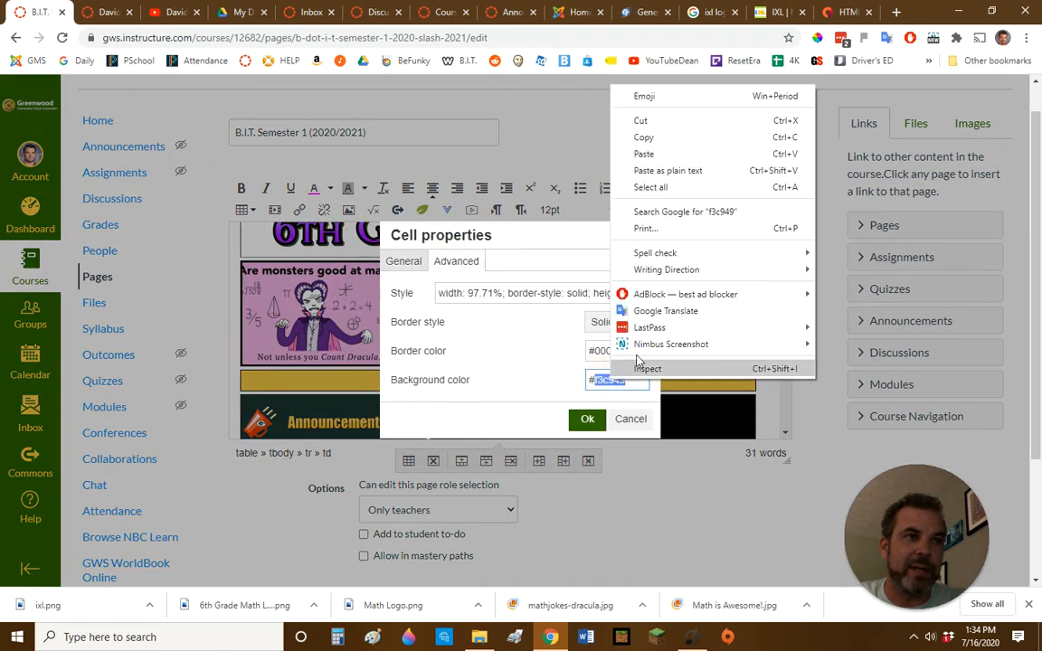
pyautogui.click(645, 156)
pyautogui.click(587, 421)
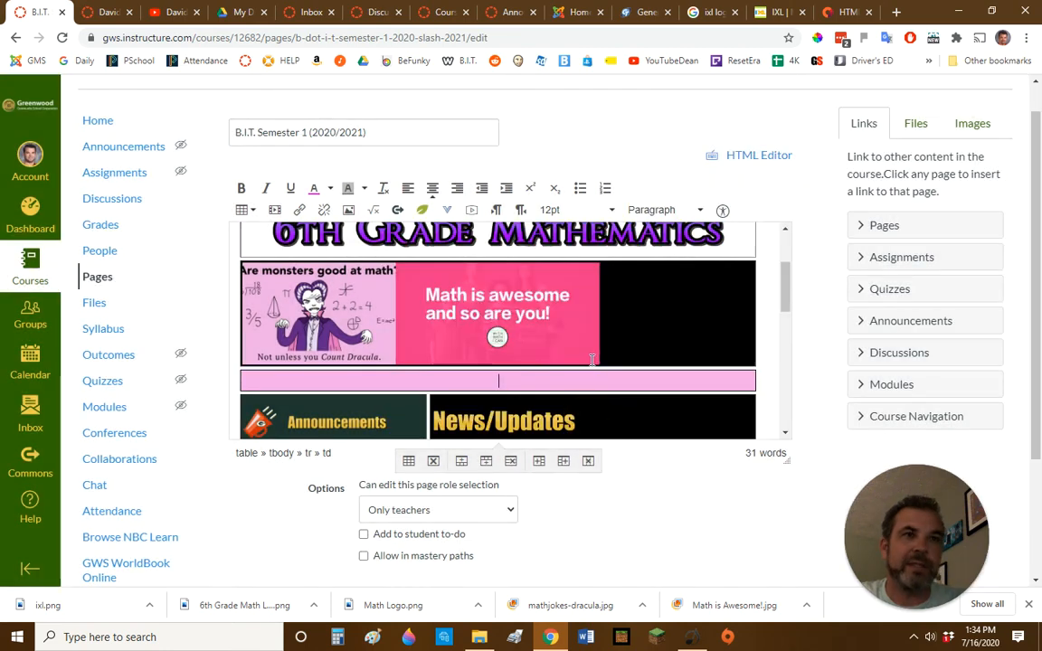
# Set the background color of the yellow divider bar directly above the Resources section to #F0ABE9.
pyautogui.scroll(-1, 589, 359)
pyautogui.scroll(-2, 589, 359)
pyautogui.click(500, 379)
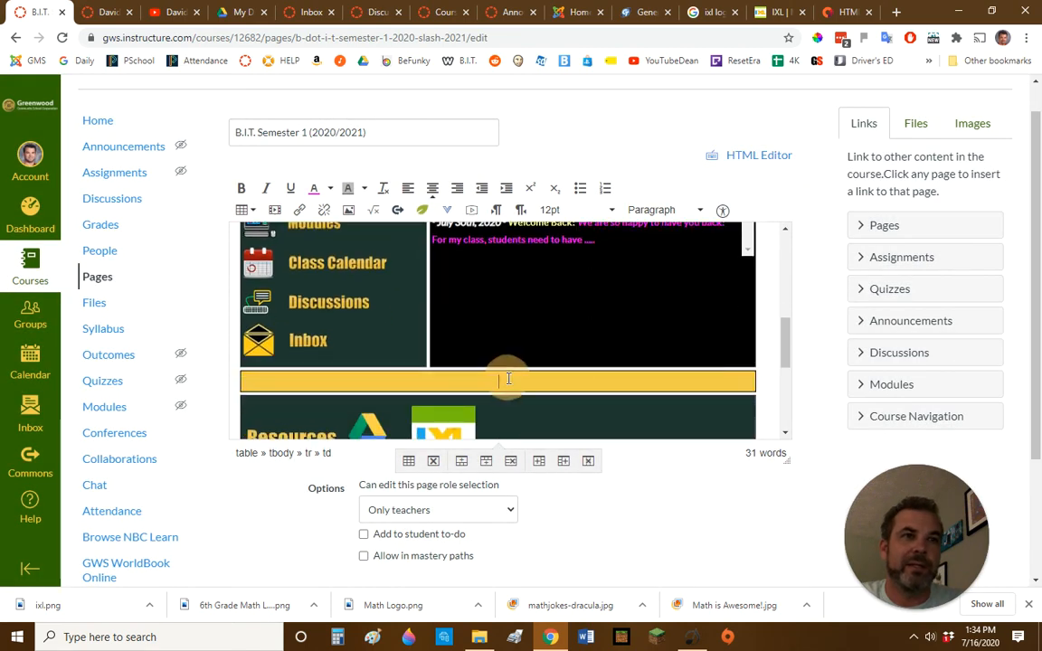
pyautogui.click(253, 213)
pyautogui.moveTo(279, 309)
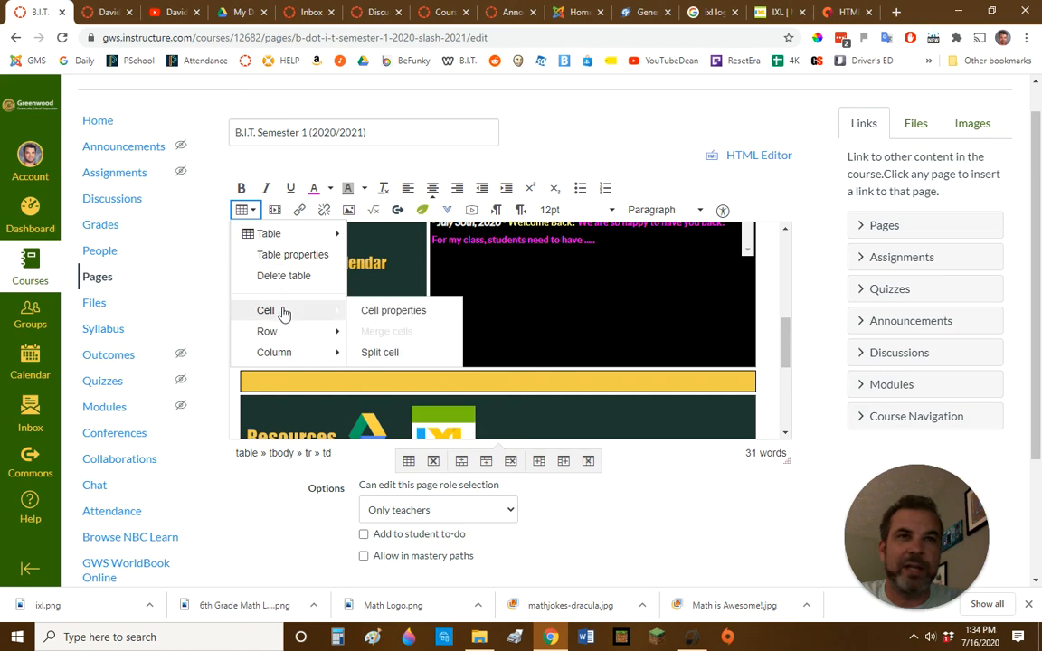
pyautogui.click(382, 313)
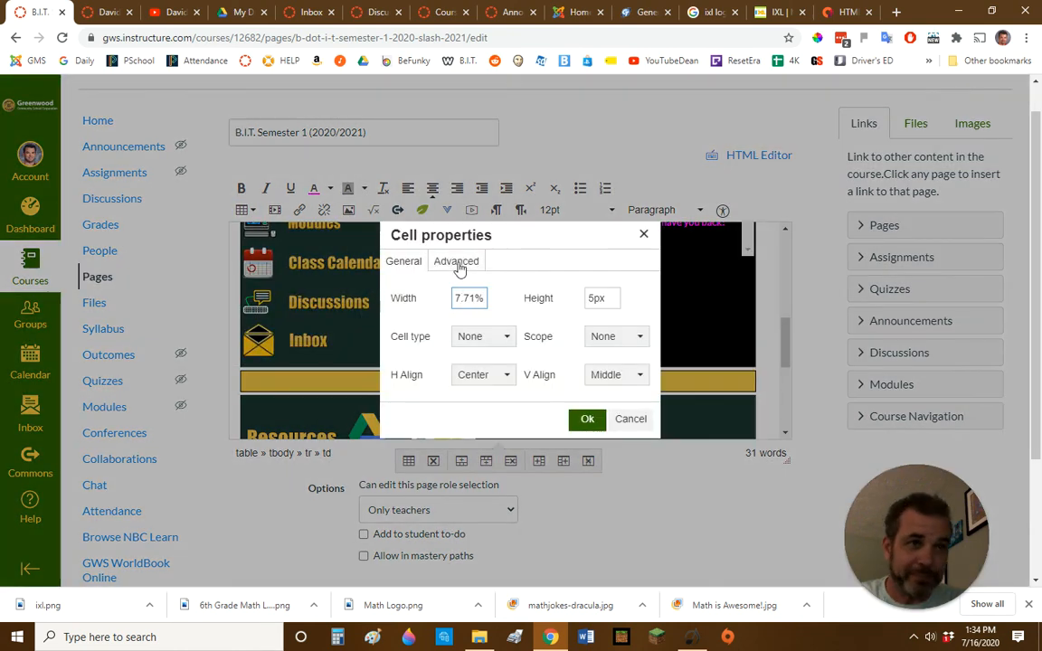
pyautogui.click(456, 262)
pyautogui.moveTo(630, 379); pyautogui.dragTo(597, 380)
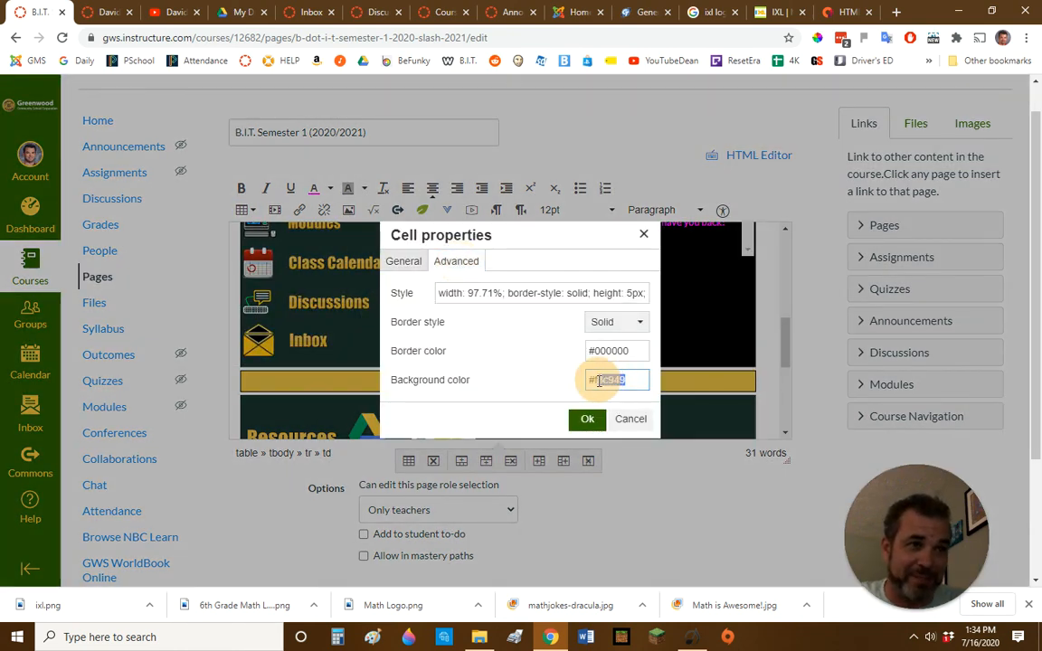
pyautogui.rightClick(597, 380)
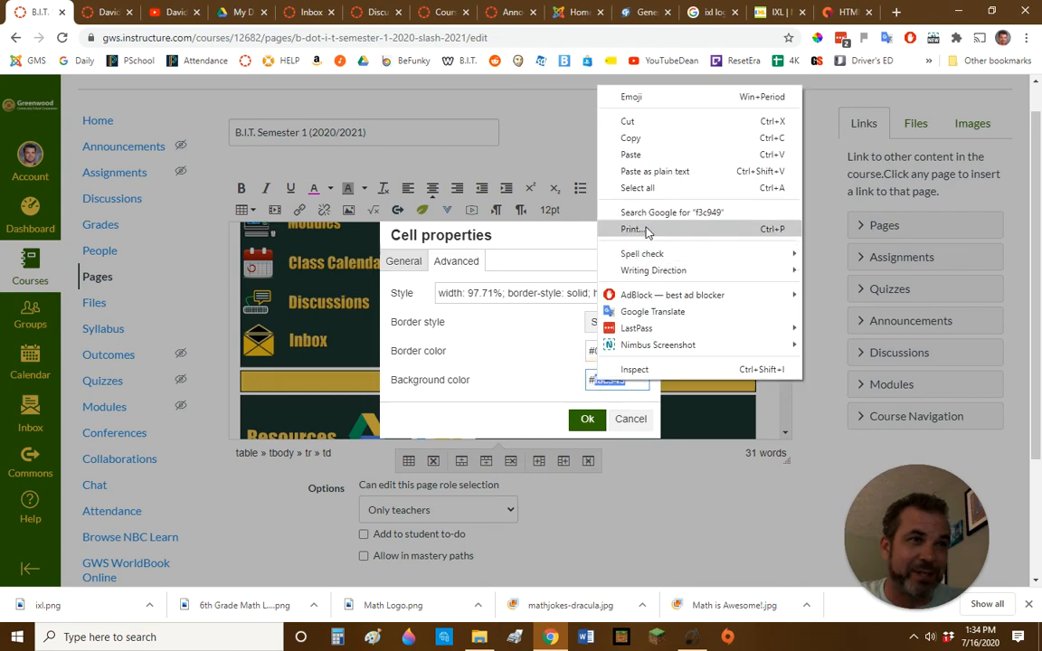
pyautogui.click(630, 157)
pyautogui.click(590, 420)
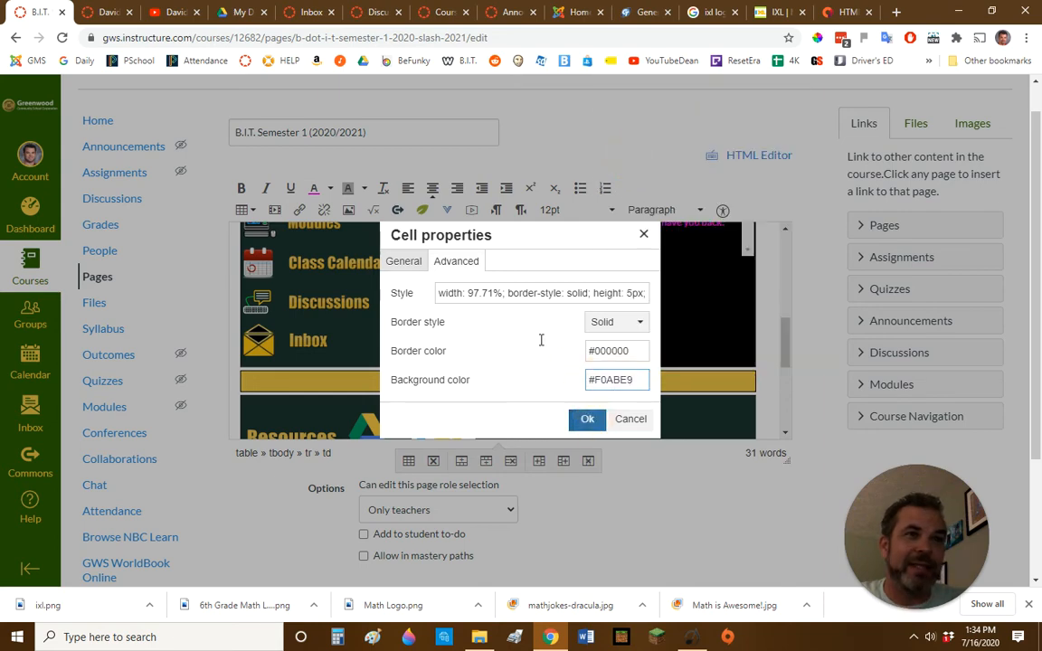
# Set the background color of the yellow divider bar between the Resources and Contact sections to #F0ABE9.
pyautogui.scroll(-5, 529, 336)
pyautogui.scroll(1, 514, 330)
pyautogui.click(481, 360)
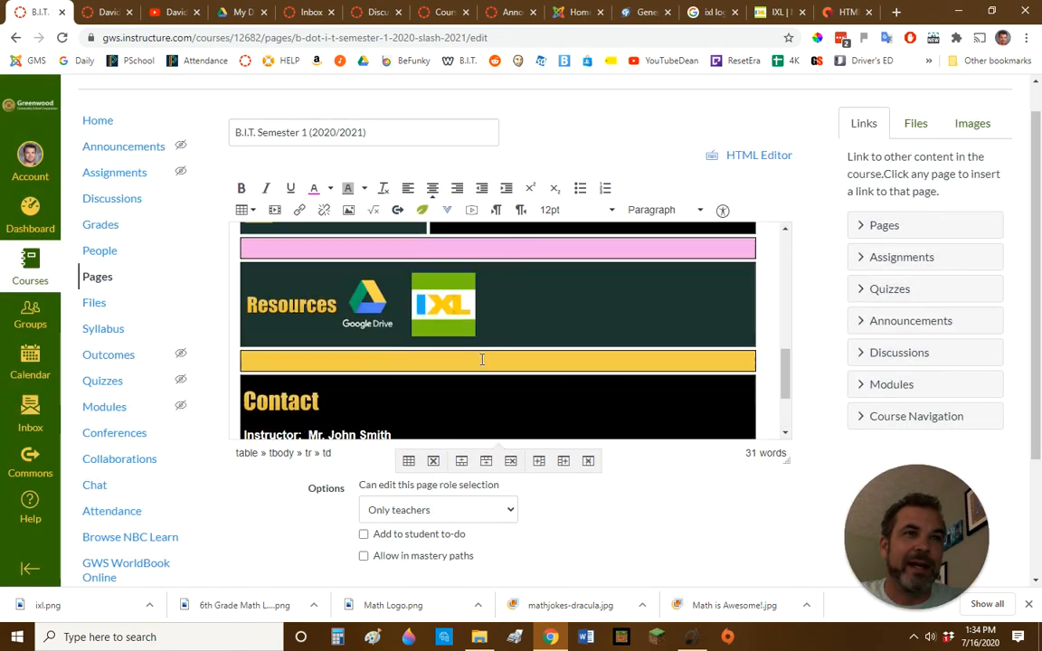
pyautogui.click(261, 214)
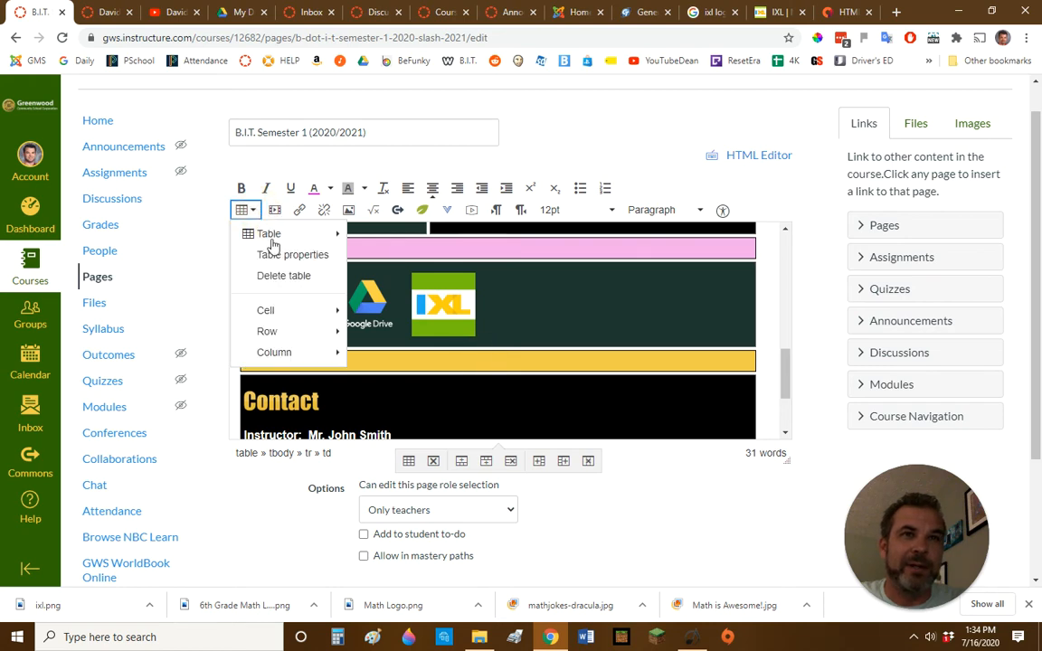
pyautogui.moveTo(288, 309)
pyautogui.click(425, 308)
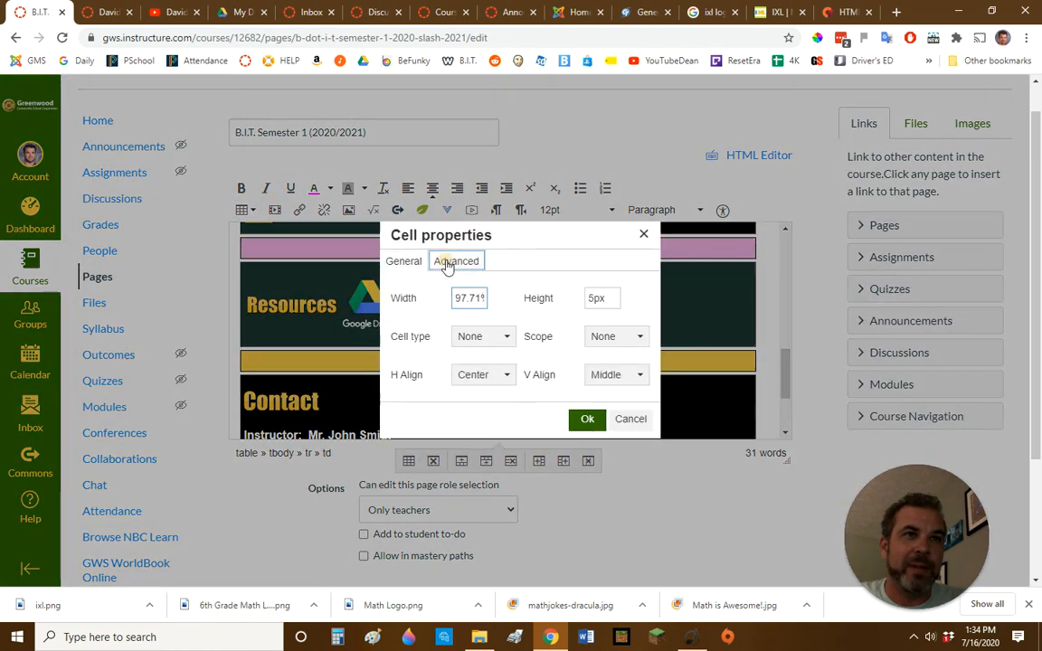
pyautogui.click(448, 260)
pyautogui.moveTo(634, 379); pyautogui.dragTo(597, 379)
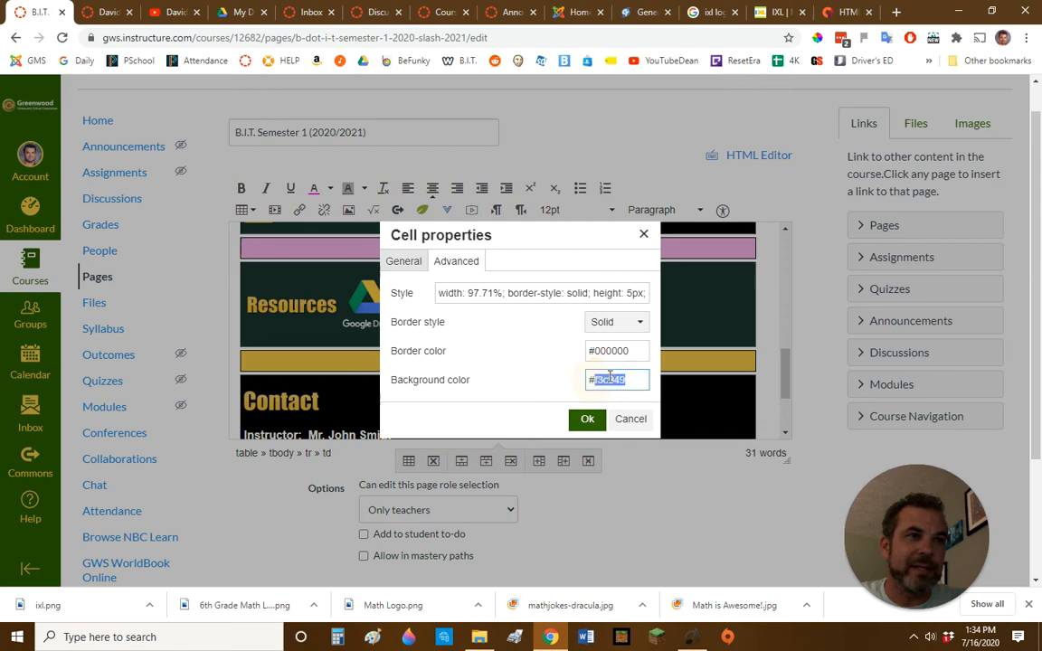
pyautogui.rightClick(604, 378)
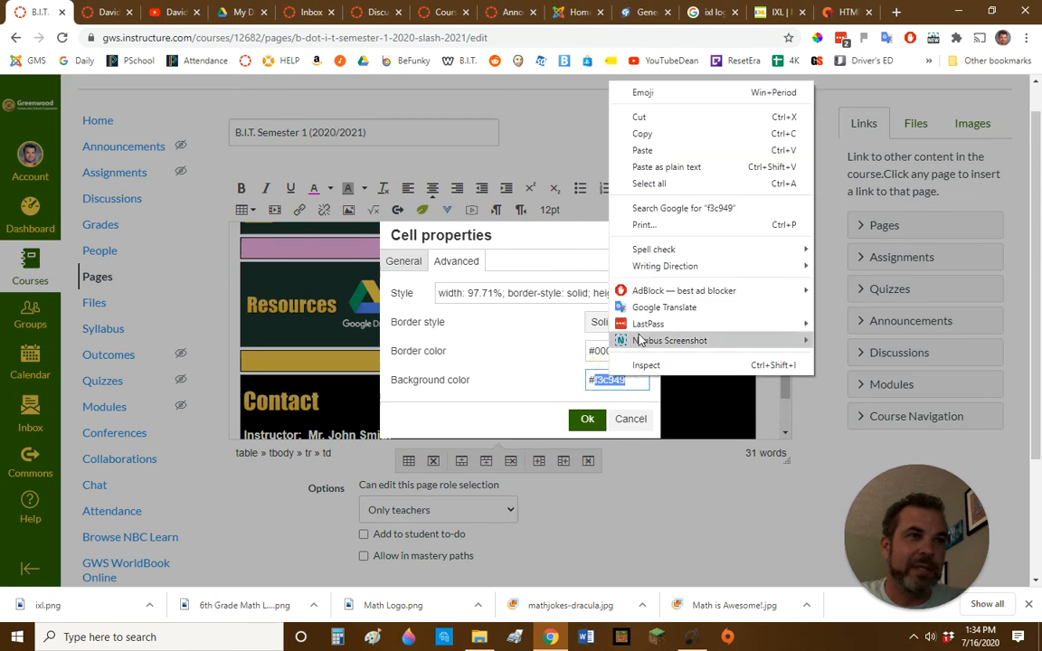
pyautogui.click(642, 150)
pyautogui.click(586, 420)
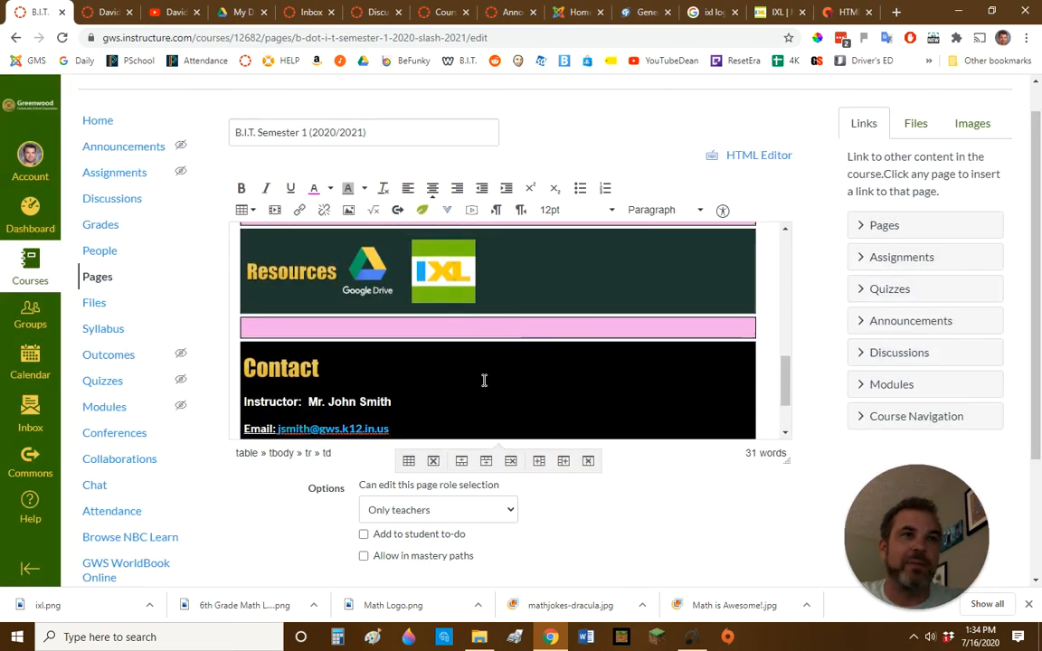
# Copy the background color code from the Greenwood Middle School banner cell's advanced properties and close the dialog.
pyautogui.scroll(-1, 484, 380)
pyautogui.scroll(1, 484, 379)
pyautogui.scroll(5, 484, 379)
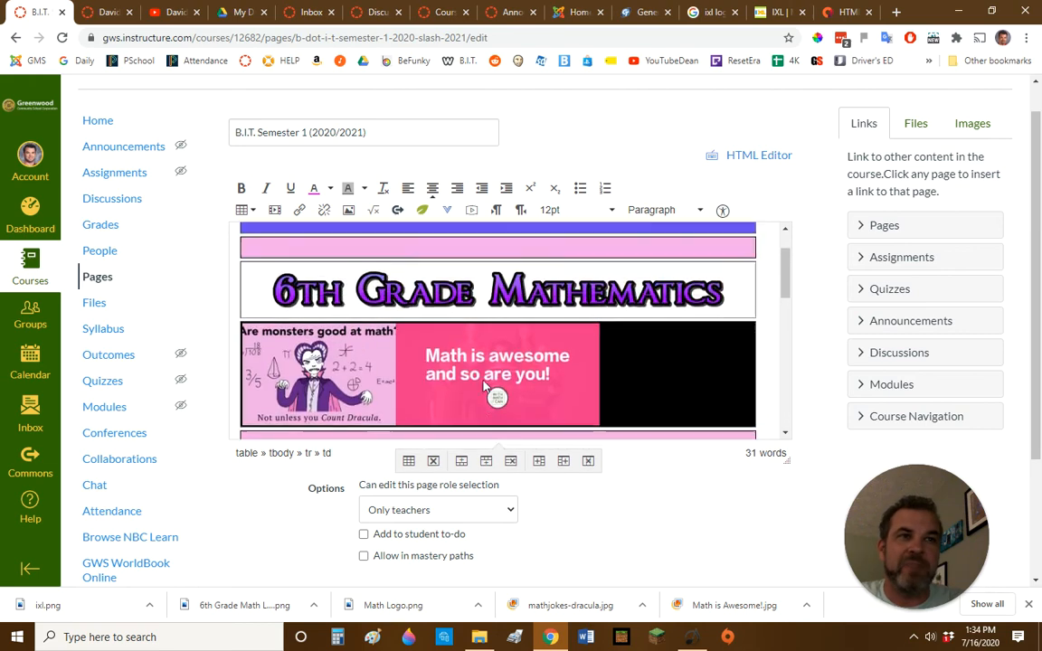
pyautogui.scroll(-1, 484, 384)
pyautogui.scroll(-1, 483, 384)
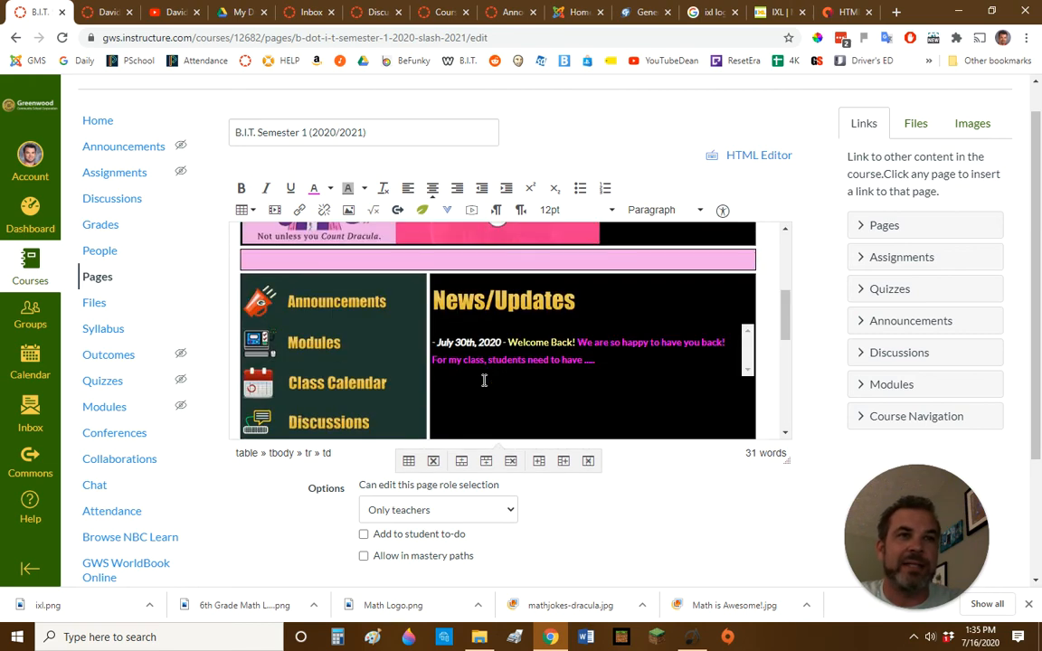
pyautogui.click(401, 353)
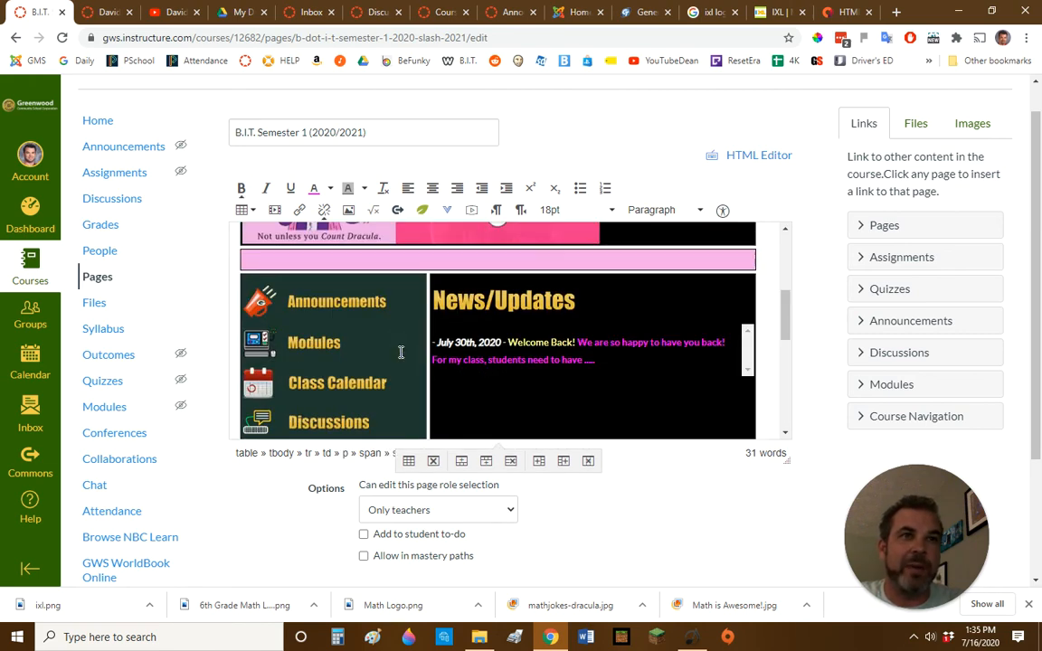
pyautogui.scroll(3, 400, 353)
pyautogui.click(402, 286)
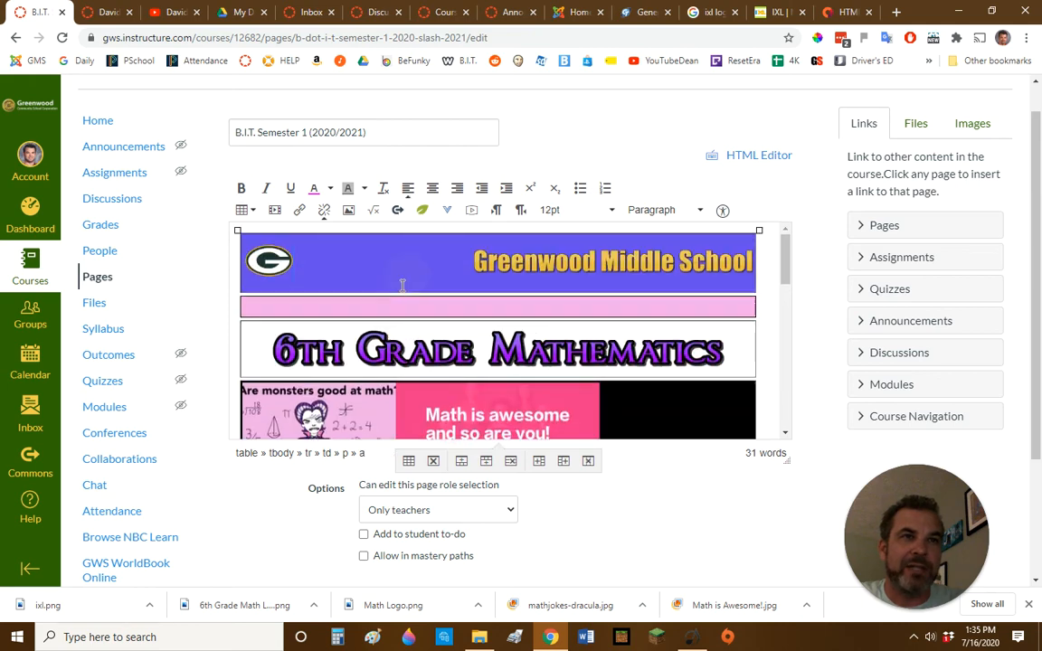
pyautogui.click(253, 212)
pyautogui.moveTo(281, 309)
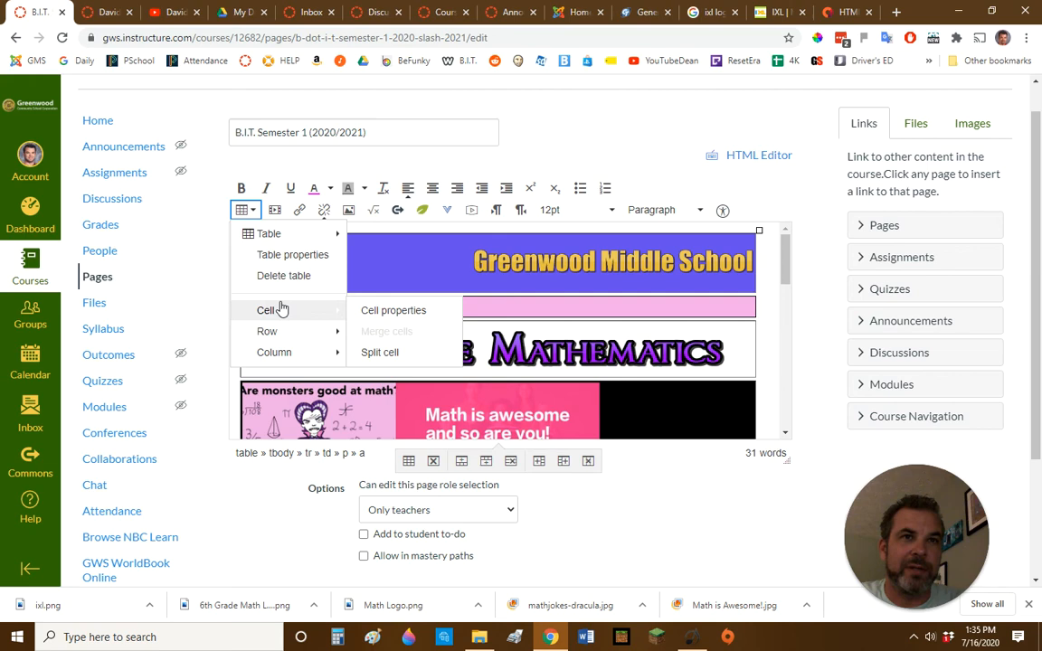
pyautogui.click(378, 311)
pyautogui.click(454, 262)
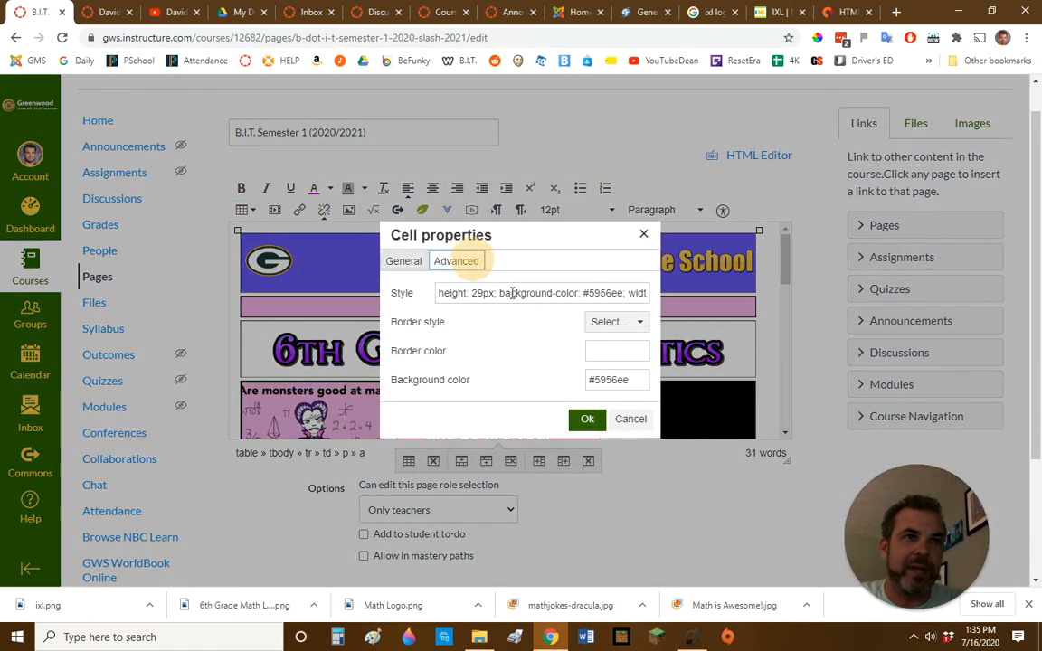
pyautogui.moveTo(631, 380); pyautogui.dragTo(582, 380)
pyautogui.hotkey('ctrl', 'c')
pyautogui.rightClick(614, 377)
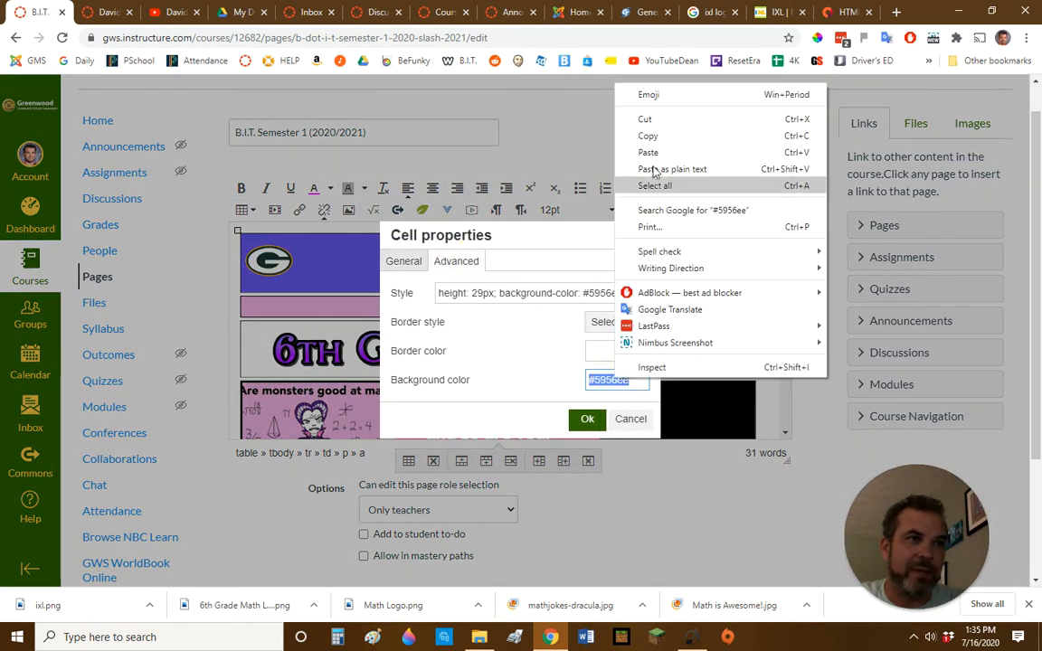
pyautogui.click(656, 137)
pyautogui.click(587, 420)
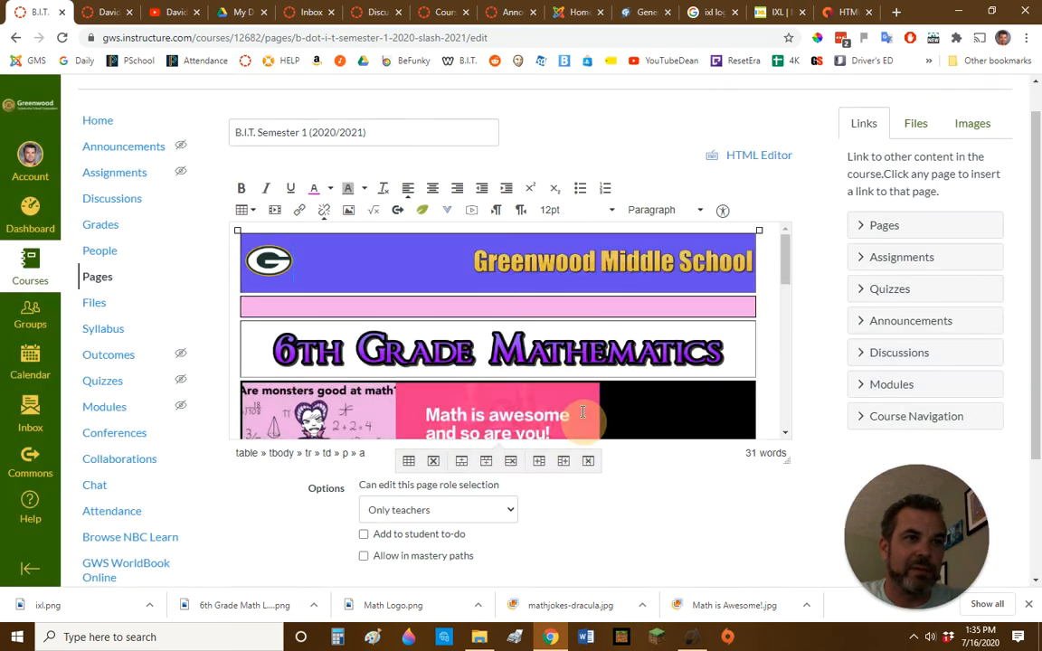
# Set the background color of the cell holding the Announcements, Modules, Class Calendar, Discussions and Inbox links to the copied #5956ee.
pyautogui.scroll(-4, 470, 362)
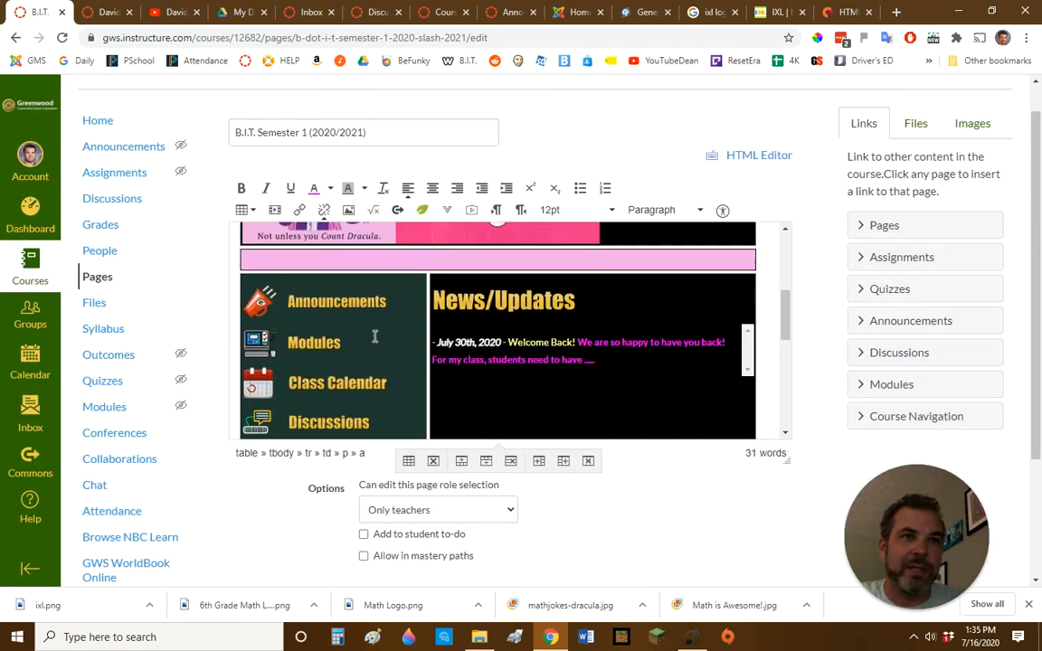
pyautogui.click(374, 336)
pyautogui.click(243, 210)
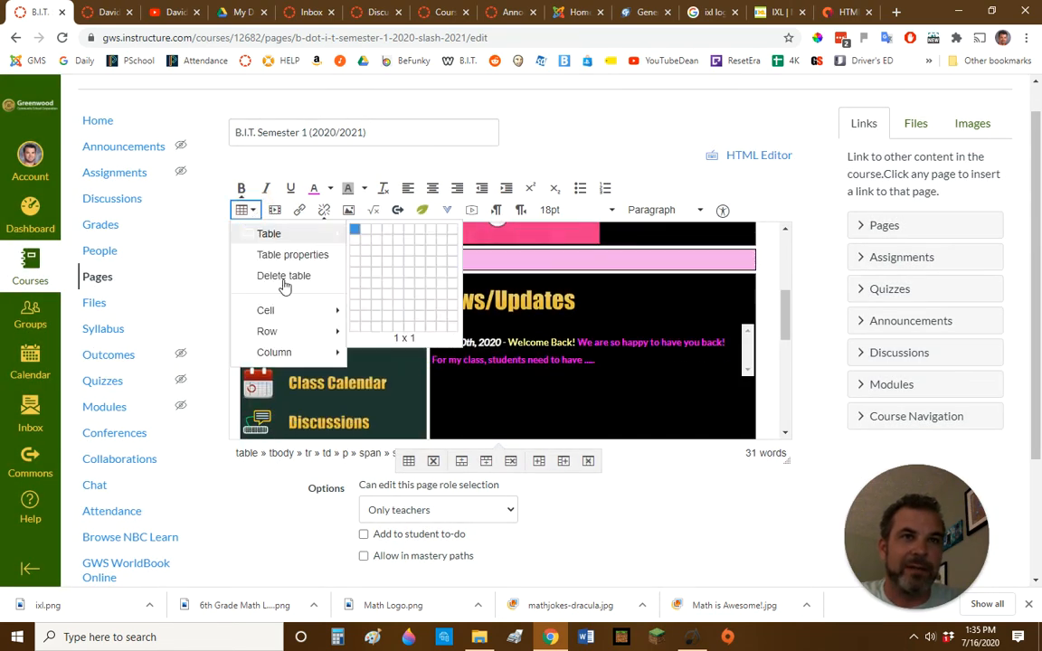
pyautogui.moveTo(290, 307)
pyautogui.click(386, 311)
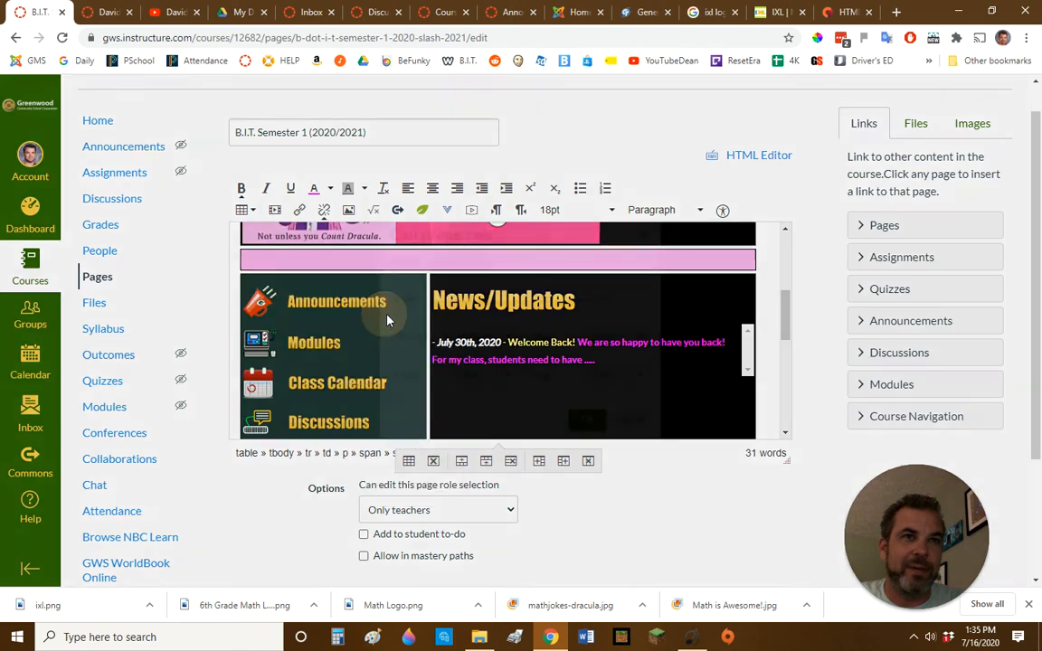
pyautogui.click(456, 260)
pyautogui.moveTo(637, 380); pyautogui.dragTo(588, 379)
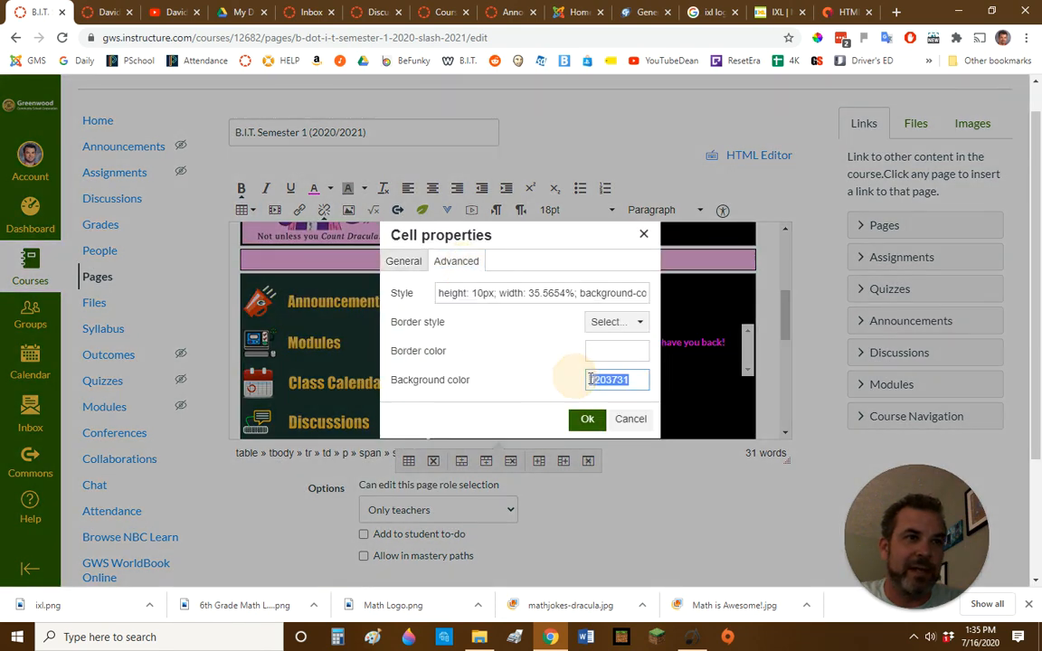
pyautogui.rightClick(622, 380)
pyautogui.click(659, 164)
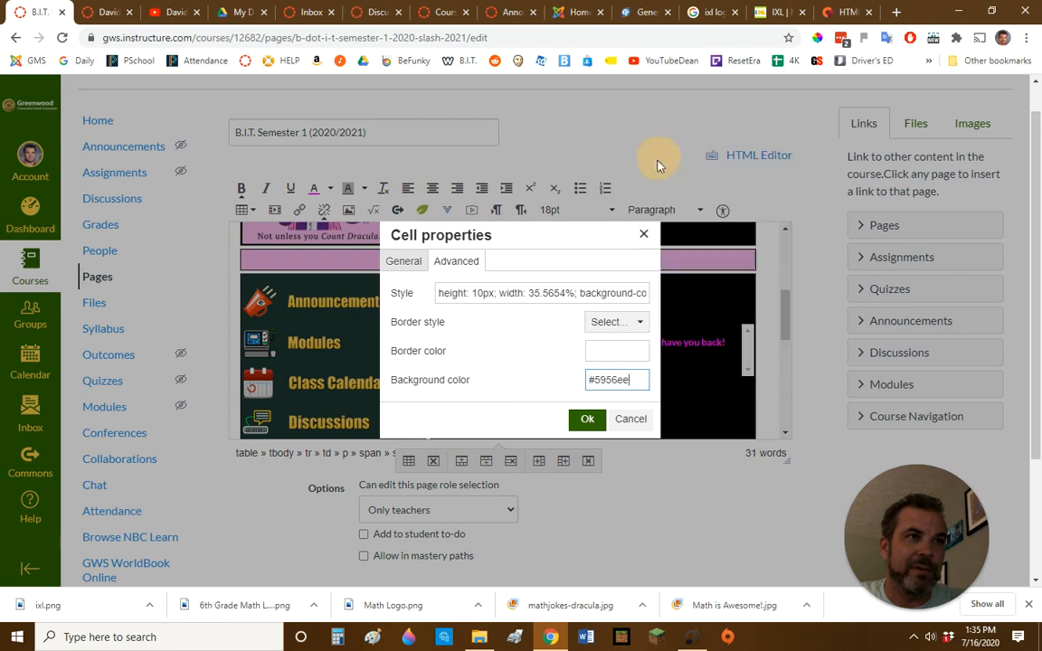
pyautogui.click(586, 420)
# Set the background color of the Resources cell with the Google Drive and IXL logos to #5956ee.
pyautogui.scroll(-5, 524, 340)
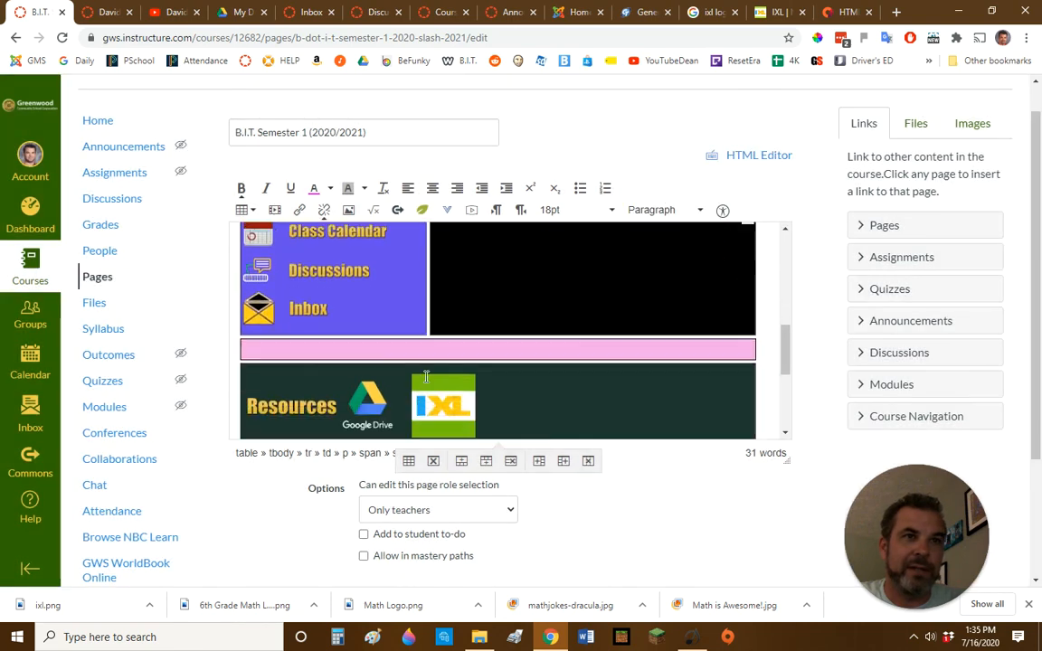
pyautogui.click(330, 239)
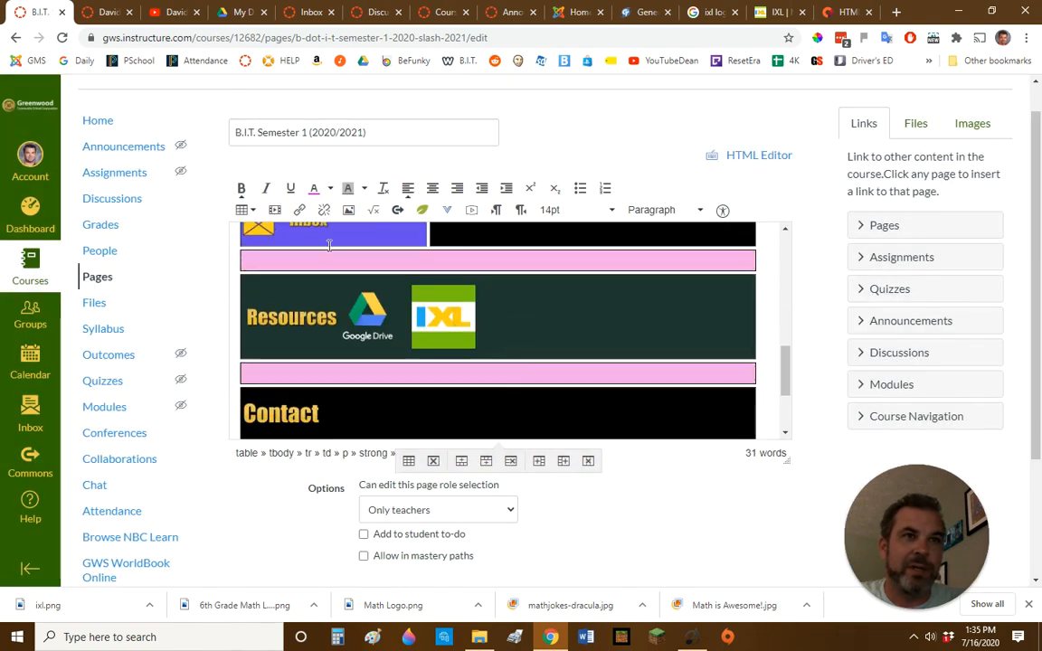
pyautogui.click(255, 213)
pyautogui.moveTo(278, 314)
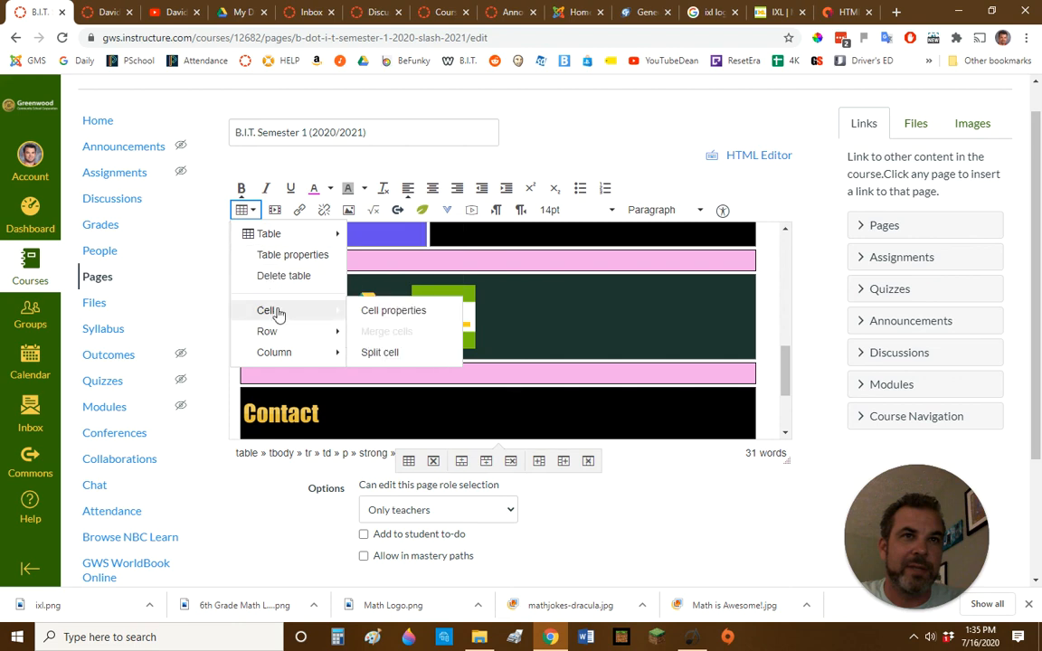
pyautogui.click(395, 312)
pyautogui.click(454, 261)
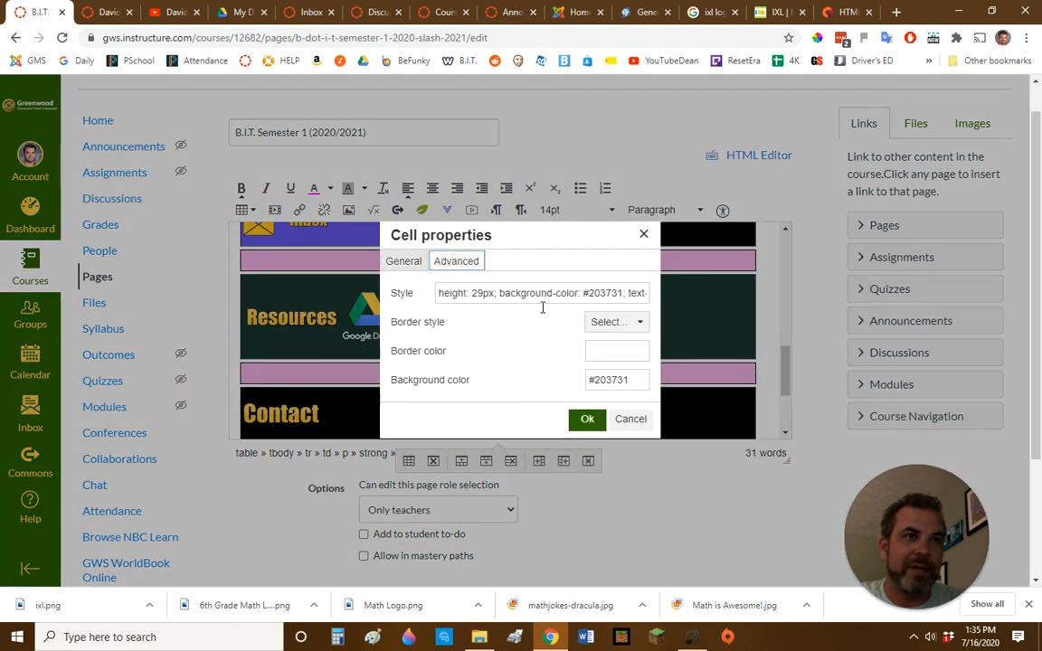
pyautogui.moveTo(634, 379); pyautogui.dragTo(588, 380)
pyautogui.rightClick(618, 380)
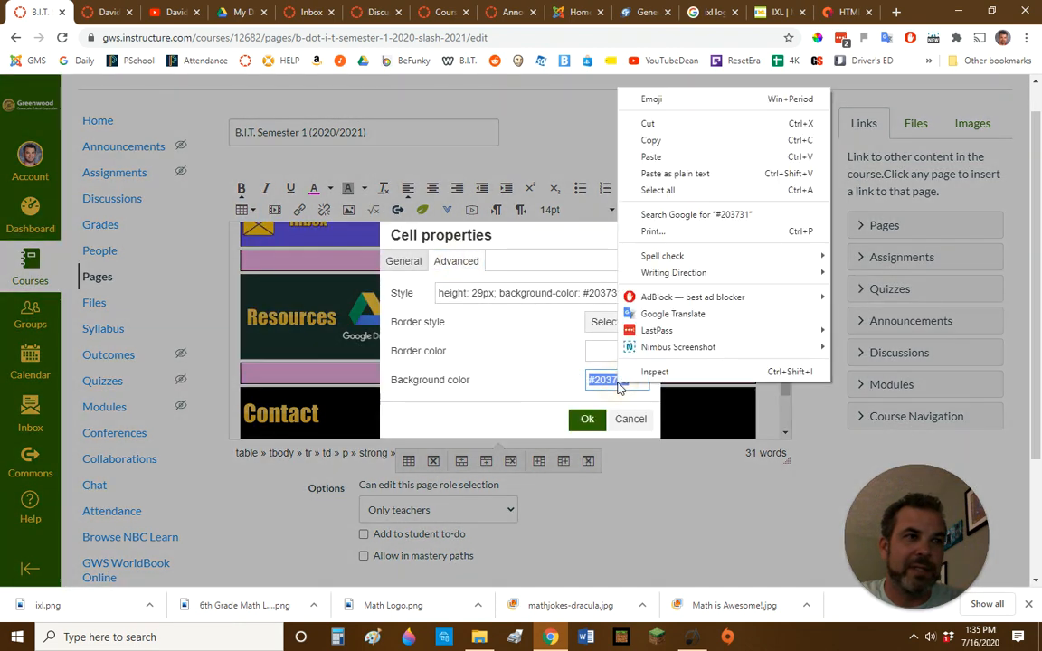
pyautogui.click(651, 157)
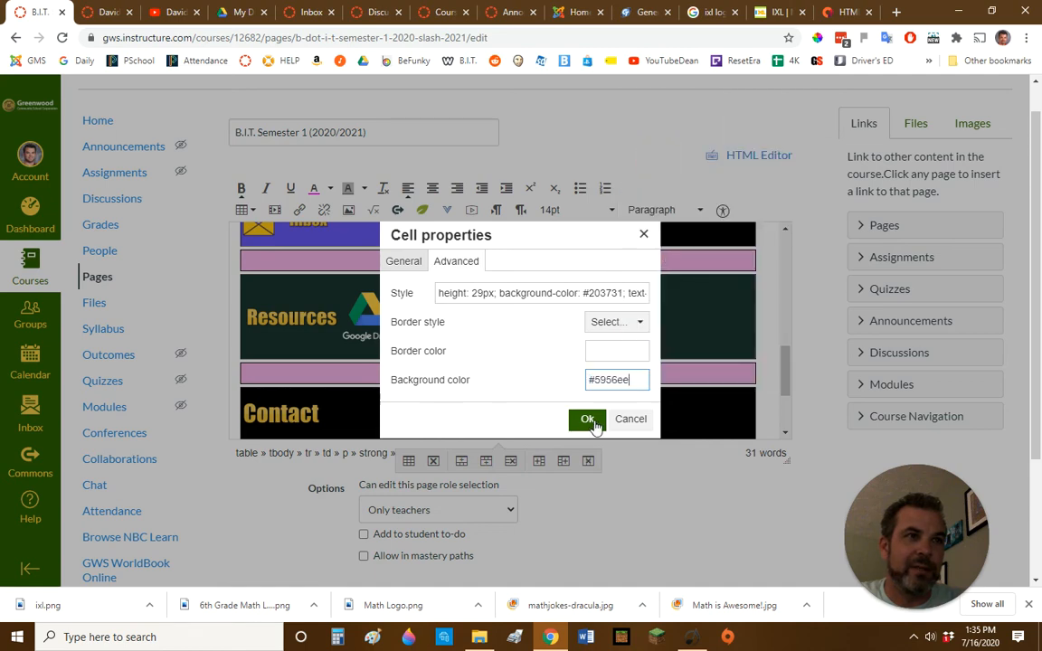
pyautogui.click(588, 419)
# Check the recolored page from the Contact section up to the banner, save it, and review the saved version.
pyautogui.scroll(-3, 483, 371)
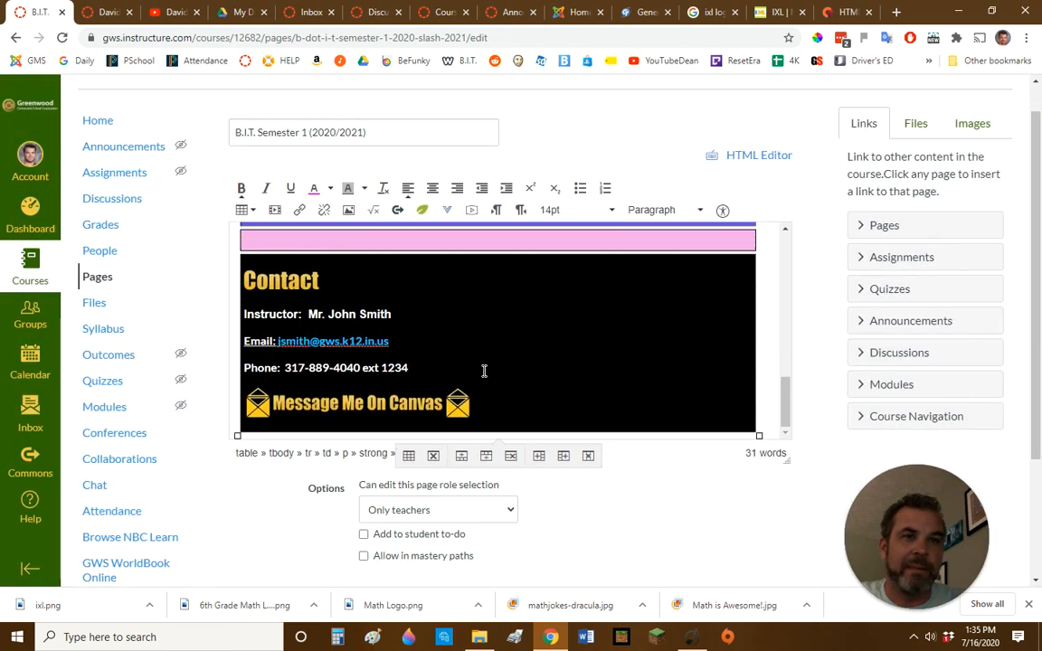
pyautogui.scroll(10, 484, 371)
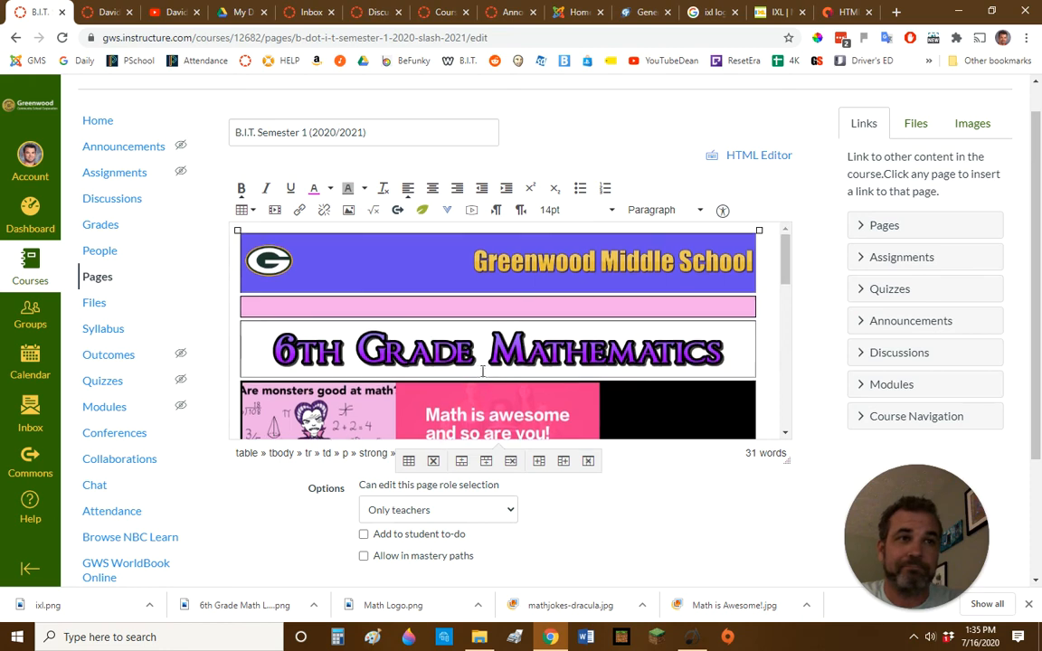
pyautogui.scroll(-2, 617, 515)
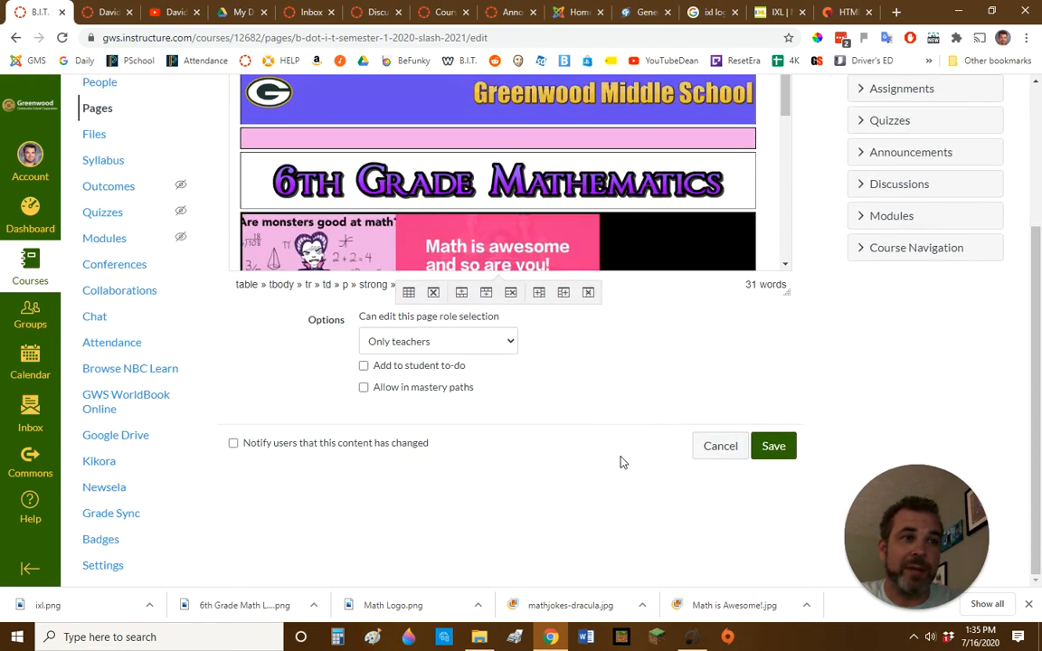
pyautogui.click(783, 450)
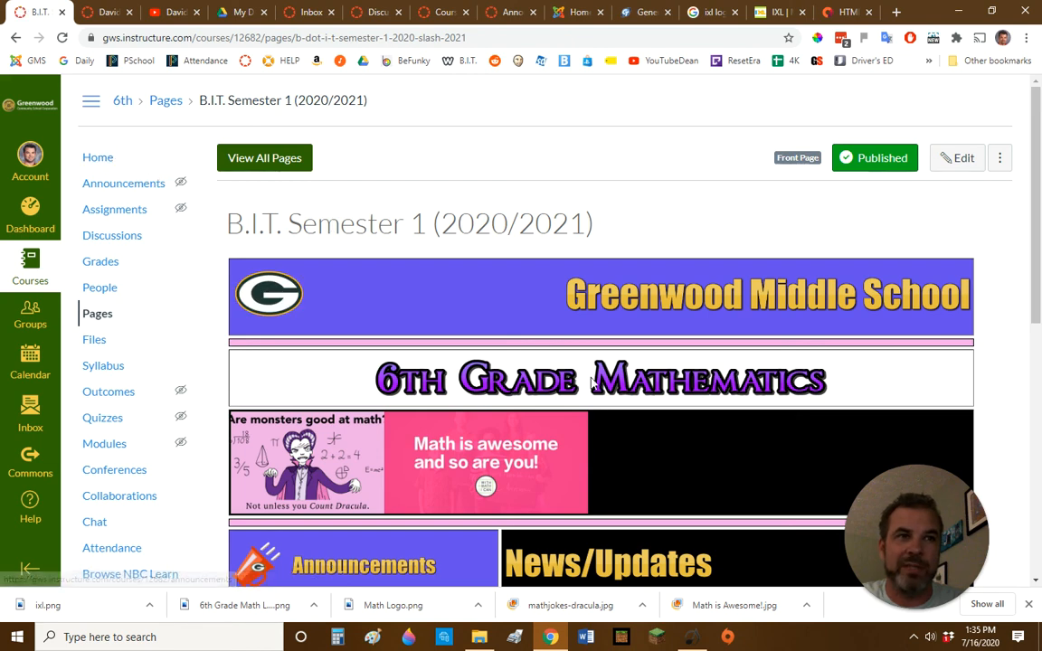
pyautogui.scroll(-3, 405, 313)
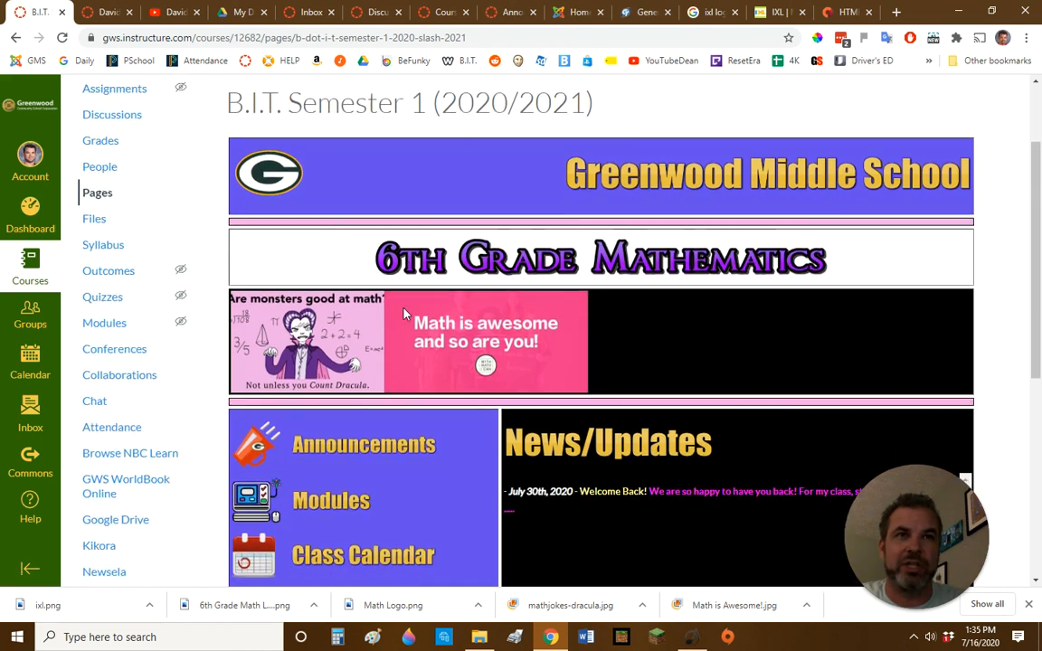
pyautogui.scroll(3, 379, 271)
# Go to the dashboard and open the 6th Grade Mathematics Dummy course.
pyautogui.click(33, 224)
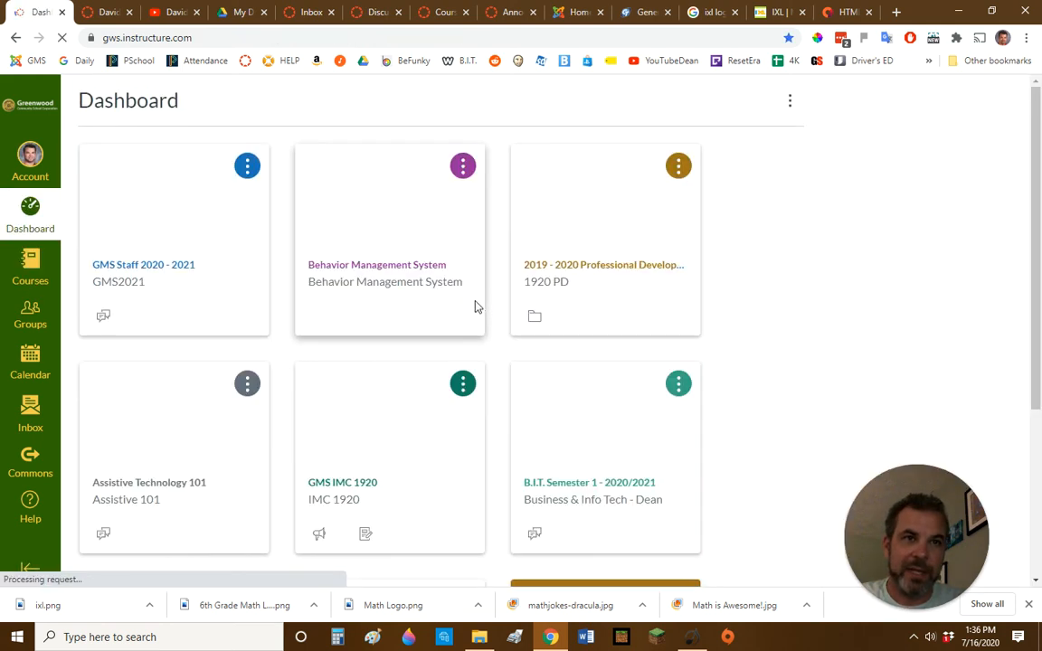
pyautogui.scroll(-4, 472, 307)
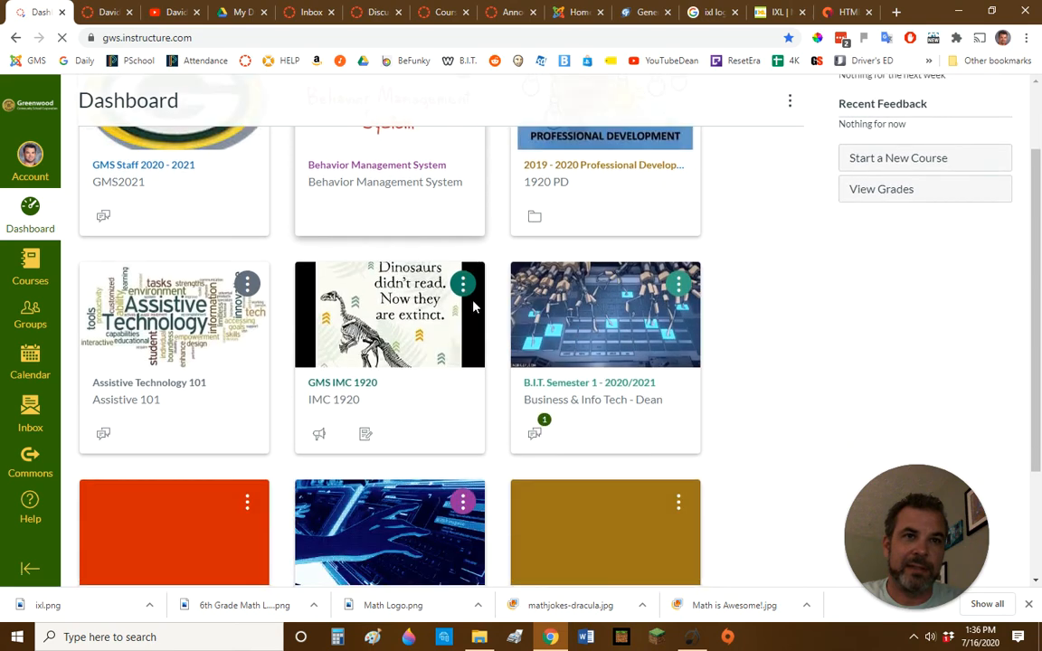
pyautogui.click(186, 468)
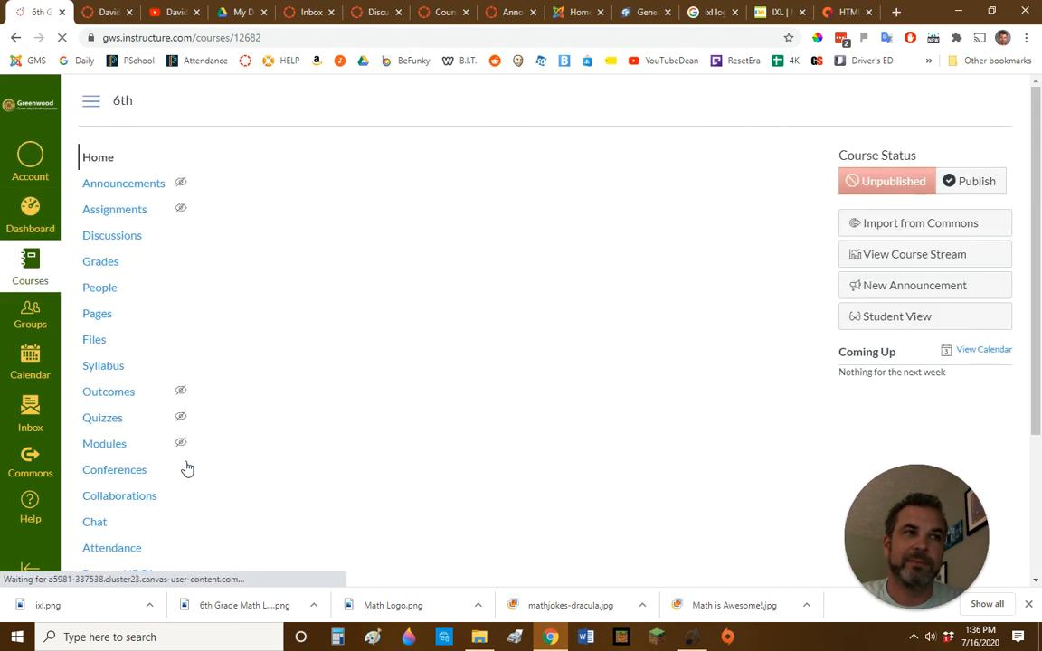
# Examine the course home page from the Greenwood Middle School banner to the Contact section, checking colors, images and layout.
pyautogui.scroll(-3, 653, 304)
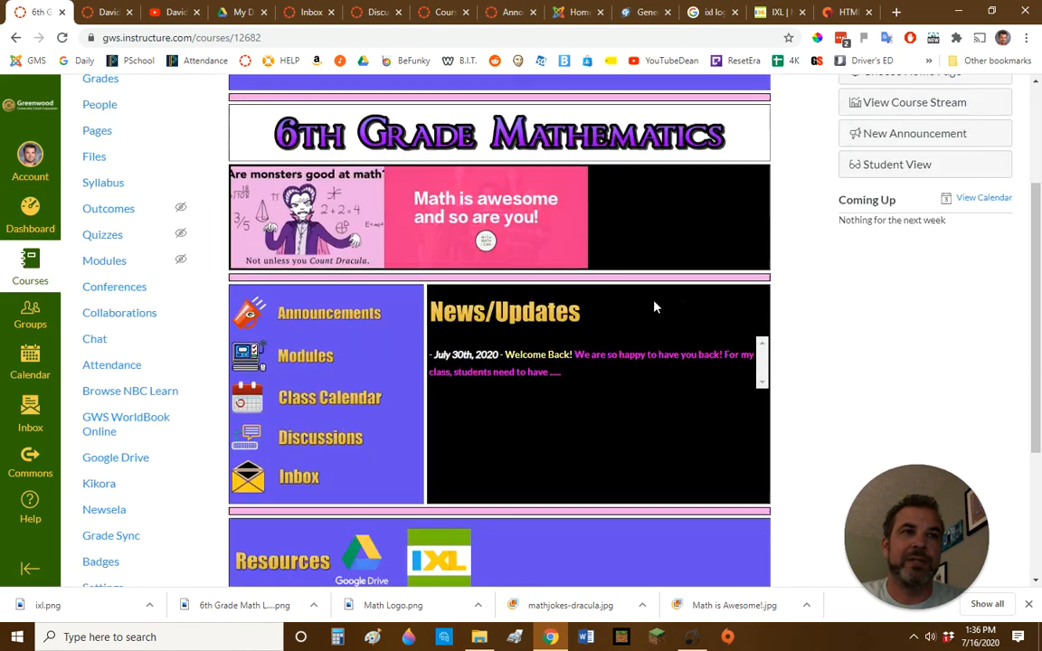
pyautogui.scroll(1, 654, 300)
pyautogui.scroll(1, 654, 302)
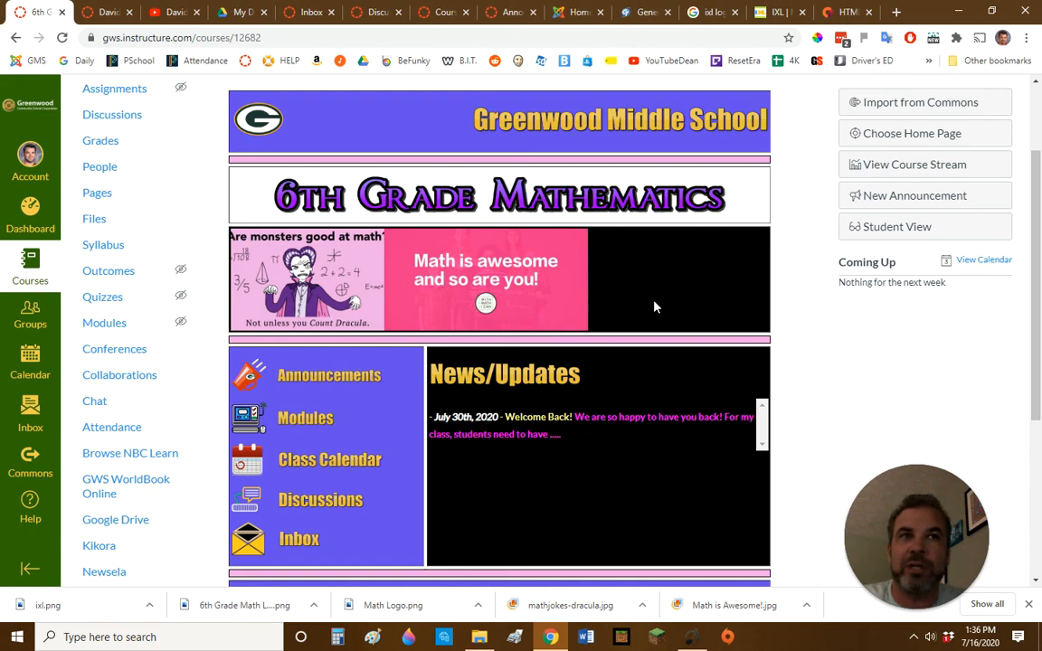
pyautogui.scroll(3, 655, 304)
pyautogui.scroll(-8, 655, 306)
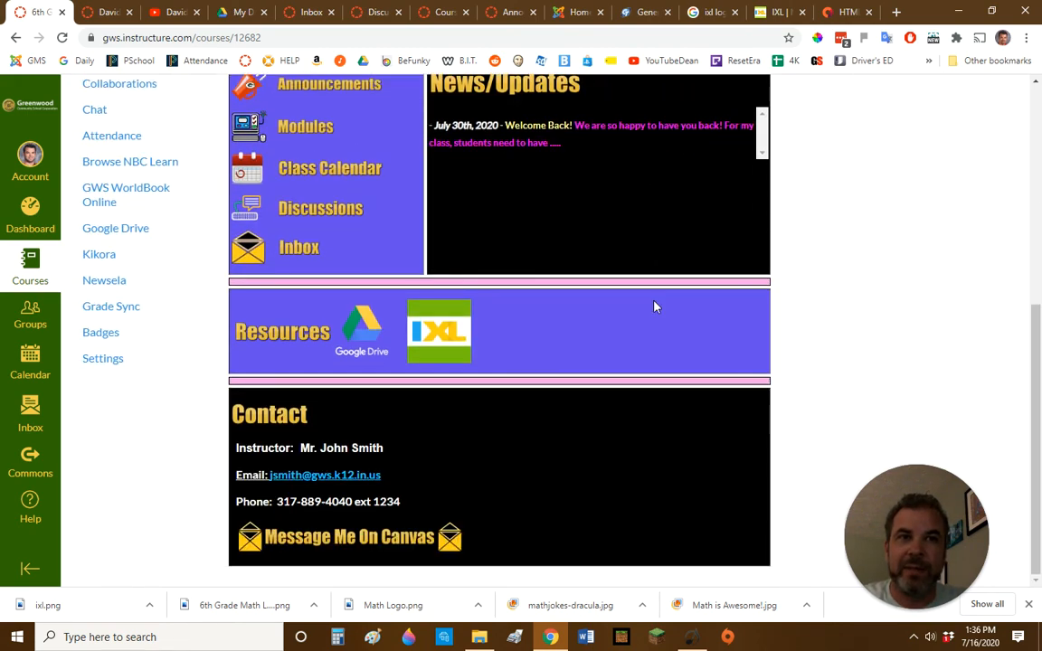
pyautogui.scroll(8, 654, 305)
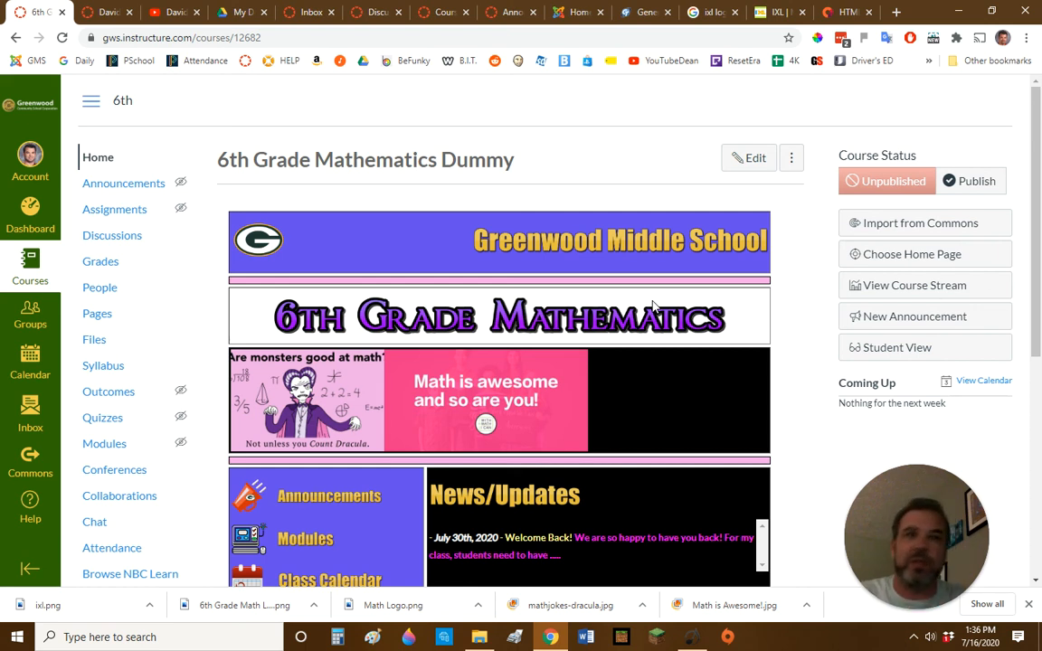
pyautogui.scroll(-2, 582, 384)
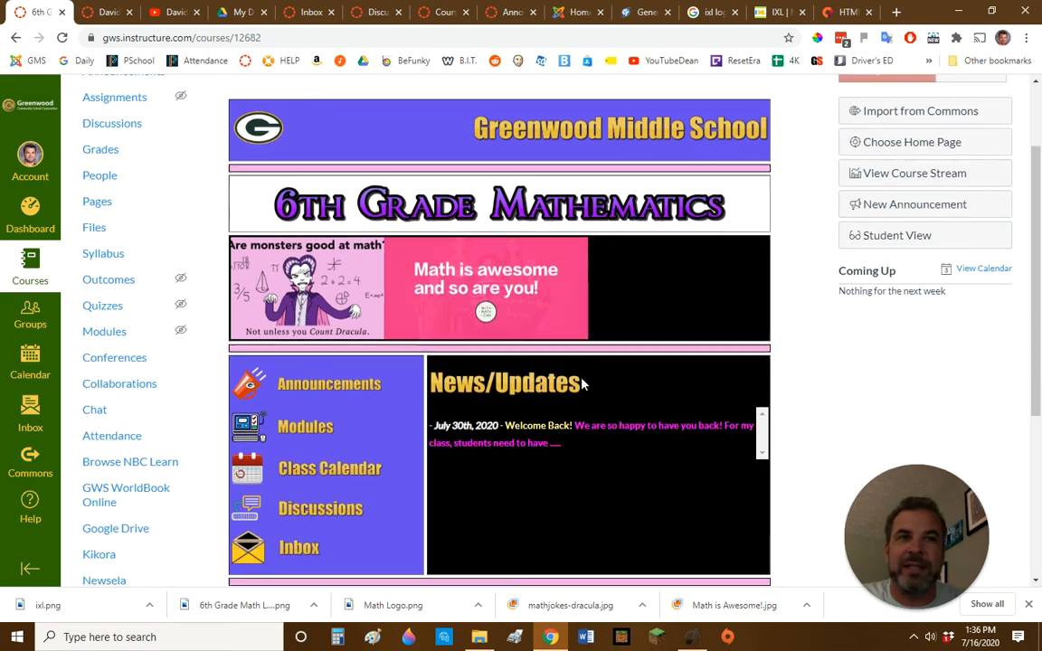
pyautogui.scroll(2, 612, 375)
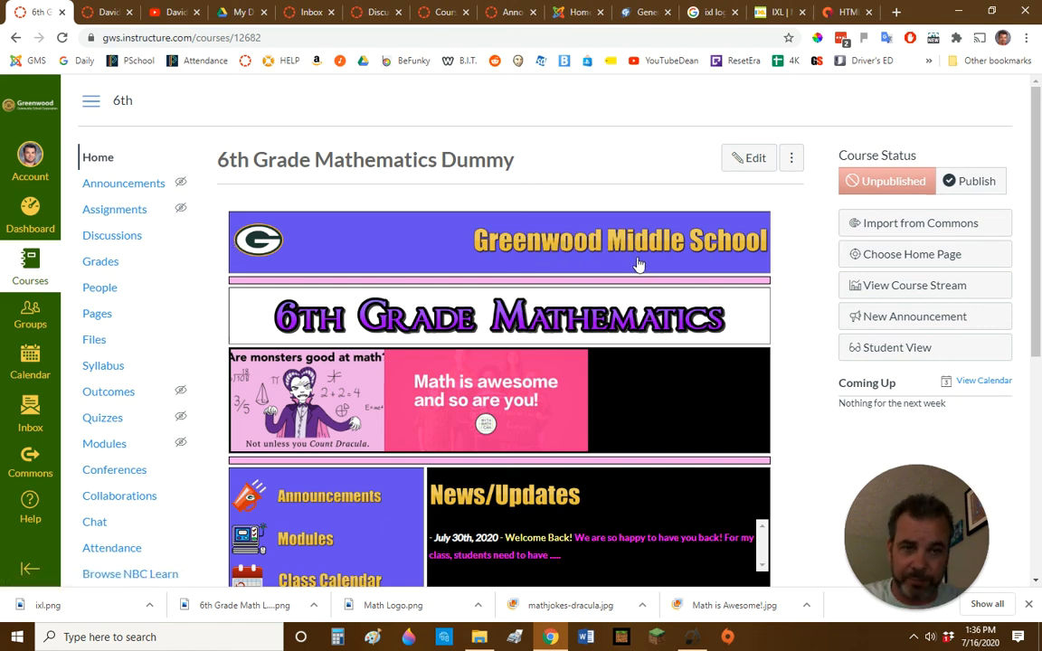
pyautogui.scroll(-4, 666, 272)
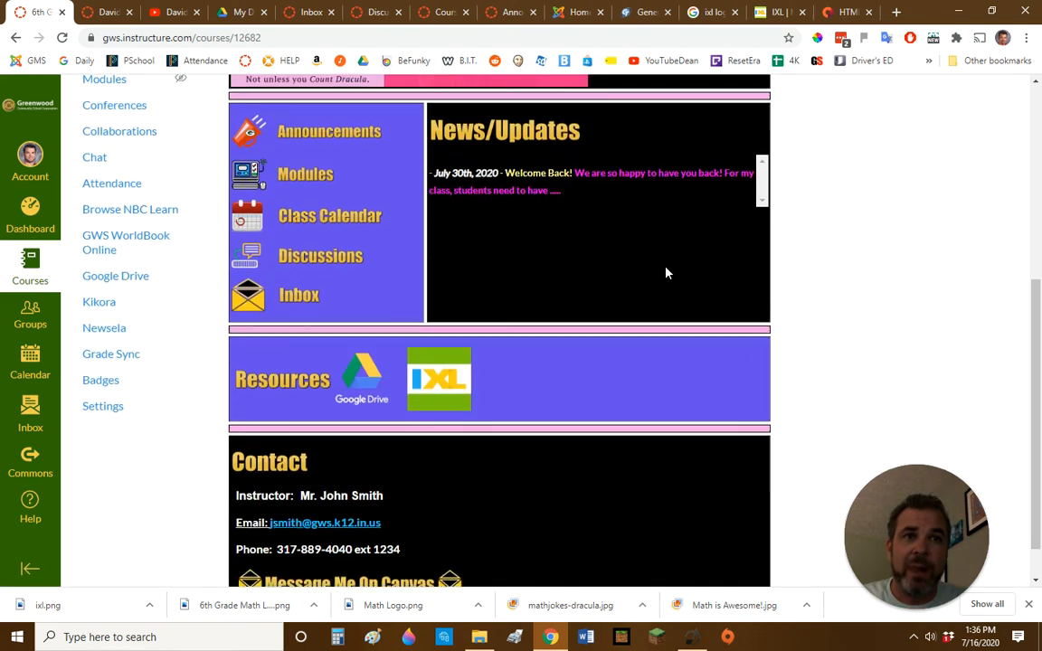
pyautogui.scroll(-1, 666, 272)
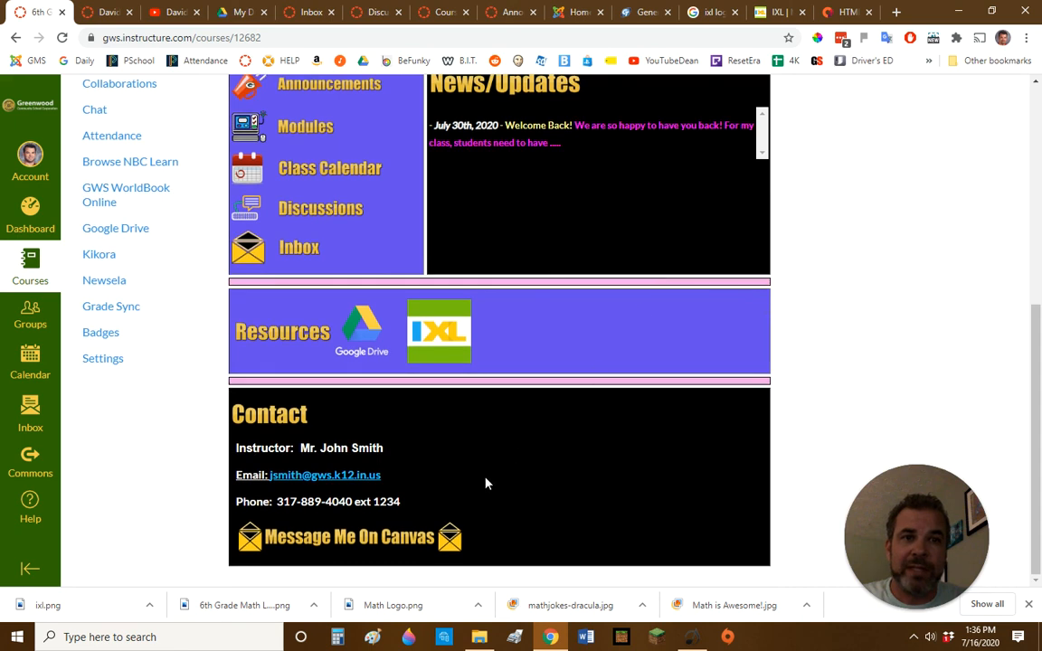
# Test the Message Me On Canvas link by drafting a message with subject "I have a question" and body "CAN you help me?", and discard it.
pyautogui.click(369, 546)
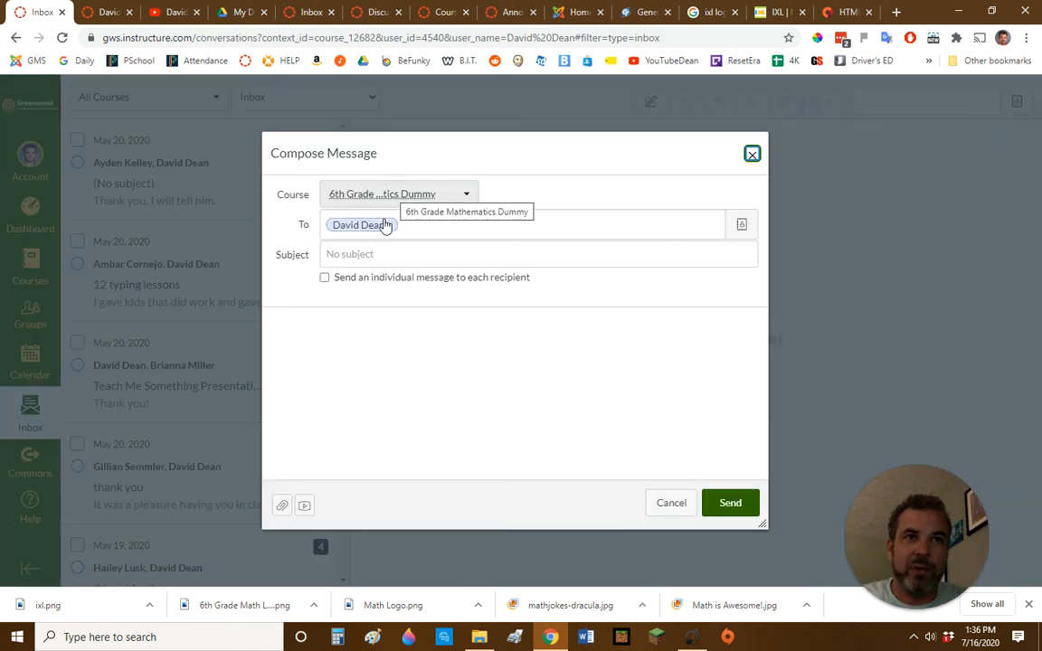
pyautogui.click(375, 256)
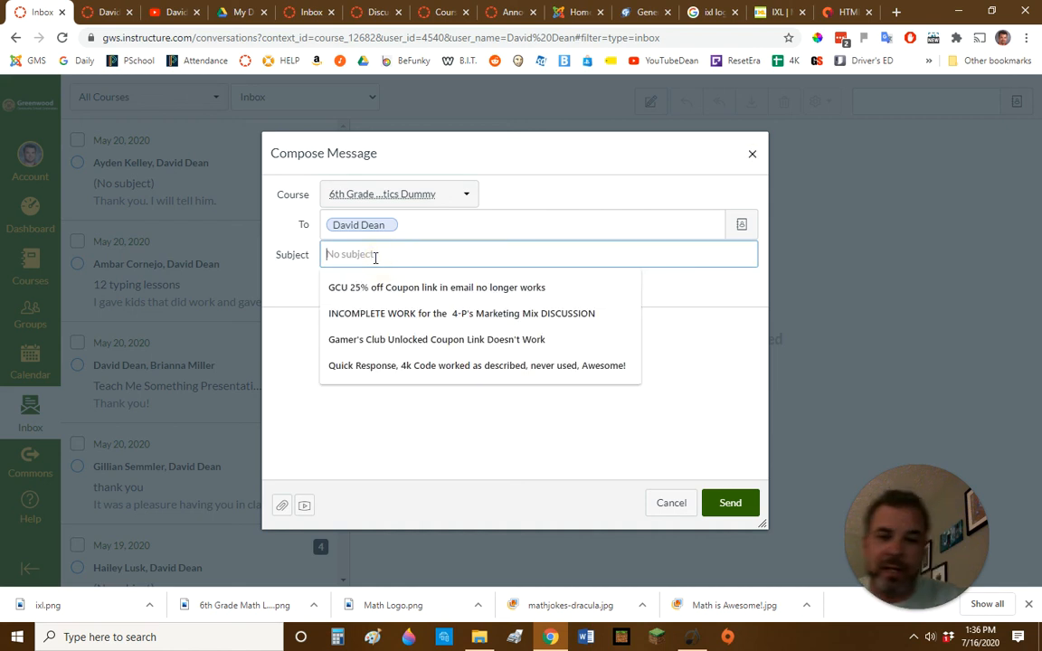
pyautogui.write('U')
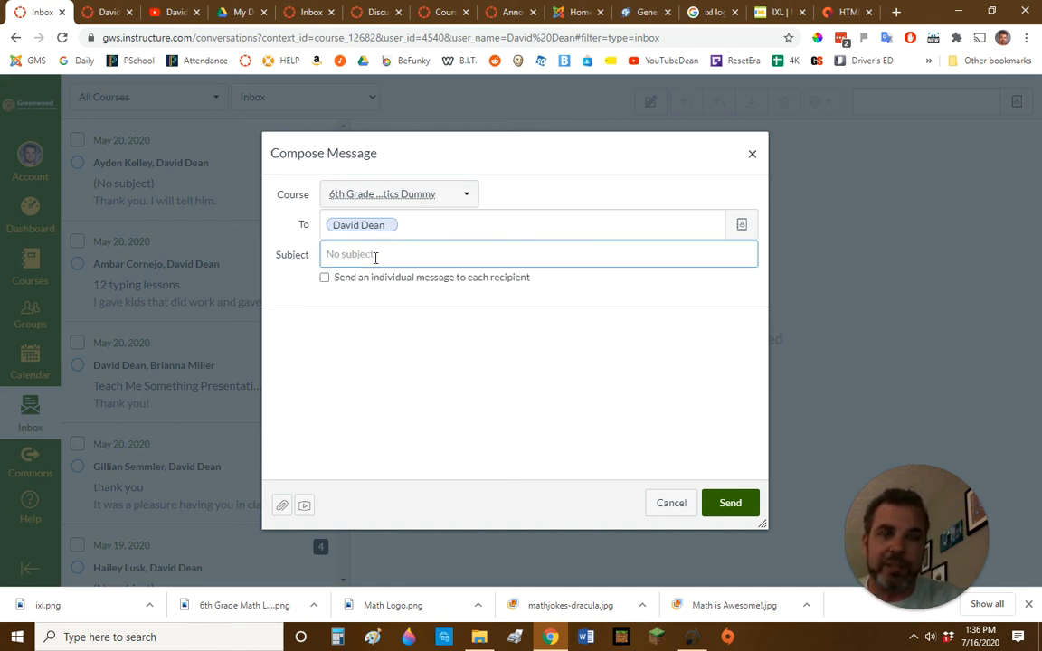
pyautogui.write('I have a question')
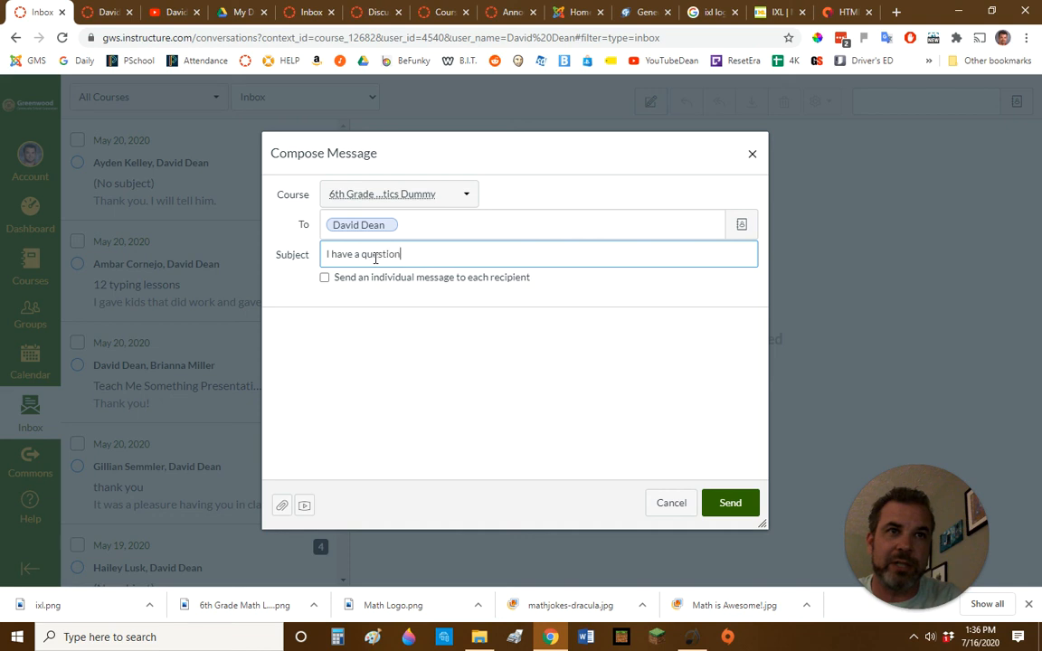
pyautogui.press('Tab')
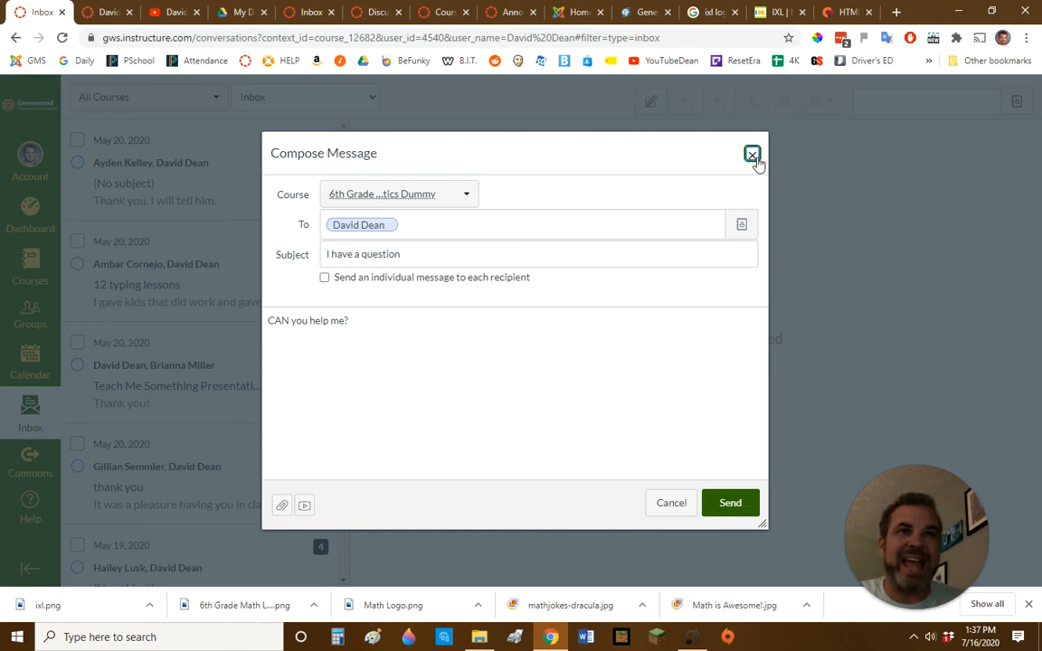
pyautogui.click(752, 155)
# Return to the 6th Grade Mathematics Dummy course from the dashboard and look over its home page.
pyautogui.click(36, 217)
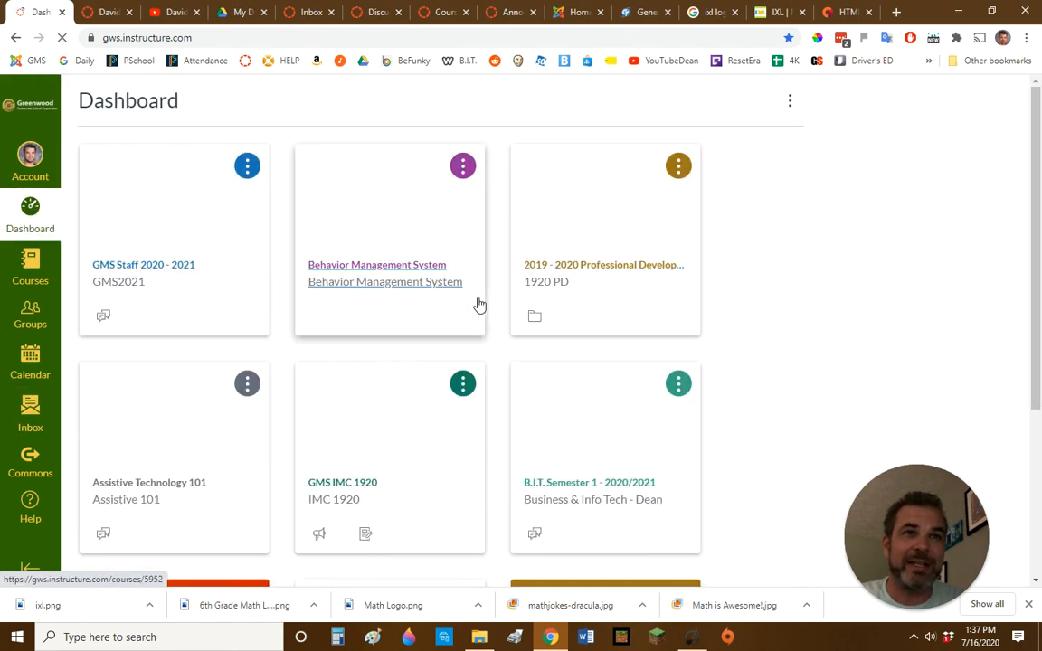
pyautogui.scroll(-3, 479, 302)
pyautogui.click(202, 460)
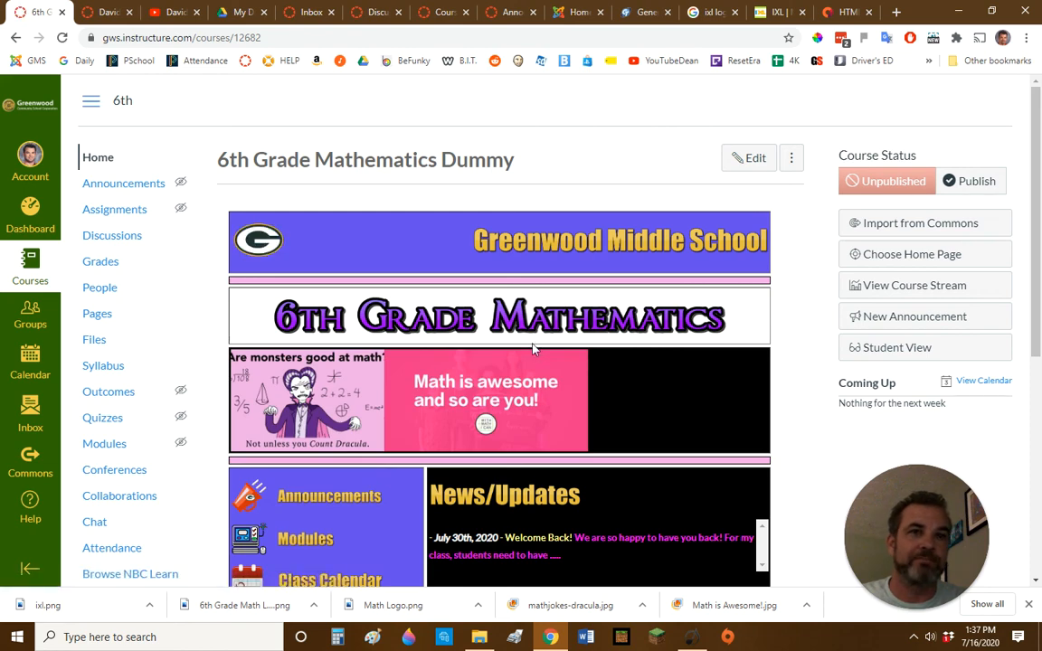
pyautogui.scroll(-3, 529, 338)
pyautogui.scroll(3, 529, 338)
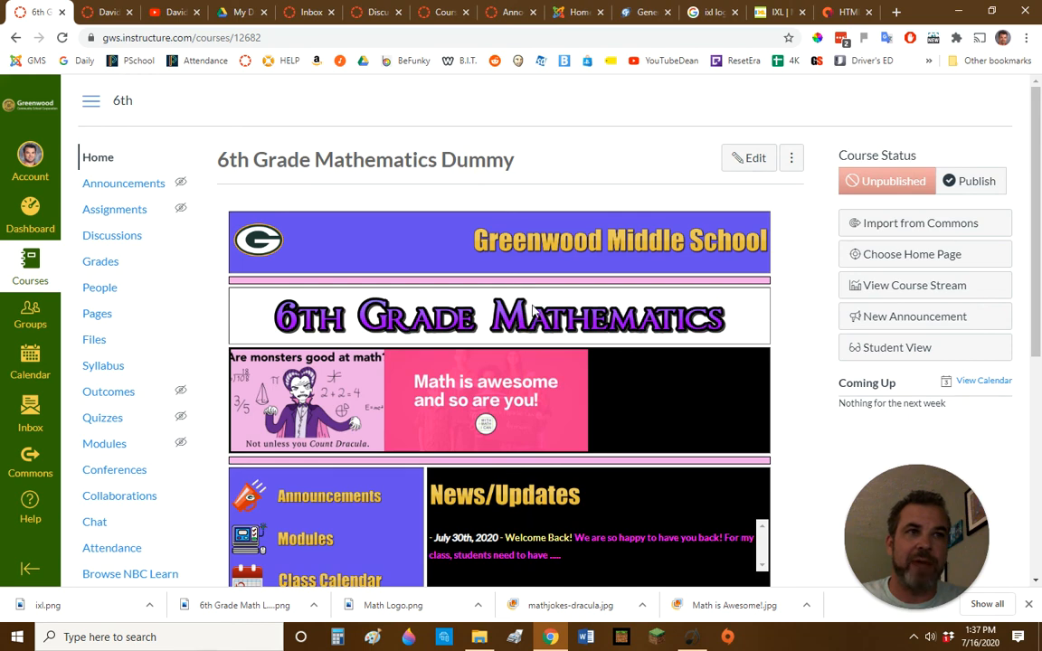
# Publish the 6th Grade Mathematics Dummy course and review its home page from the school banner to the Contact section.
pyautogui.scroll(-5, 532, 311)
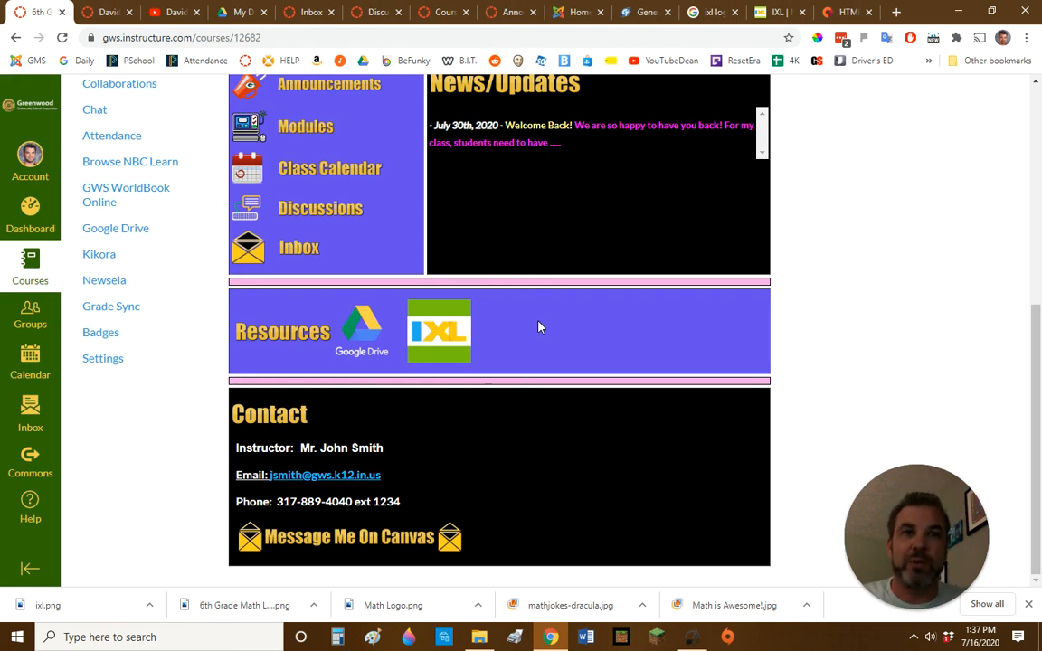
pyautogui.scroll(5, 564, 363)
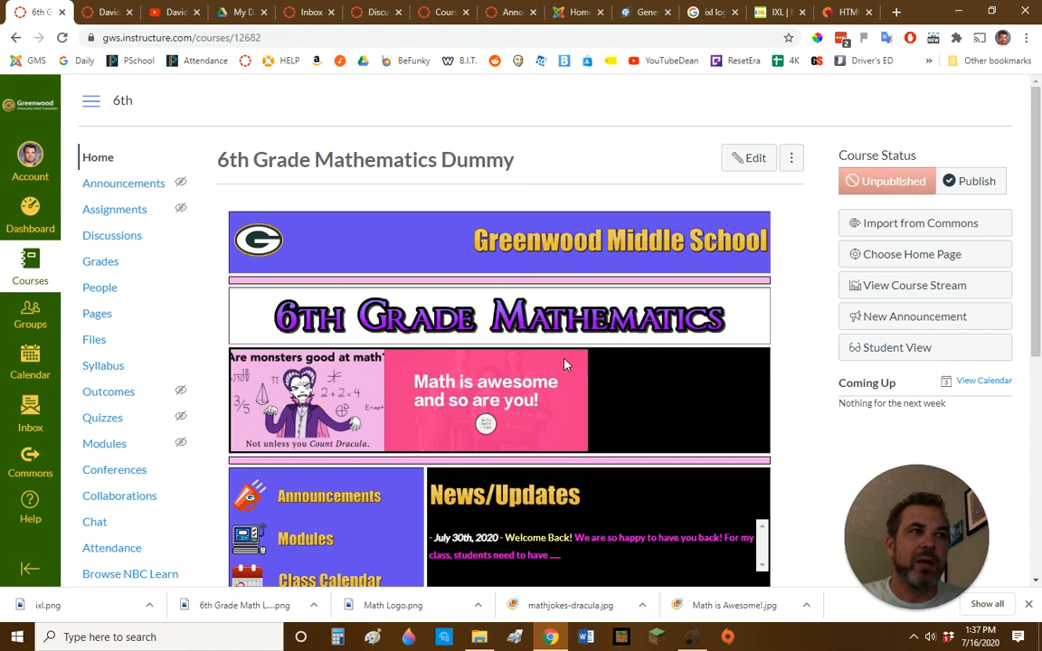
pyautogui.click(973, 185)
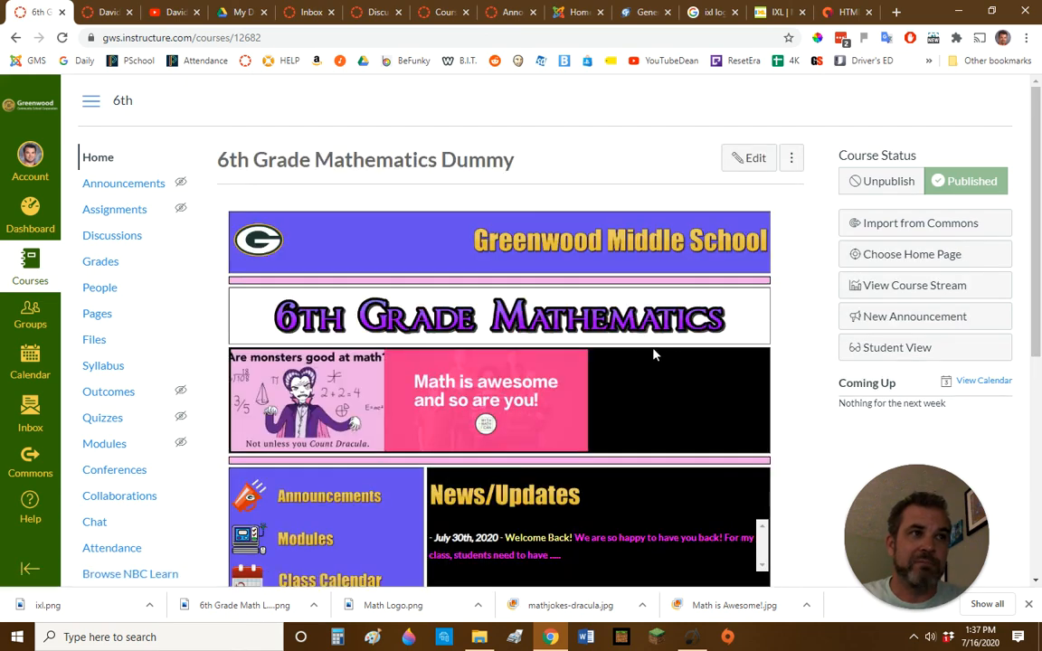
pyautogui.scroll(-3, 631, 350)
pyautogui.scroll(-2, 631, 350)
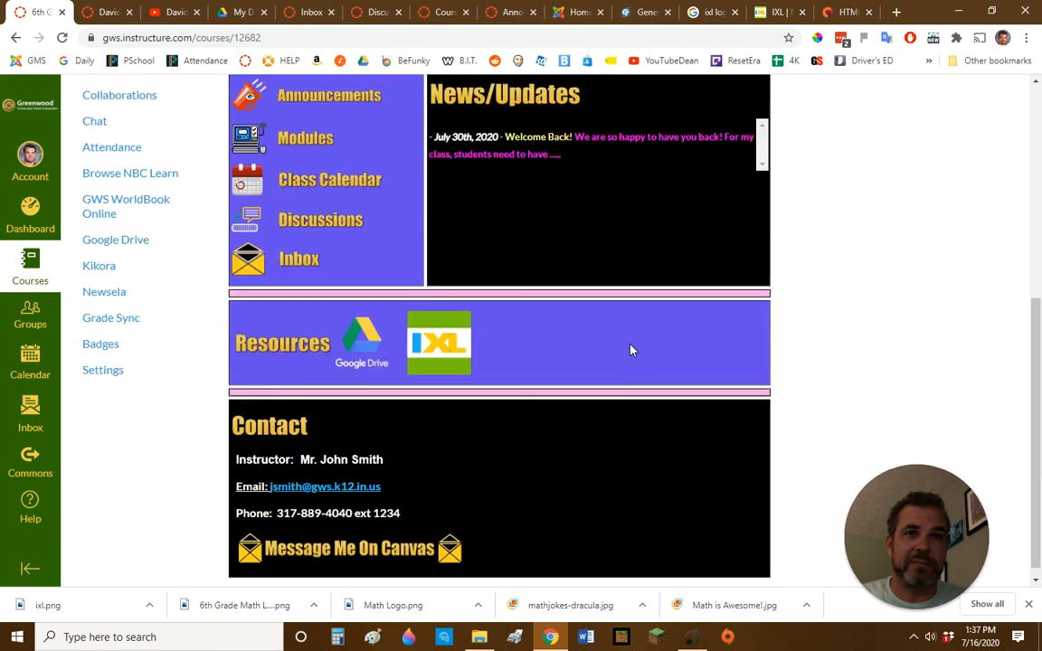
pyautogui.scroll(5, 631, 350)
pyautogui.scroll(-5, 632, 349)
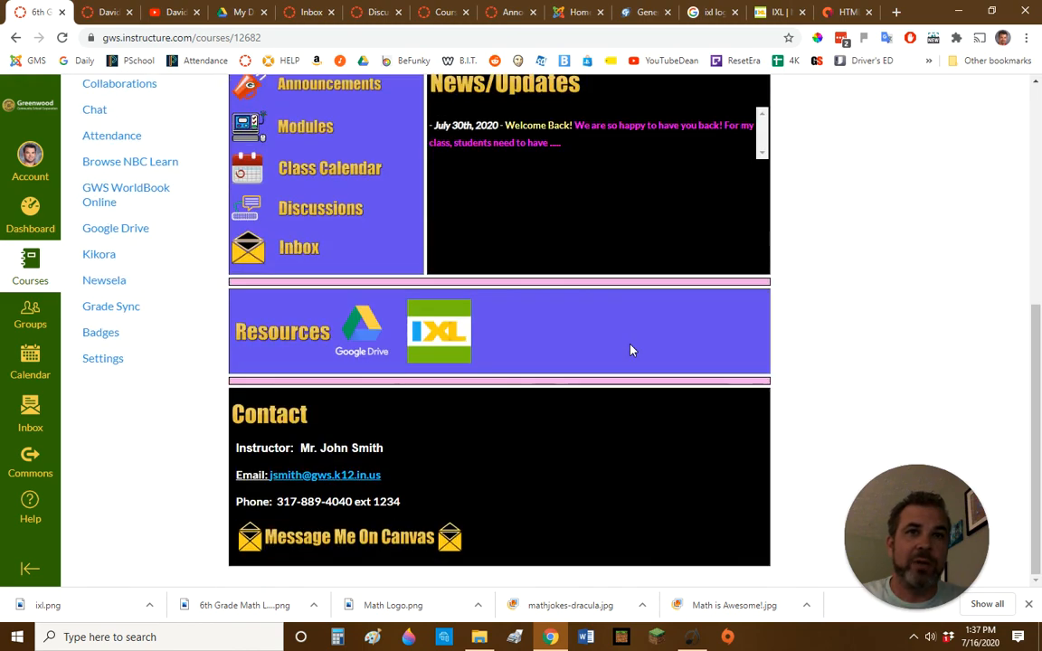
pyautogui.scroll(5, 631, 350)
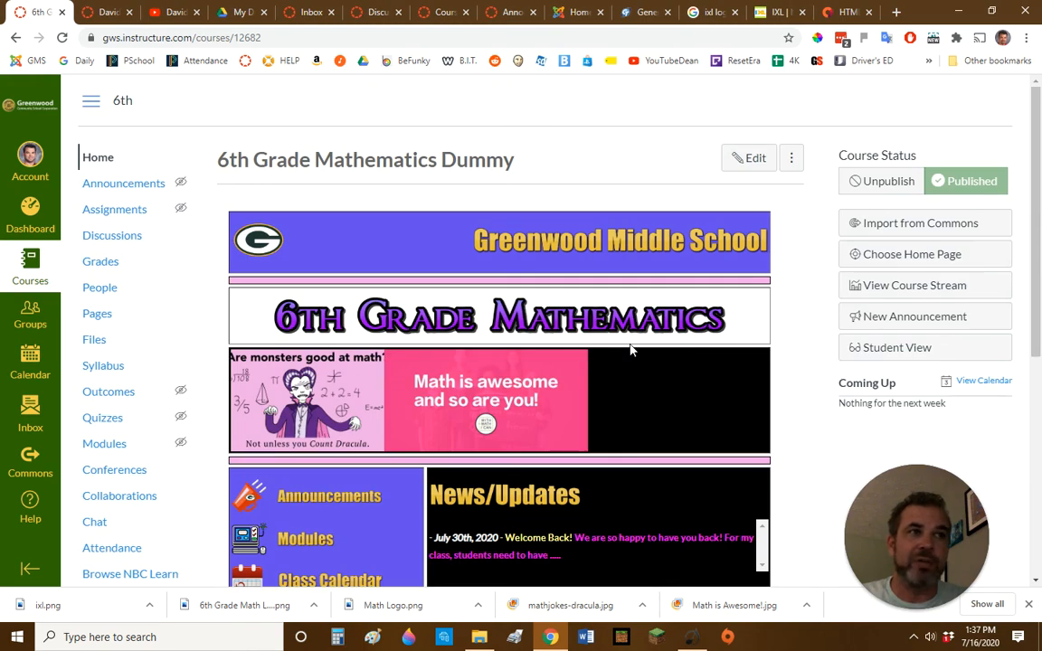